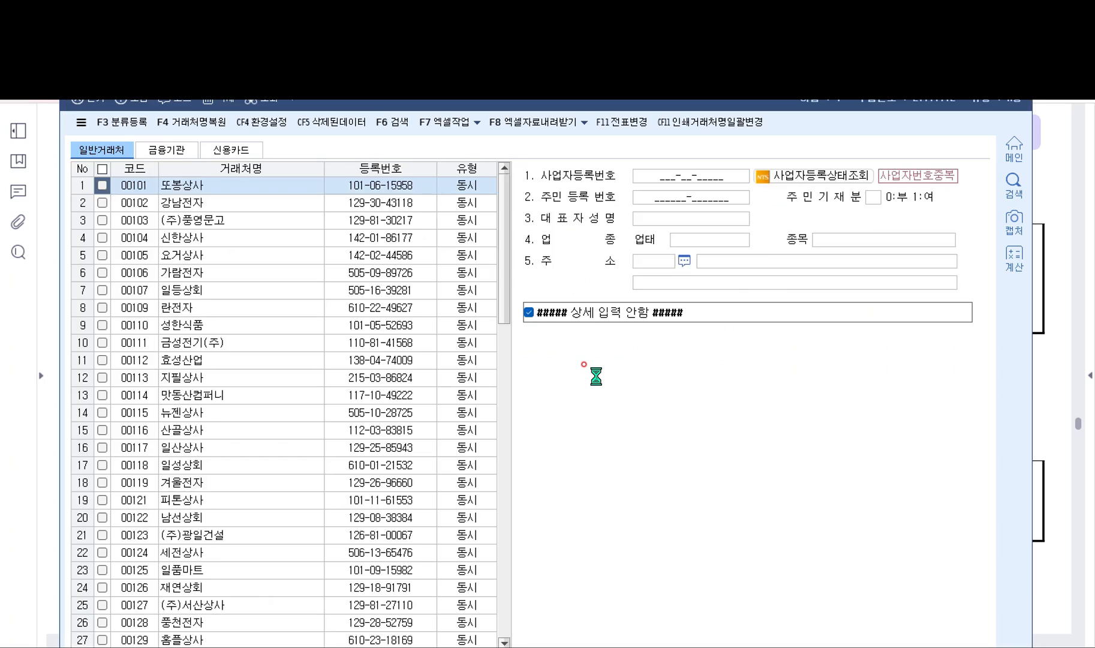
Review the client records listed under 일반거래처, 금융기관 and 신용카드, including their account and card types
drag(387, 84, 405, 161)
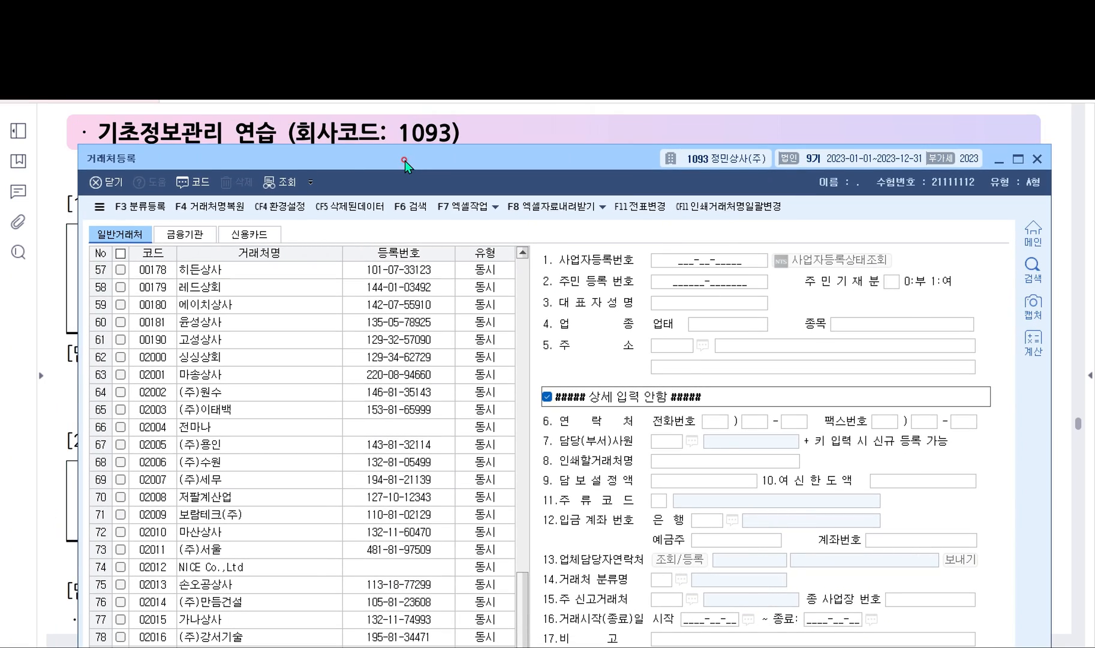
click(182, 236)
click(246, 236)
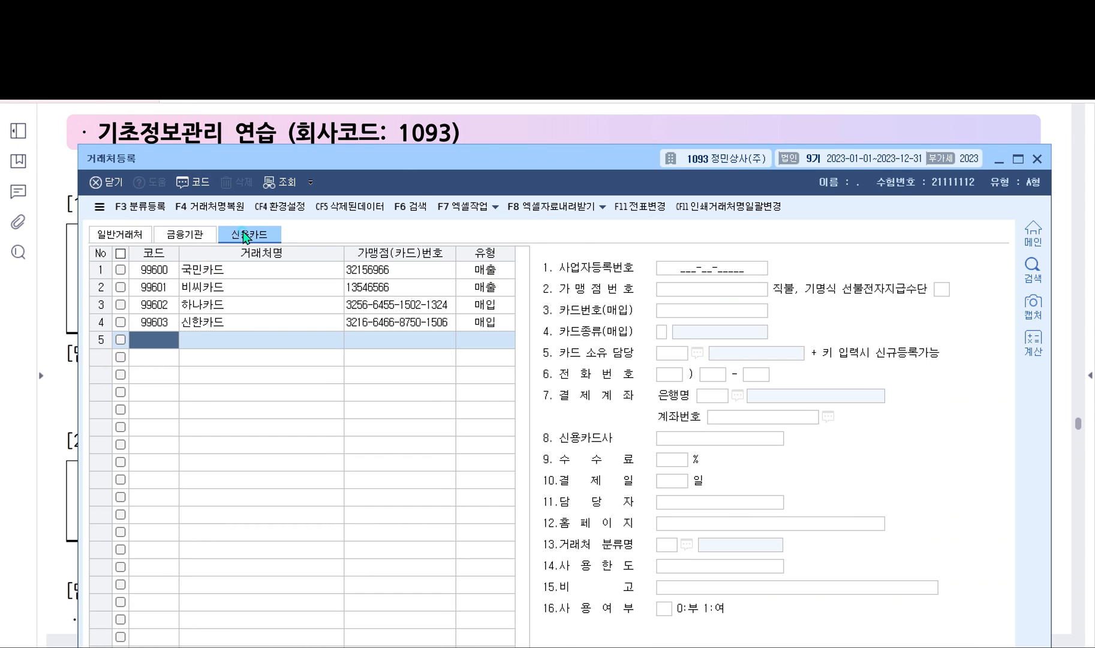
click(138, 236)
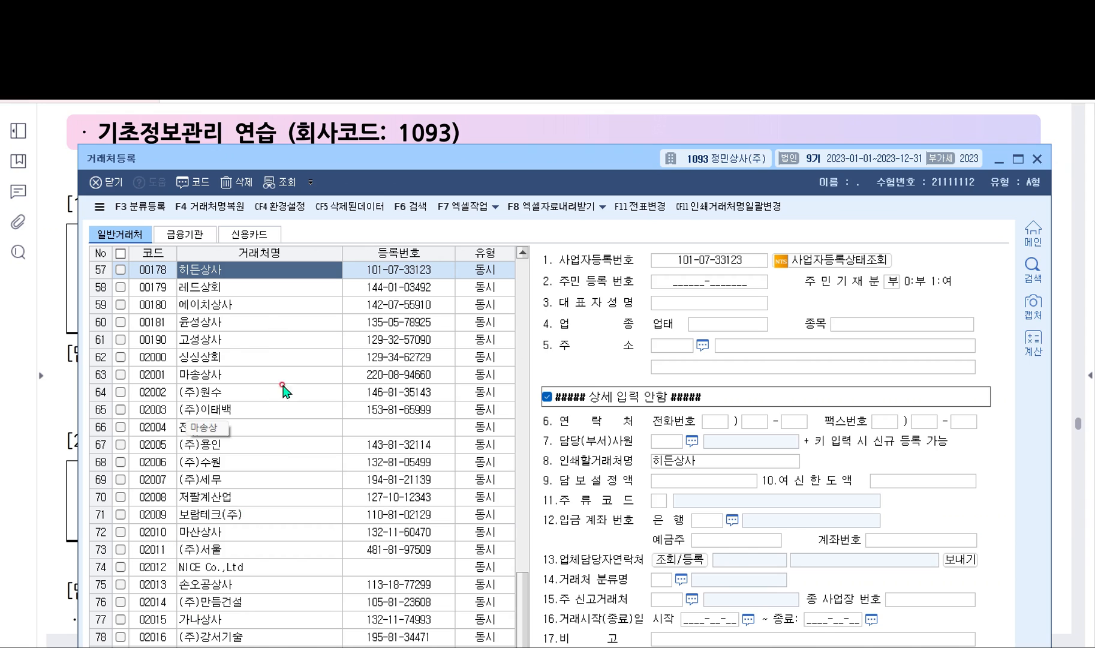
click(193, 236)
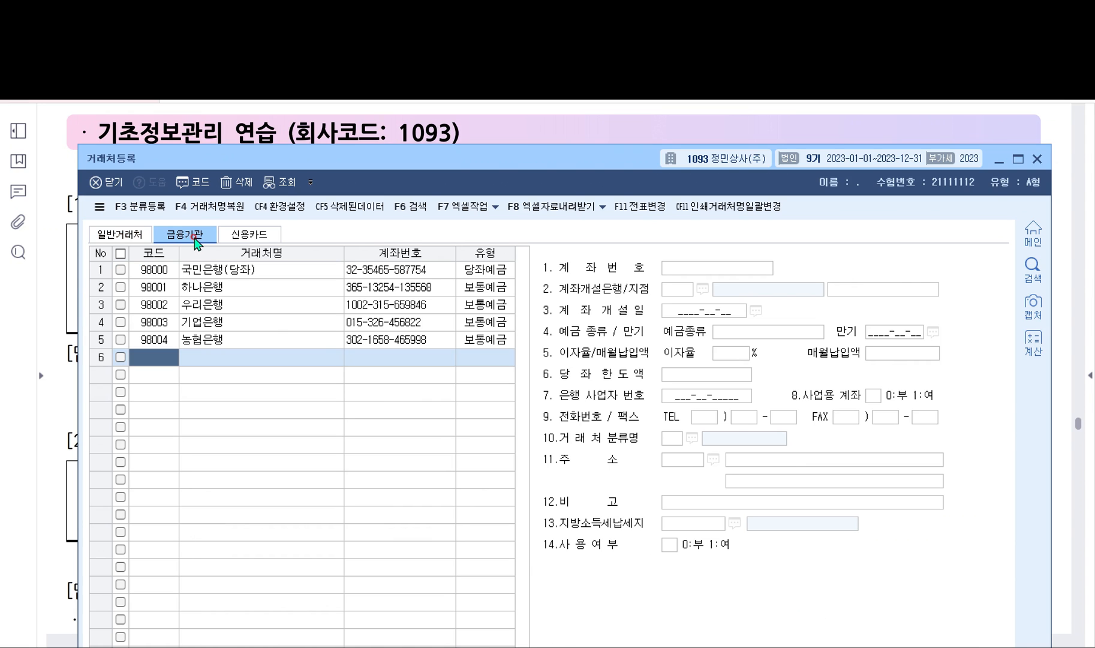
click(201, 271)
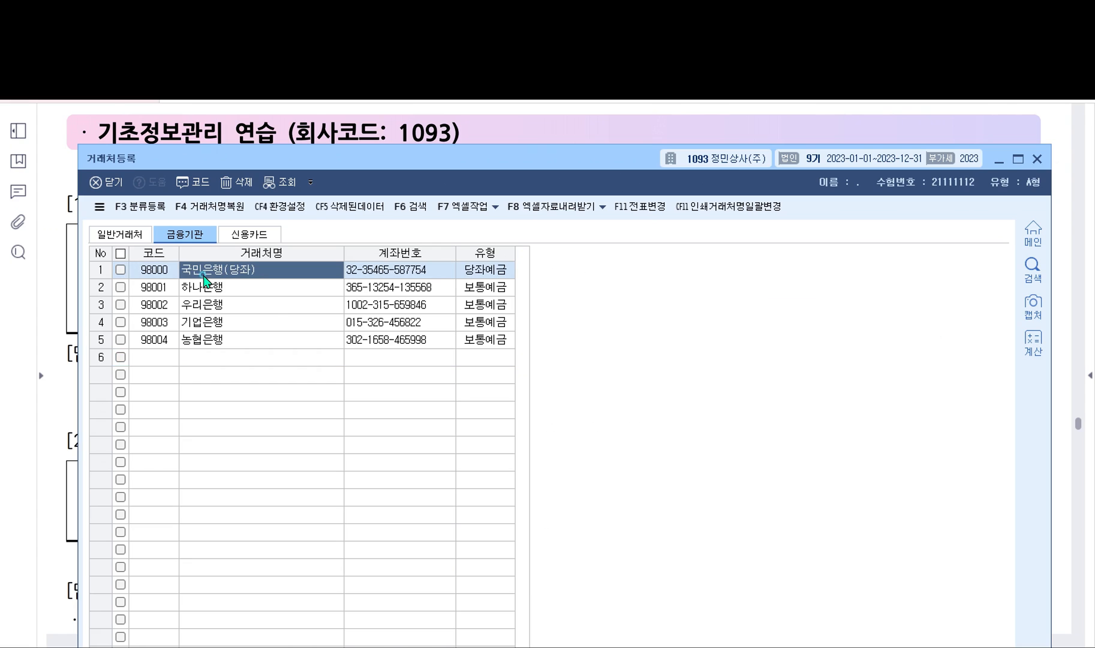
click(205, 293)
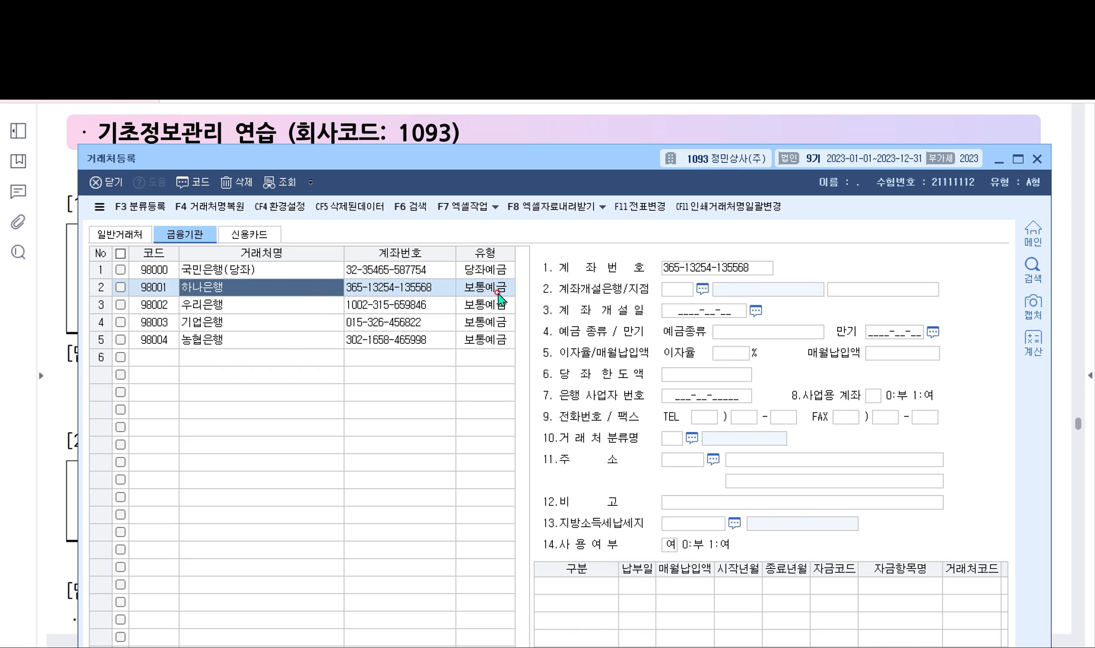
click(251, 235)
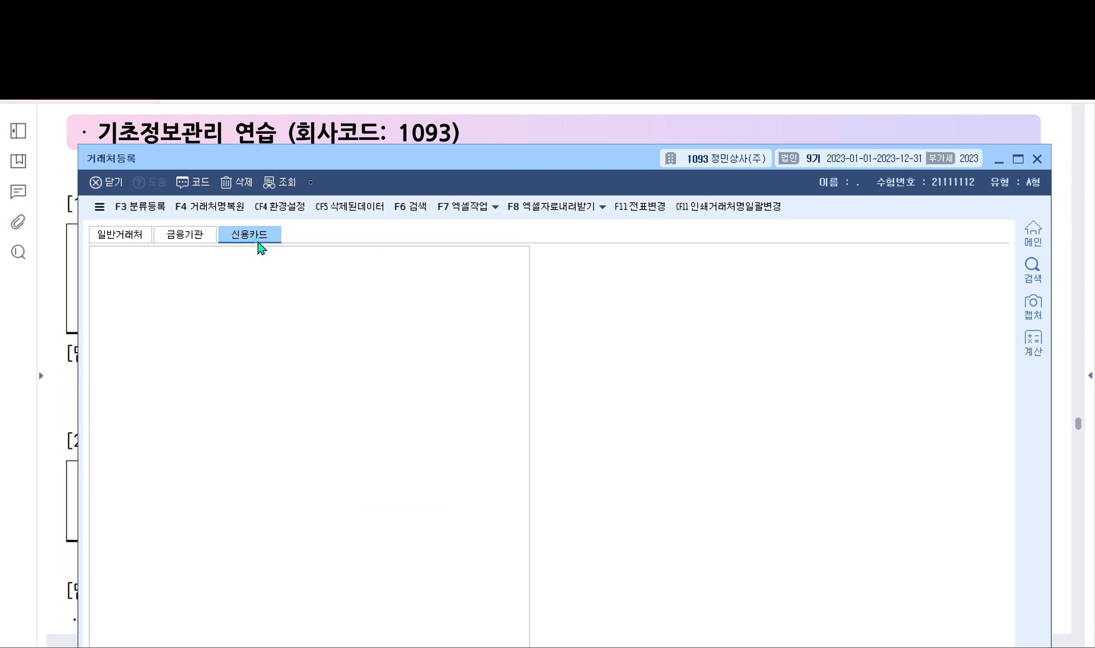
click(250, 271)
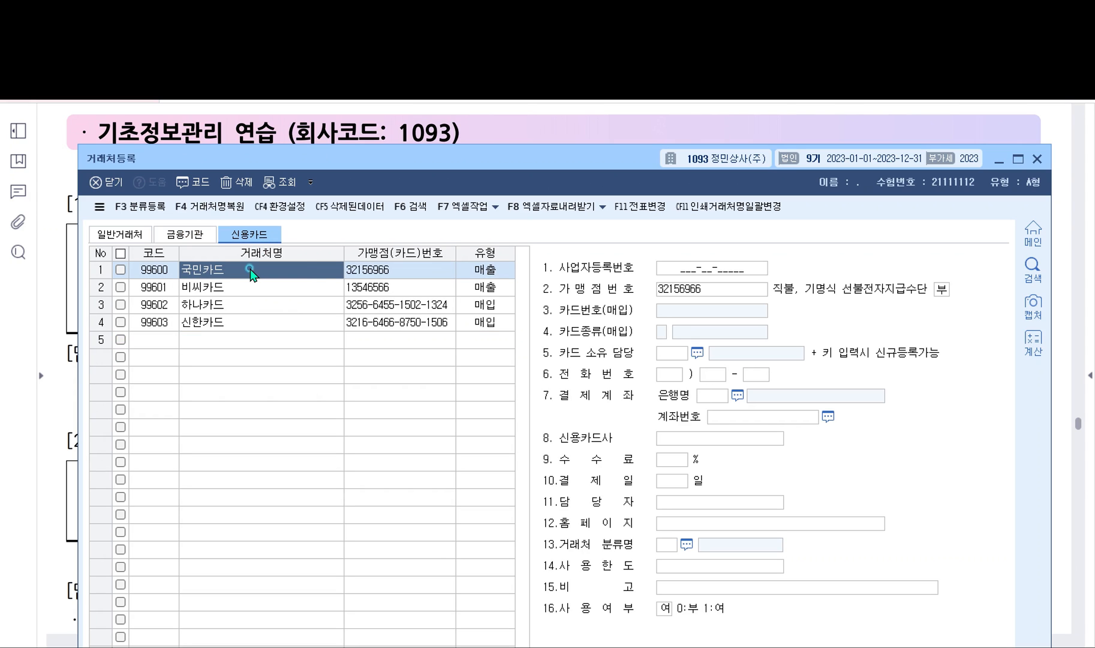
click(270, 308)
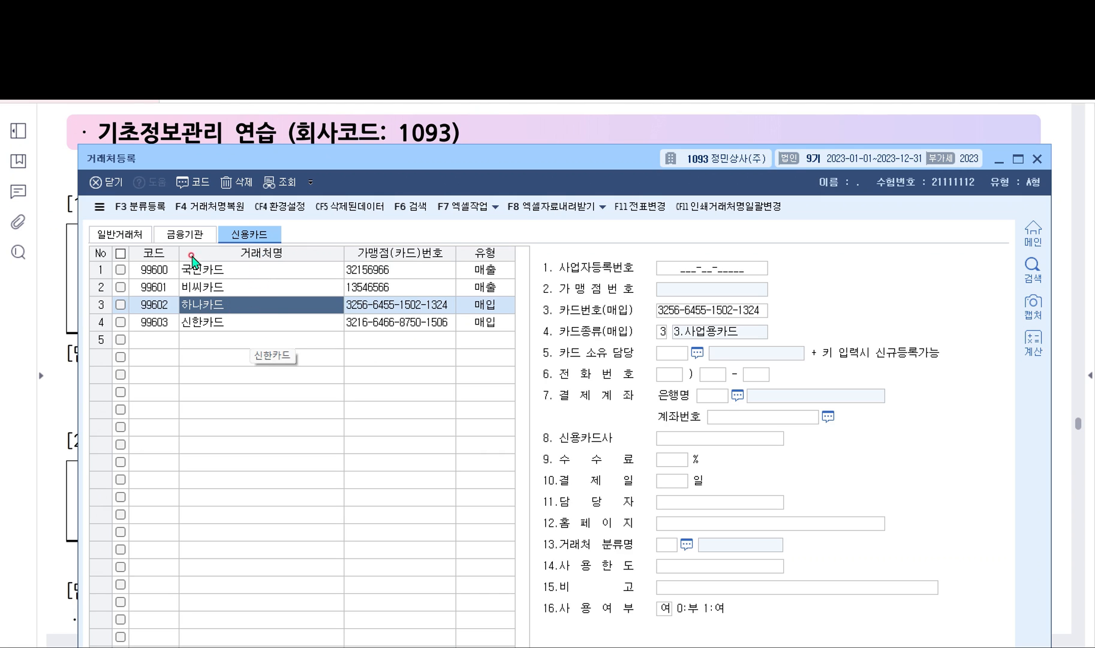
click(182, 238)
click(139, 235)
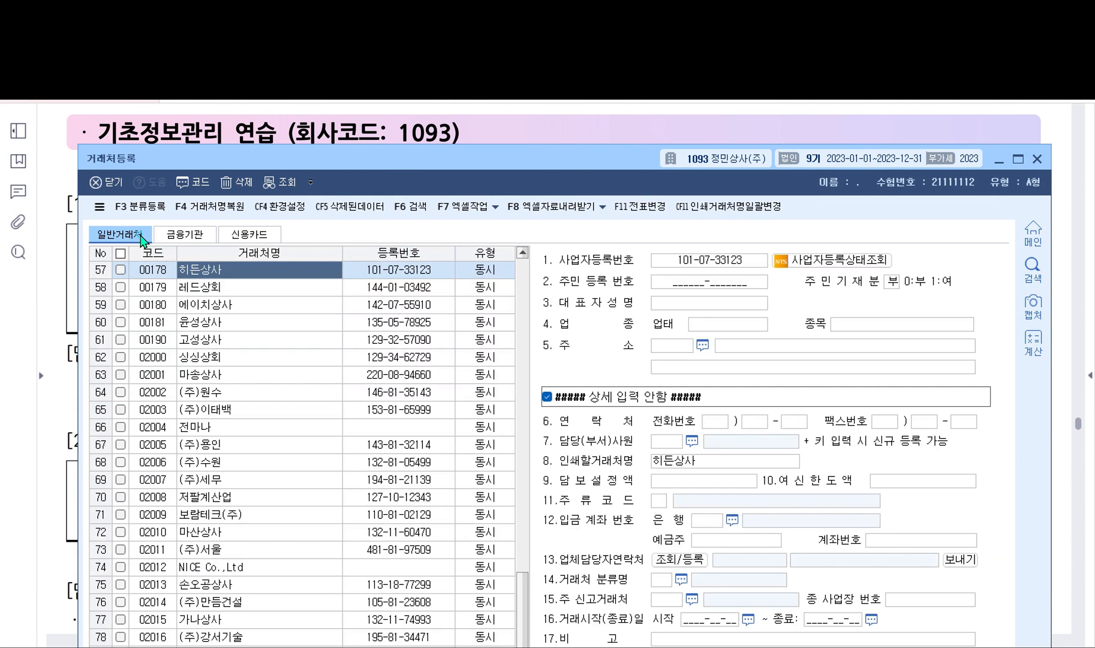
Read the data of exercise [1] beside the 거래처등록 window and compare it with the three client categories
drag(376, 167, 363, 389)
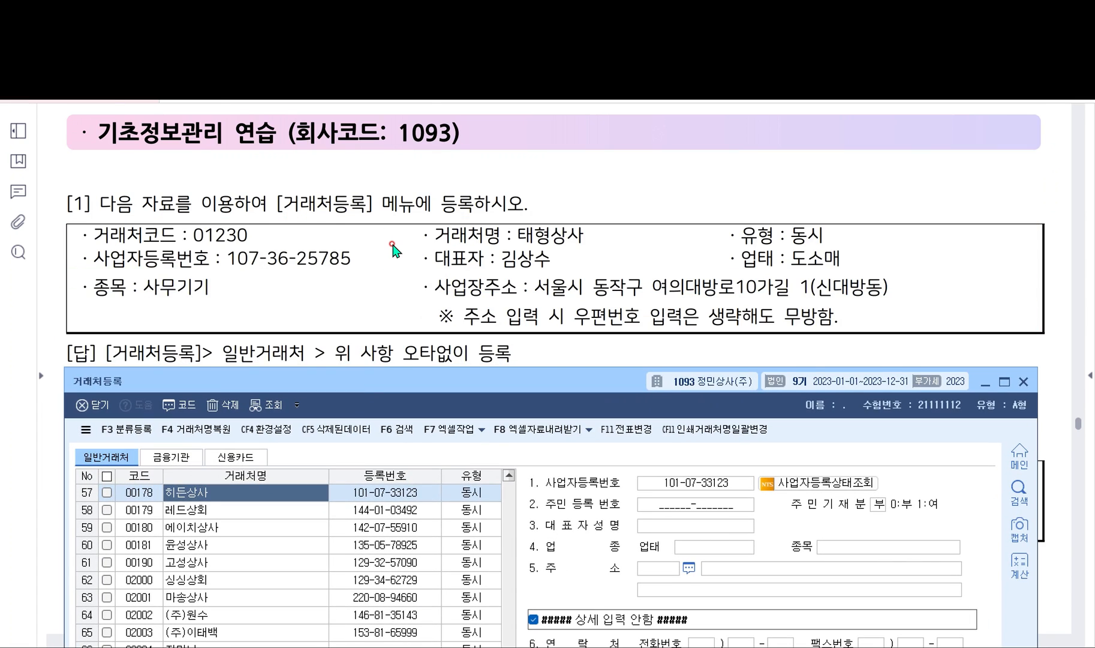
scroll(394, 248, down, 1)
scroll(394, 248, down, 1)
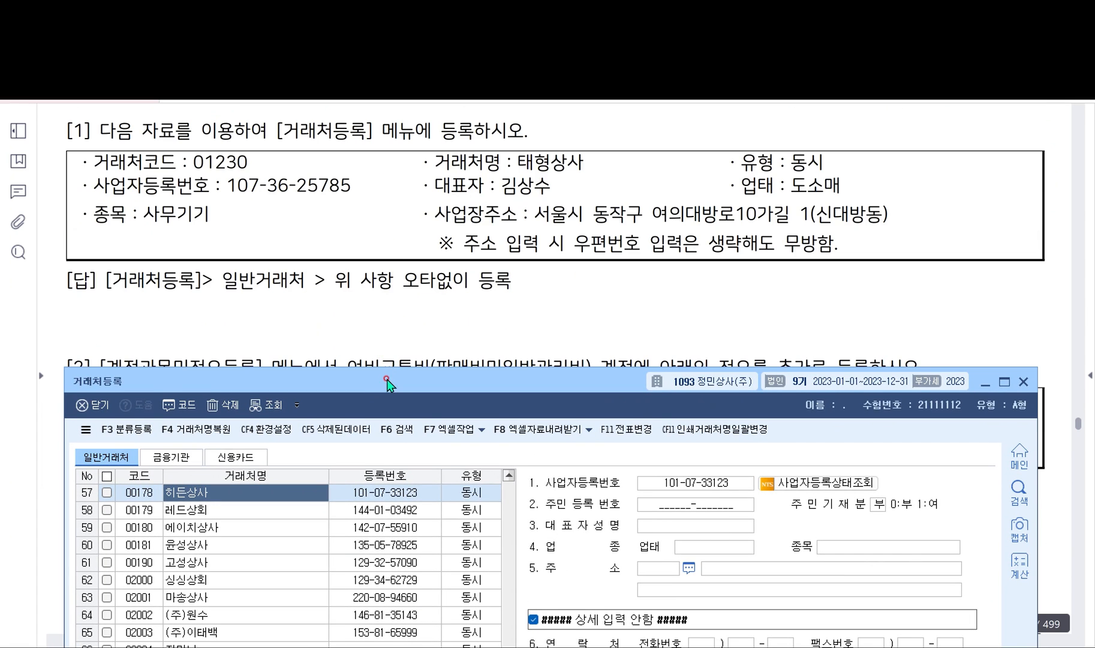
drag(387, 371, 399, 308)
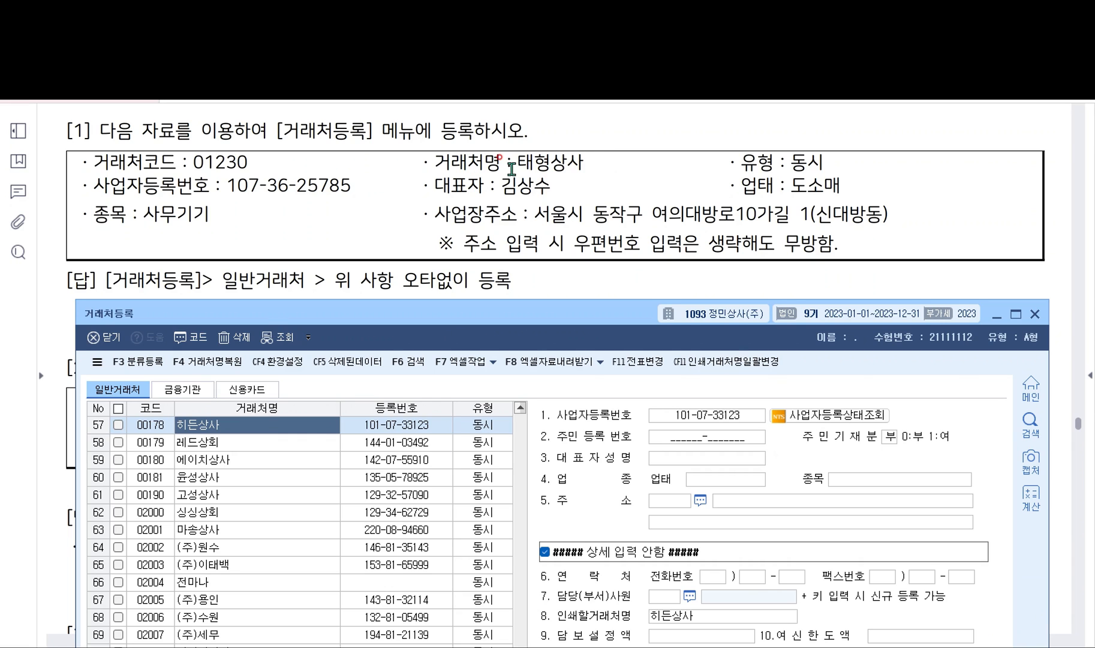
click(175, 393)
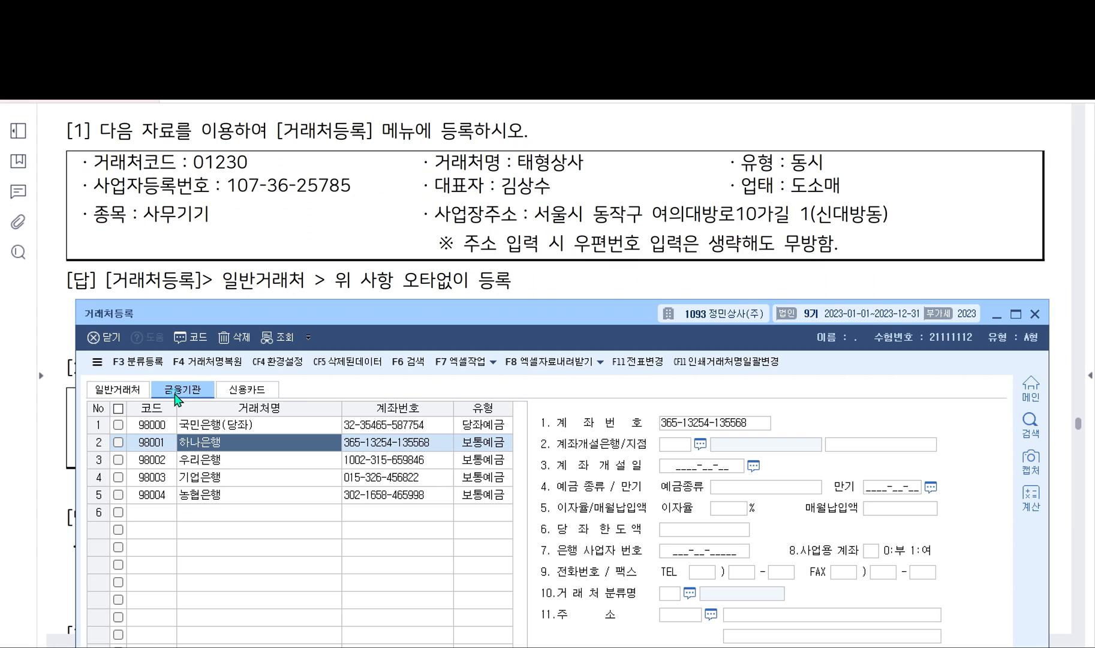
click(250, 393)
click(120, 389)
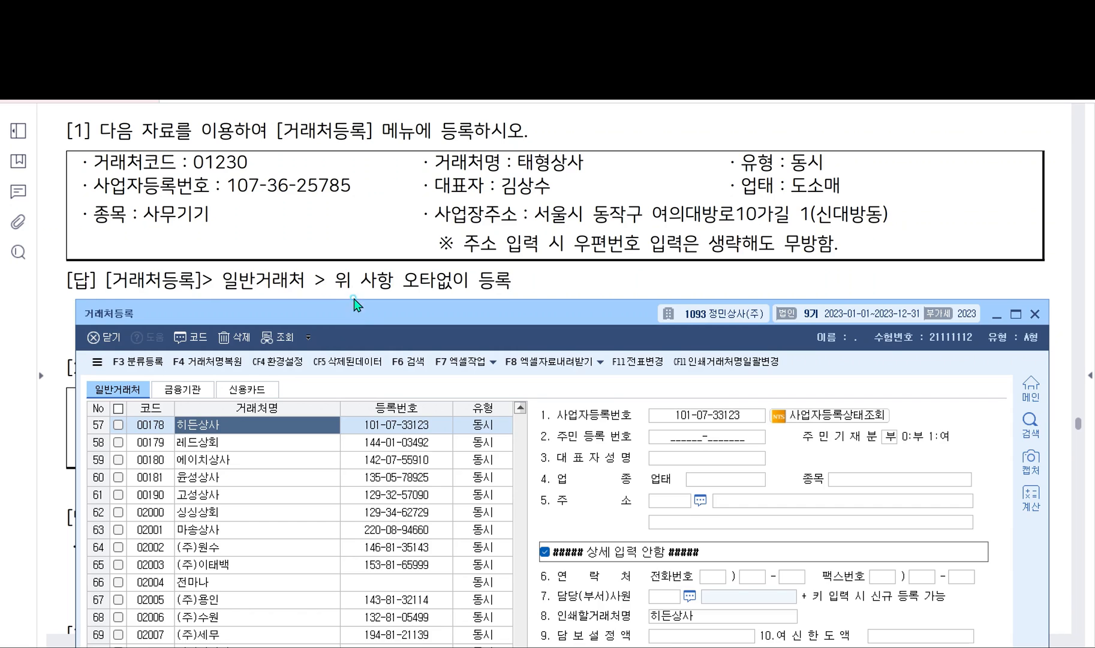
Add a new 일반거래처 record in the first empty row with client code 01230
drag(353, 316, 354, 233)
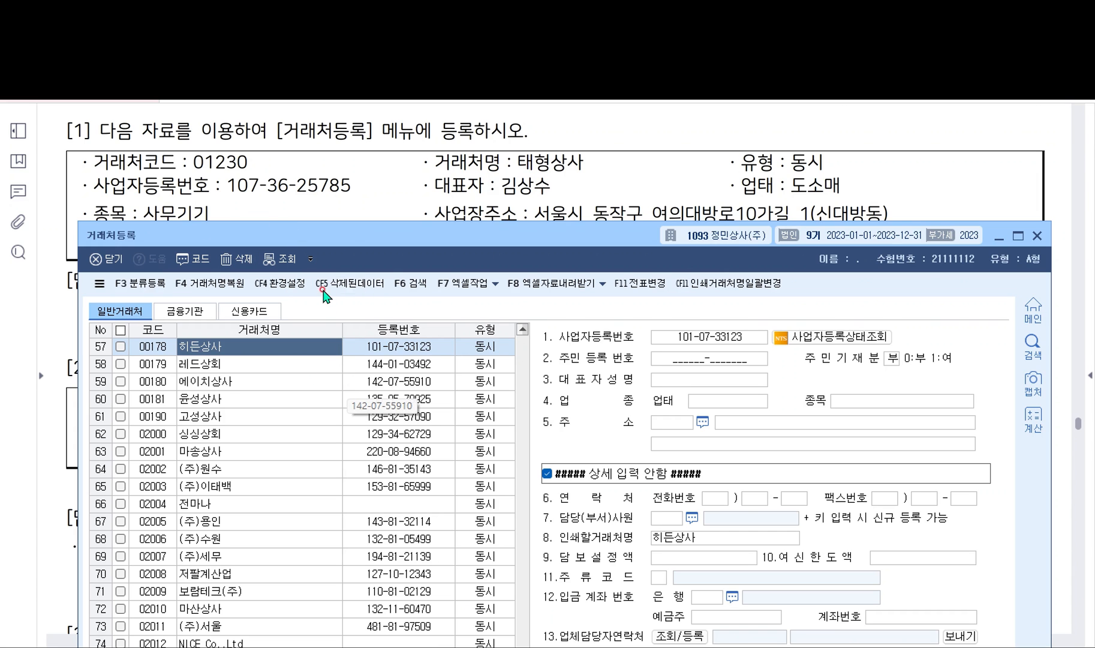
scroll(336, 192, down, 1)
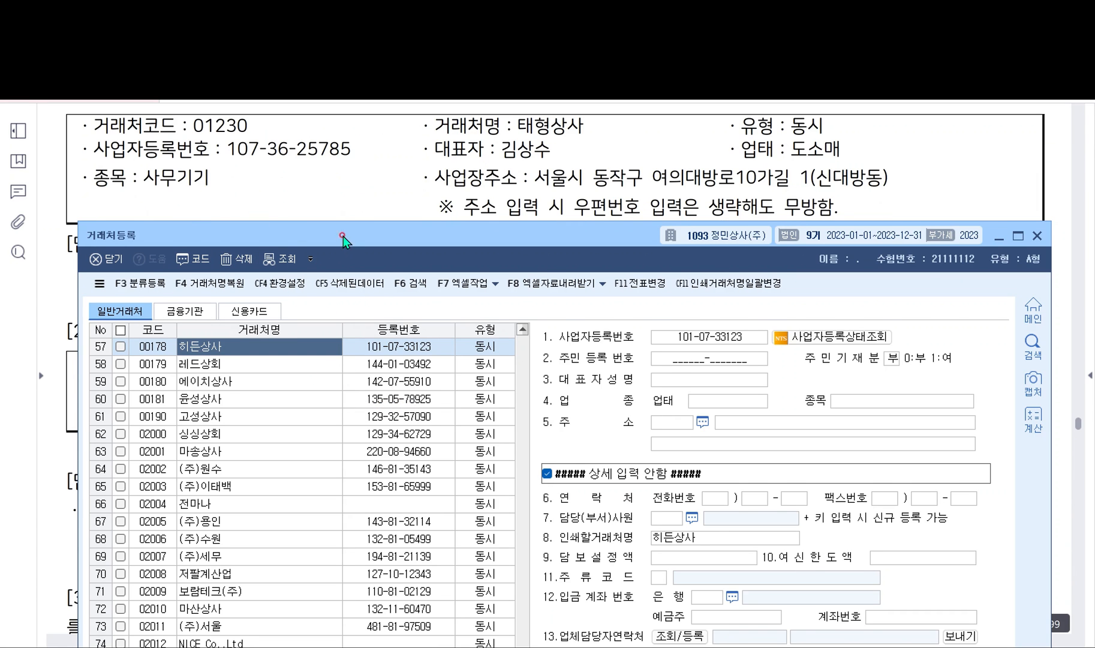
drag(343, 235, 339, 190)
drag(412, 185, 407, 60)
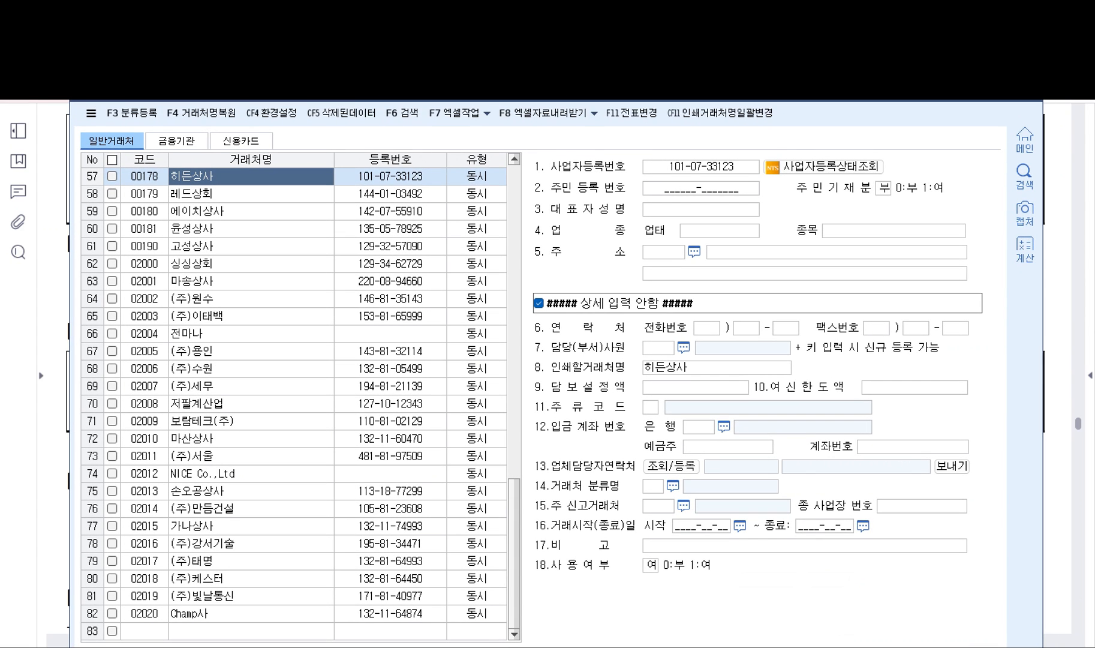
click(149, 631)
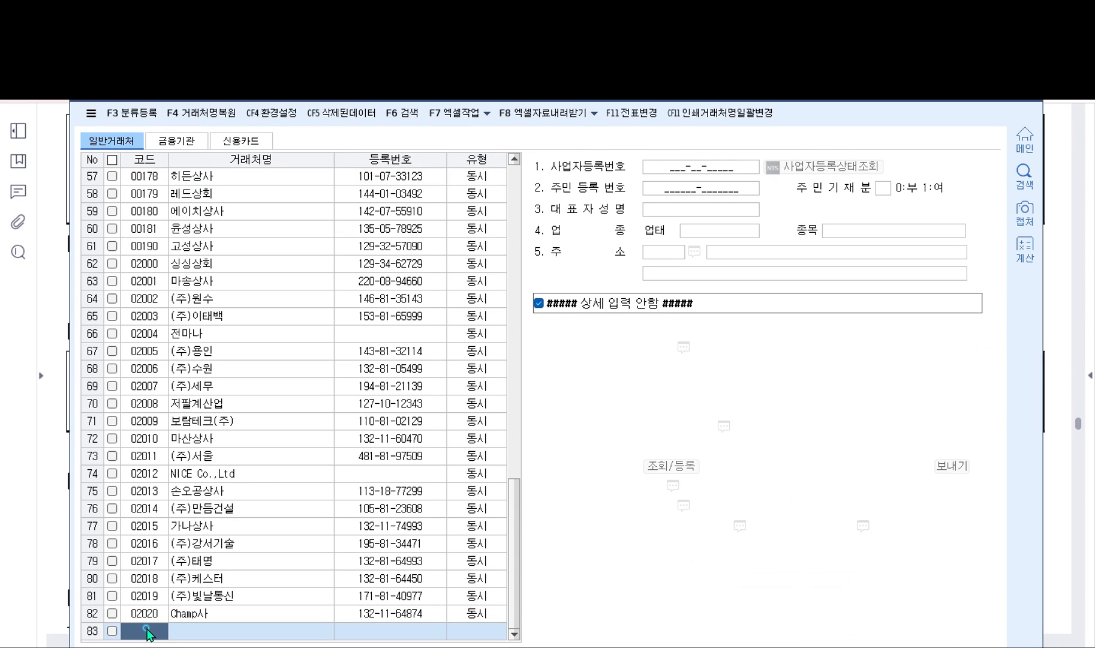
drag(319, 59, 327, 30)
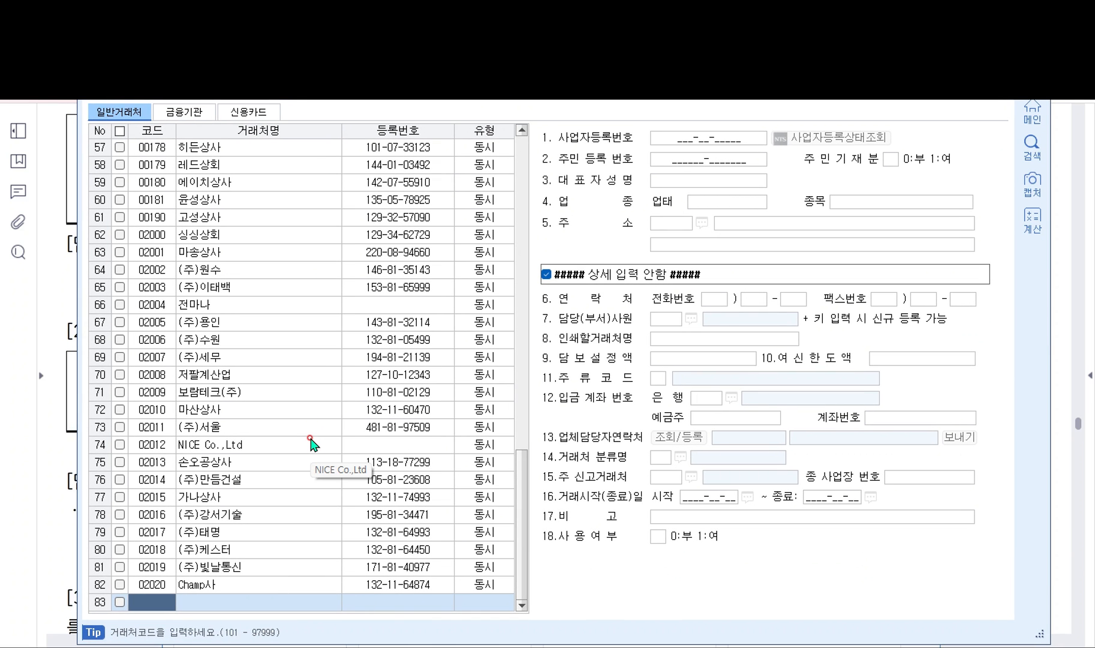
text(1)
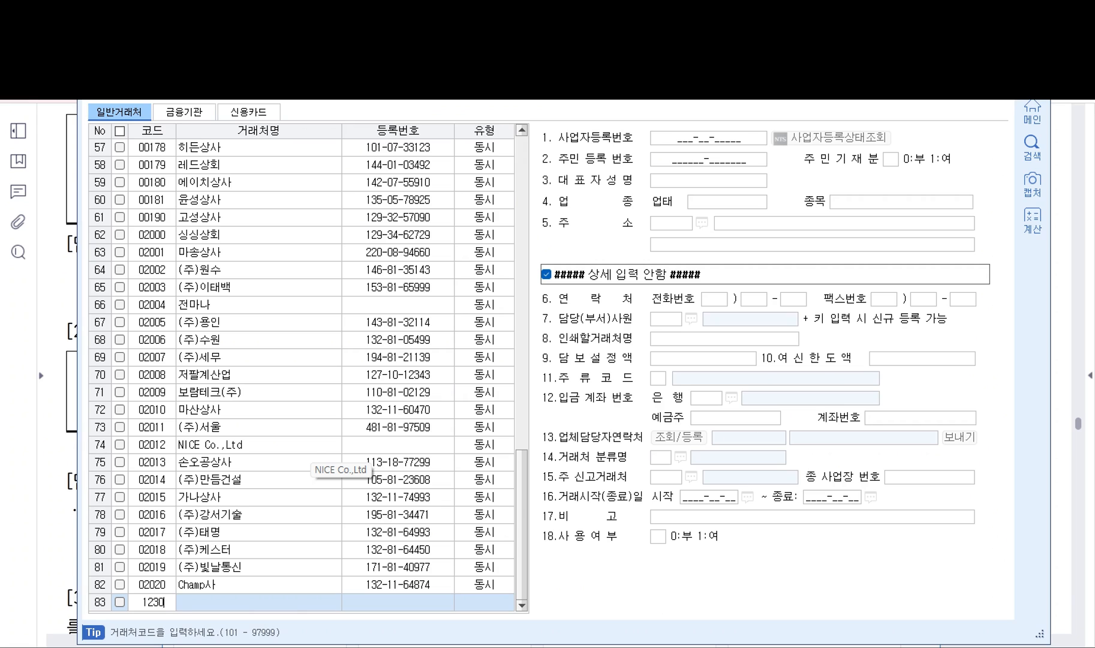
text(230)
key(Return)
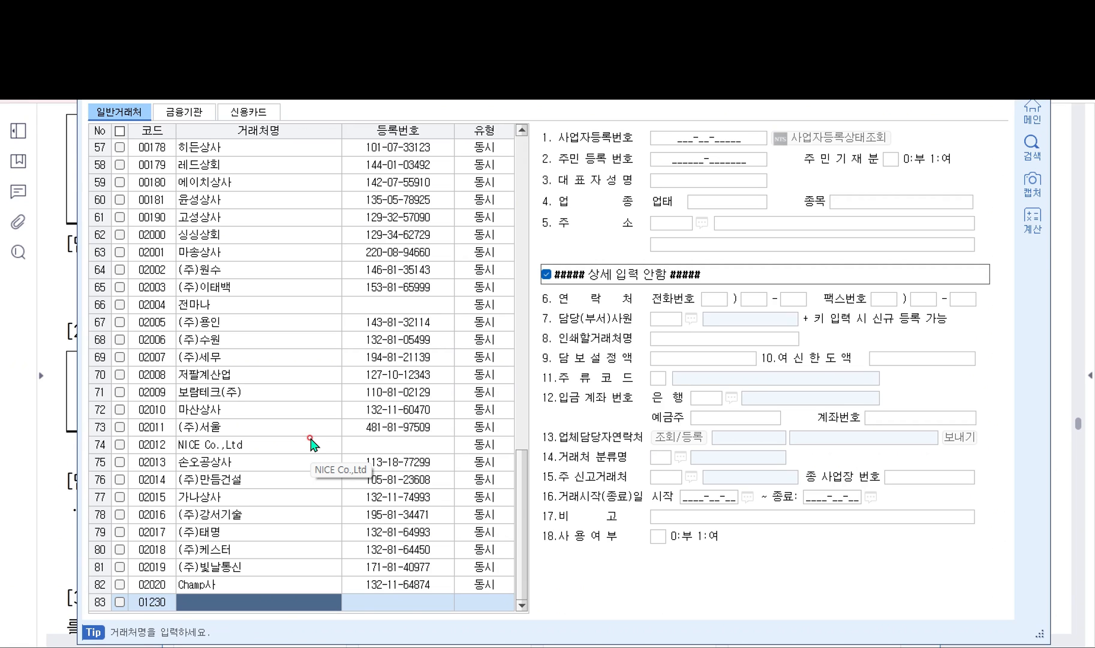
Name the new client 태형상사 and set its transaction type to 3:동시
text(ㅈ)
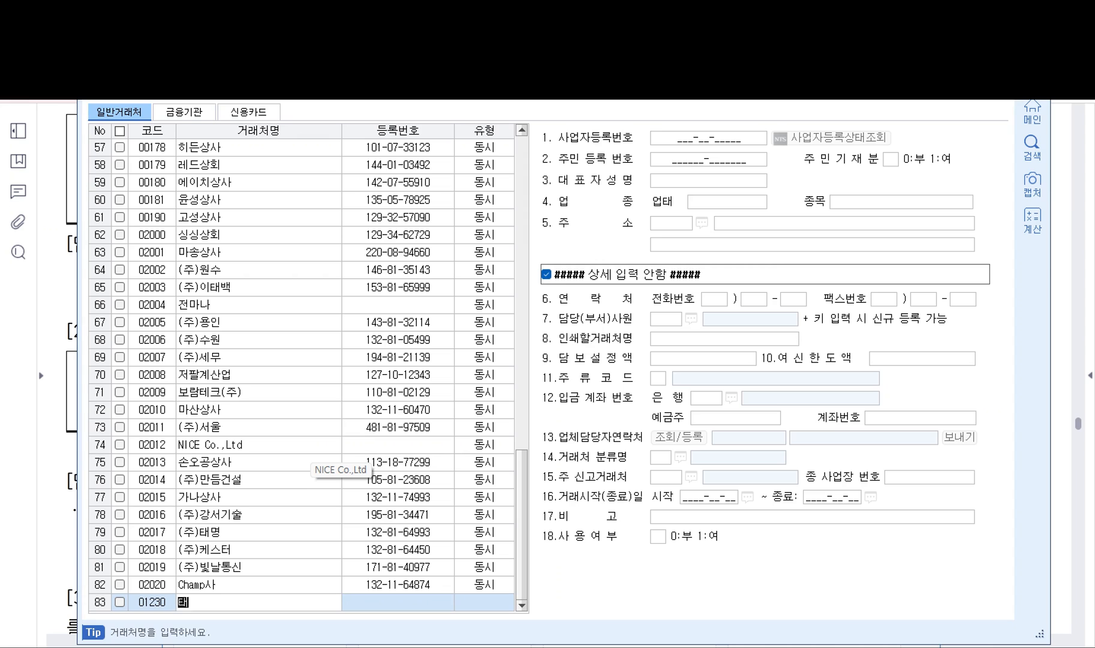
text(혐사)
key(Return)
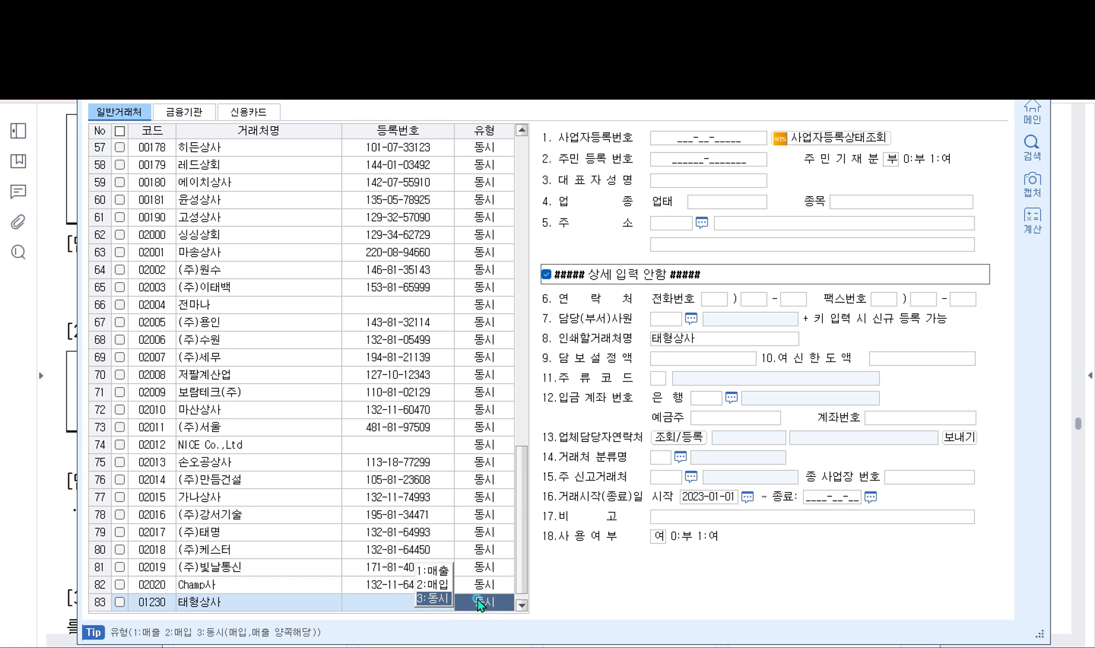
click(442, 597)
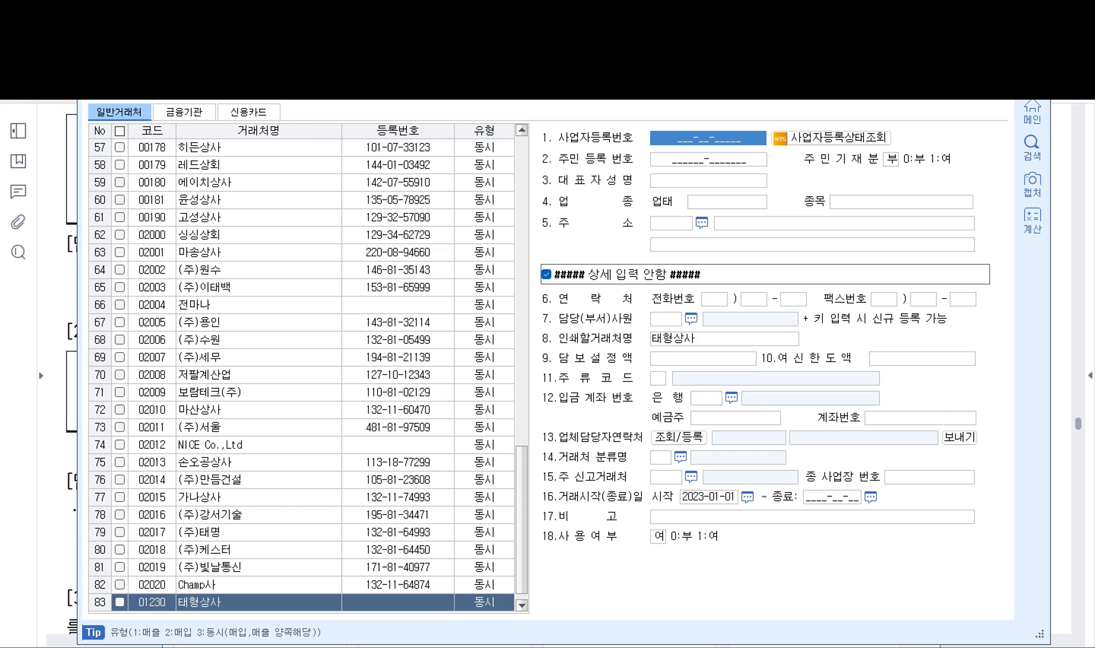
Enter the business registration number and the representative's name for 태형상사 from exercise [1]
click(660, 138)
drag(389, 45, 363, 250)
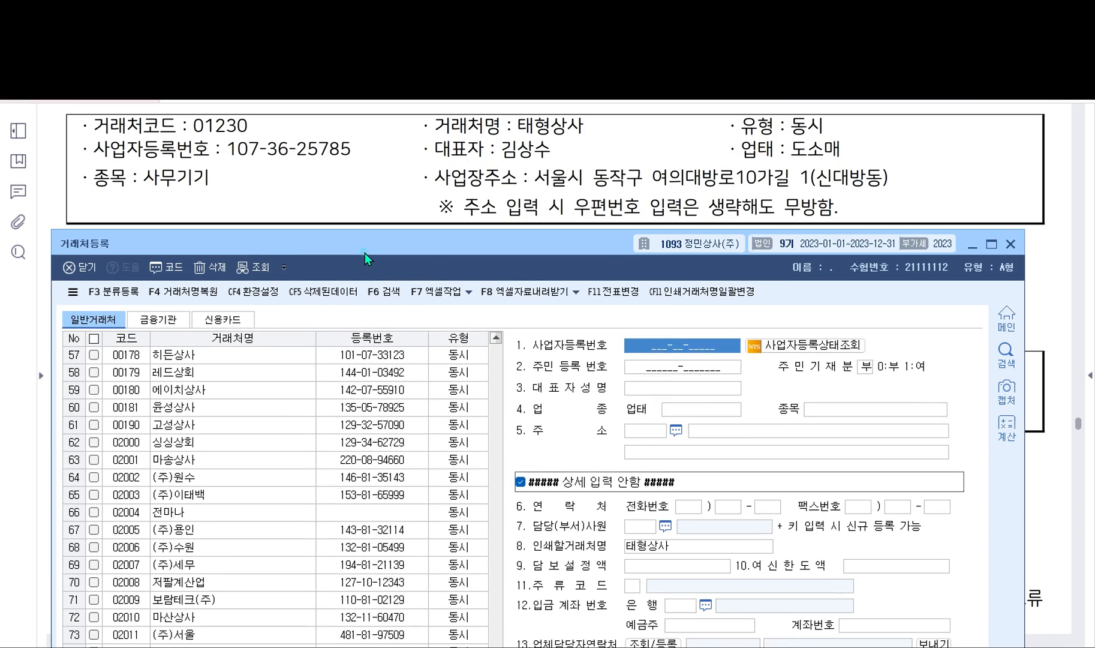
click(649, 319)
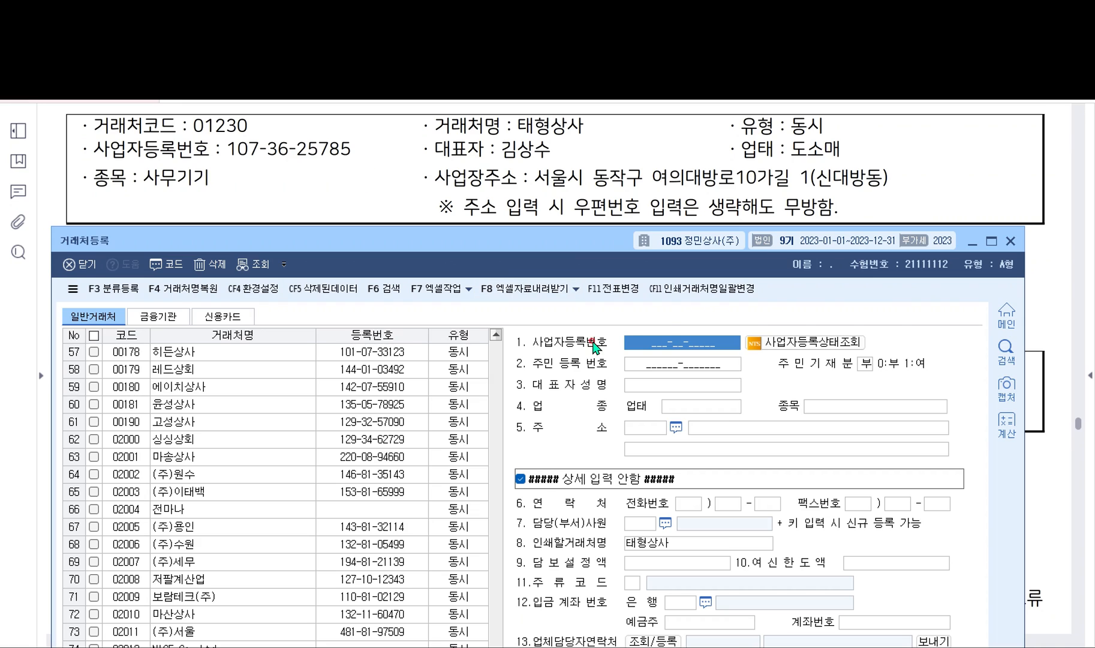
text(107-36-25)
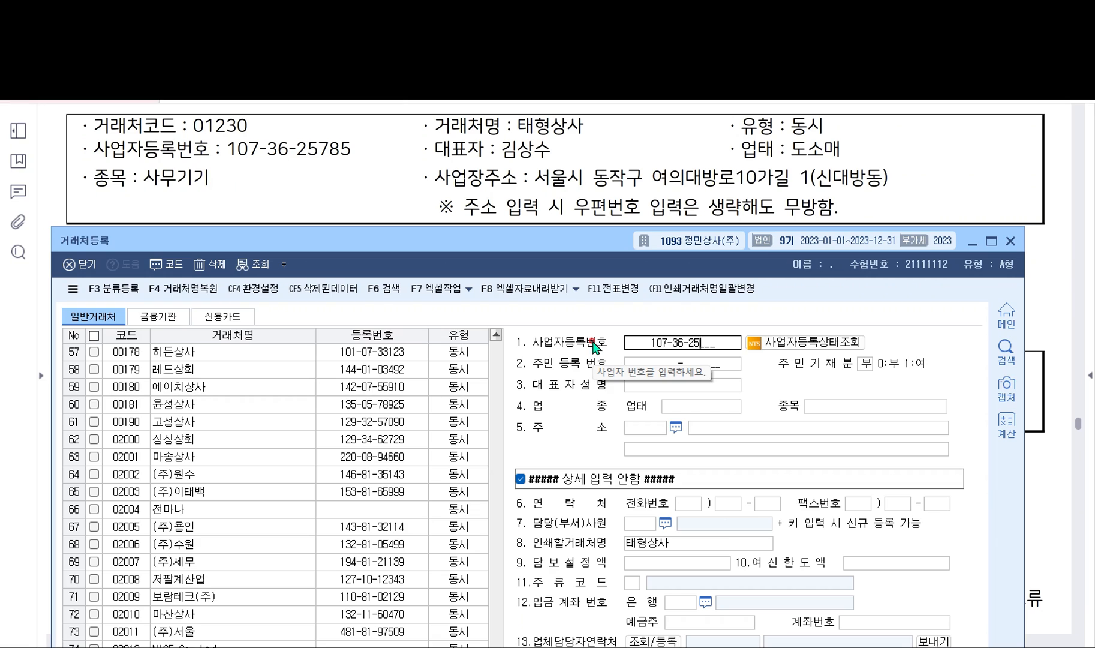
text(73625785)
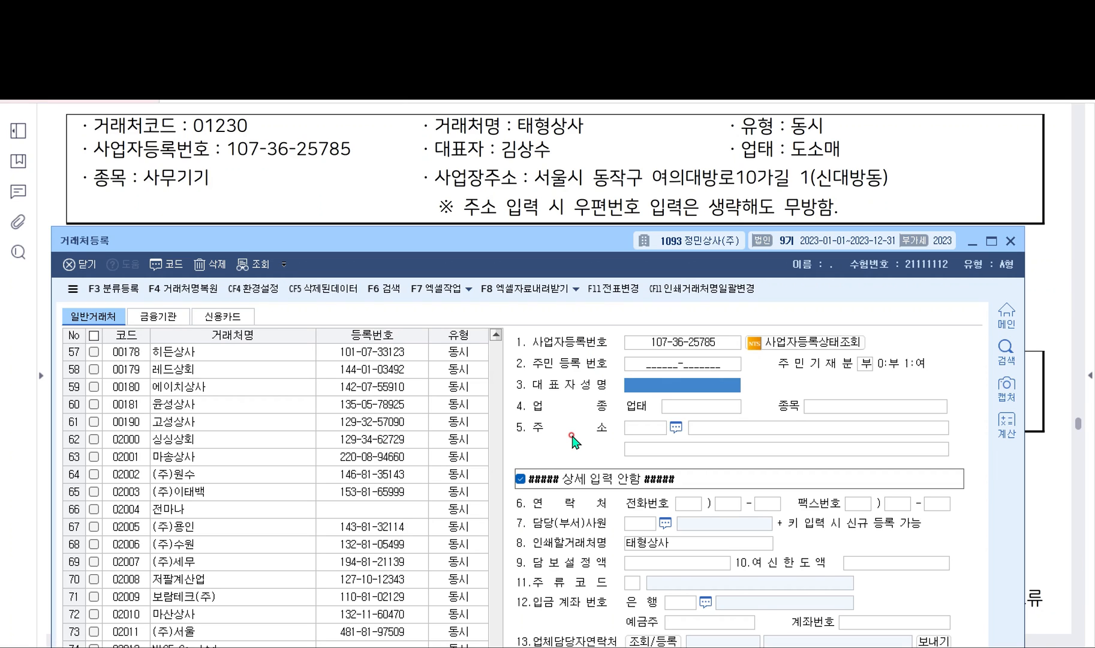
text(ㄱ)
text(상수)
key(Return)
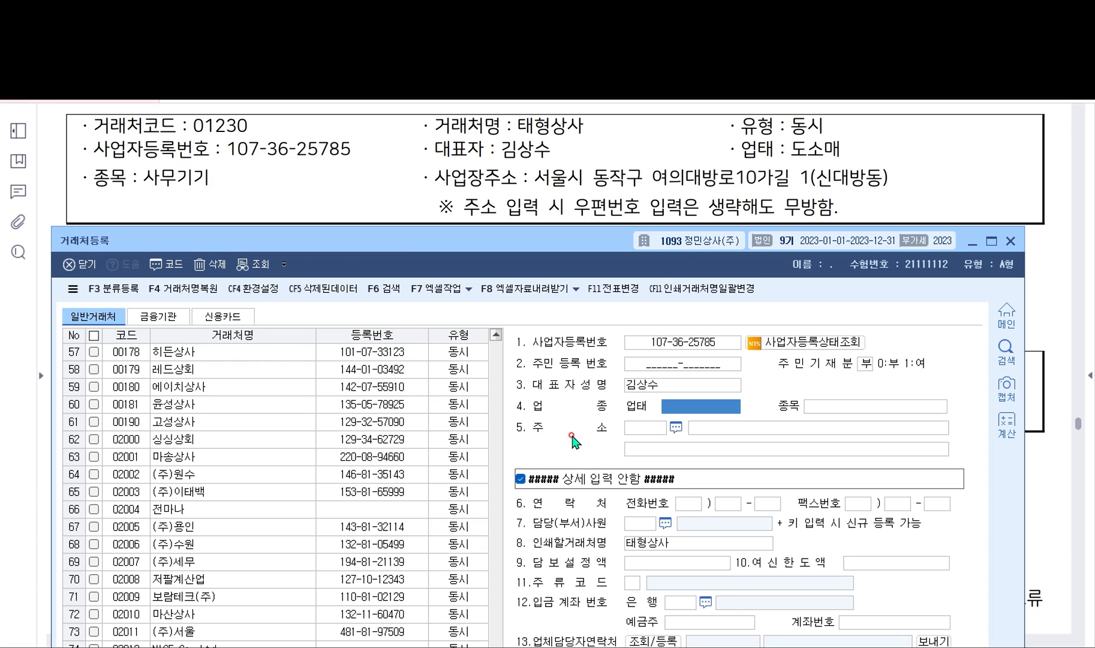
Set the 업태 of 태형상사 to 도소매 and its 종목 to 사무기기
text(도소매)
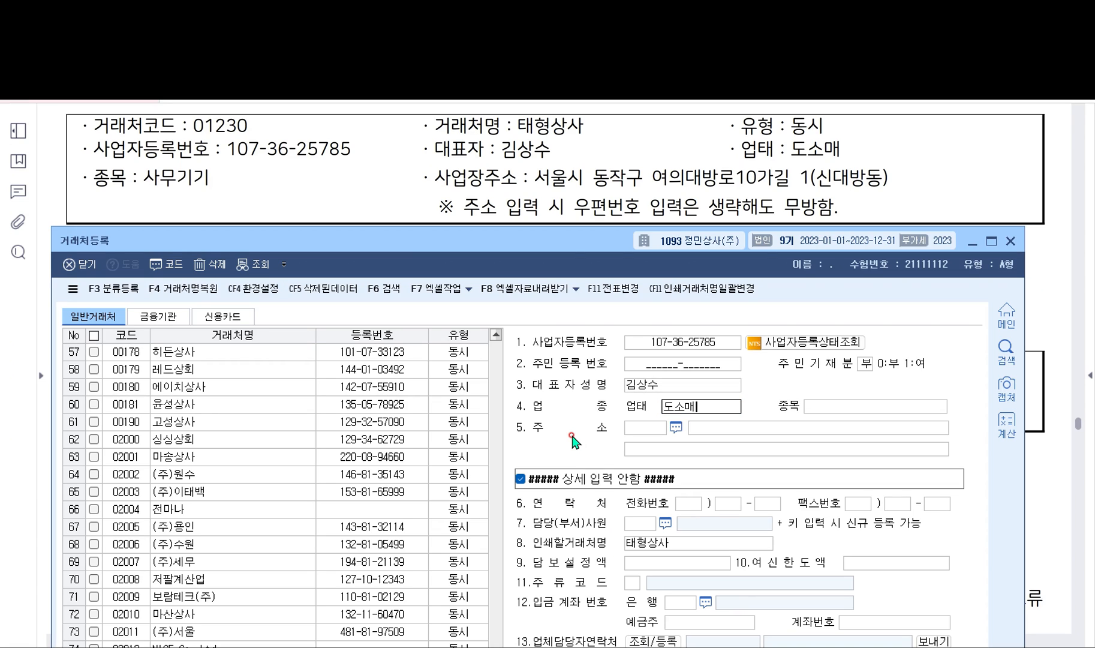
key(Return)
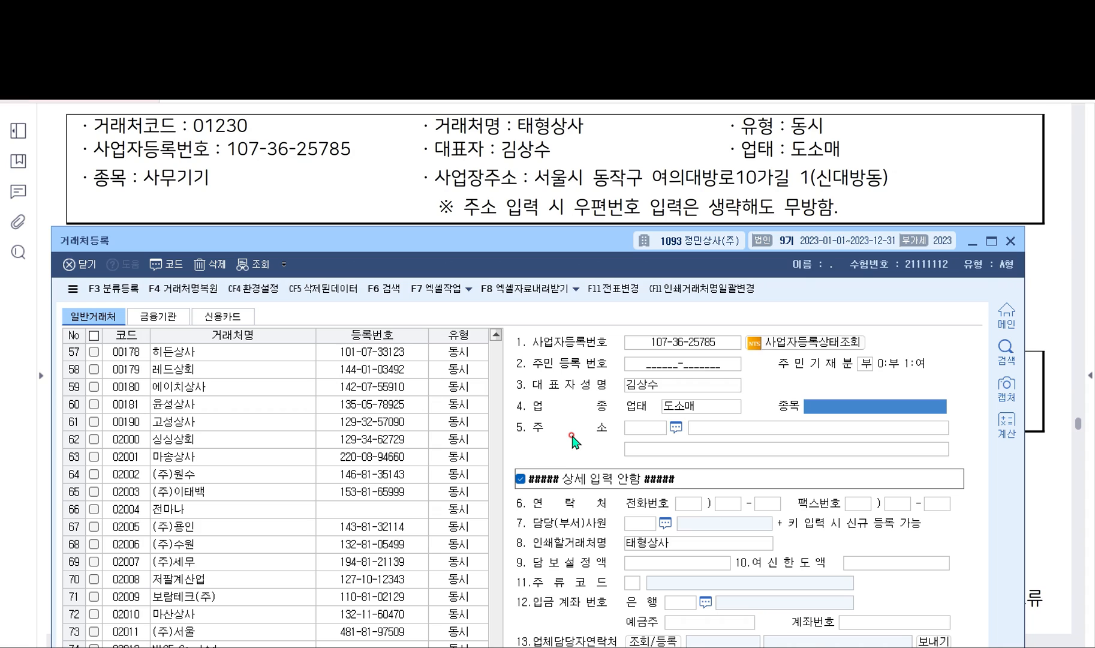
text(사무기기)
key(Return)
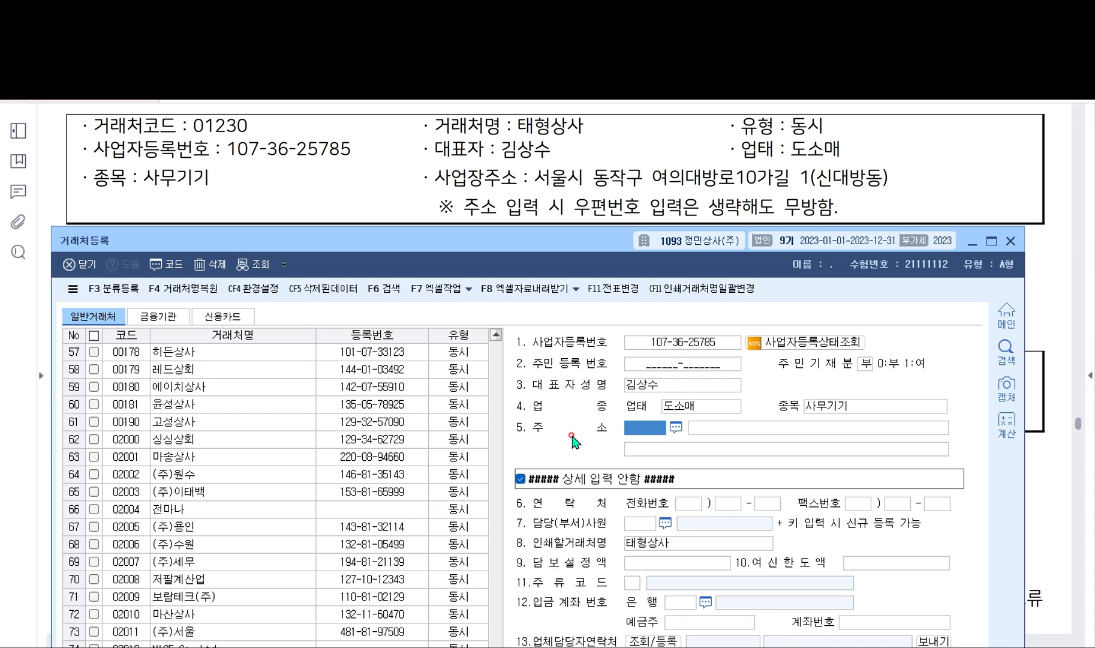
key(Return)
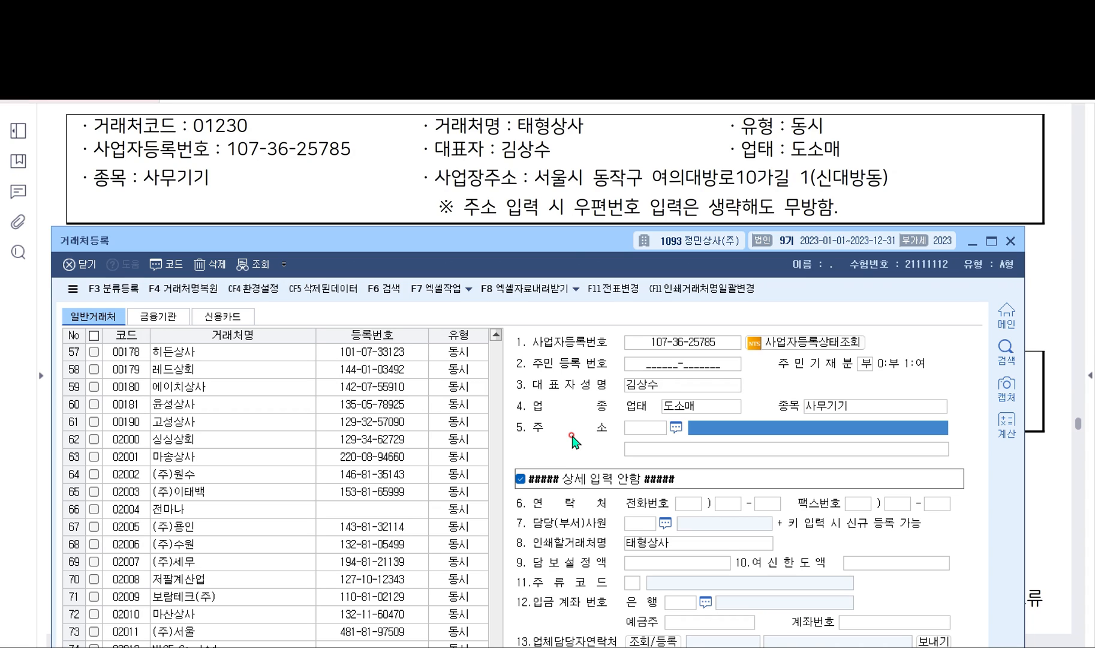
click(677, 428)
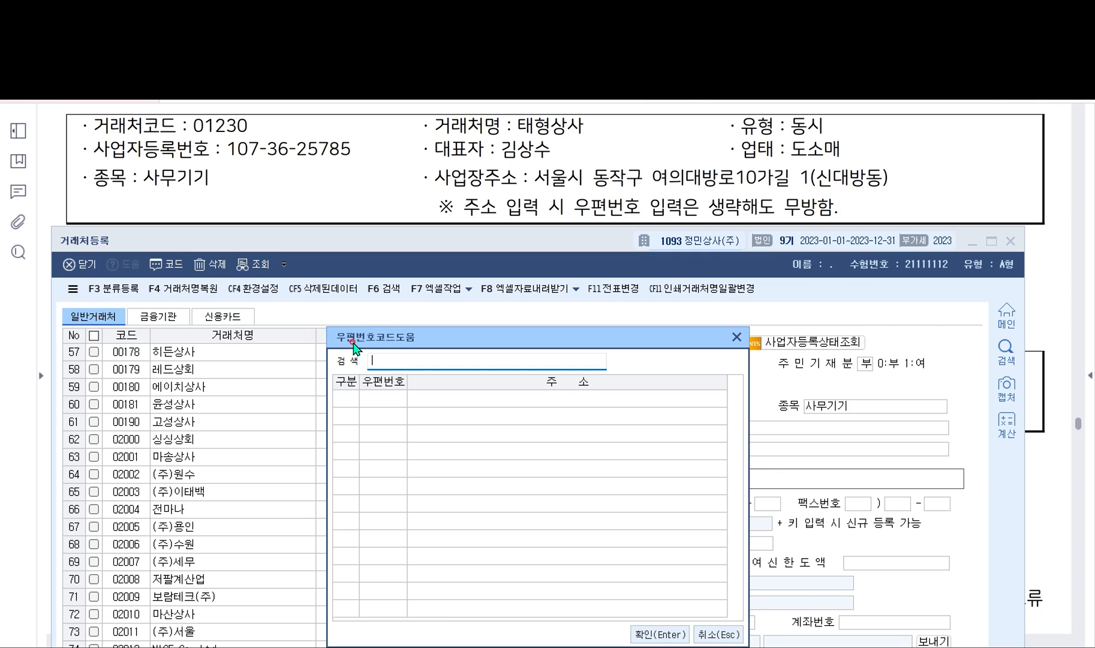
key(Escape)
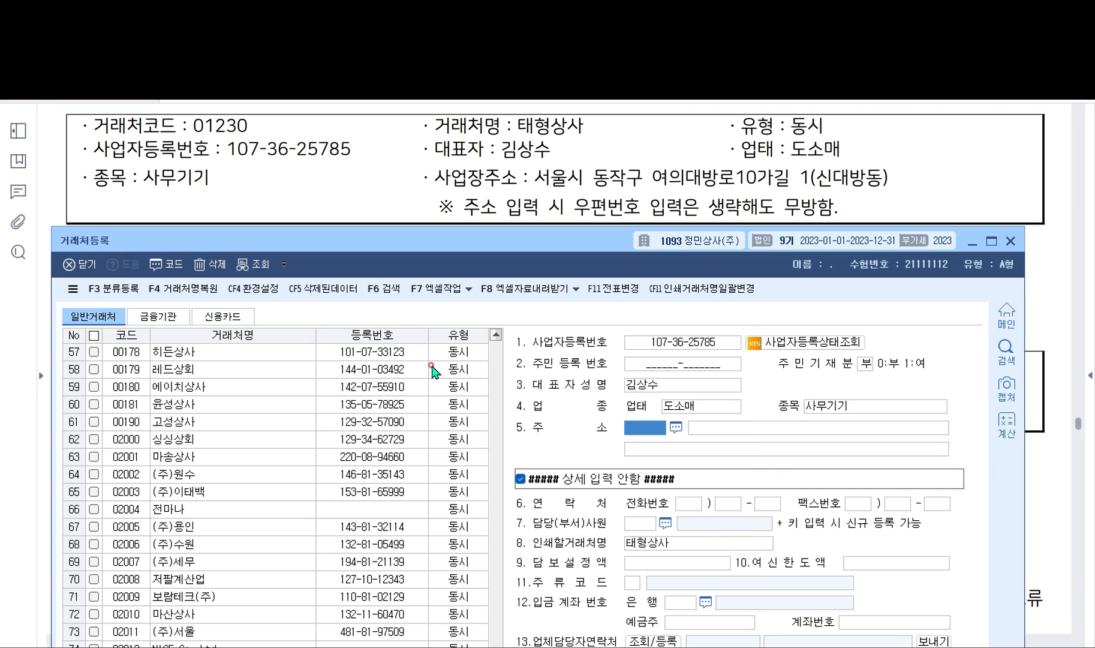
Enter the business address of 태형상사 from exercise [1], leaving the postal code blank
key(Tab)
text(ㅅ)
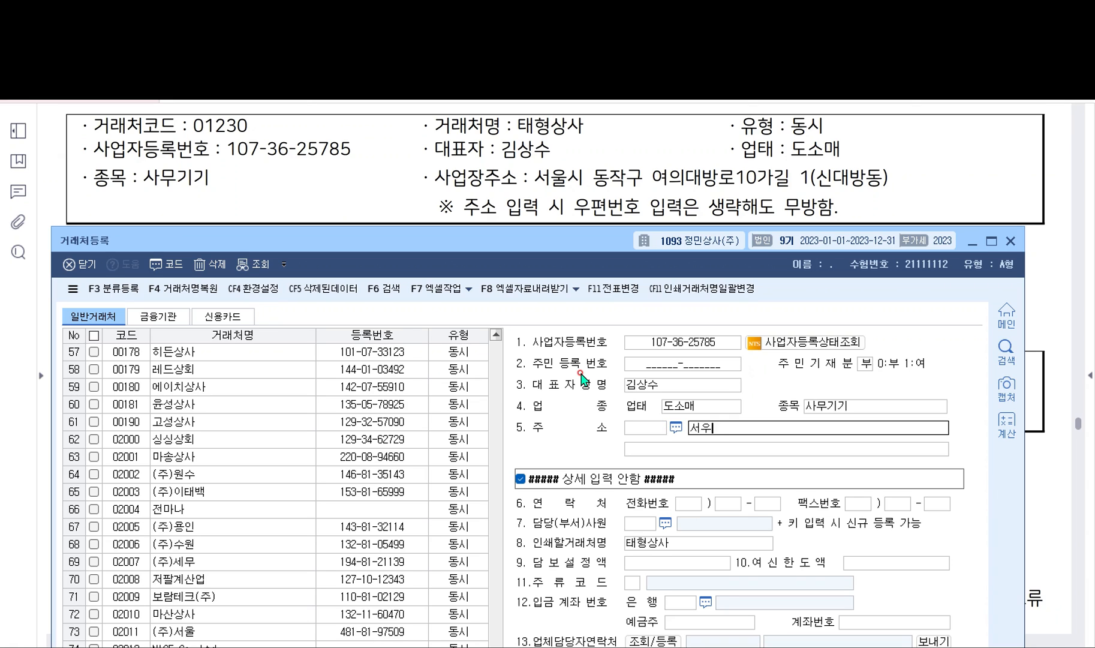
text(울시 동작구)
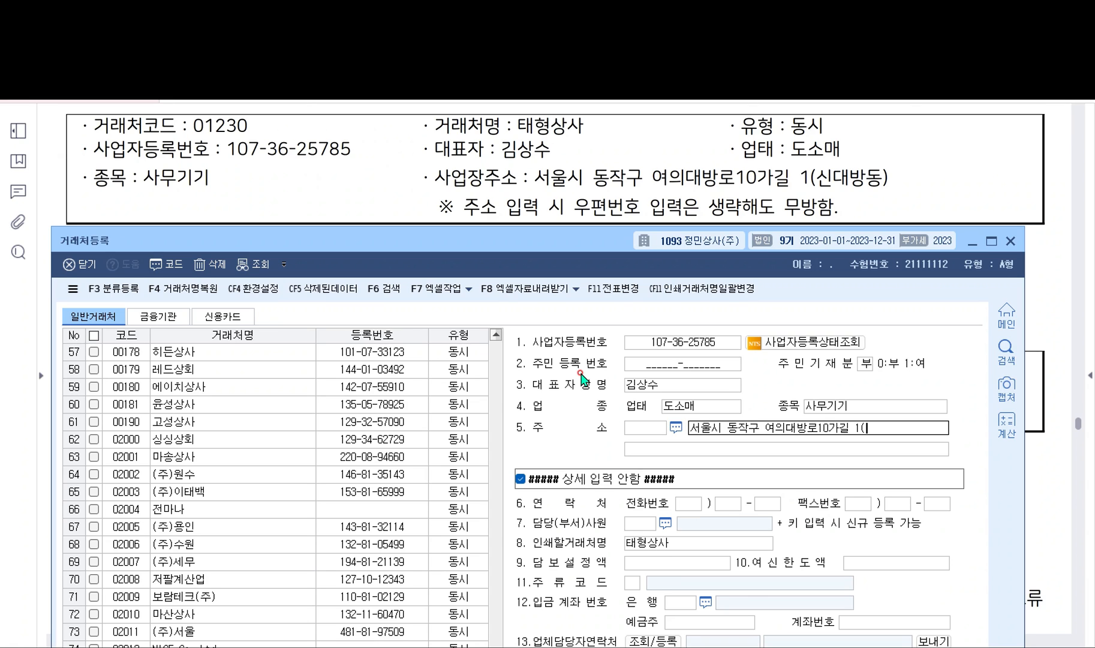
text(여의대방로10가길 1(신대방동))
key(Return)
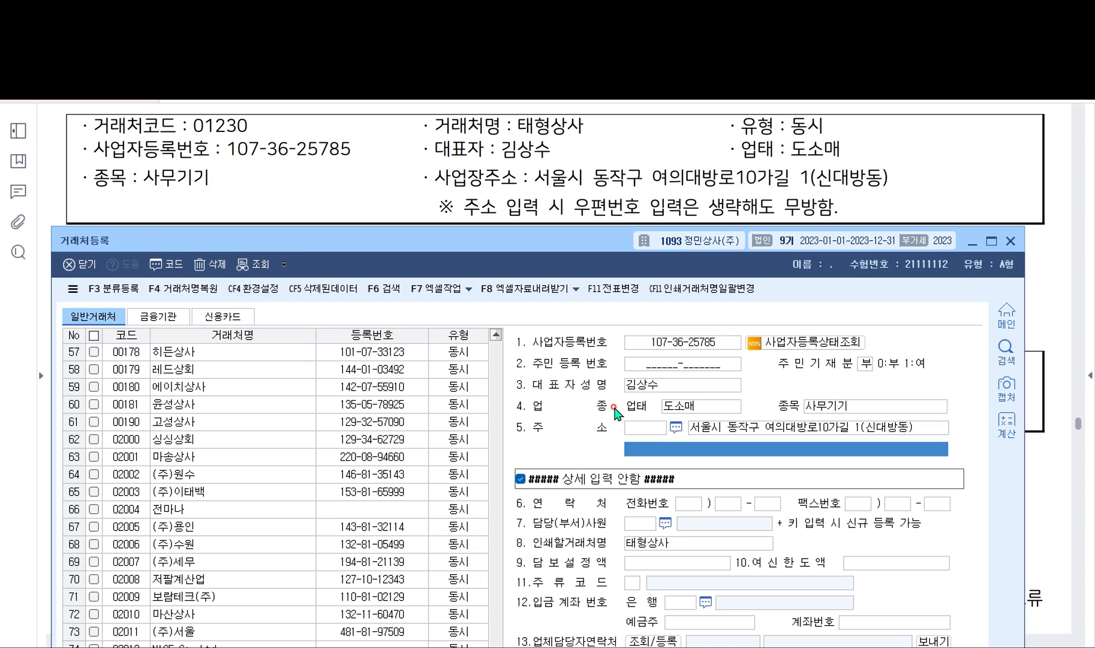
Look at the 금융기관 client list and the cells of its first empty row
click(158, 316)
click(199, 440)
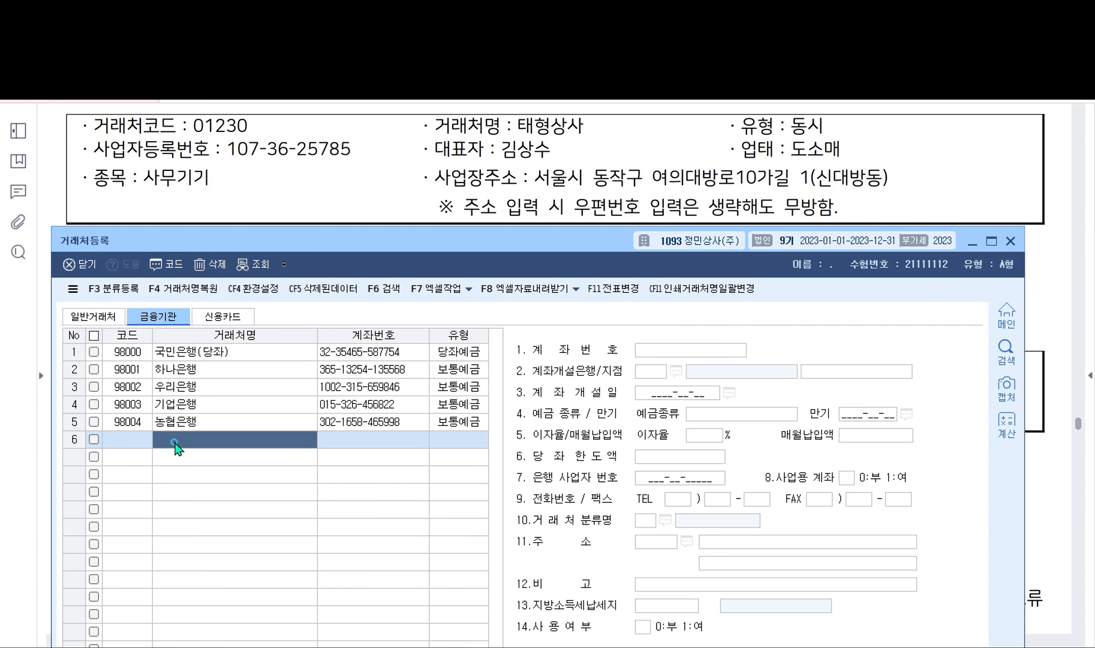
click(120, 441)
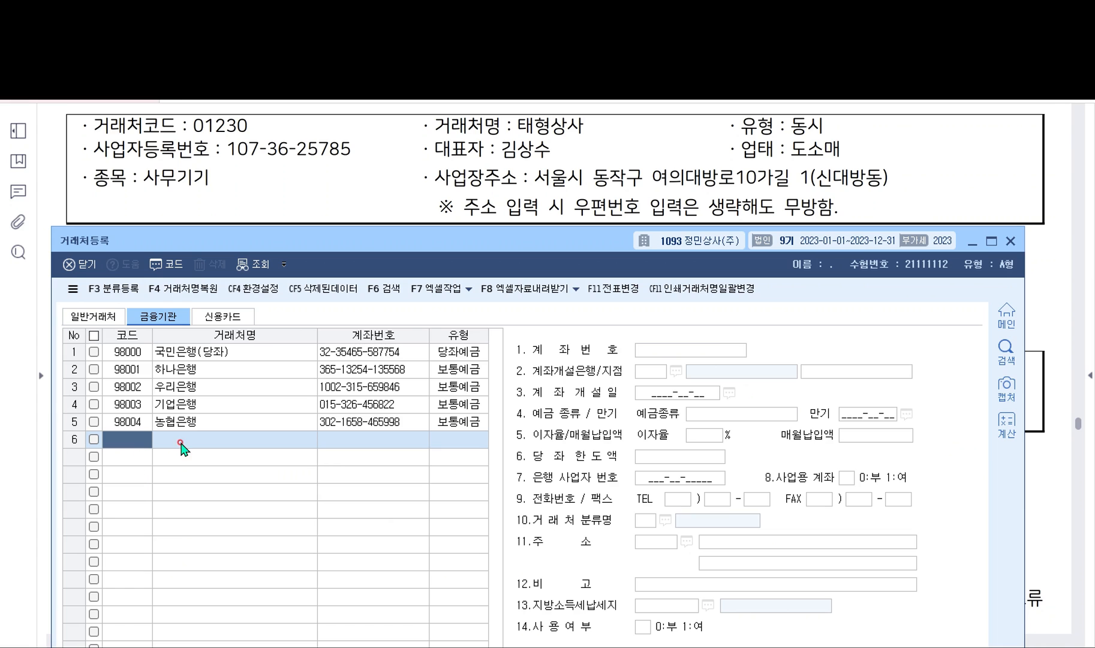
click(359, 426)
click(303, 442)
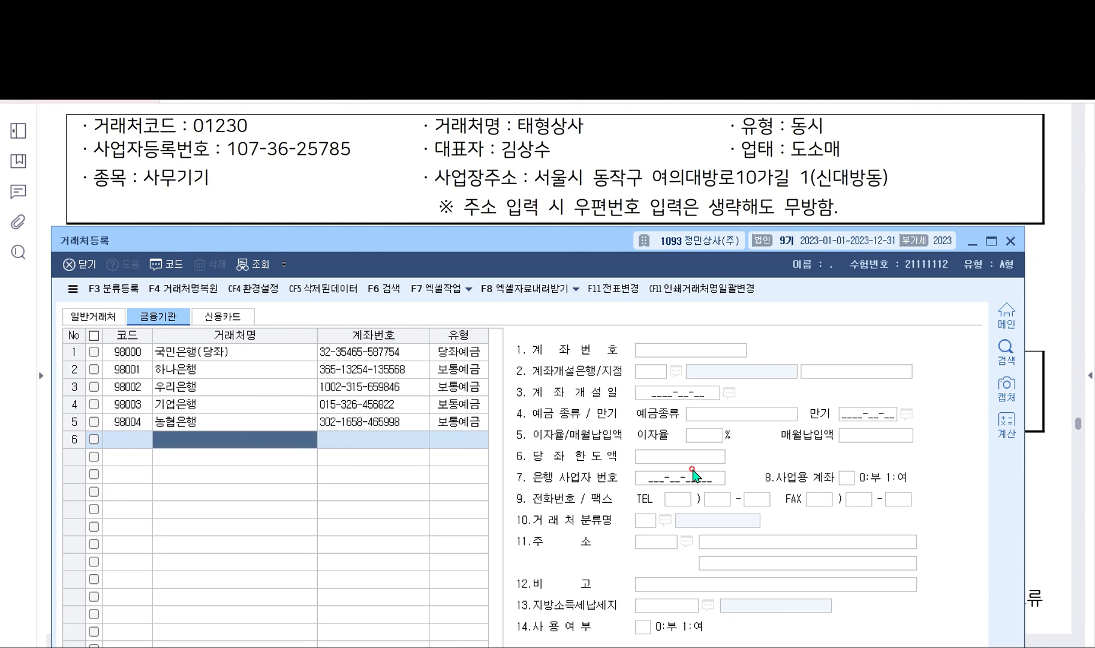
Show exercise [2] in the exercise document and close the 거래처등록 window
click(709, 201)
scroll(382, 344, down, 1)
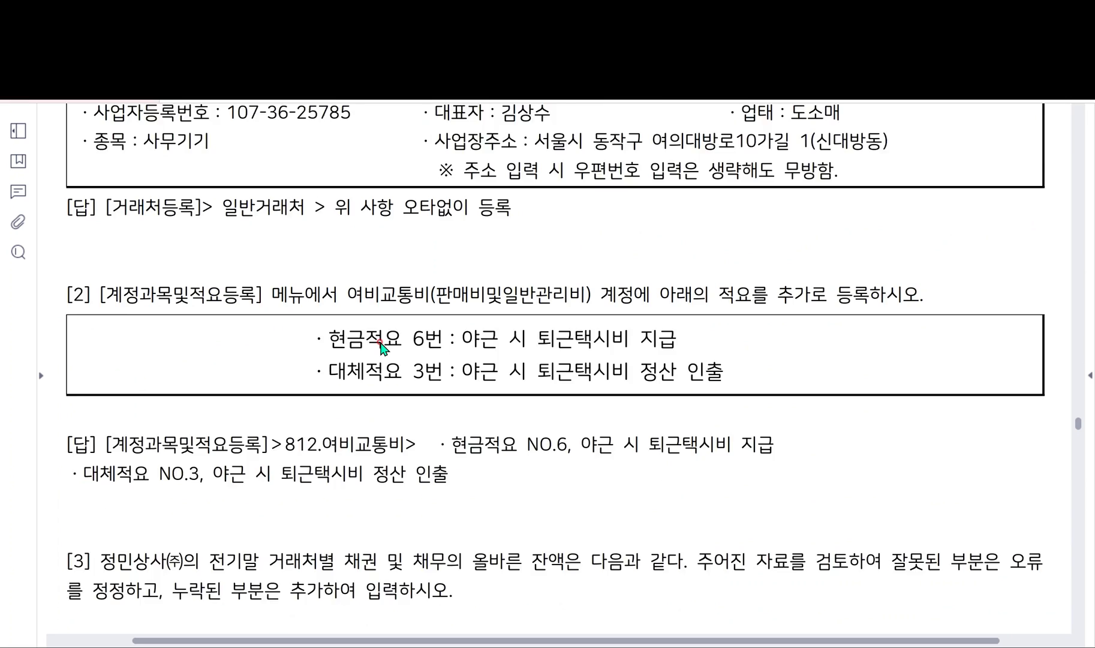
scroll(381, 345, down, 3)
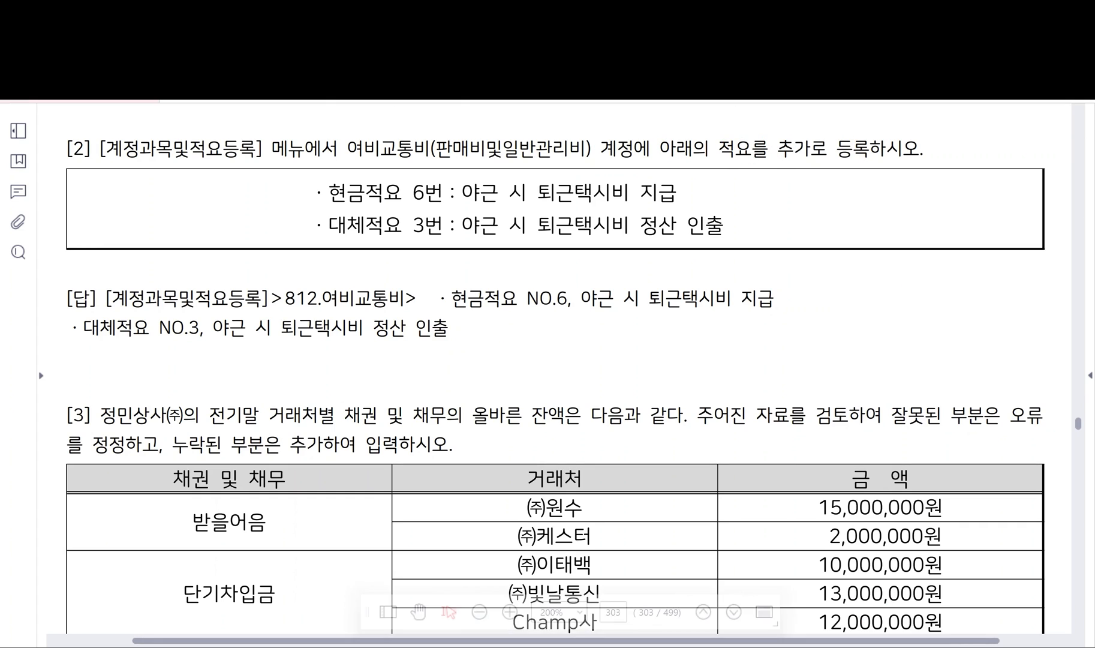
click(665, 646)
click(1009, 242)
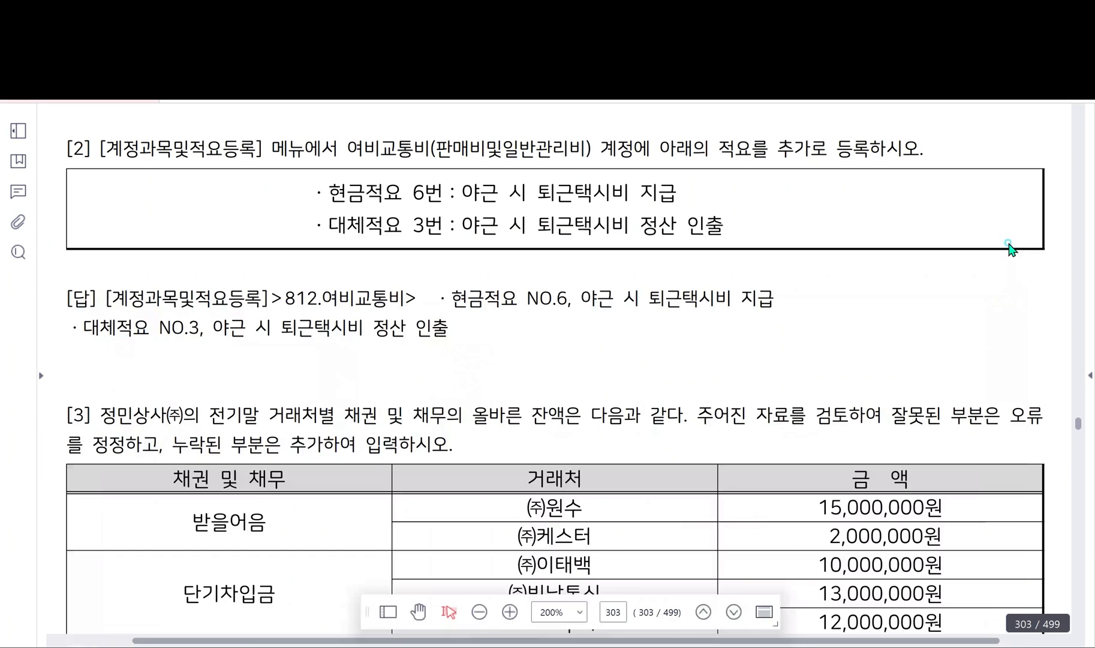
Switch to the KcLep main menu, open 계정과목및적요등록 and dismiss the advertisement popup
click(796, 644)
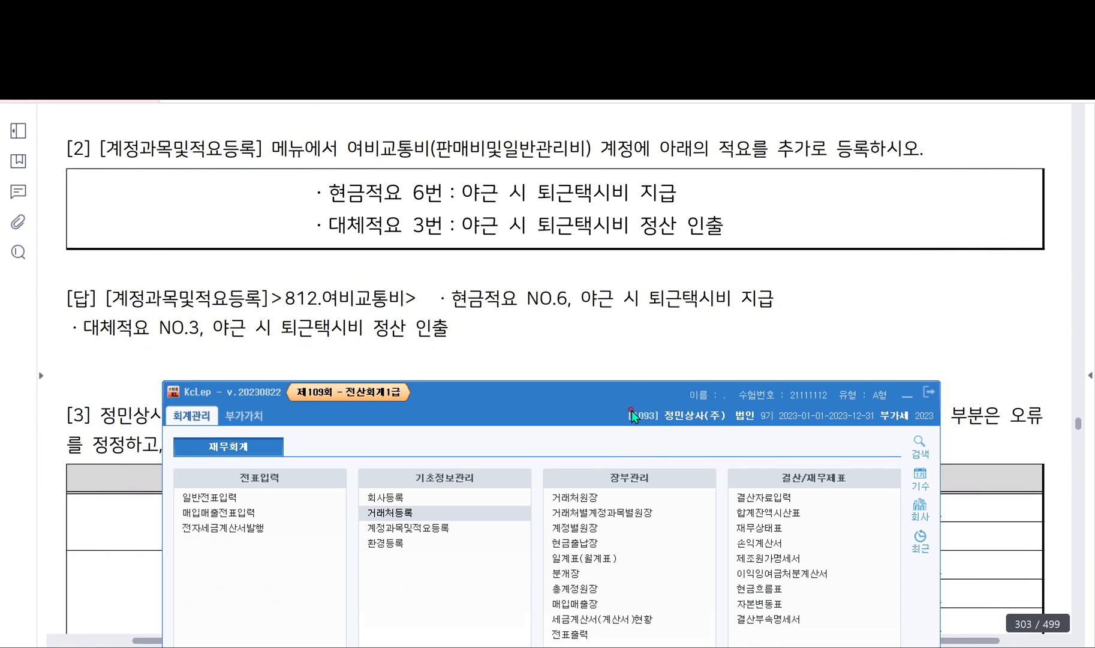
drag(632, 410, 630, 192)
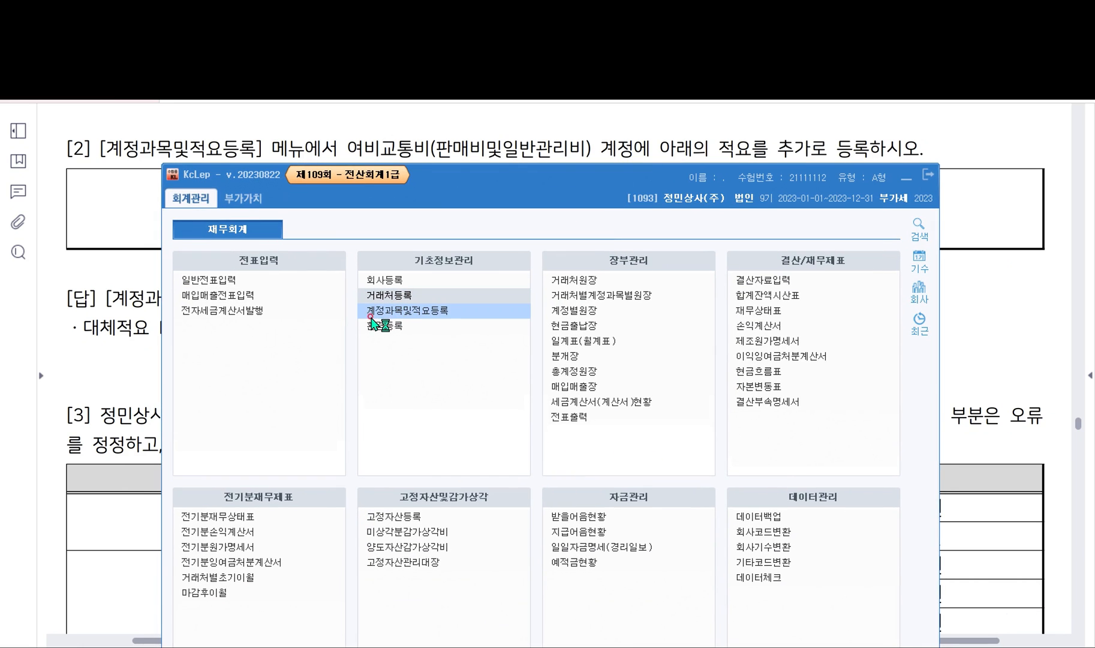
click(430, 312)
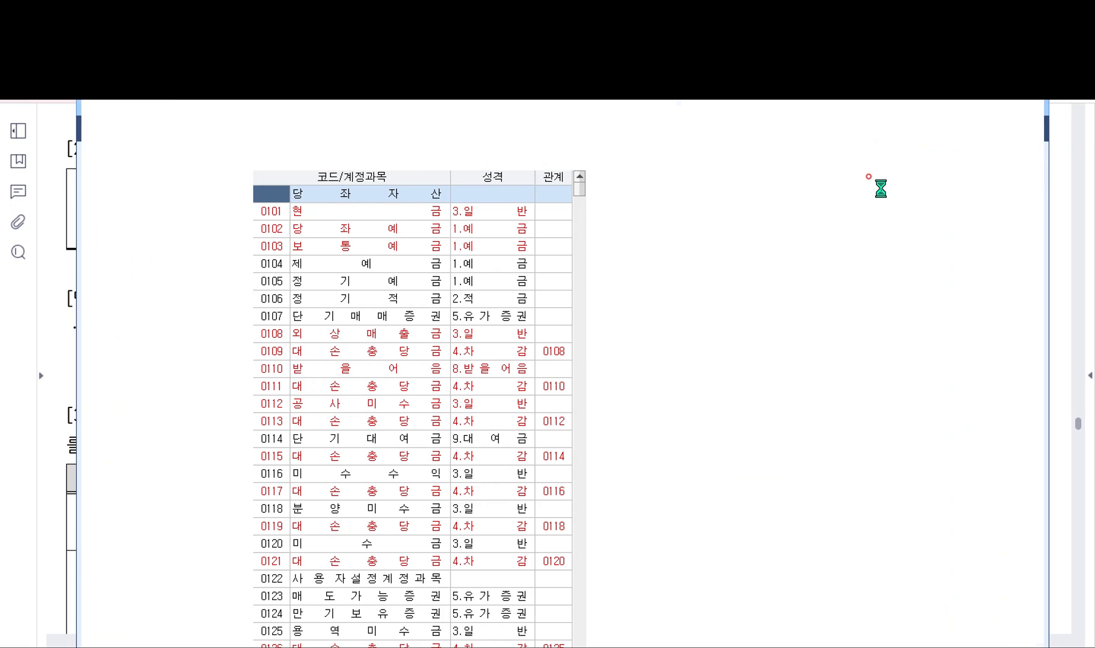
mouse_move(511, 111)
mouse_down()
mouse_move(510, 132)
mouse_move(517, 123)
mouse_up()
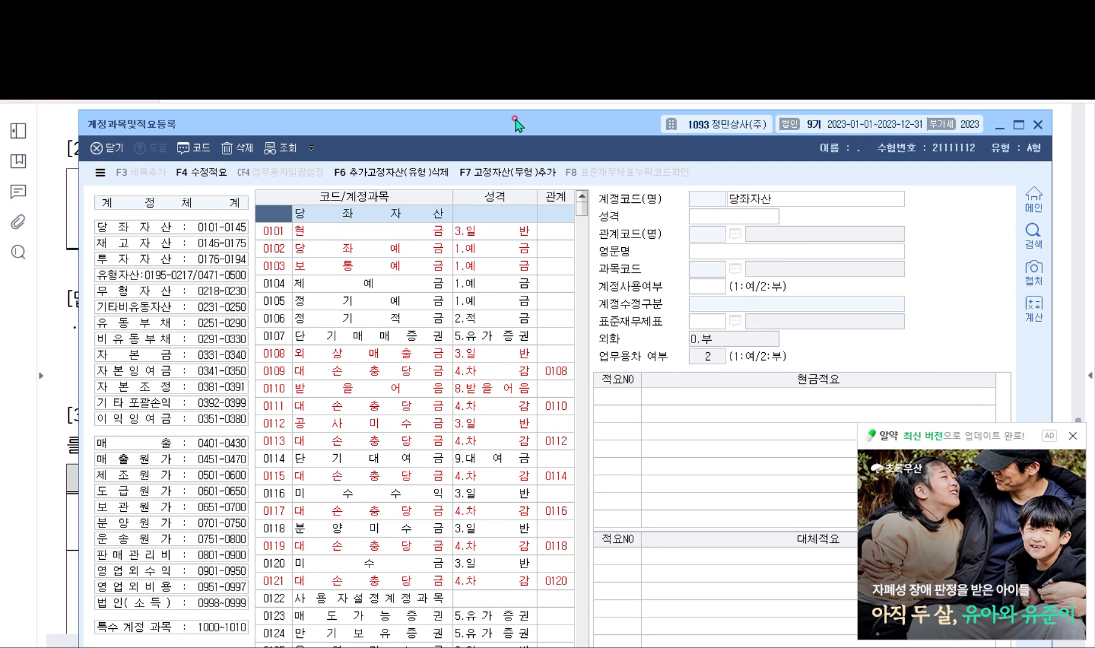
click(1074, 436)
click(1074, 436)
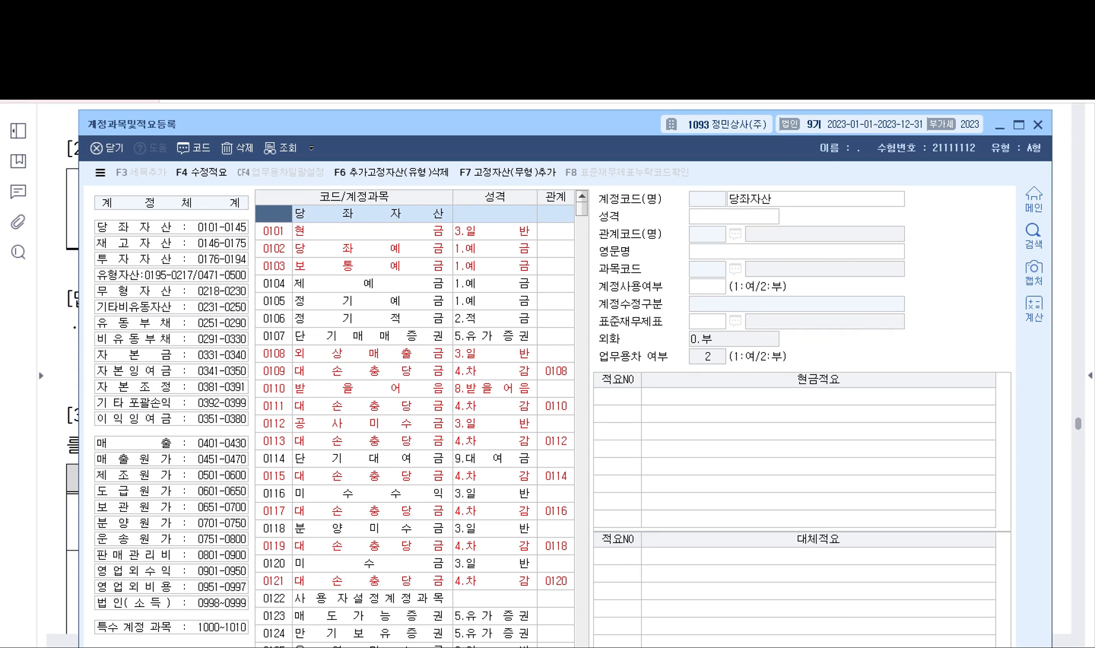
key(ctrl+2)
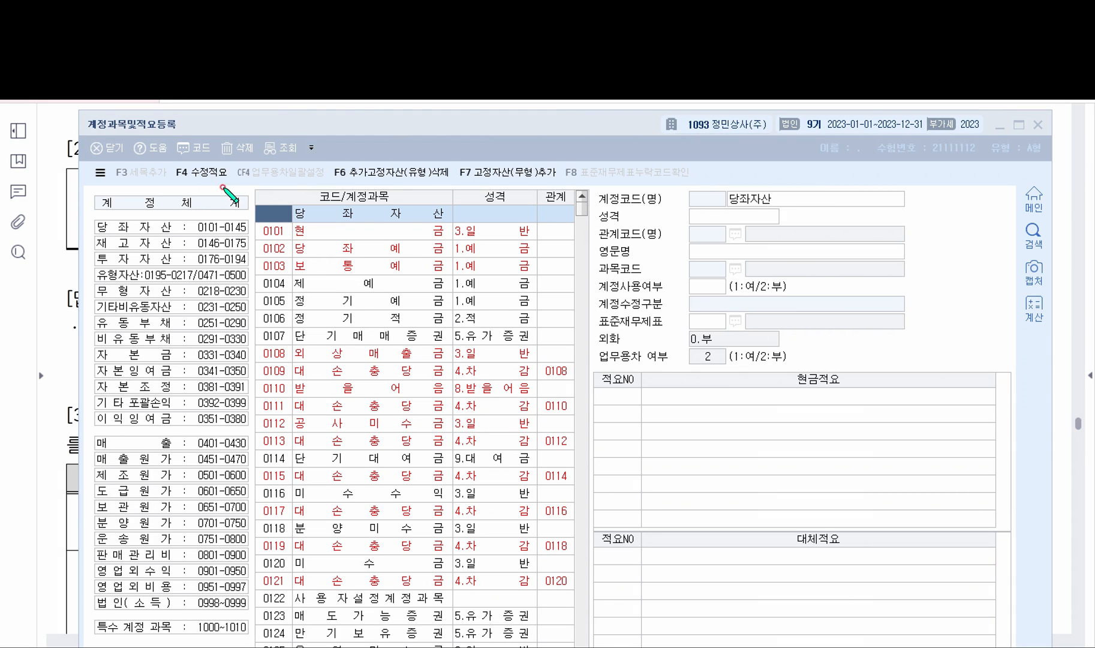
mouse_move(223, 187)
mouse_down()
mouse_move(183, 186)
mouse_move(100, 255)
mouse_move(87, 562)
mouse_move(226, 495)
mouse_up()
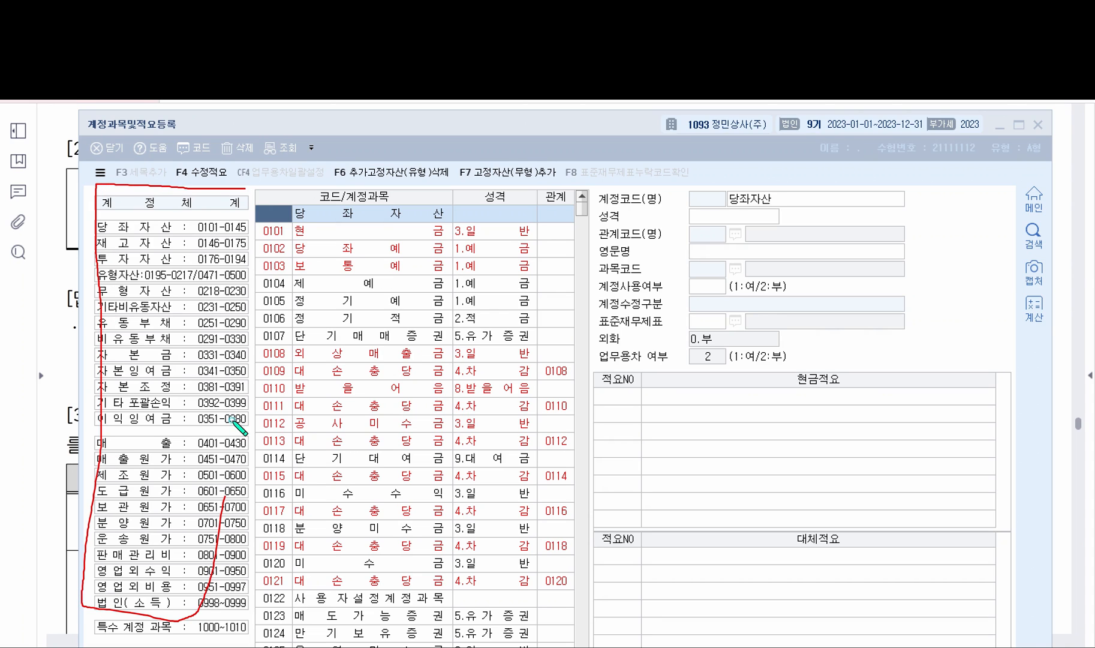
drag(232, 420, 234, 191)
mouse_move(611, 175)
mouse_down()
mouse_move(286, 179)
mouse_move(232, 449)
mouse_move(262, 623)
mouse_move(521, 632)
mouse_move(577, 378)
mouse_move(581, 187)
mouse_up()
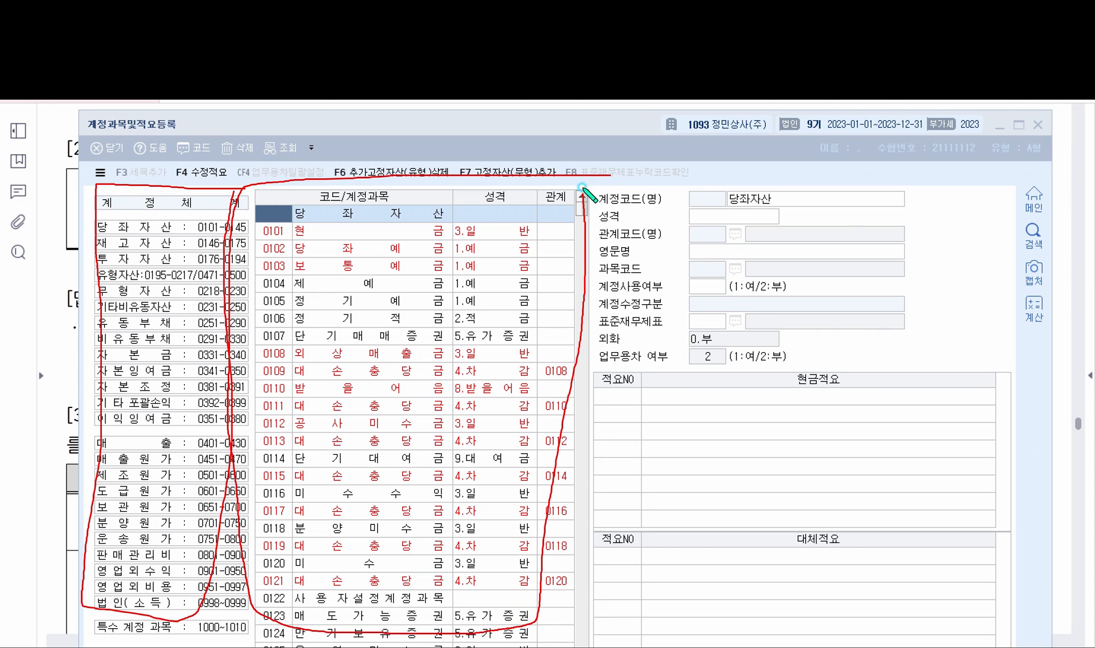
mouse_move(948, 184)
mouse_down()
mouse_move(695, 188)
mouse_move(600, 585)
mouse_move(846, 625)
mouse_move(948, 293)
mouse_move(947, 185)
mouse_up()
mouse_move(854, 378)
mouse_down()
mouse_move(807, 358)
mouse_move(852, 391)
mouse_up()
mouse_move(863, 537)
mouse_down()
mouse_move(852, 509)
mouse_move(845, 559)
mouse_up()
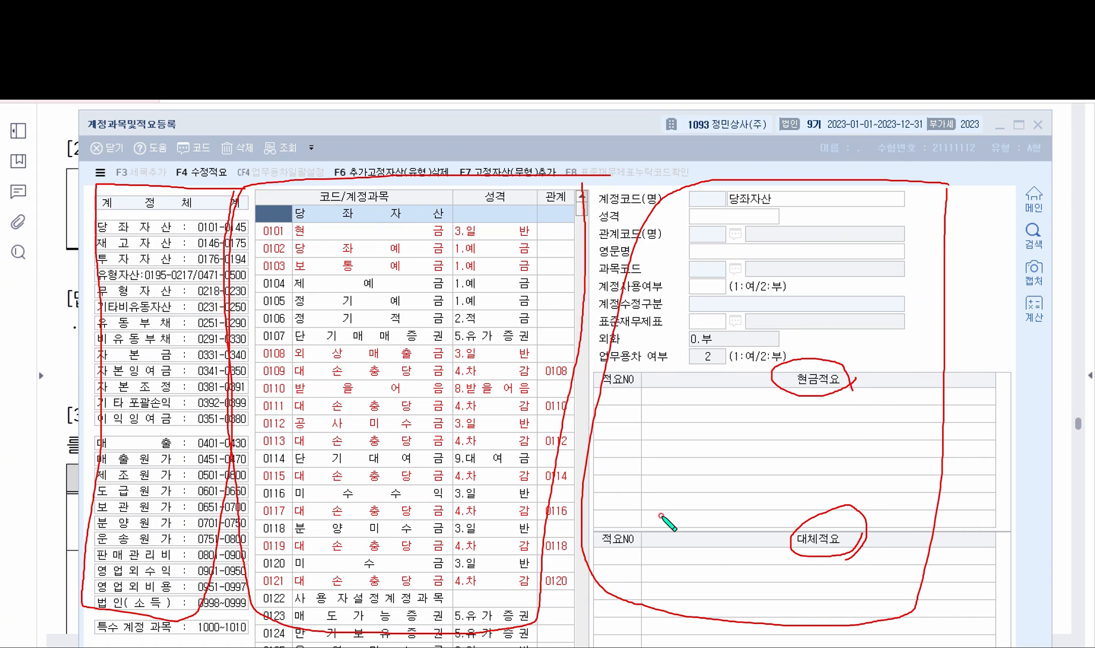
key(ctrl+shift+7)
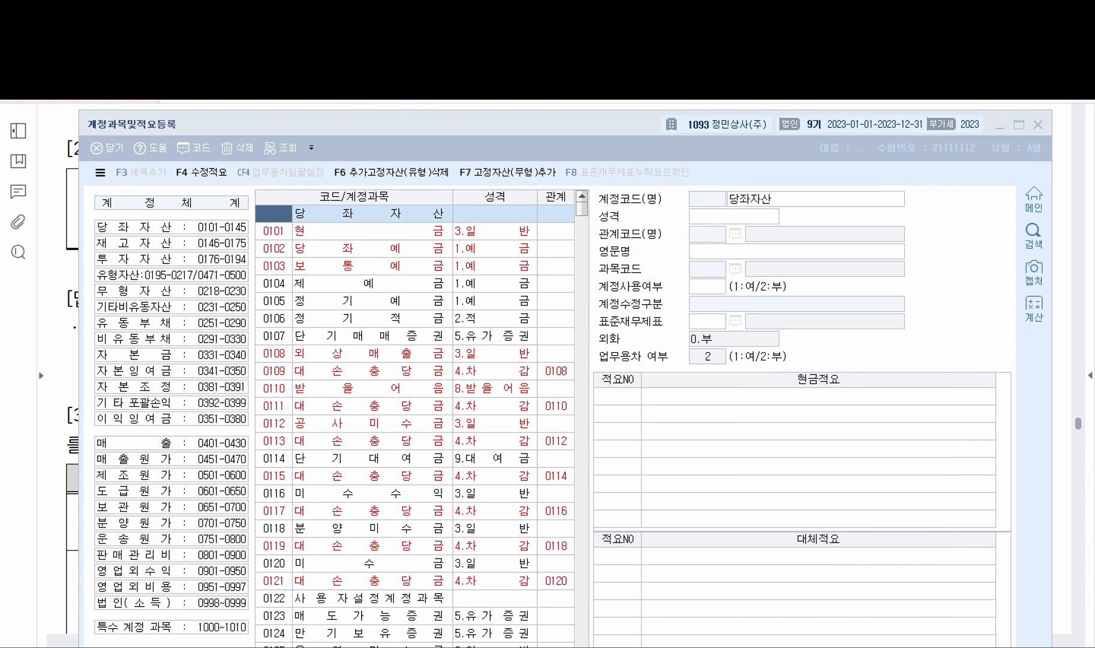
Examine the asset, liability and equity account groups in the 계정체계, from 재고자산 down to 기타포괄손익
click(143, 243)
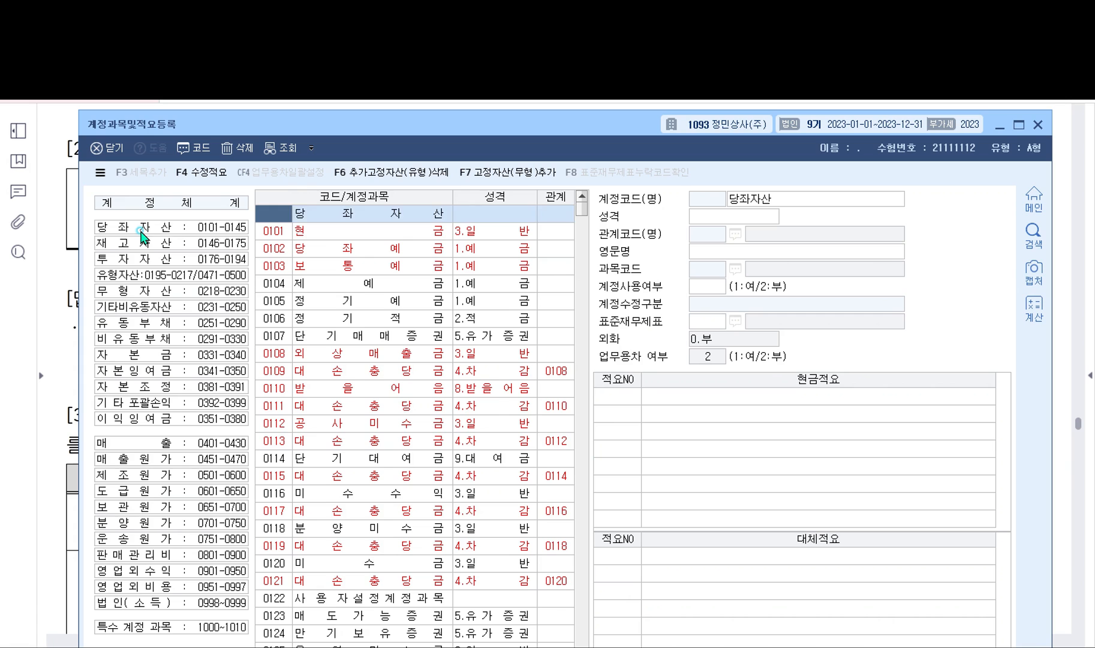
click(126, 262)
click(124, 276)
click(122, 291)
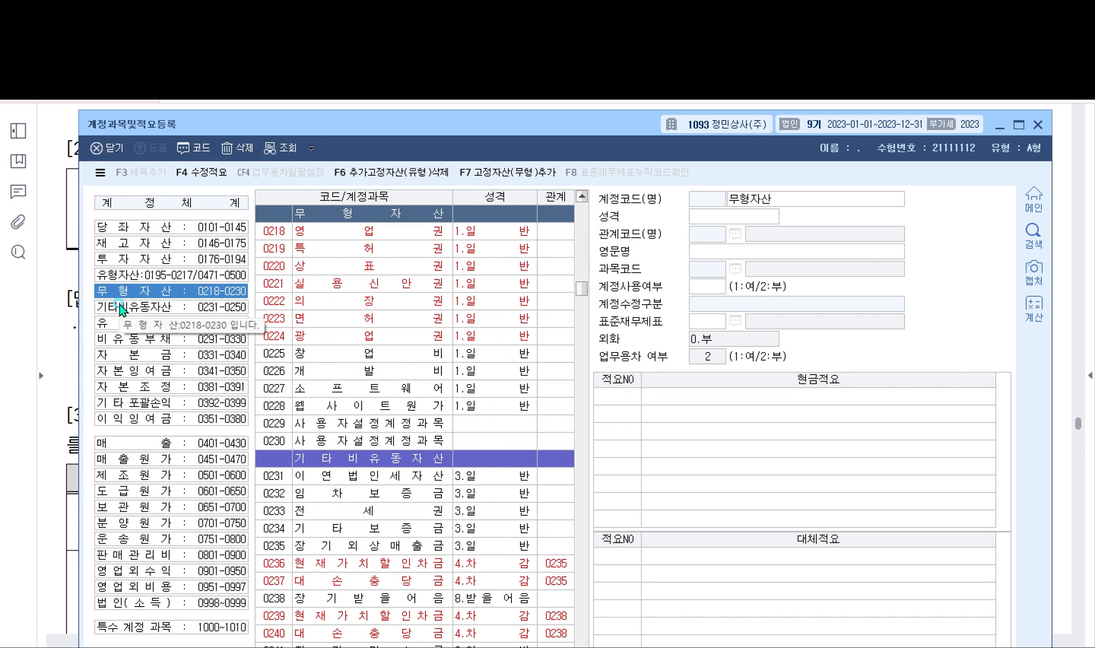
click(121, 307)
click(123, 323)
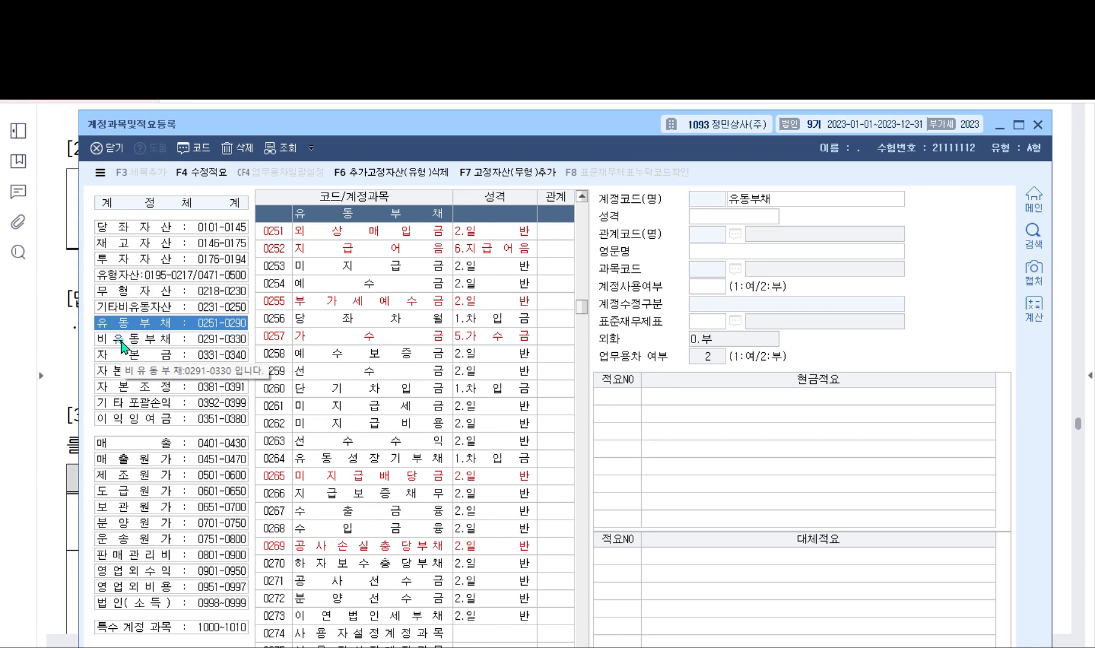
click(122, 340)
click(126, 355)
click(131, 373)
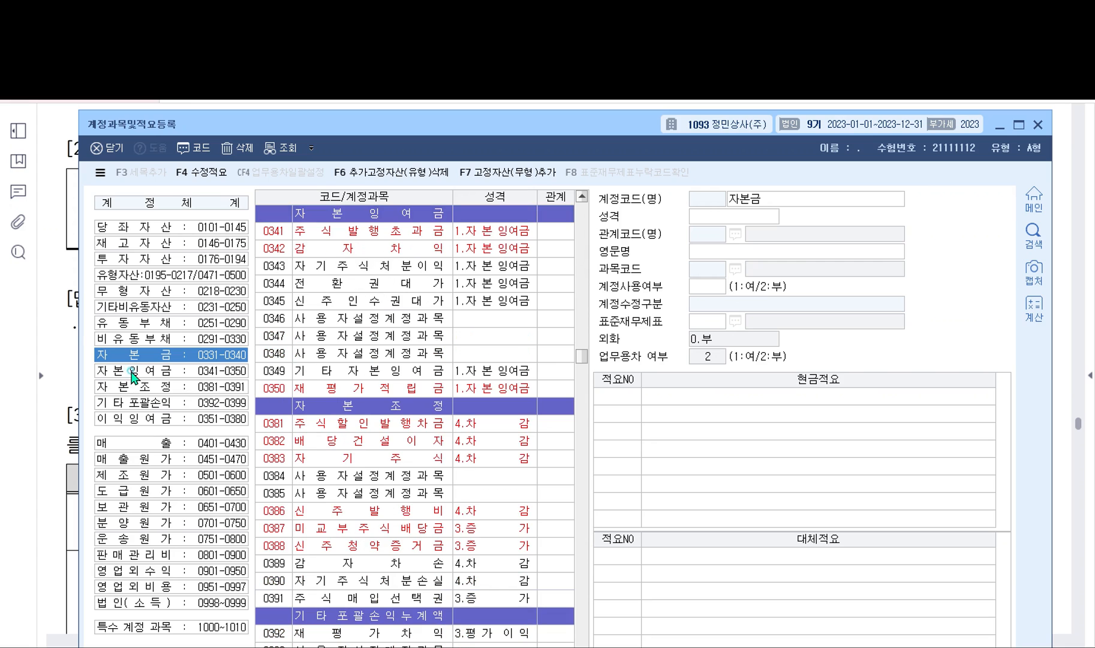
click(131, 388)
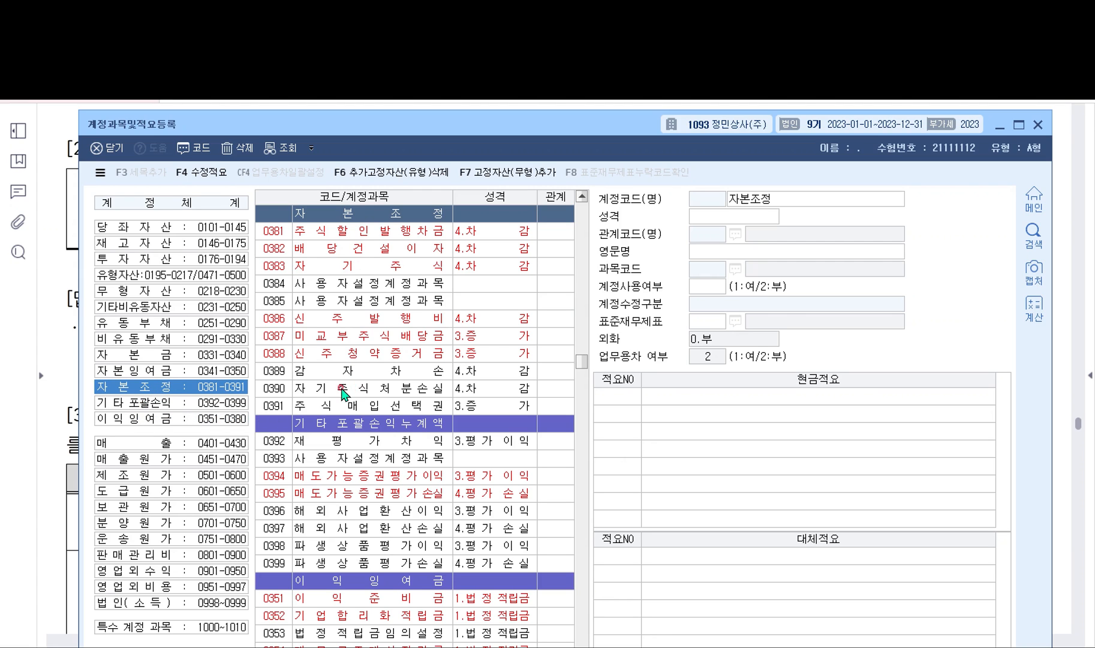
click(199, 403)
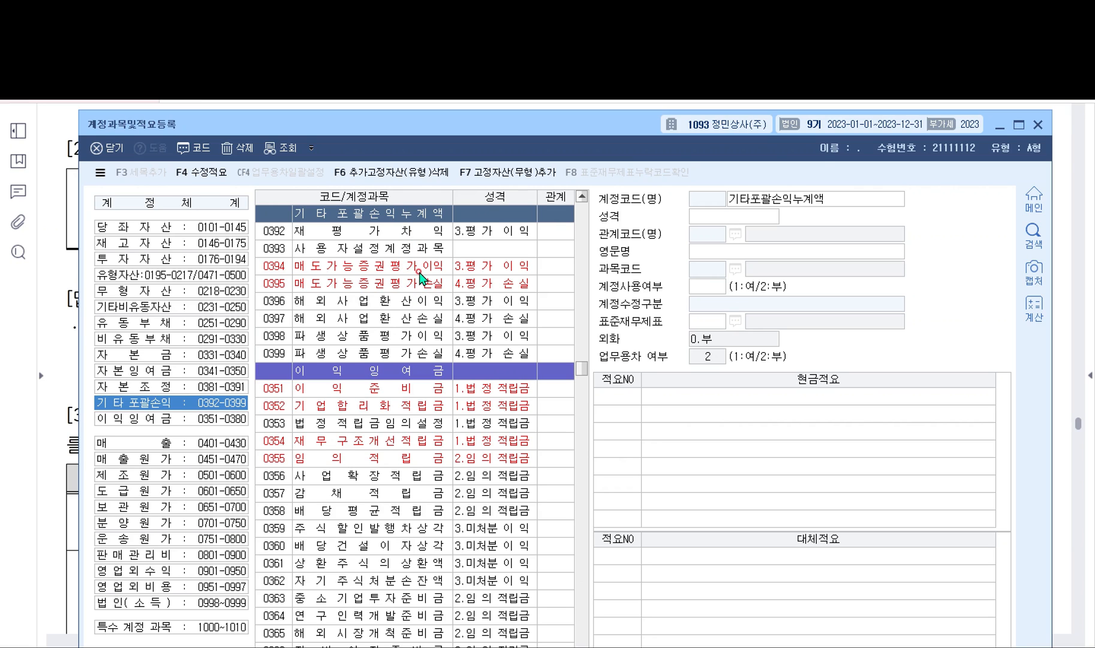
Examine the revenue and cost account groups in the 계정체계, from 매출 down to 분양원가
click(157, 447)
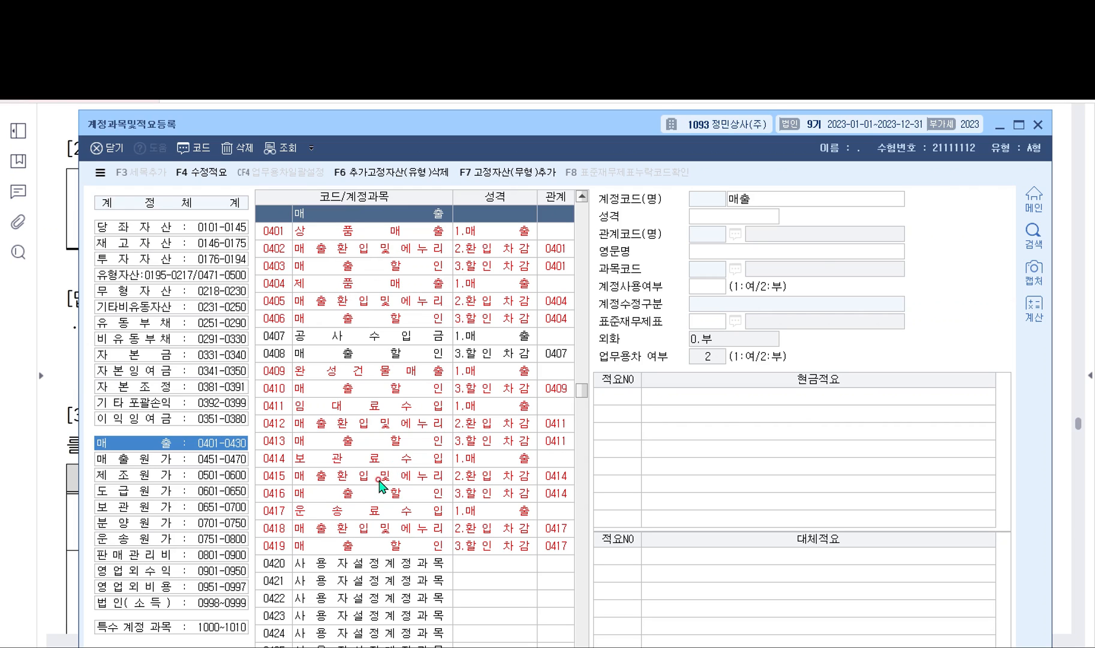
click(186, 460)
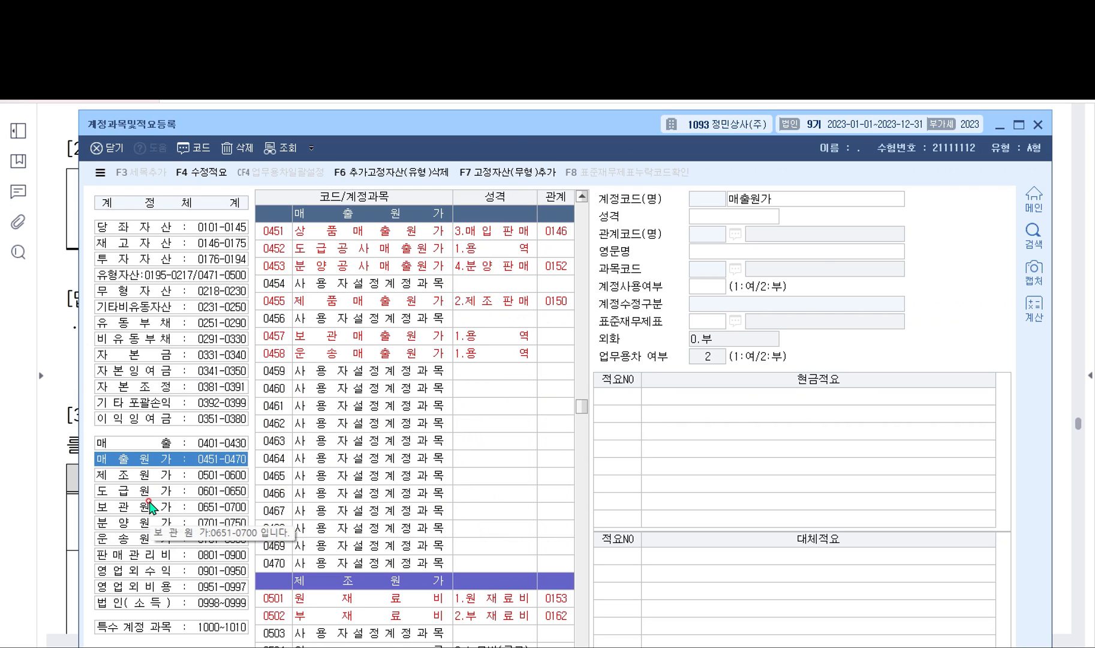
click(149, 475)
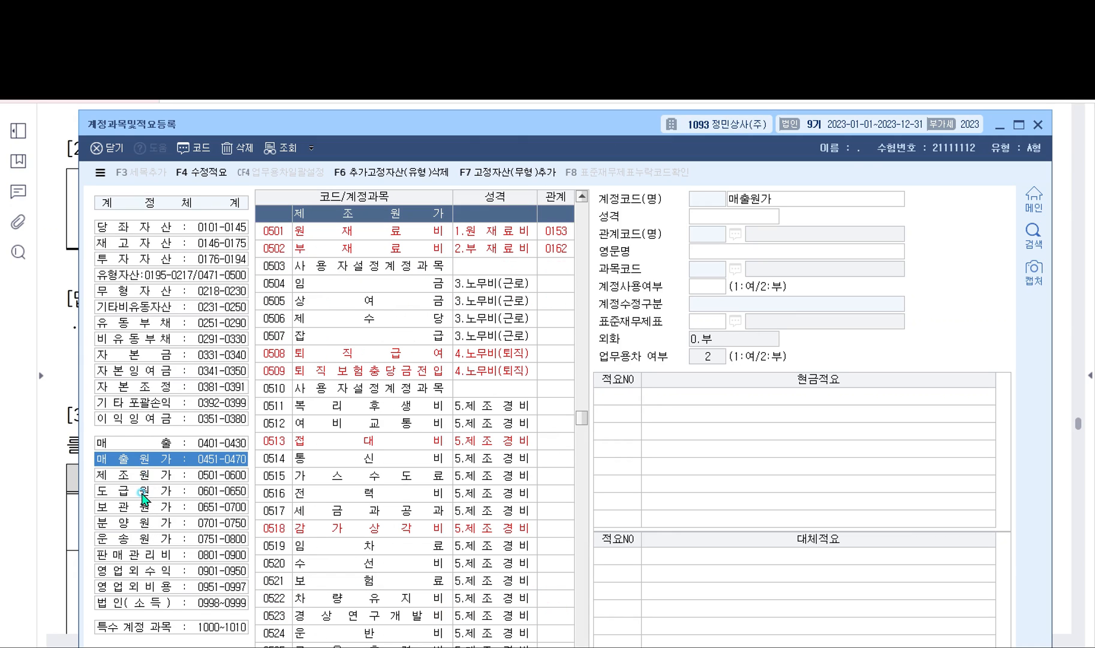
click(142, 493)
click(141, 507)
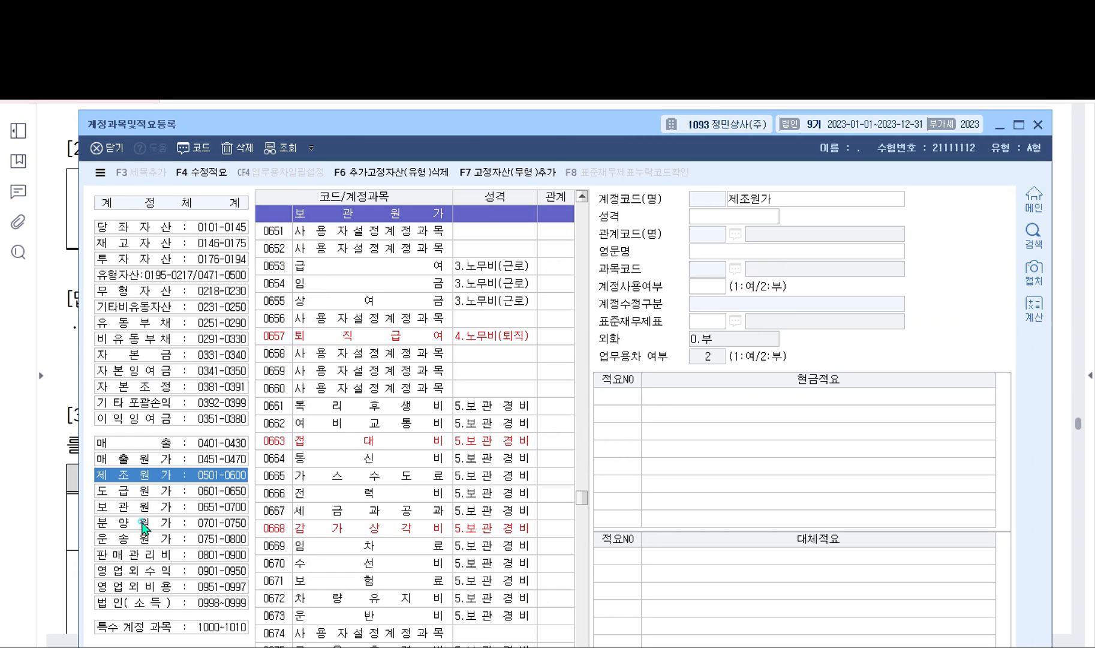
click(141, 523)
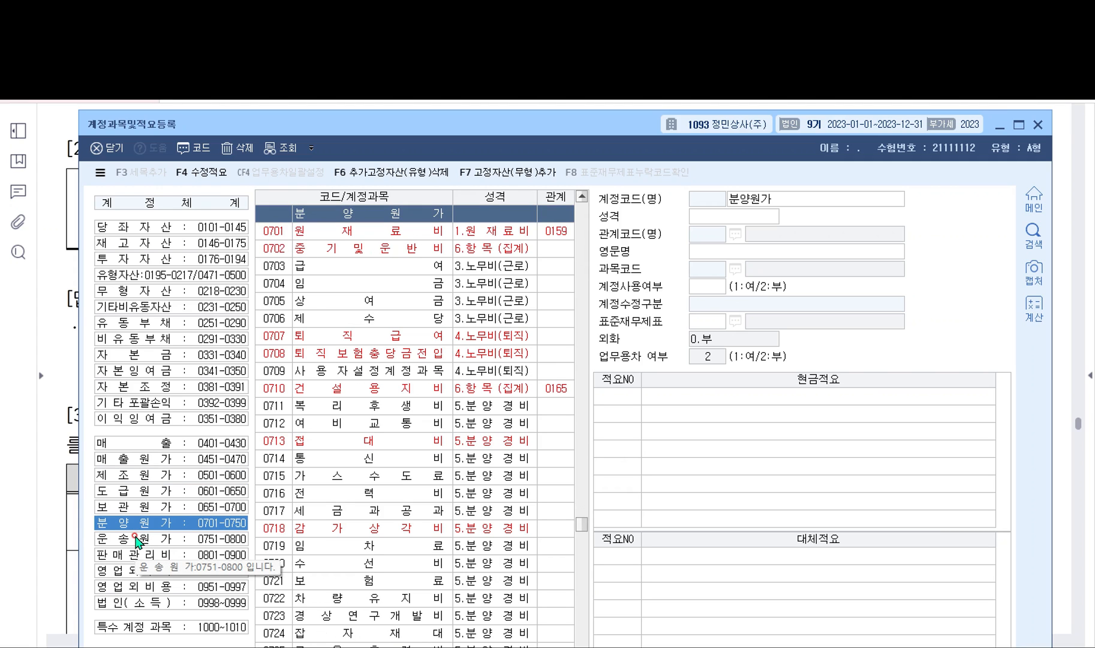
Show the 판매관리비 accounts (0801-0900) and reposition the 계정과목및적요등록 window so the exercise [2] instruction can be read
click(119, 563)
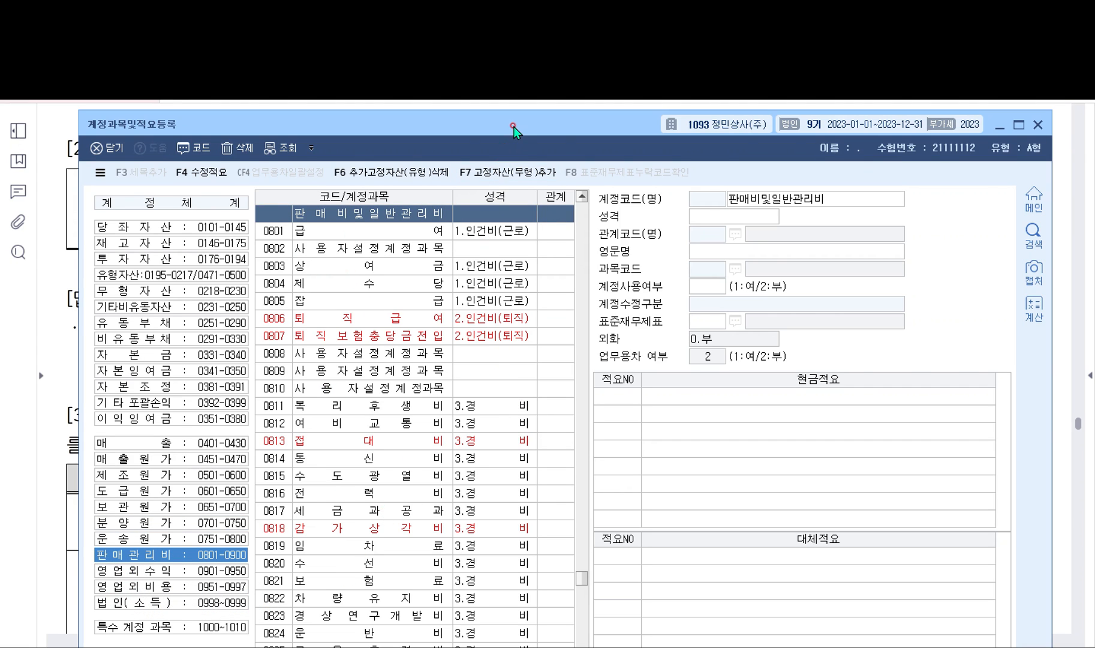
drag(513, 132, 510, 181)
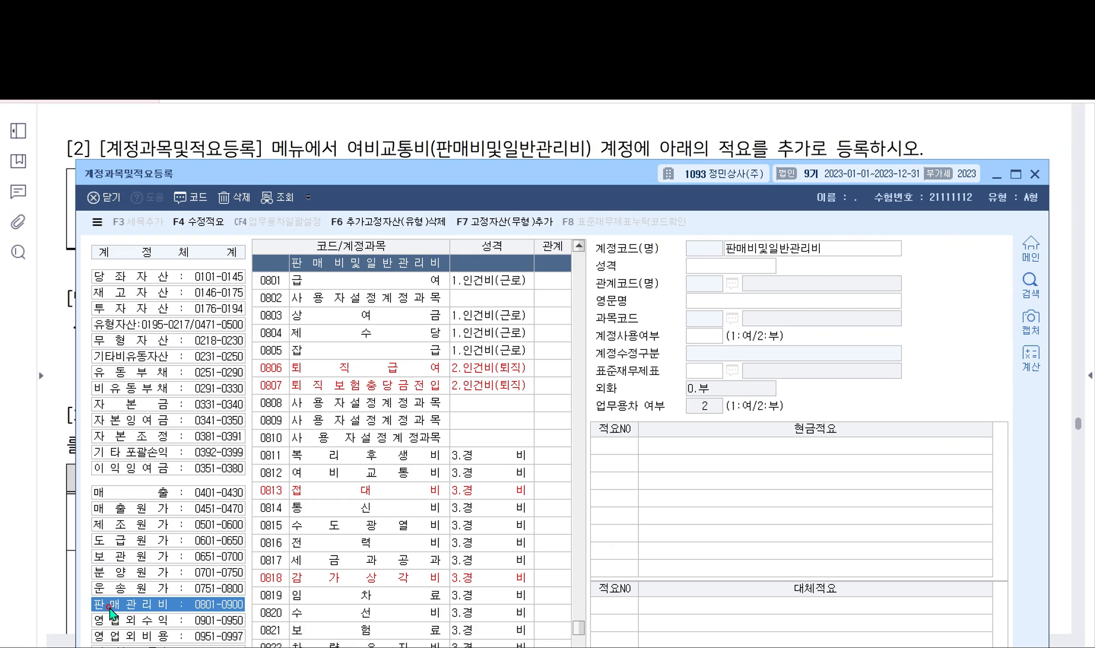
Select account 0812 여비교통비 and its first empty 현금적요 line, and reposition the window so the exercise's 적요 texts can be read
click(366, 350)
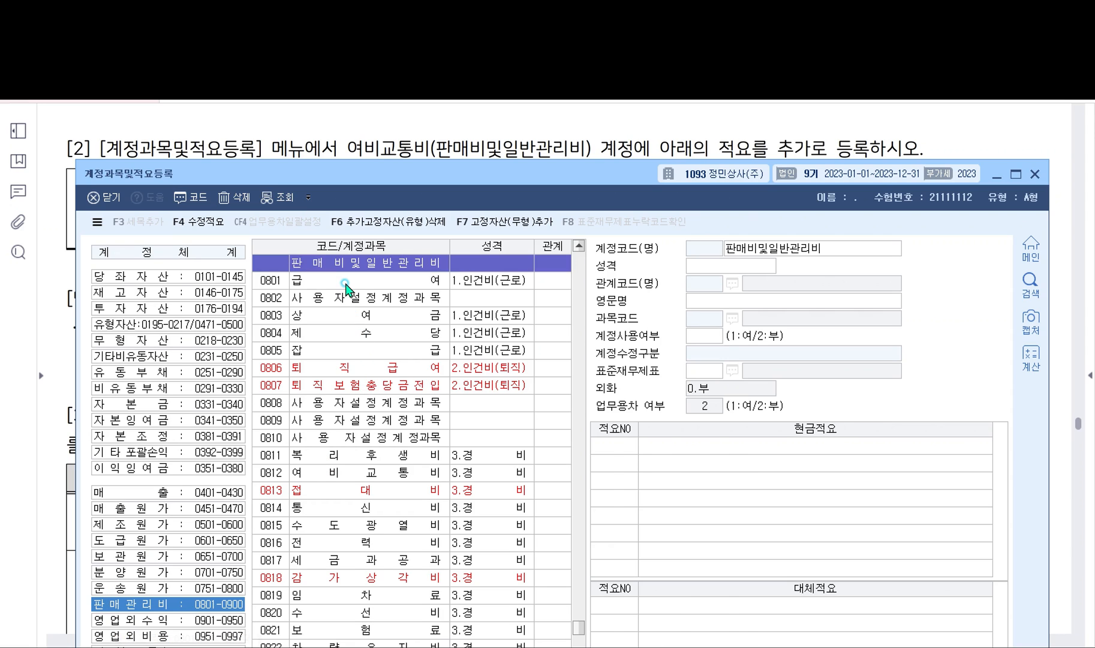
click(334, 472)
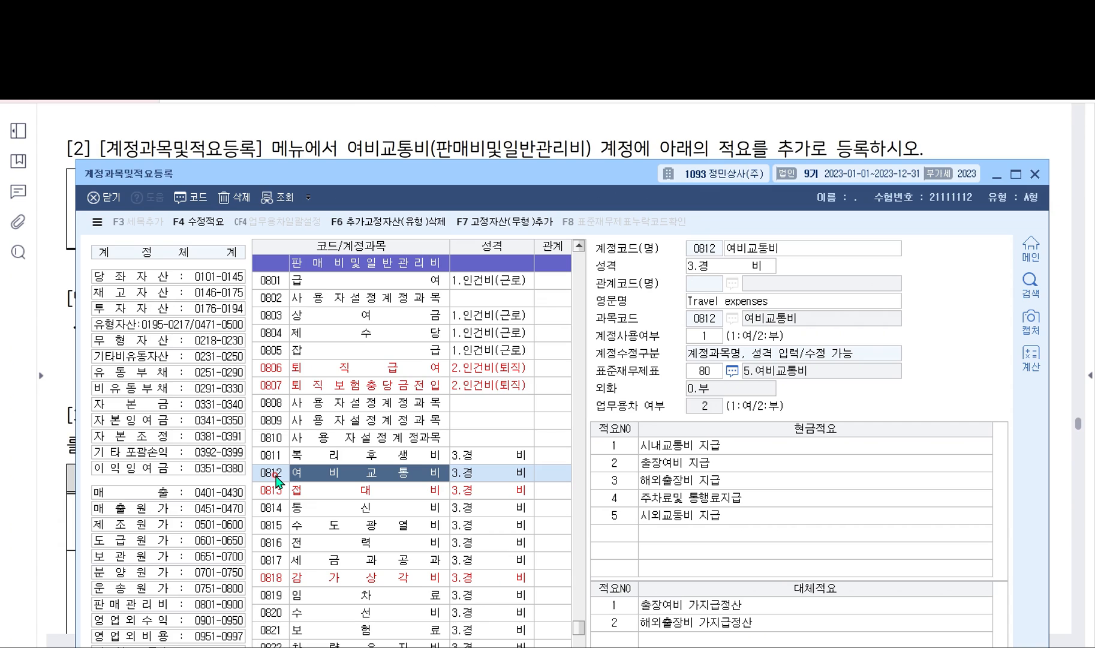
click(754, 251)
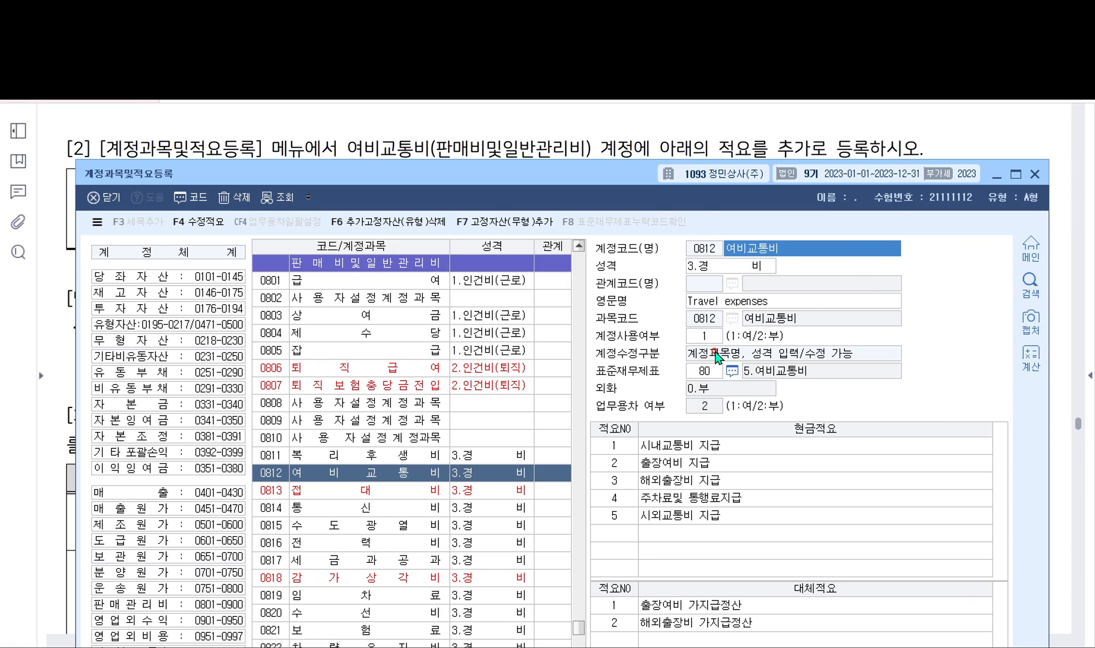
click(661, 535)
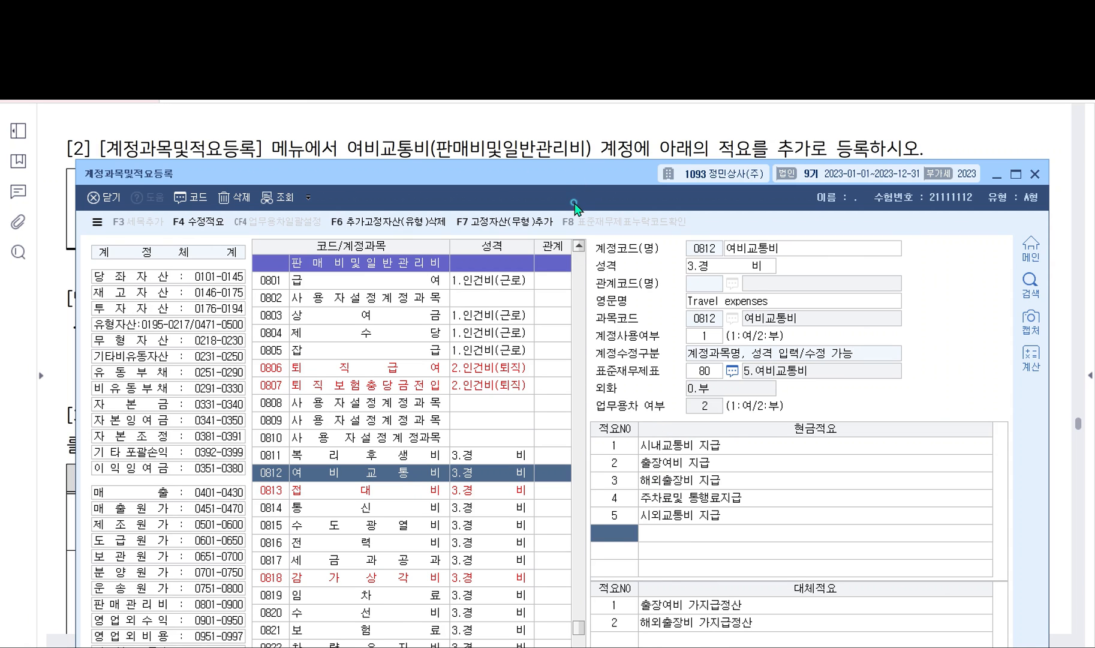
drag(578, 176, 583, 220)
click(897, 176)
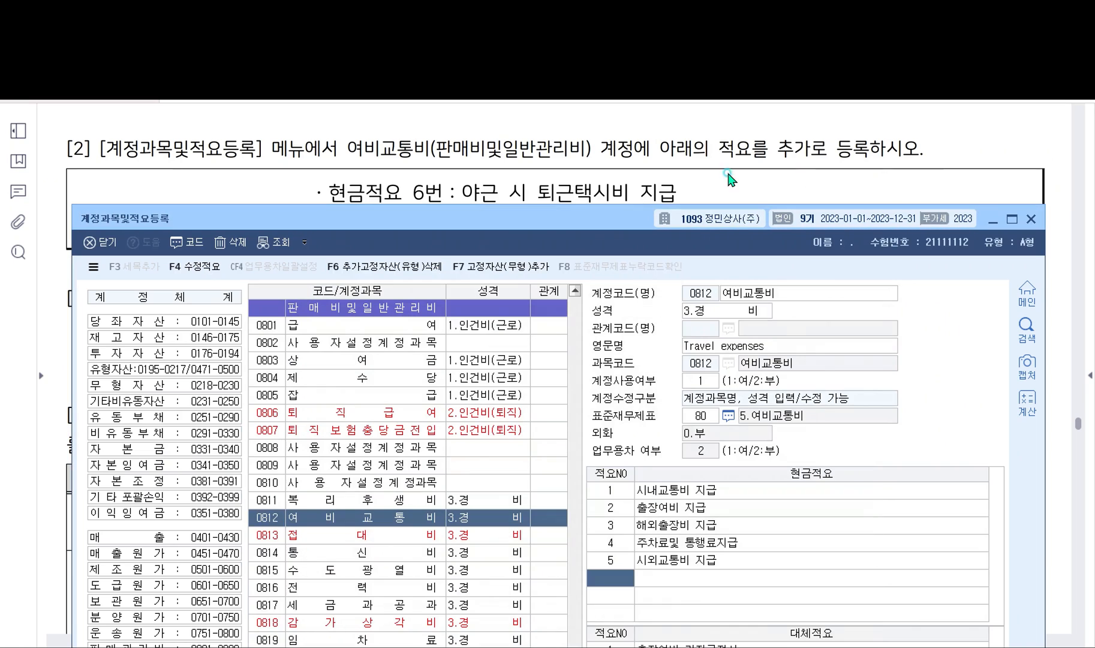
scroll(680, 177, down, 1)
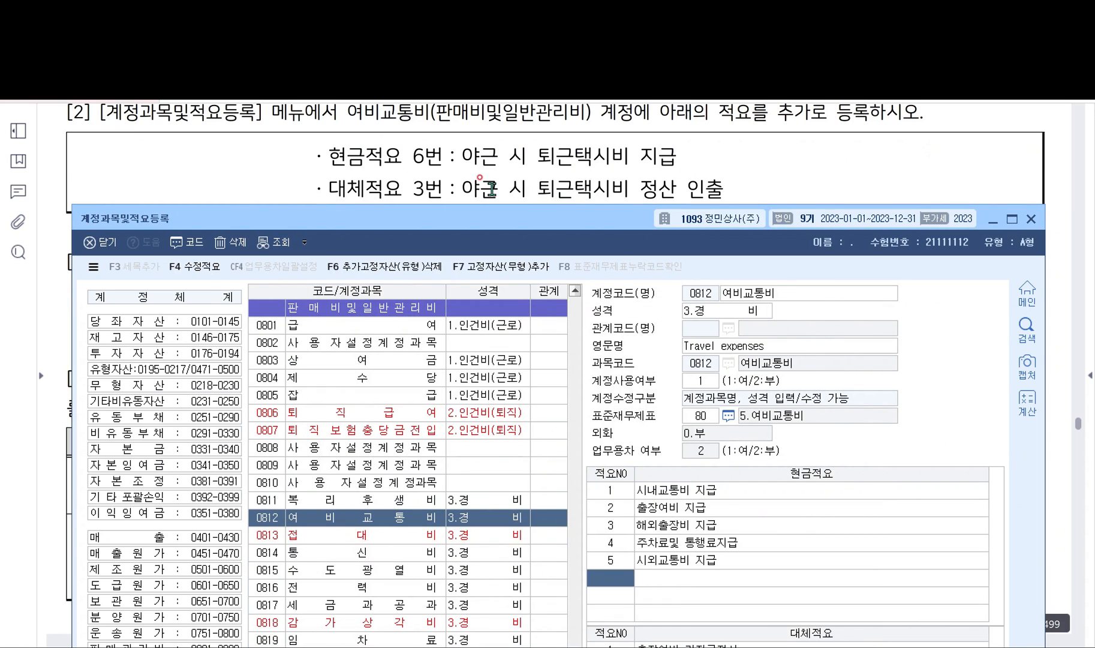
Add 현금적요 number 6 with the text "야근 시 퇴근택시비 지급" to 여비교통비
text(6)
key(Return)
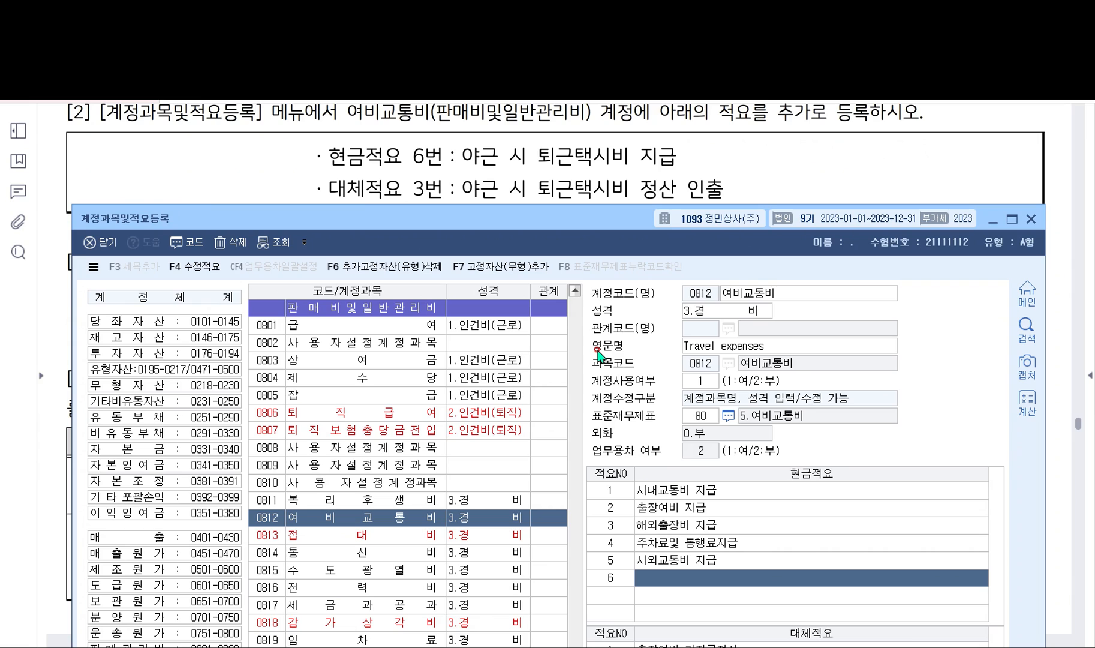
text(dirms)
key(BackSpace)
key(BackSpace)
key(BackSpace)
key(BackSpace)
key(BackSpace)
key(Hangul)
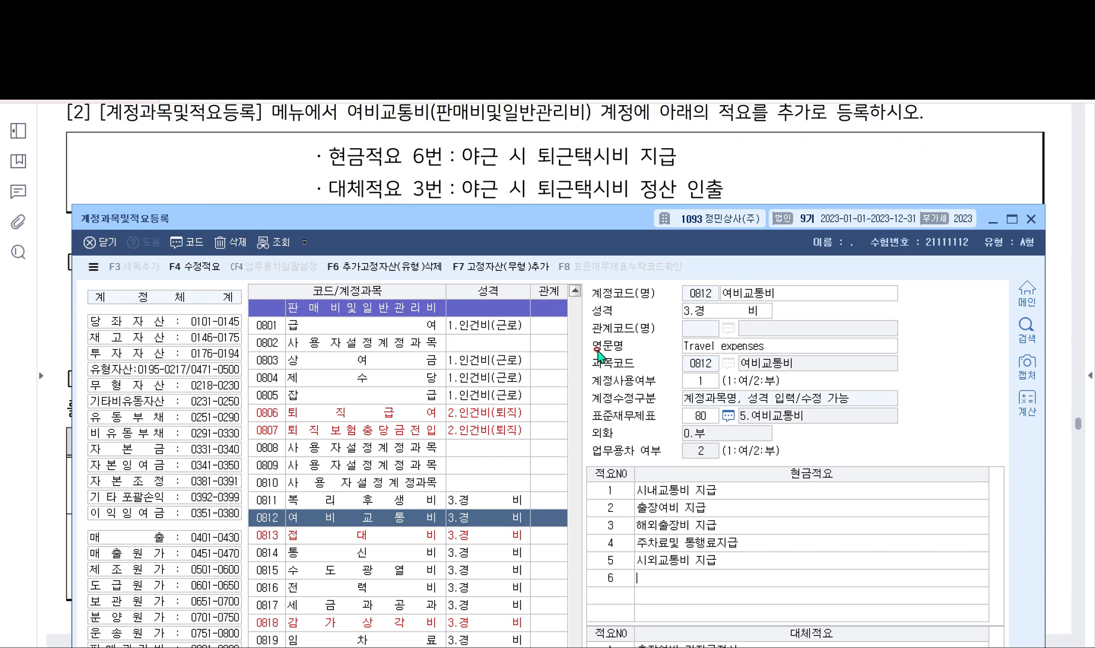
text(야근 )
text(시 퇴근태)
text(택시비 지급)
key(Return)
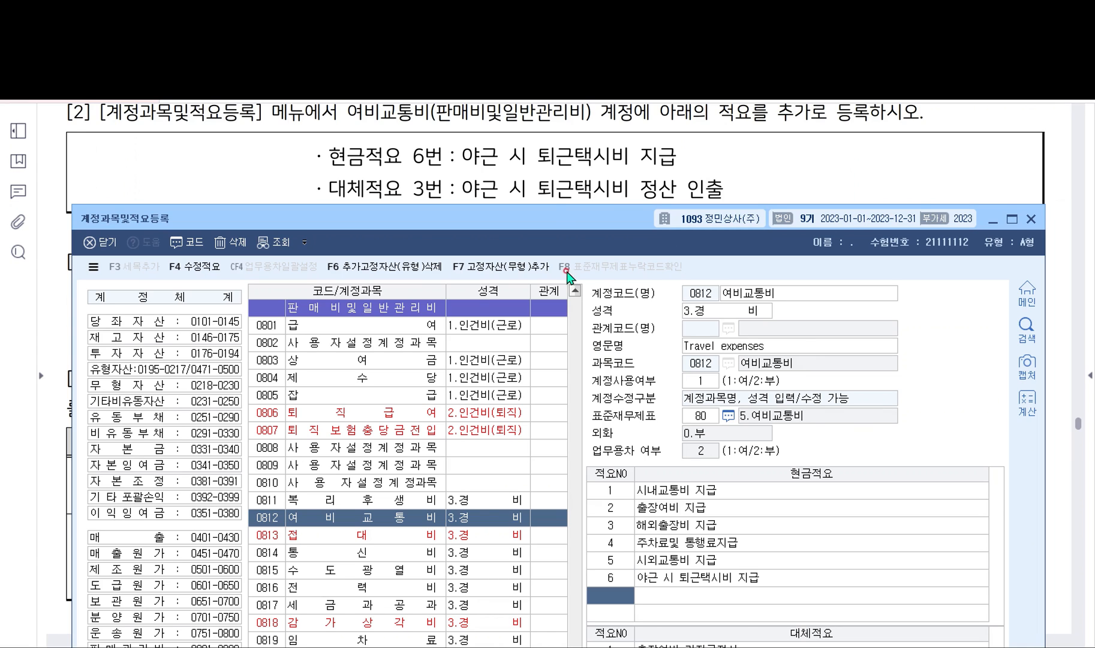
Bring the 대체적요 list into view and add number 3 with the text "야근 시 퇴근택시비 정산 인출"
scroll(547, 172, down, 2)
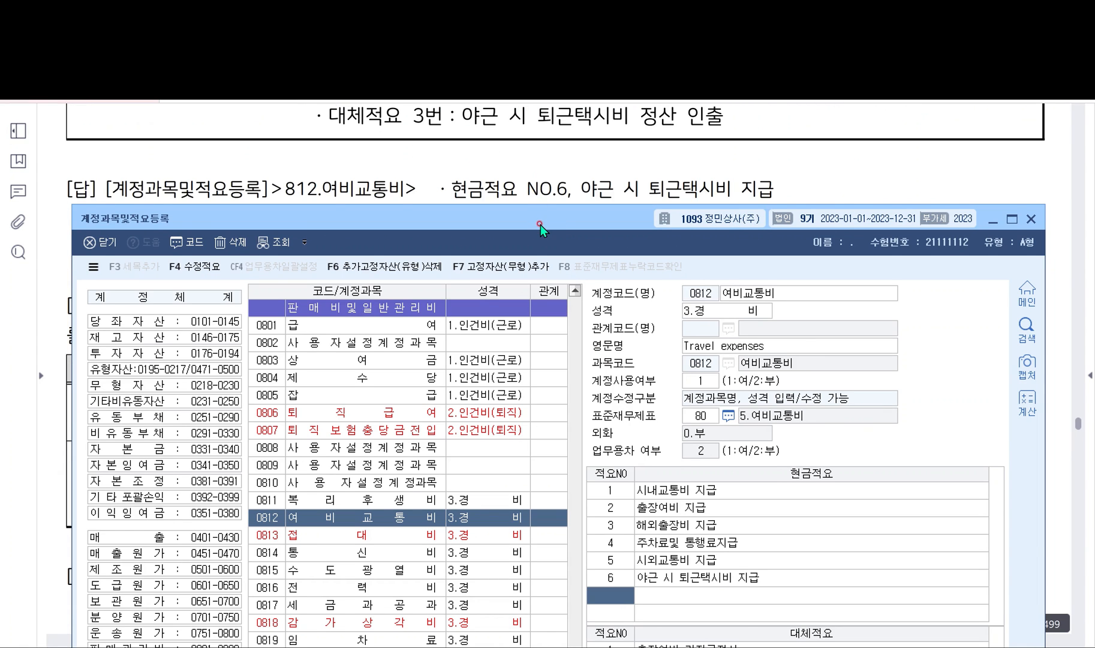
drag(541, 223, 533, 146)
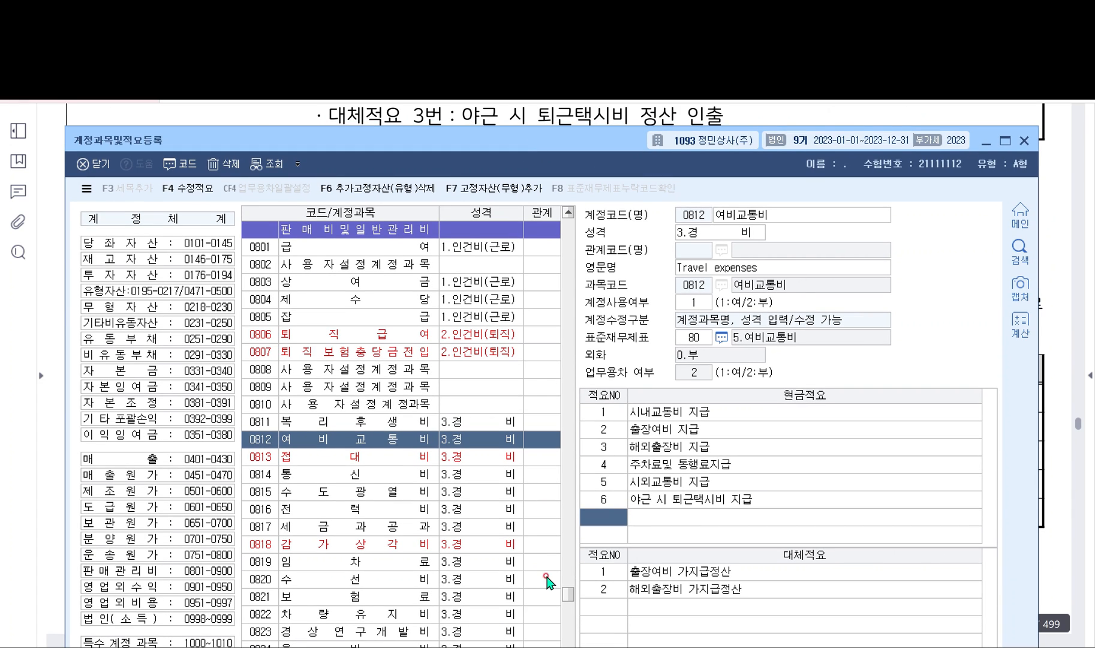
click(601, 606)
key(Return)
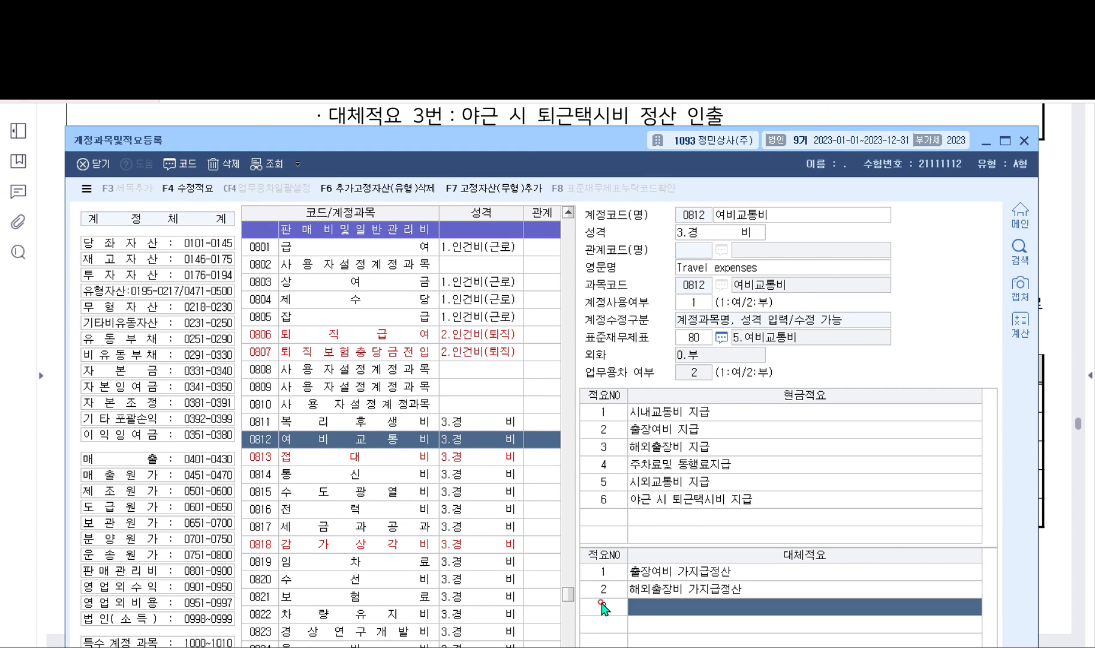
text(야근 시 퇴)
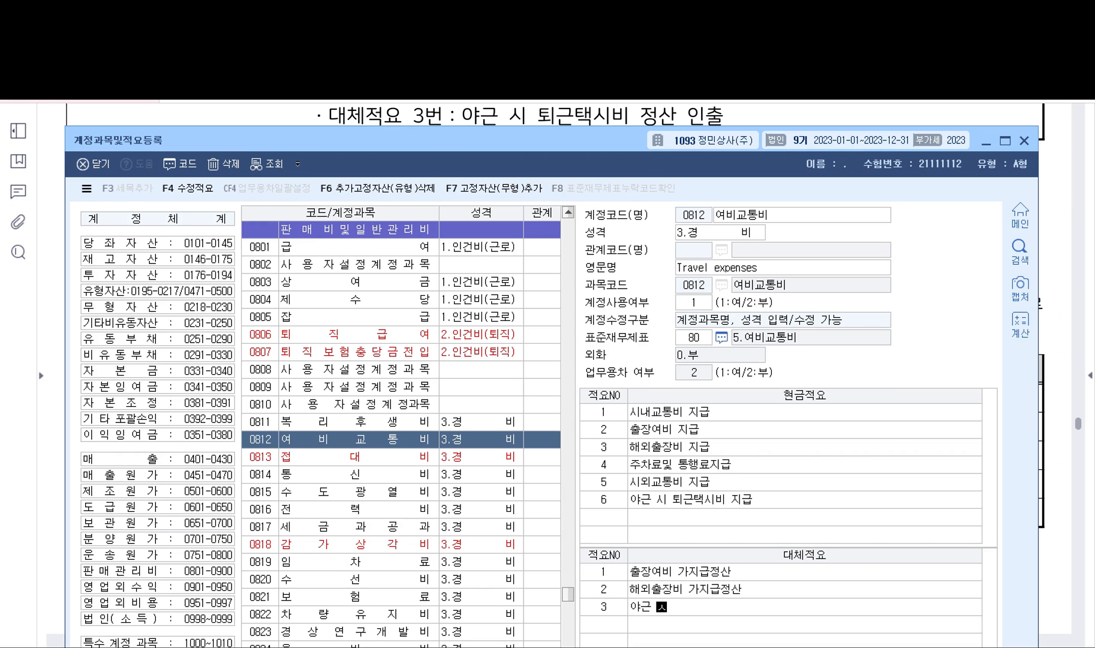
text(근택시비)
text( 정산인)
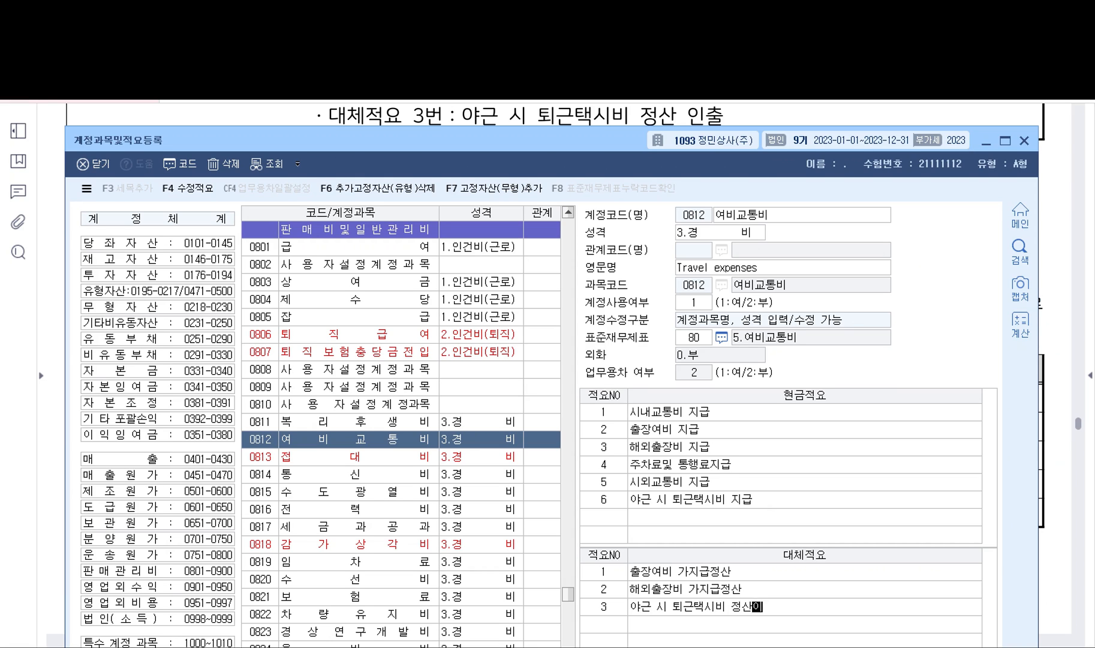
key(BackSpace)
key(BackSpace)
text(인출)
key(Return)
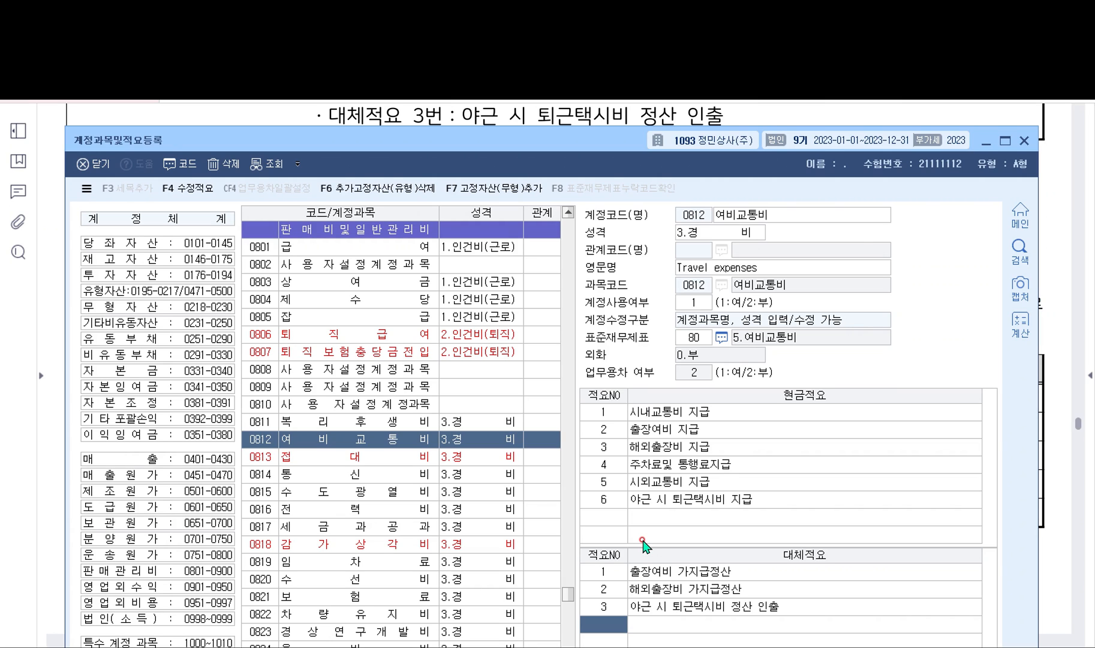
Delete the 대체적요 number 3 line from 여비교통비 and confirm the deletion
click(478, 103)
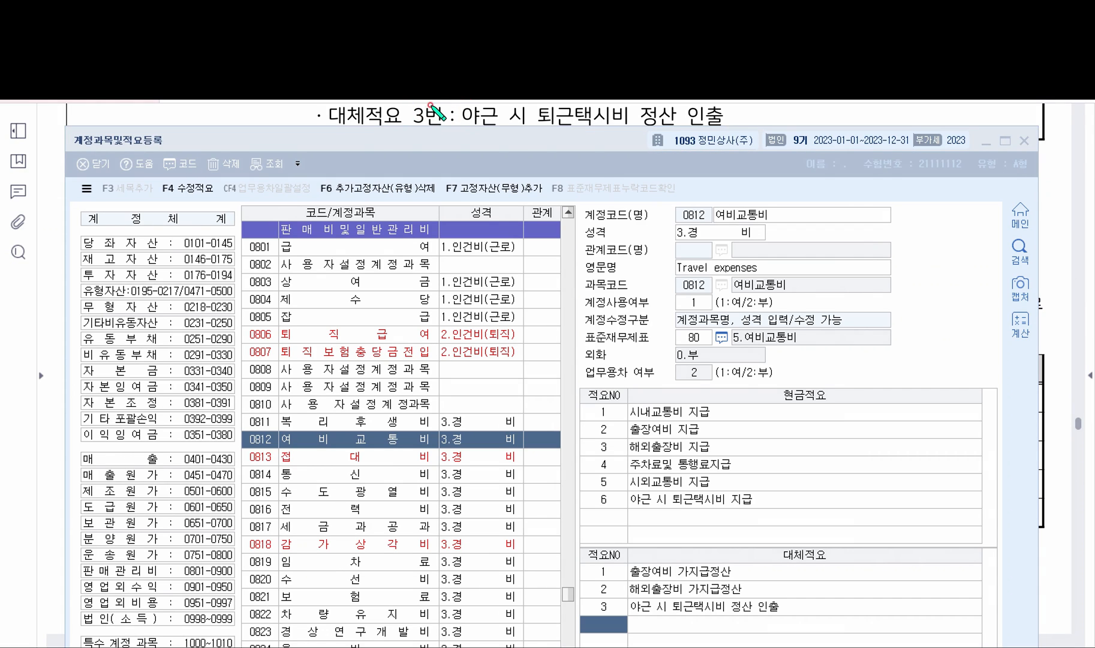
drag(430, 106, 414, 161)
click(617, 608)
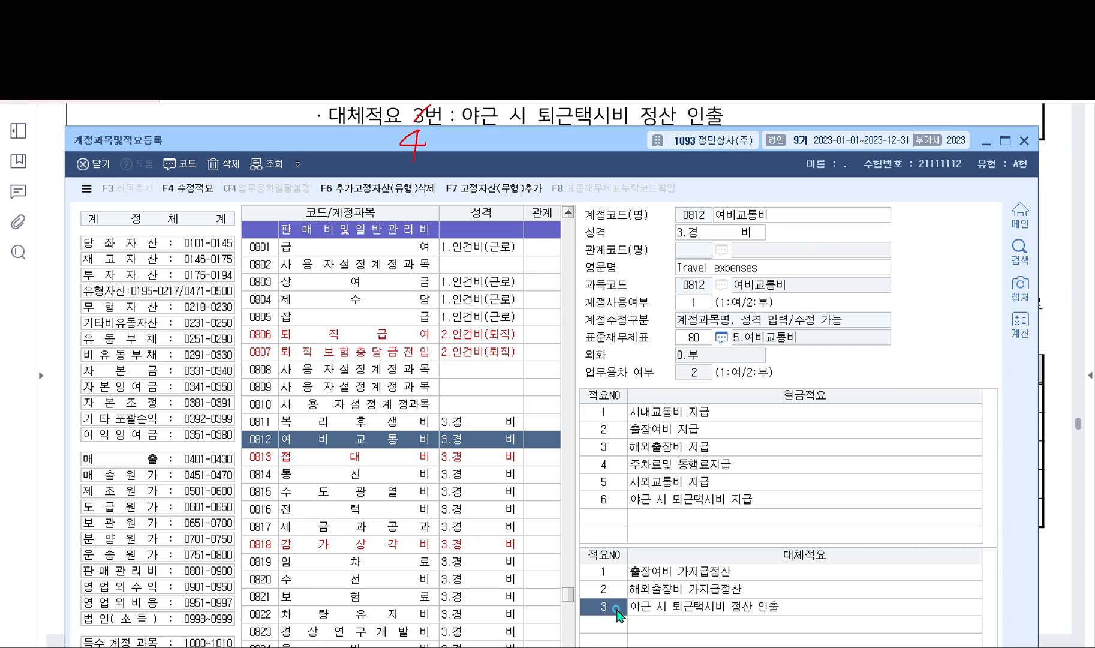
key(F5)
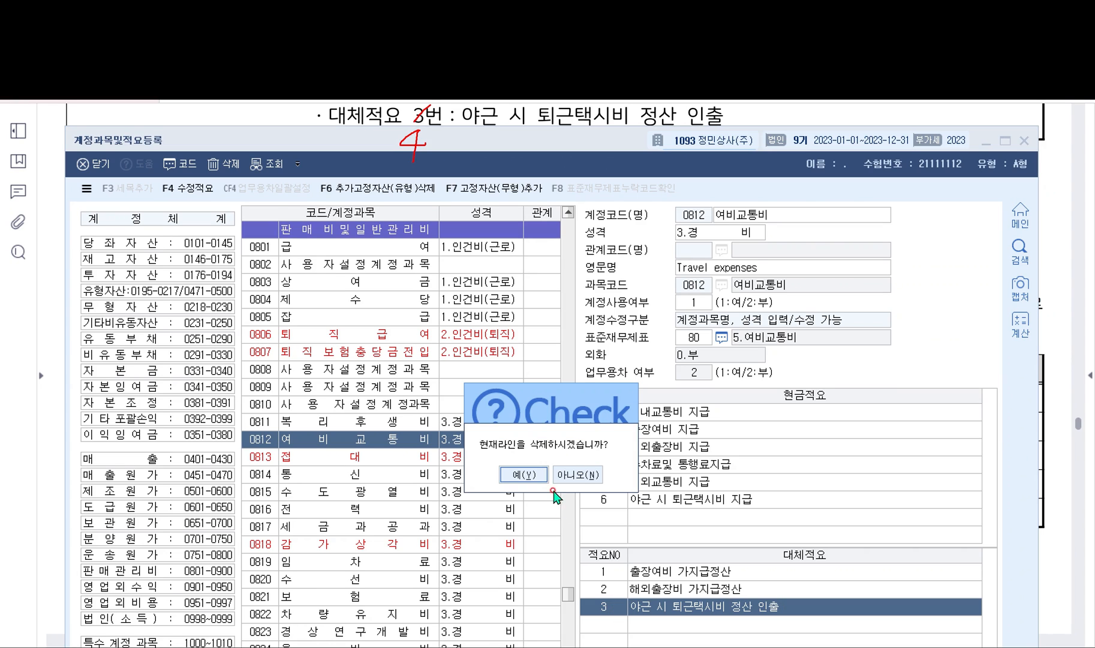
click(537, 472)
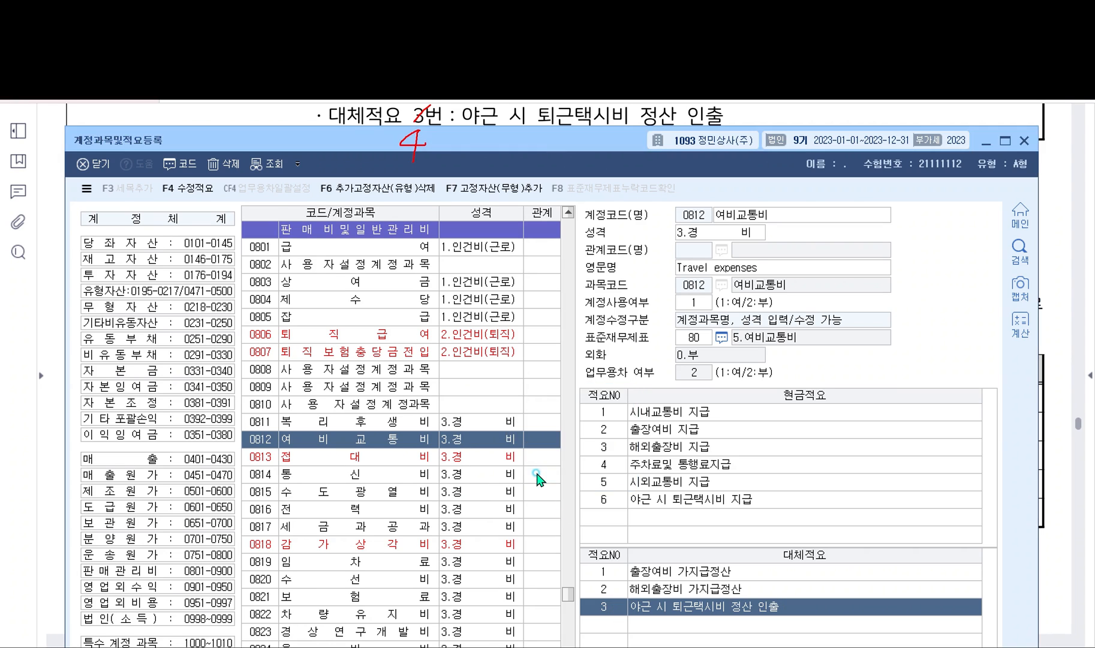
click(604, 588)
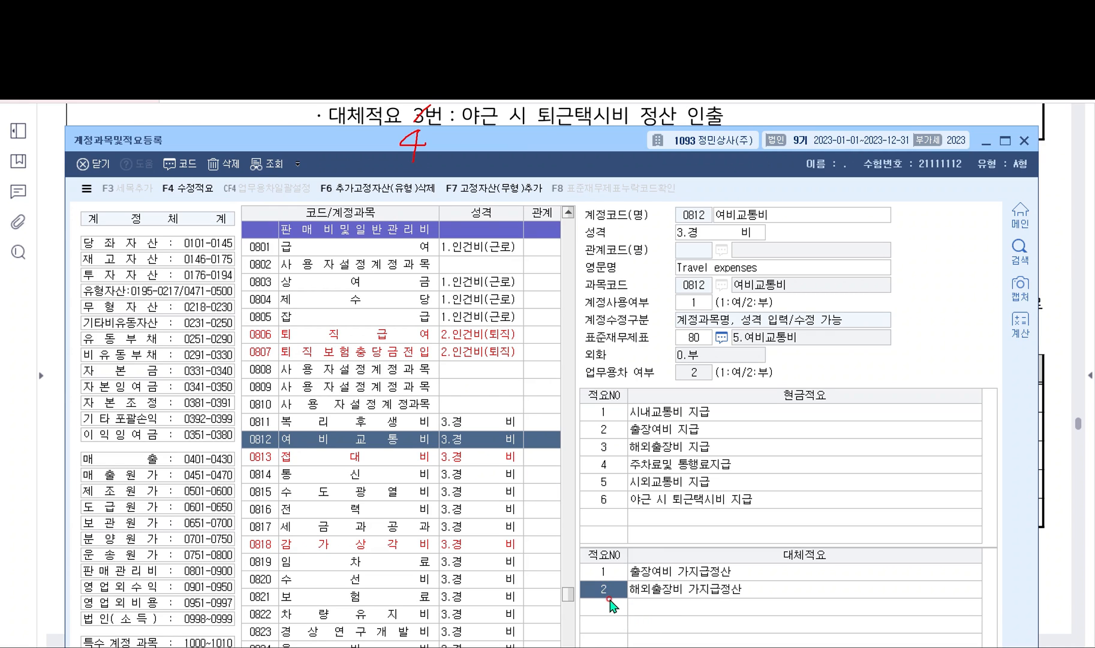
Number the first empty 대체적요 line 4 instead of 3
click(609, 608)
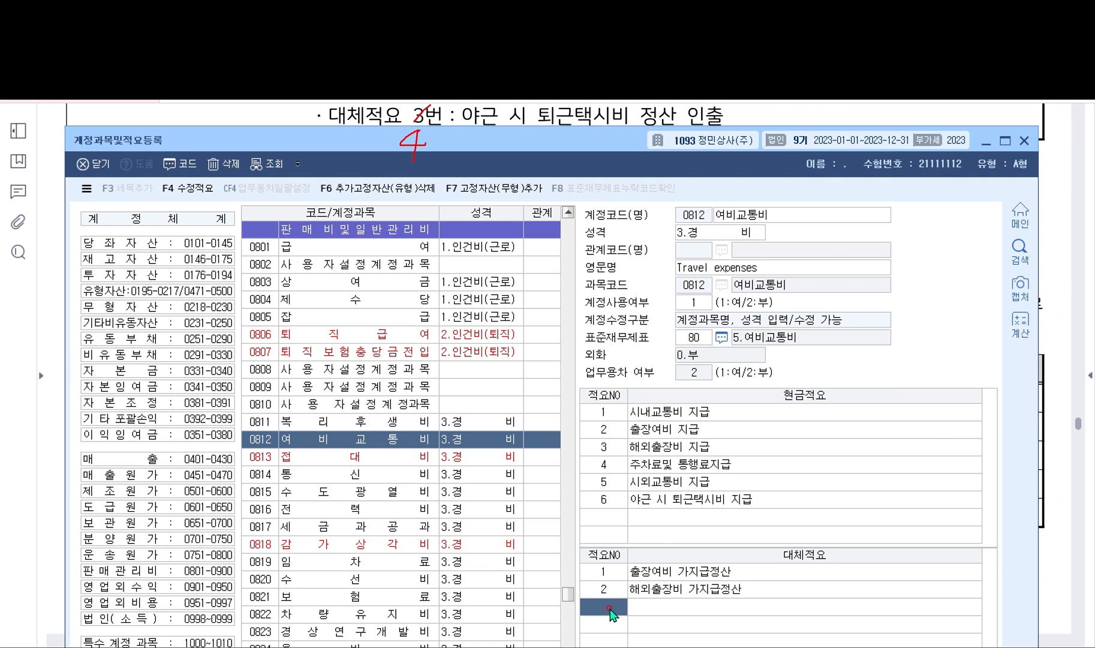
text(3)
key(BackSpace)
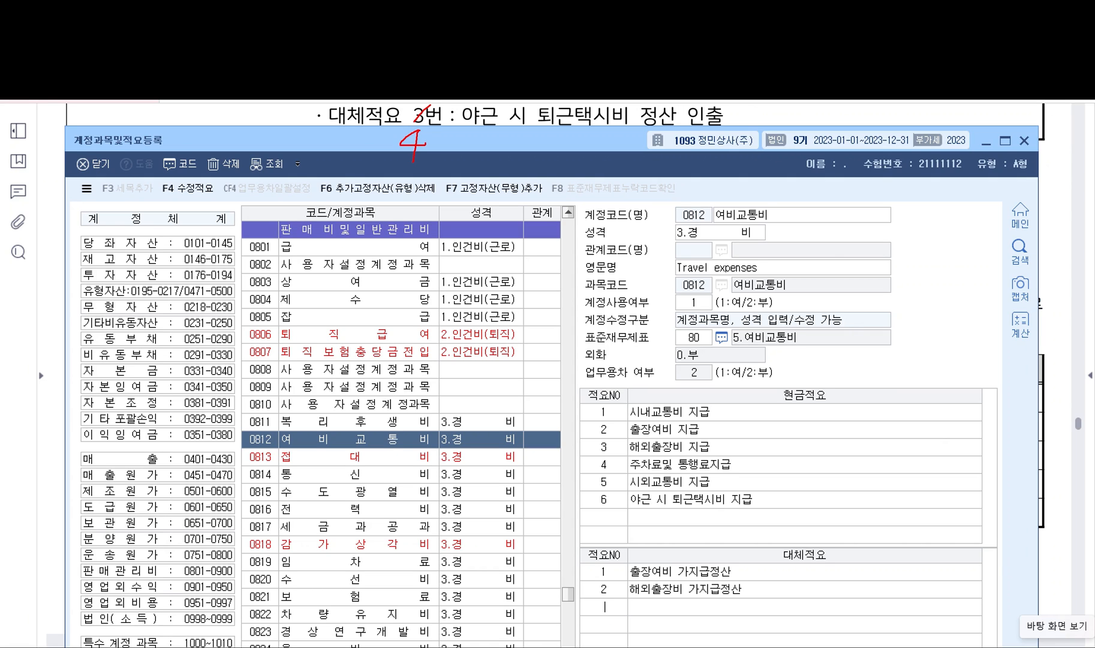
key(Return)
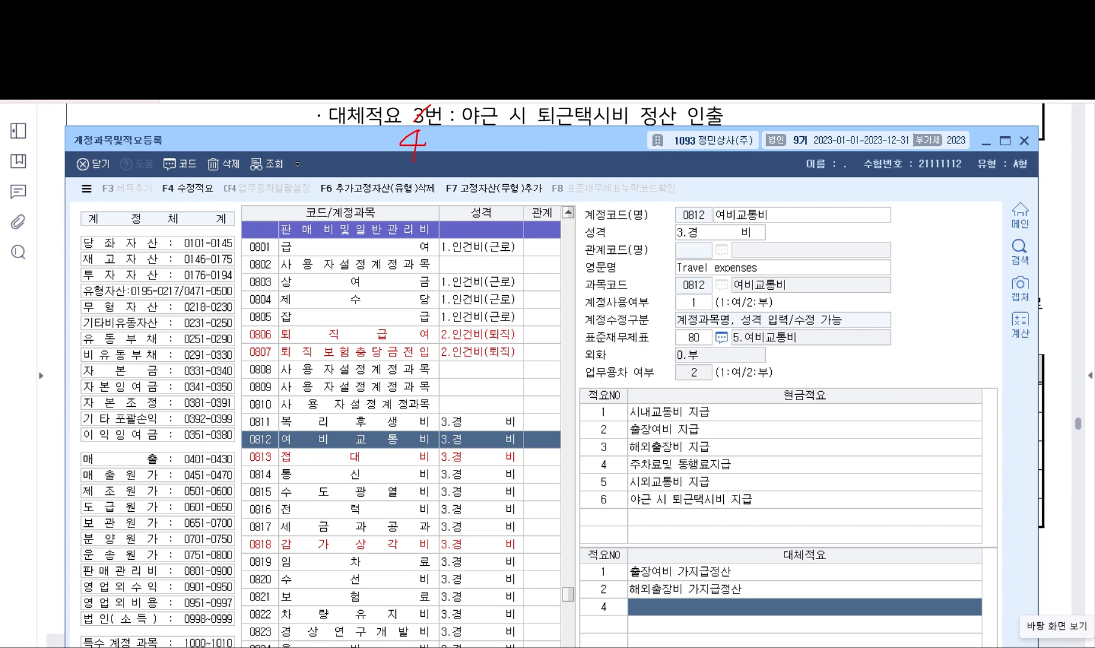
key(Left)
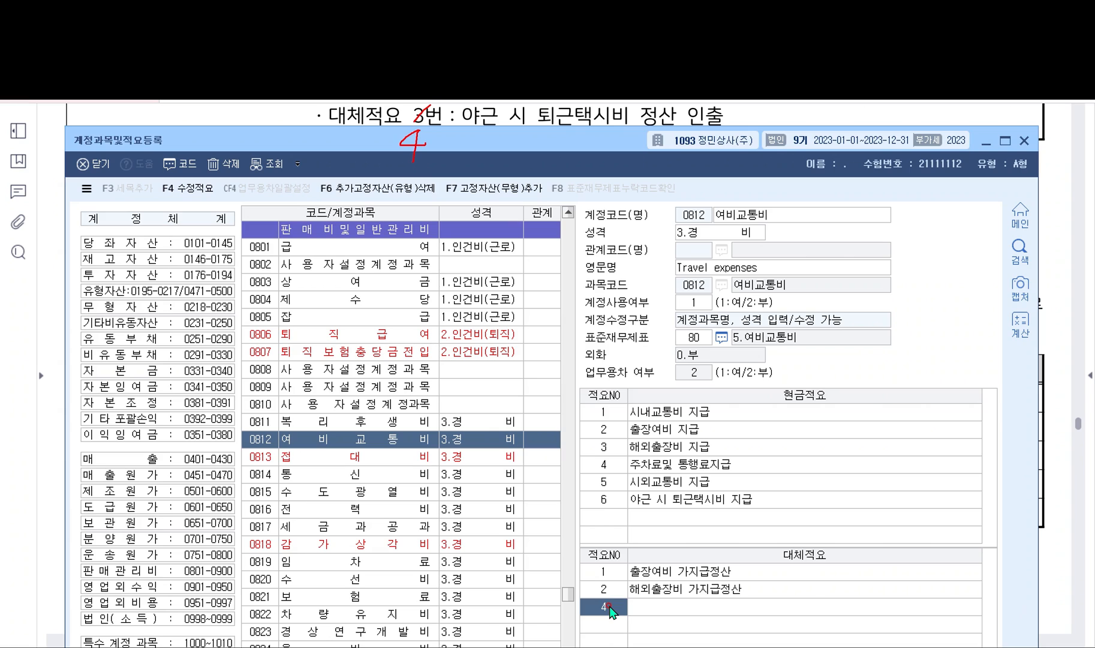
key(Return)
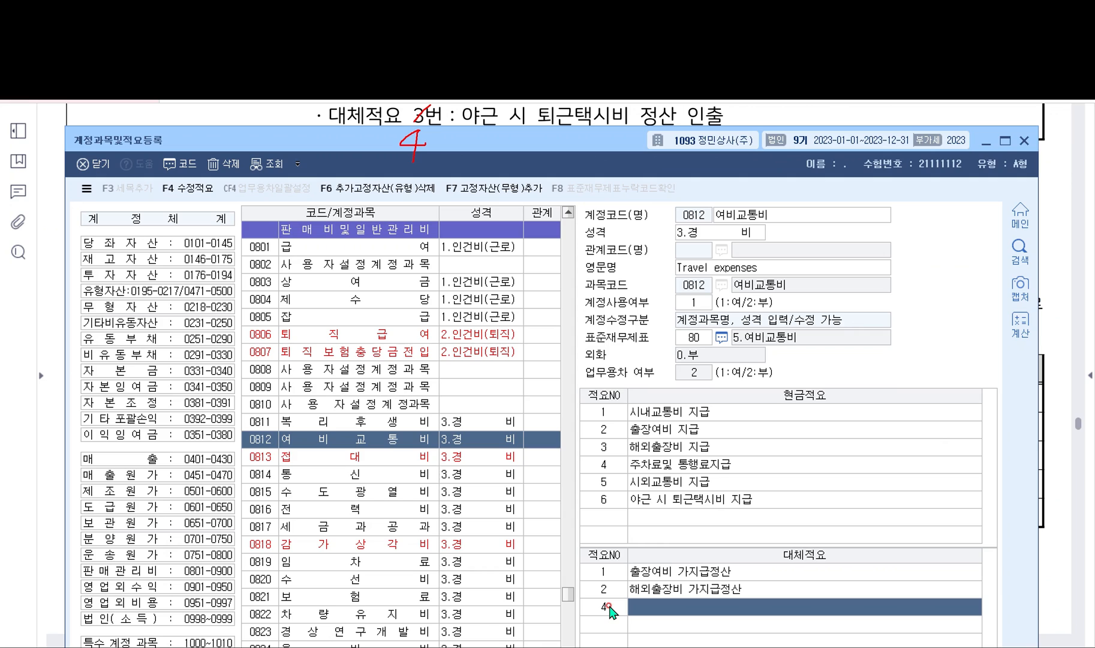
Set the new 대체적요 line's number to 3 and enter "야근 시 퇴근택시비 정산 인출" as its text
click(608, 606)
text(3)
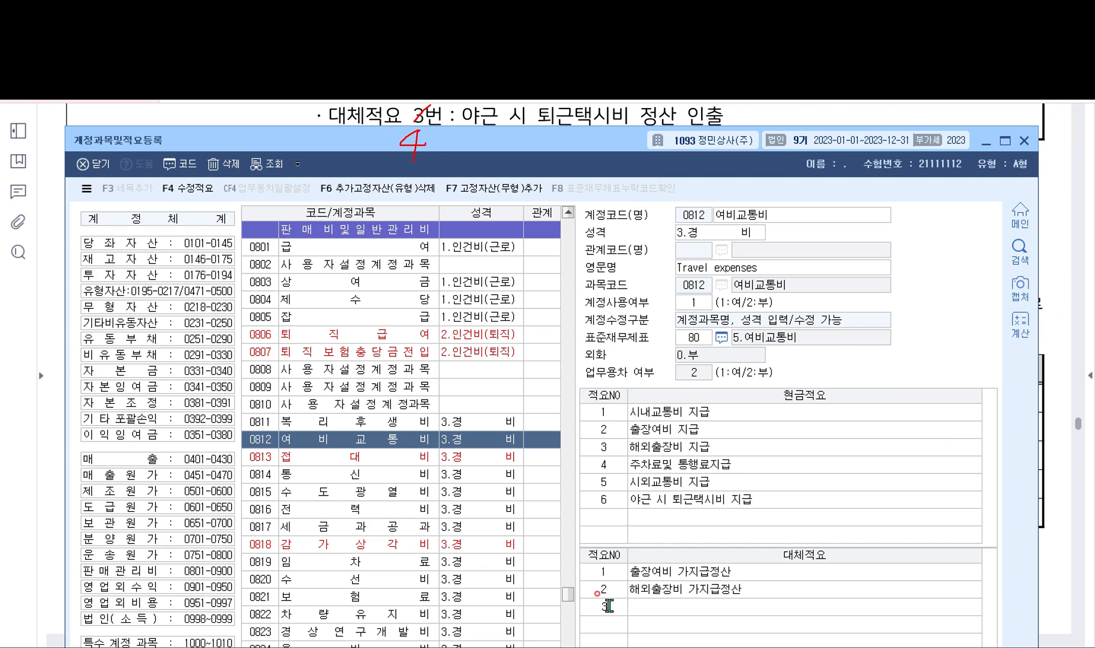
key(Return)
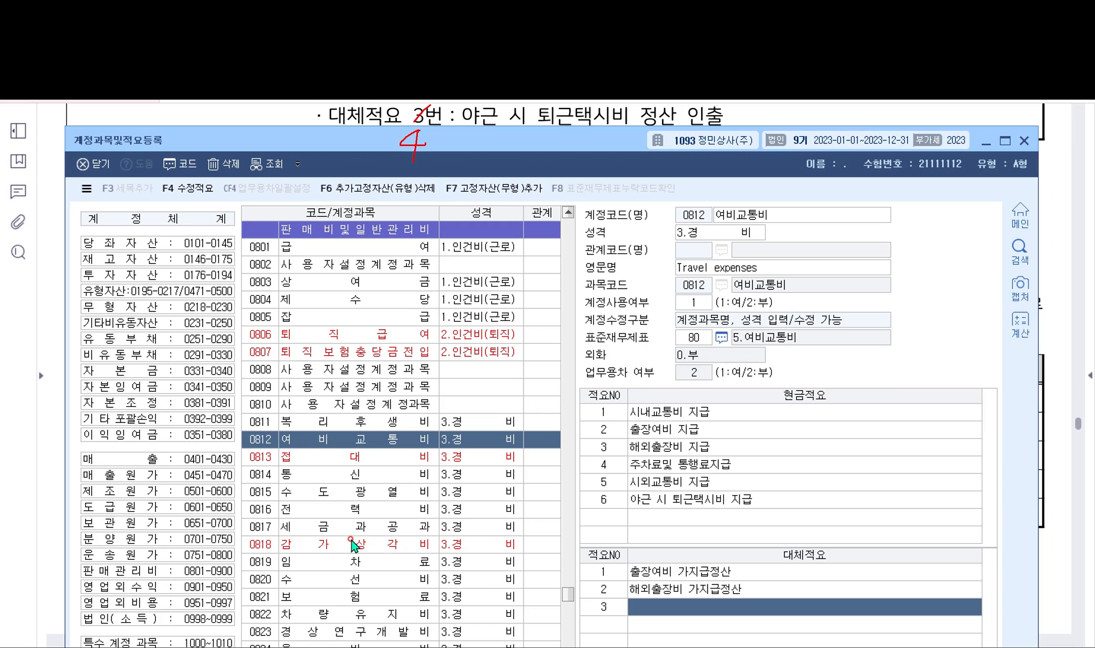
text(야구)
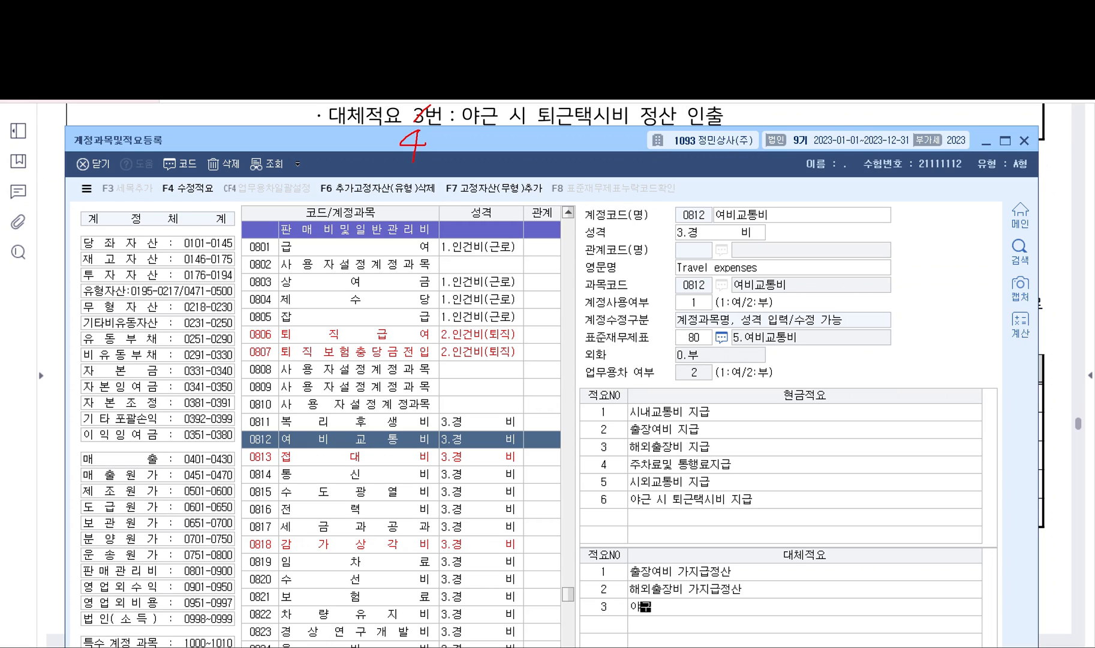
key(BackSpace)
key(BackSpace)
key(BackSpace)
text(야그)
text(근 시 )
text(퇴근택시비 )
text(정산 인출)
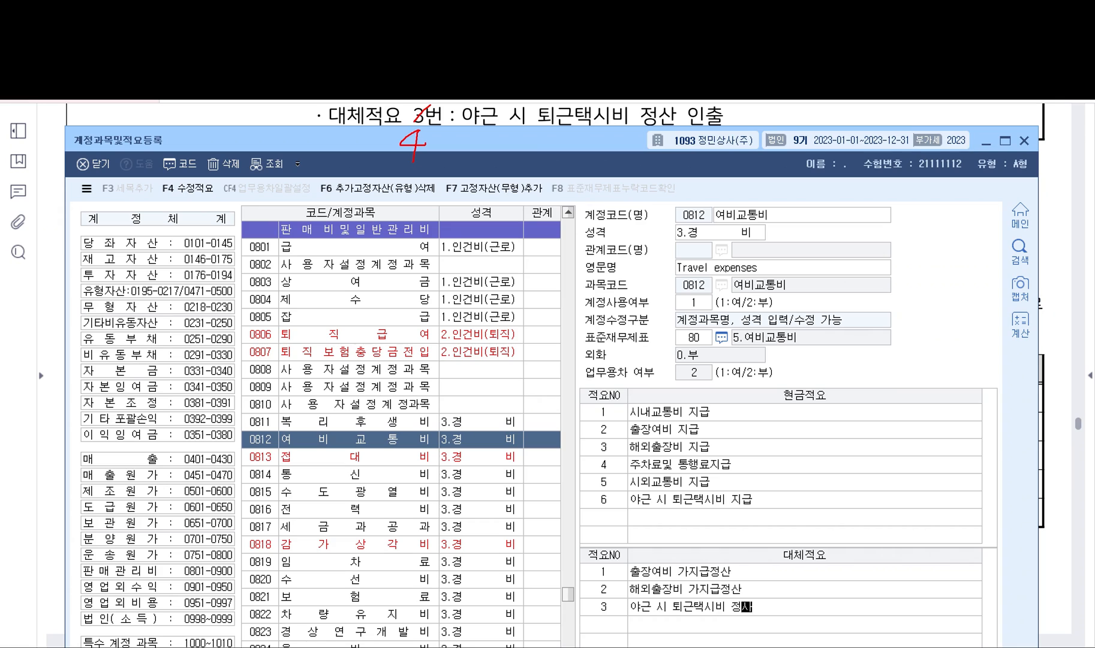
key(Return)
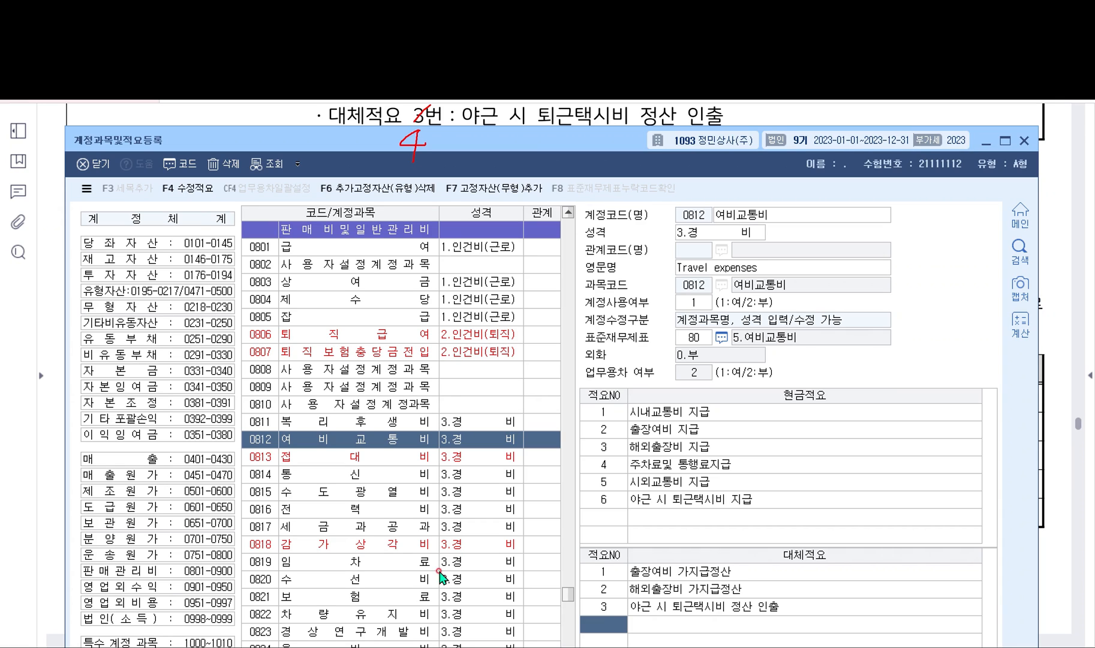
click(617, 608)
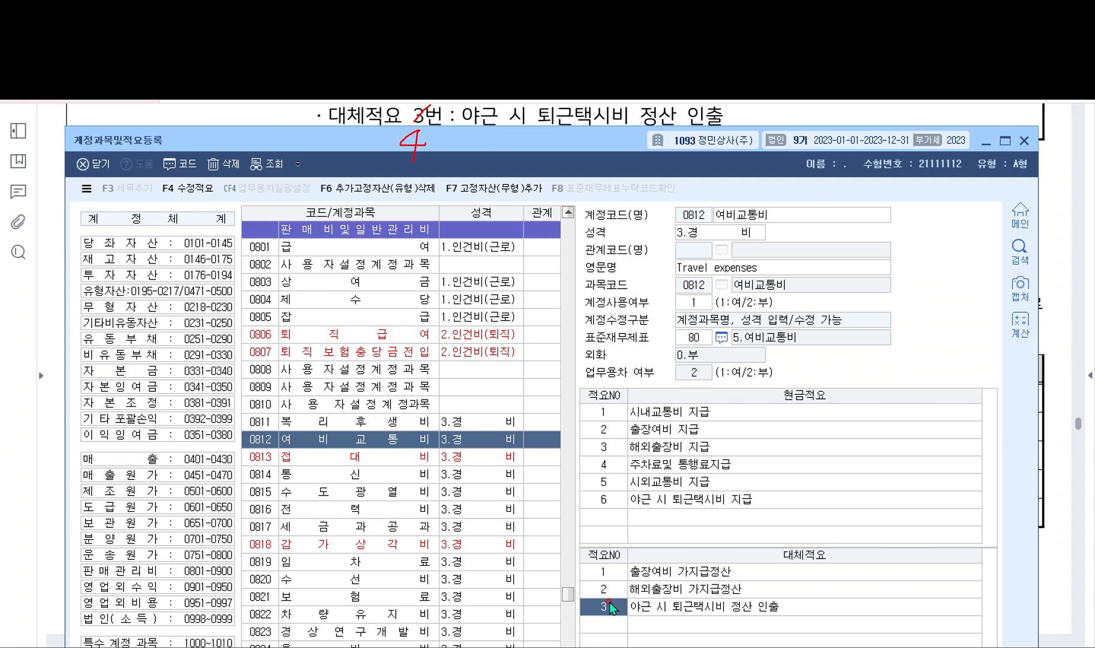
key(Escape)
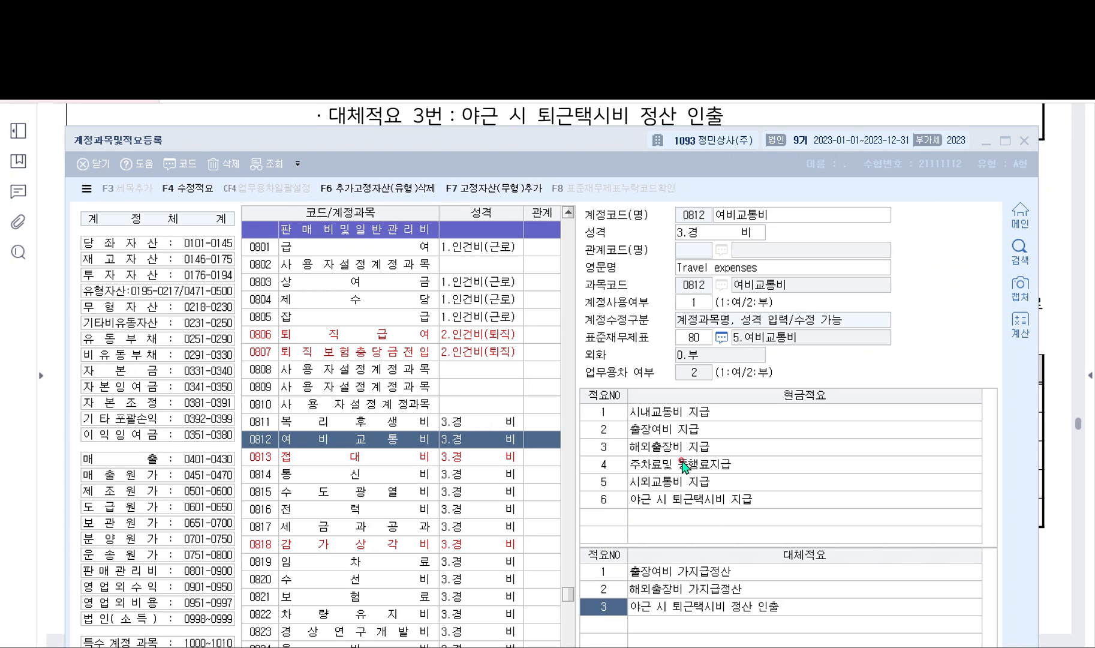
Rename user-defined account 0802 as 휴가비 and set its 성격 to 1.인건비(근로)
click(312, 259)
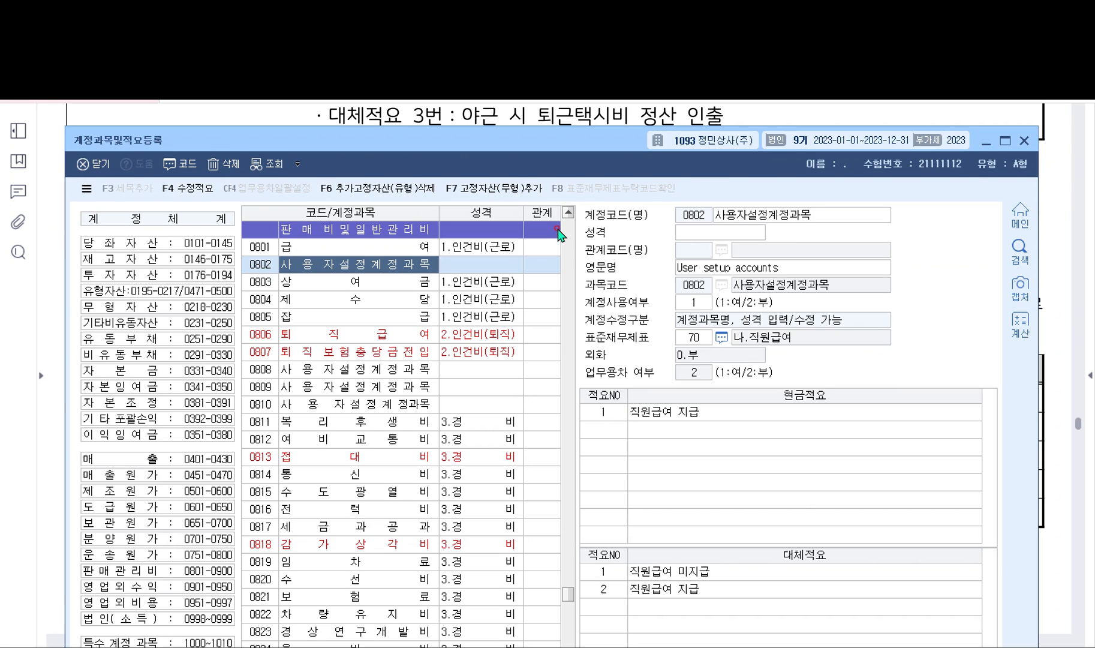
click(767, 215)
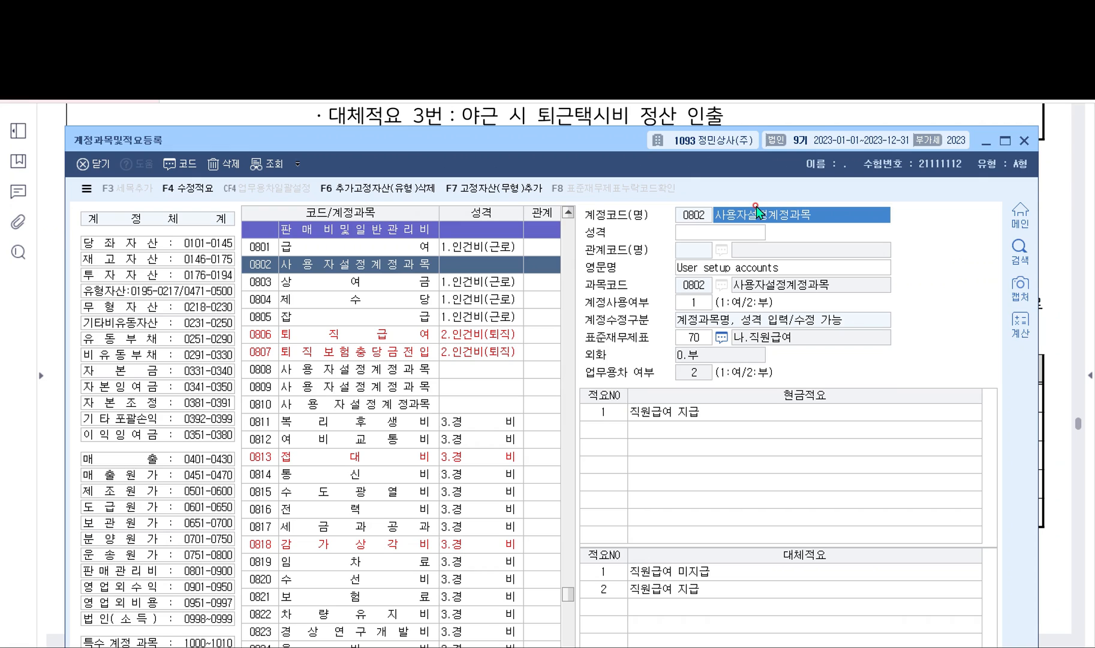
text(휴)
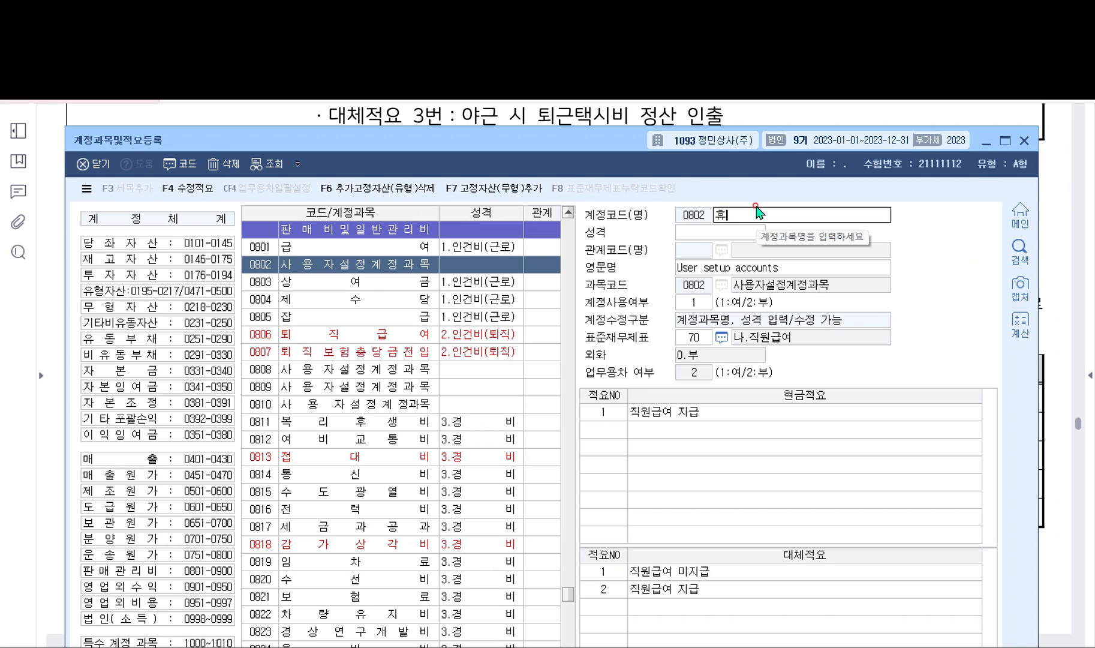
text(가비)
key(Return)
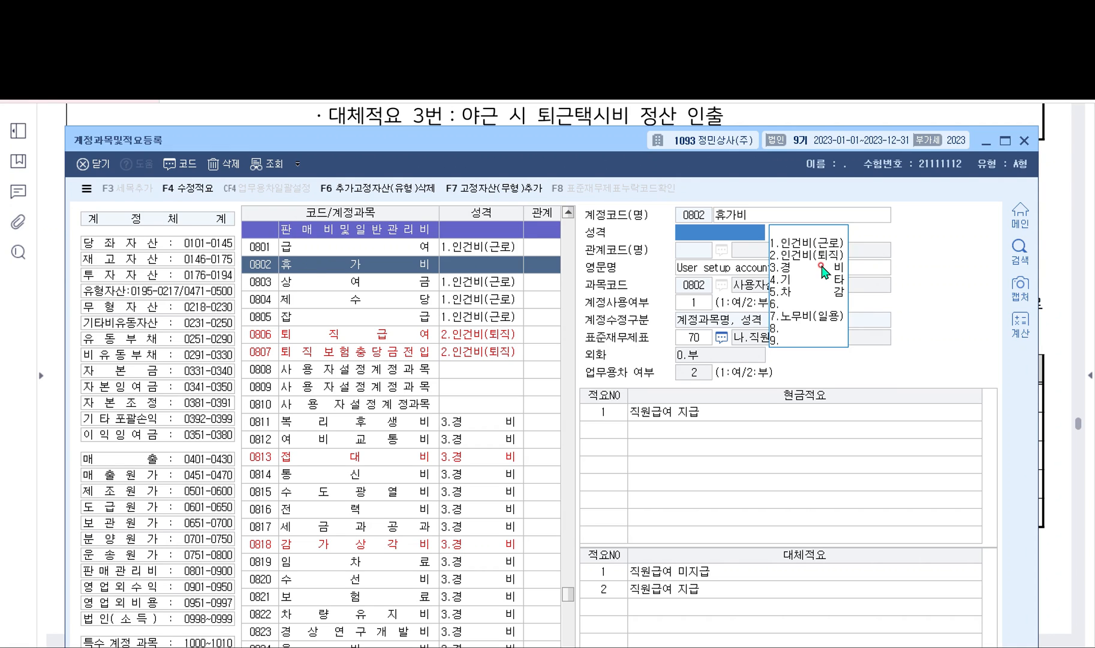
text(1)
key(Return)
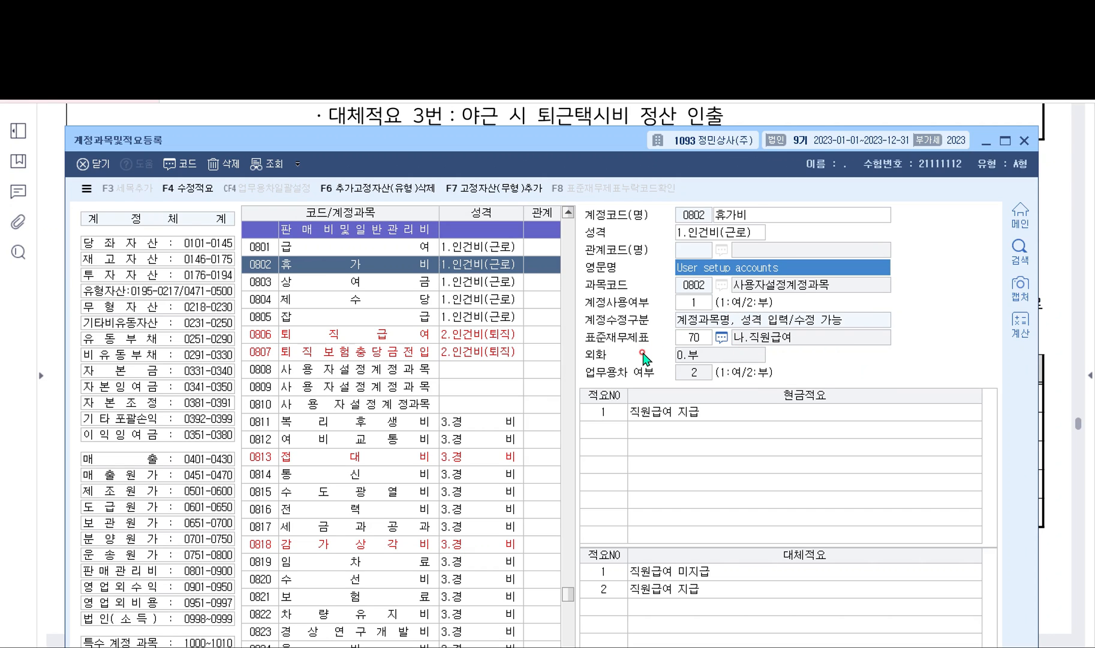
Examine the details of accounts 0811, 0808 and 0809, including the name field of user-defined account 0809
click(360, 421)
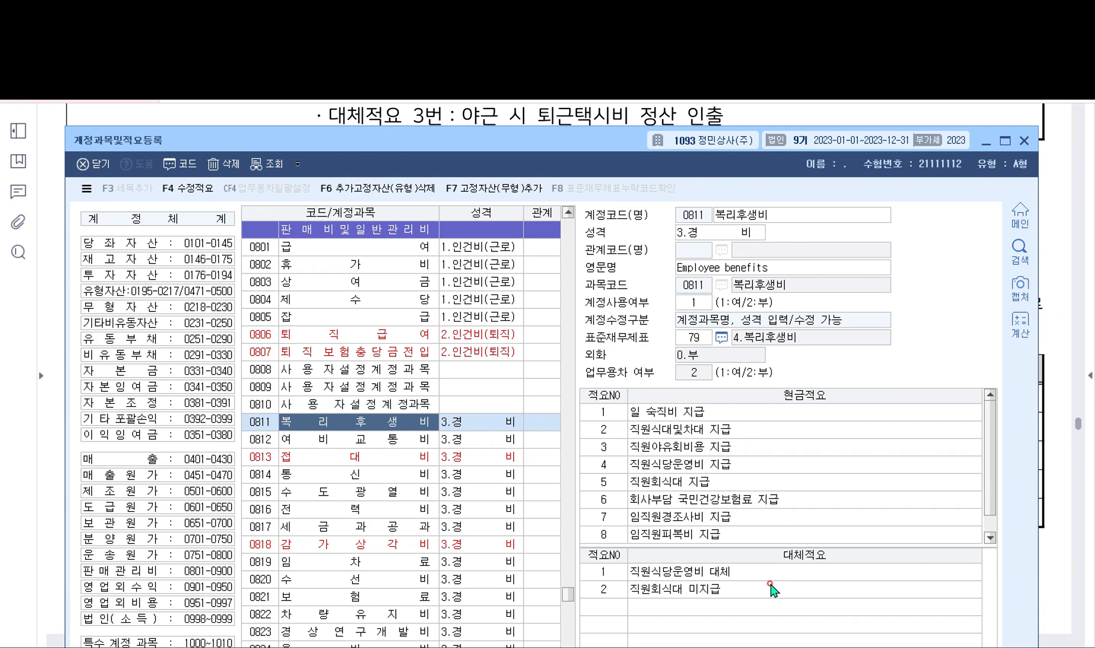
click(393, 370)
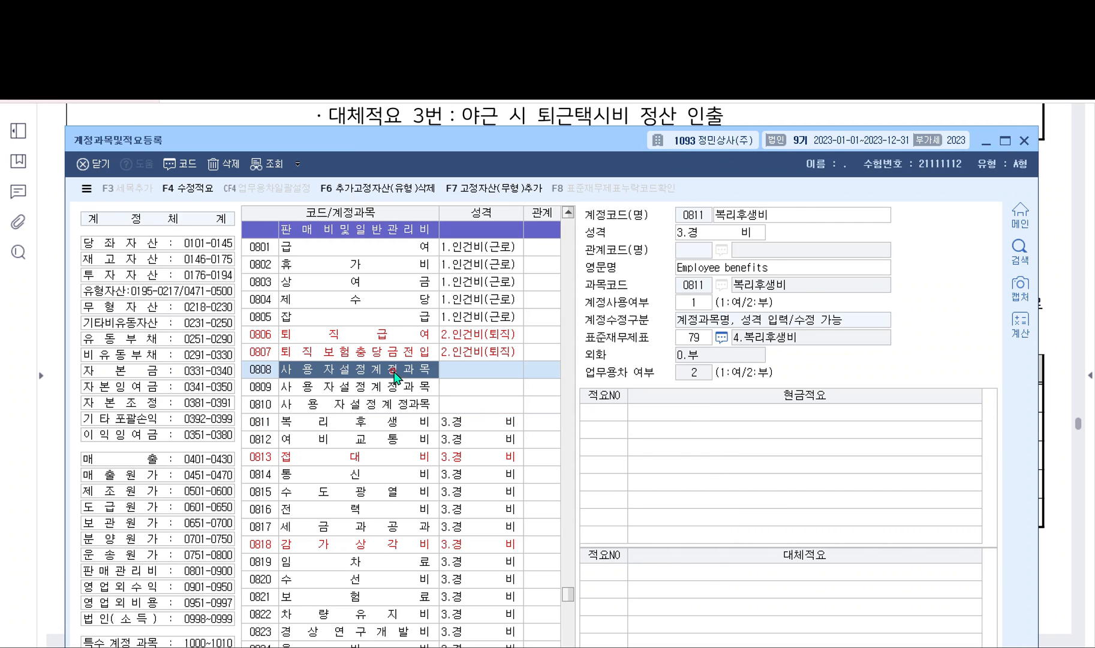
click(378, 387)
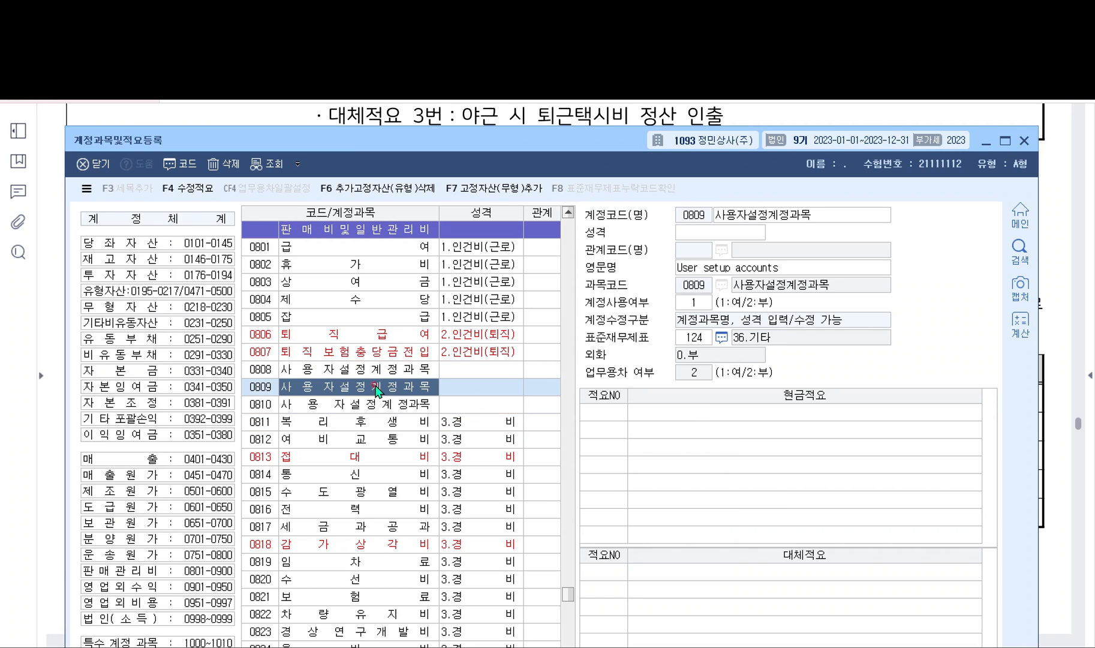
click(753, 216)
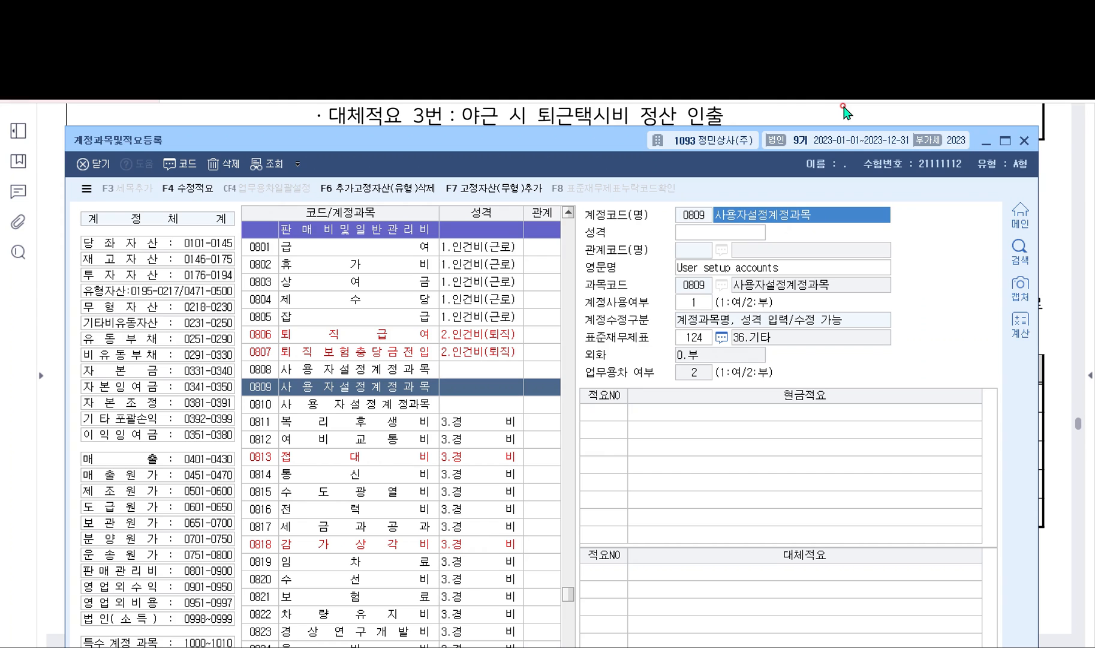
Close 계정과목및적요등록 and open 거래처별초기이월 for exercise [3]
click(1021, 141)
scroll(135, 328, down, 3)
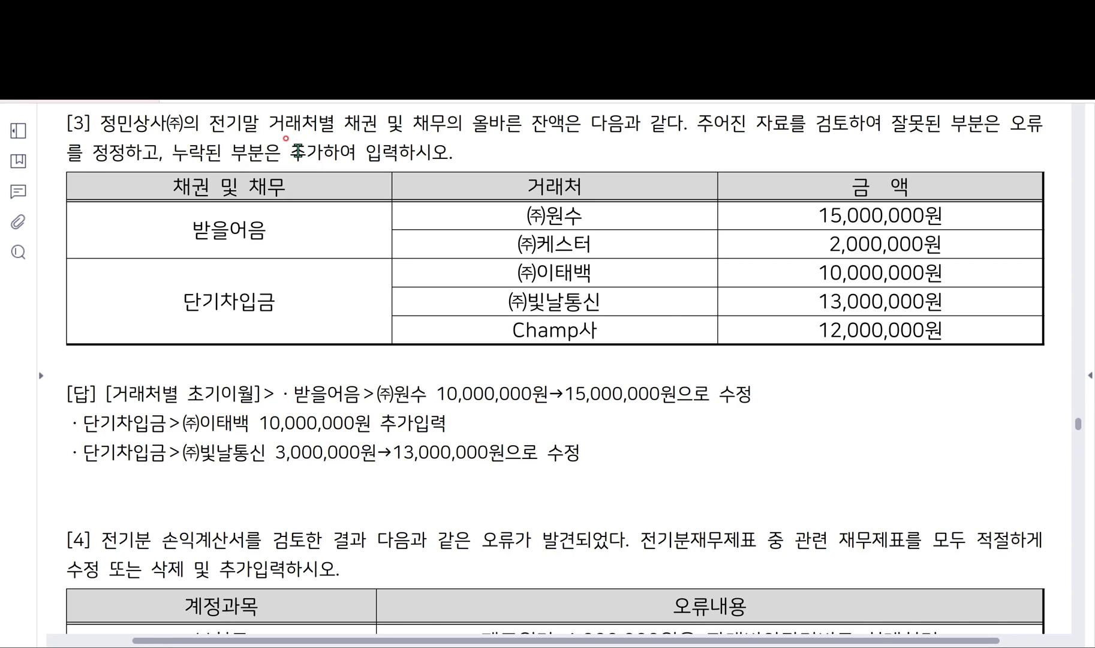
click(764, 647)
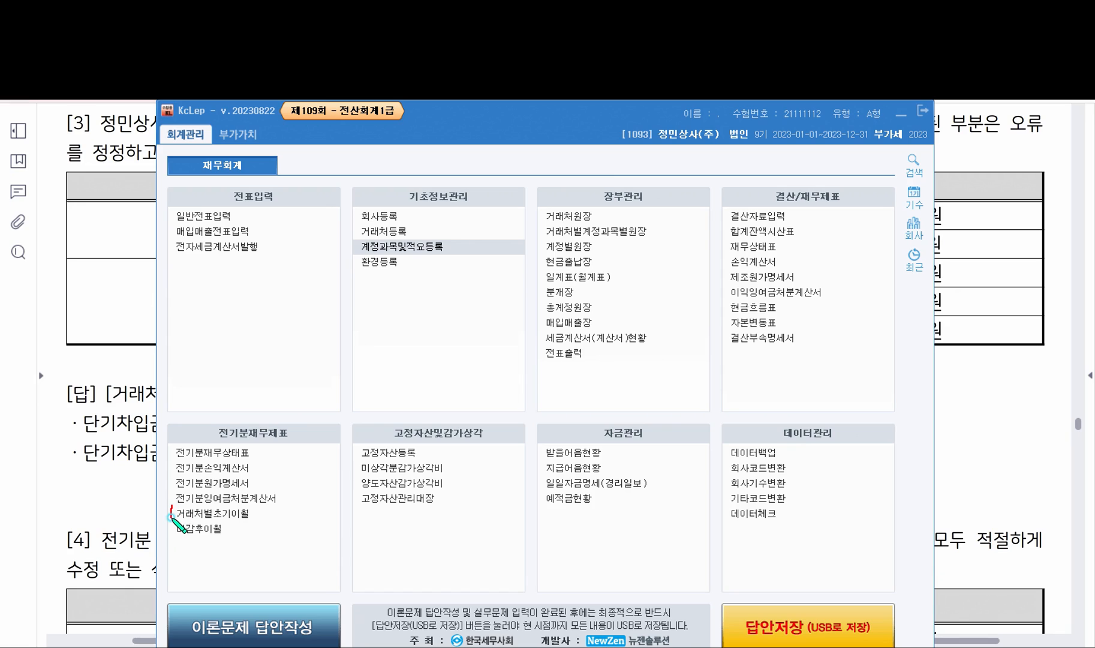
mouse_move(171, 513)
mouse_down()
mouse_move(273, 509)
mouse_move(176, 508)
mouse_up()
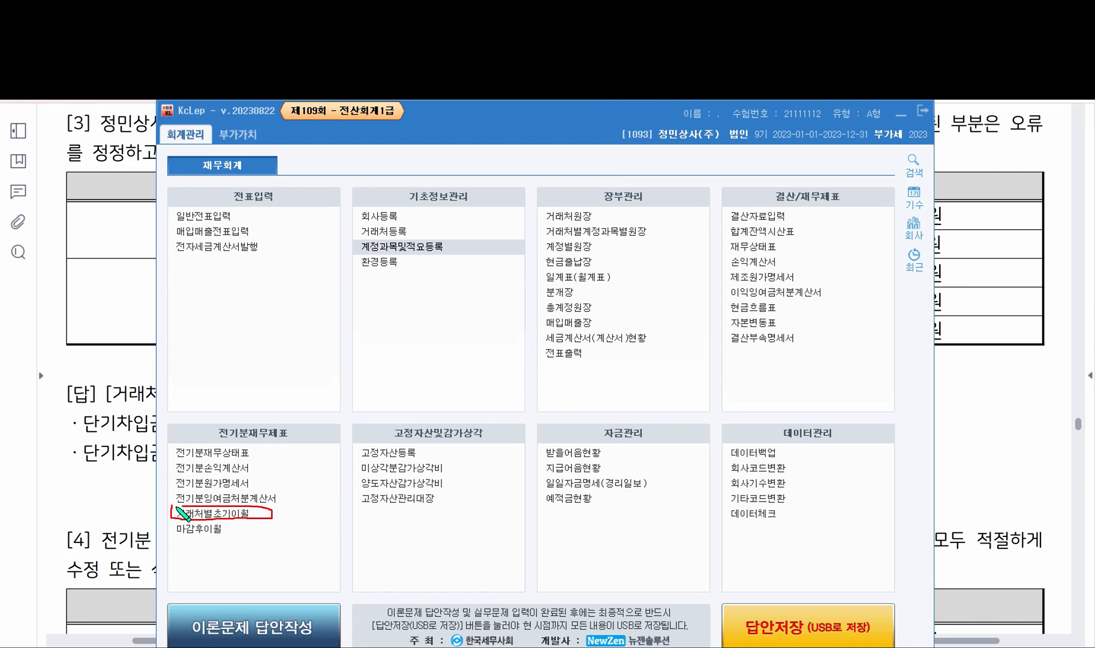
drag(275, 509, 294, 499)
key(Escape)
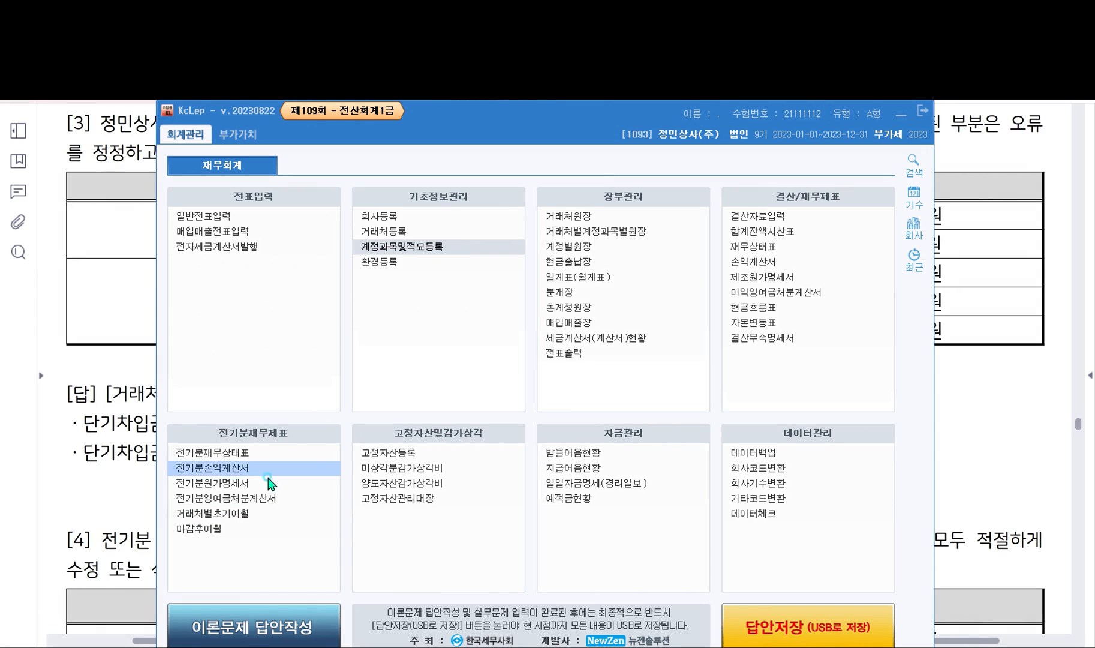
click(236, 512)
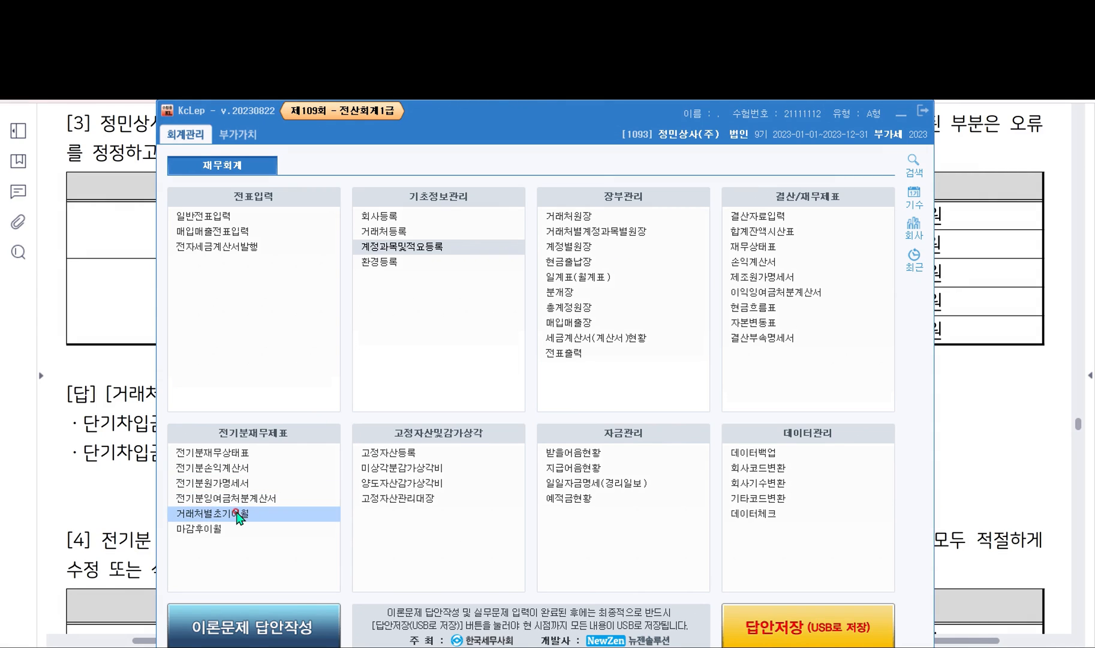
click(901, 114)
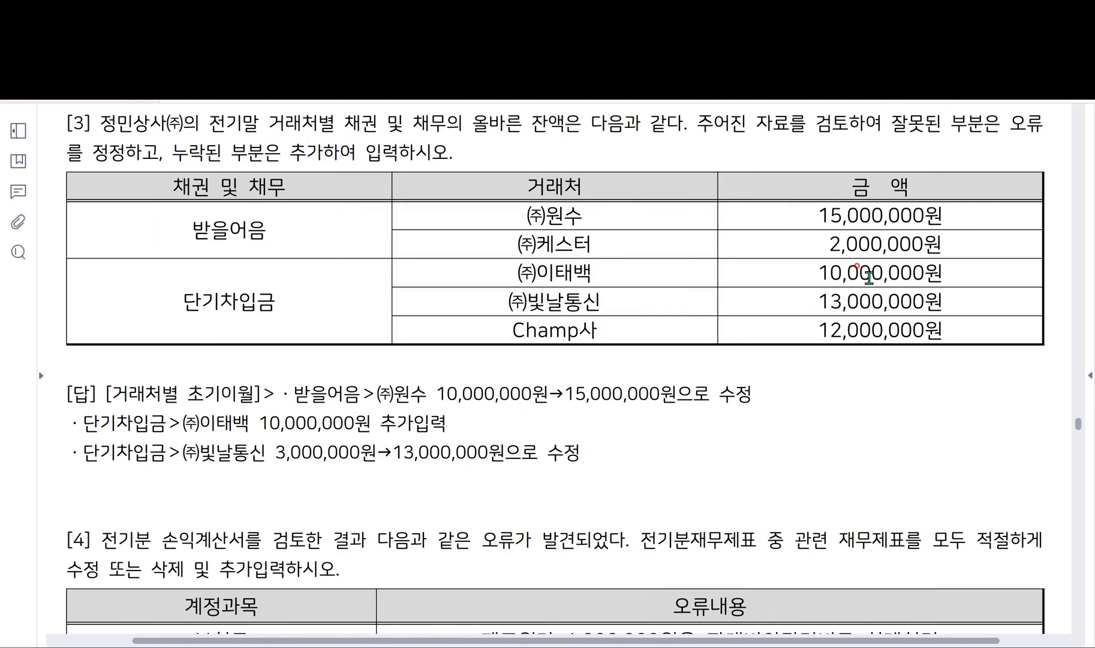
click(816, 645)
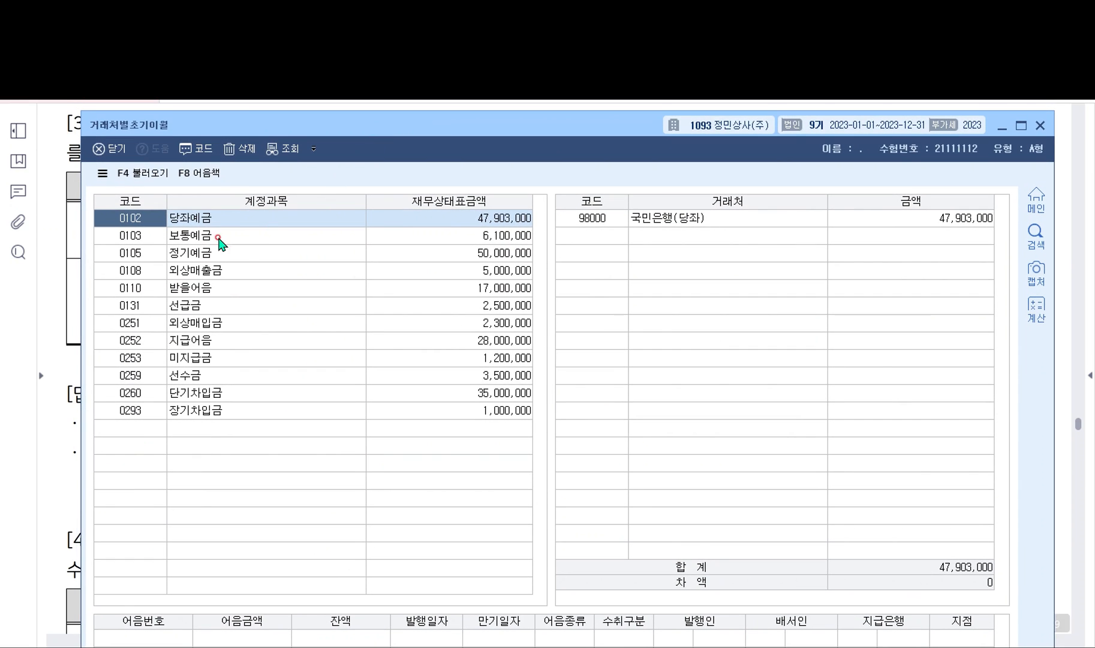
Examine the balances by 거래처 for the accounts from 보통예금 (0103) to 지급어음 (0252)
click(144, 239)
click(138, 252)
click(138, 271)
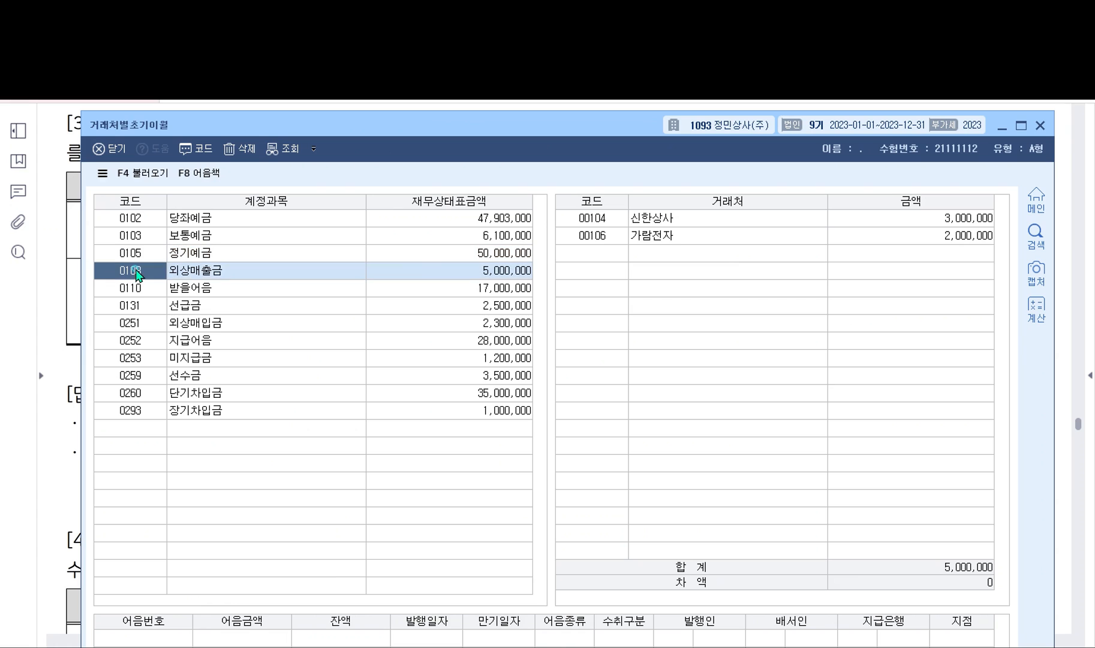
click(139, 290)
click(138, 306)
click(145, 340)
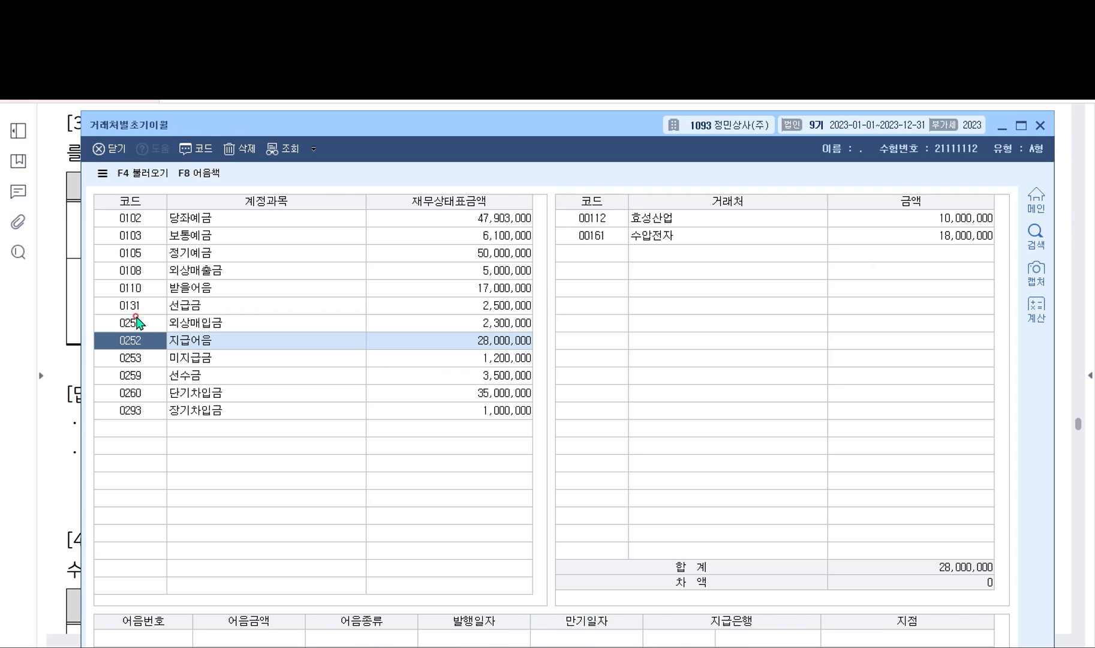
Examine the 외상매입금 (0251) total and its balances for 세상물산 주식회사 and 송화상사
click(136, 319)
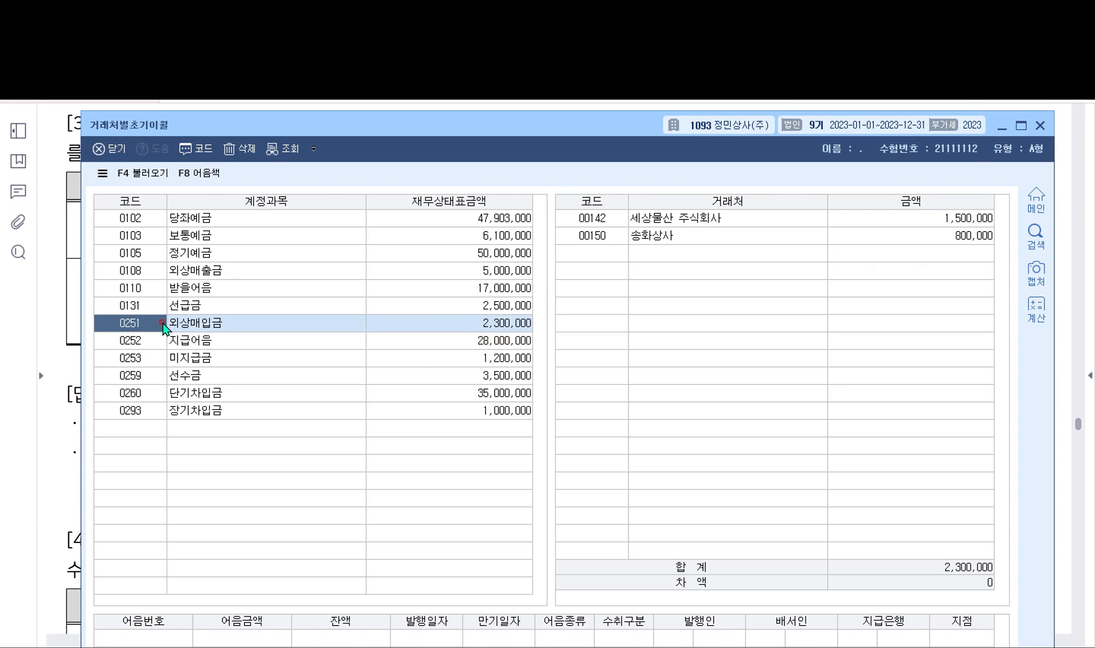
click(472, 322)
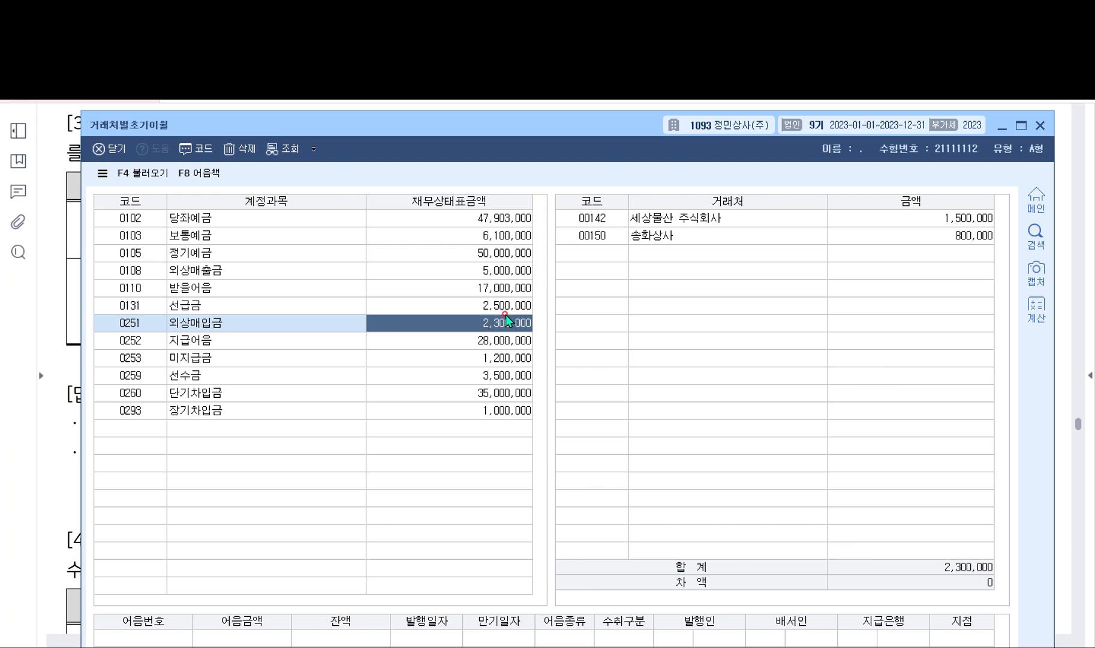
click(678, 219)
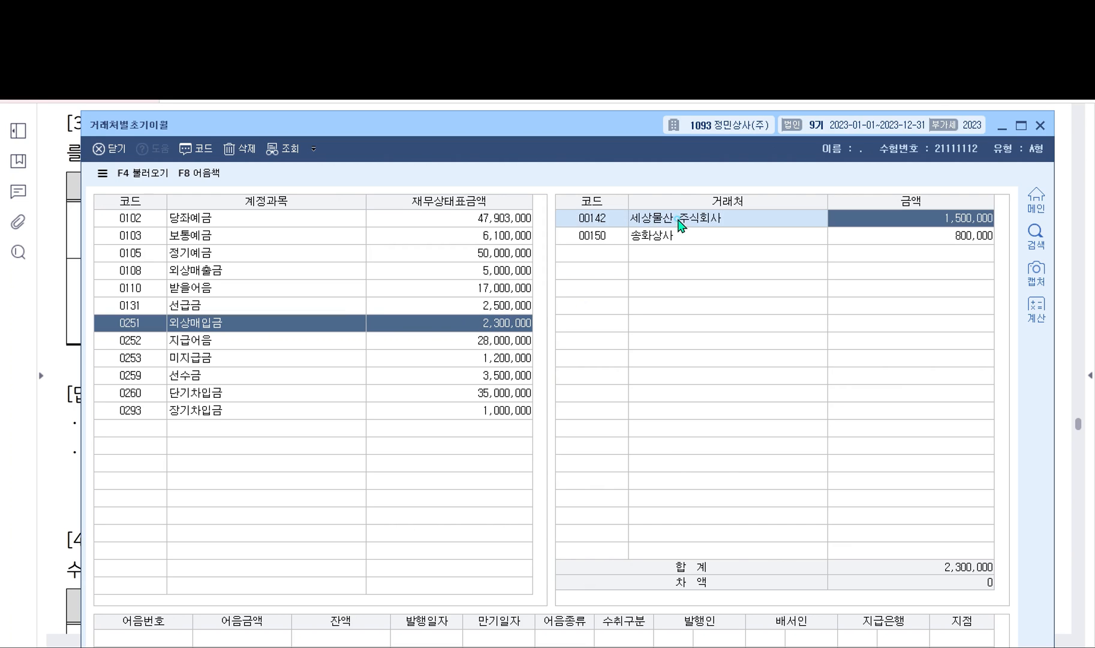
click(678, 236)
click(683, 221)
click(683, 236)
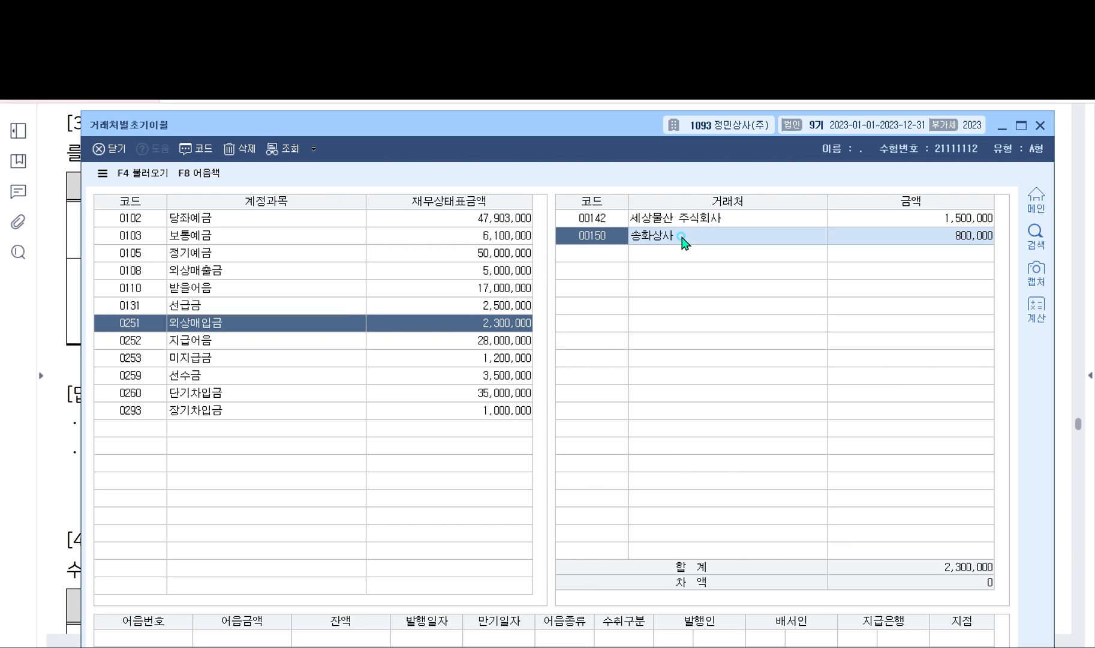
click(685, 221)
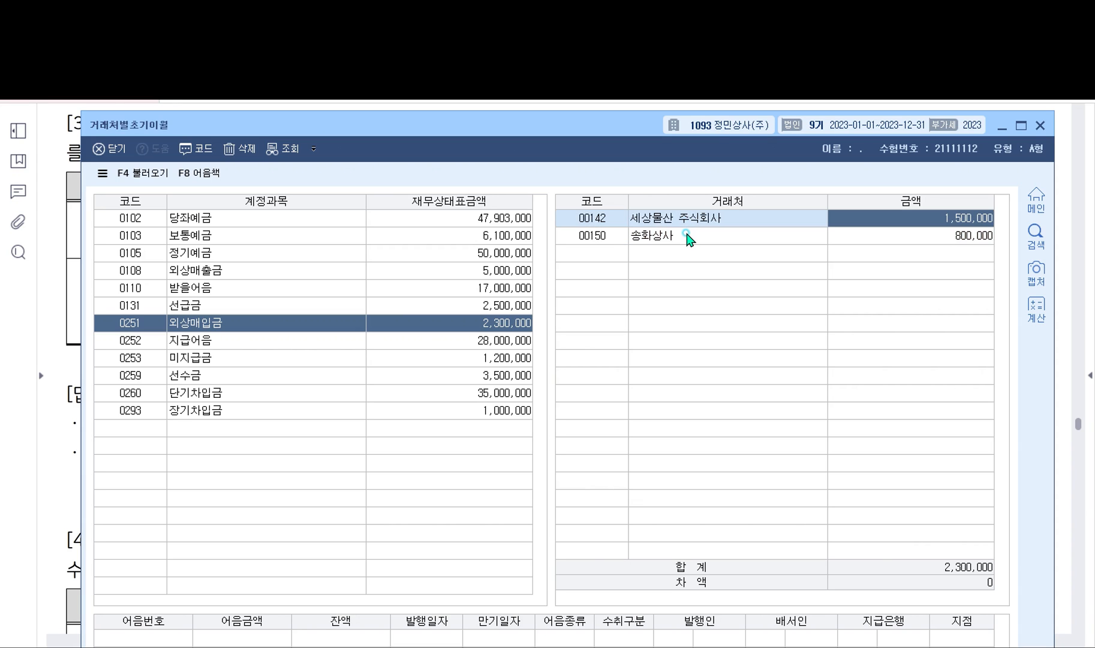
click(687, 237)
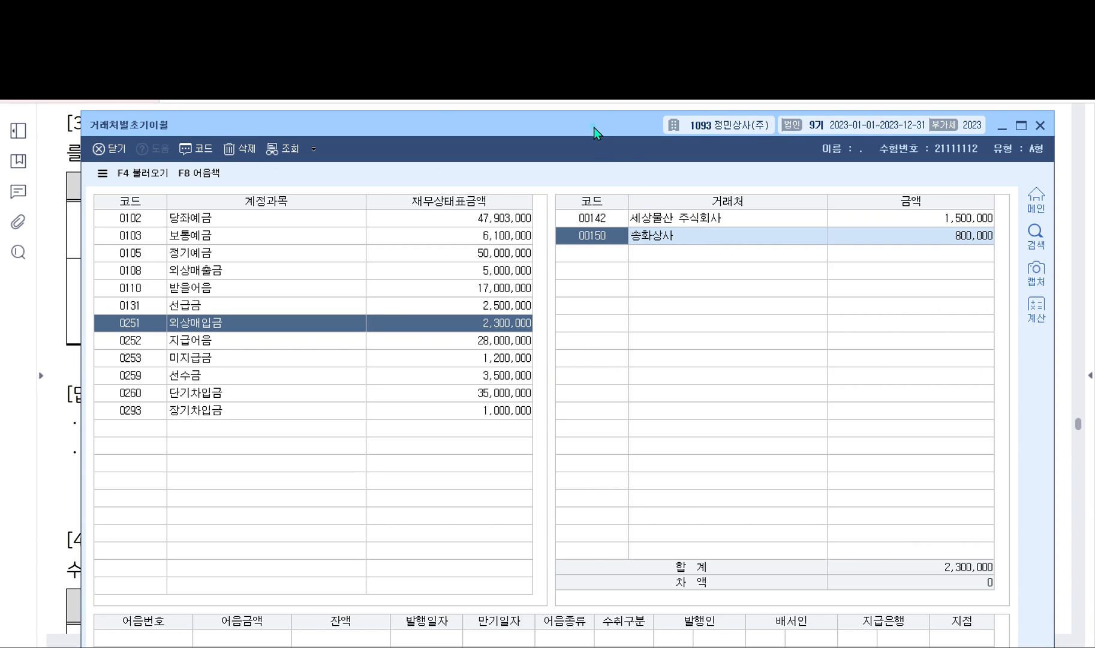
Place the 거래처별초기이월 window below the exercise table and set the 받을어음 (0110) amount for (주)원수 to 15,000,000
drag(593, 127, 587, 360)
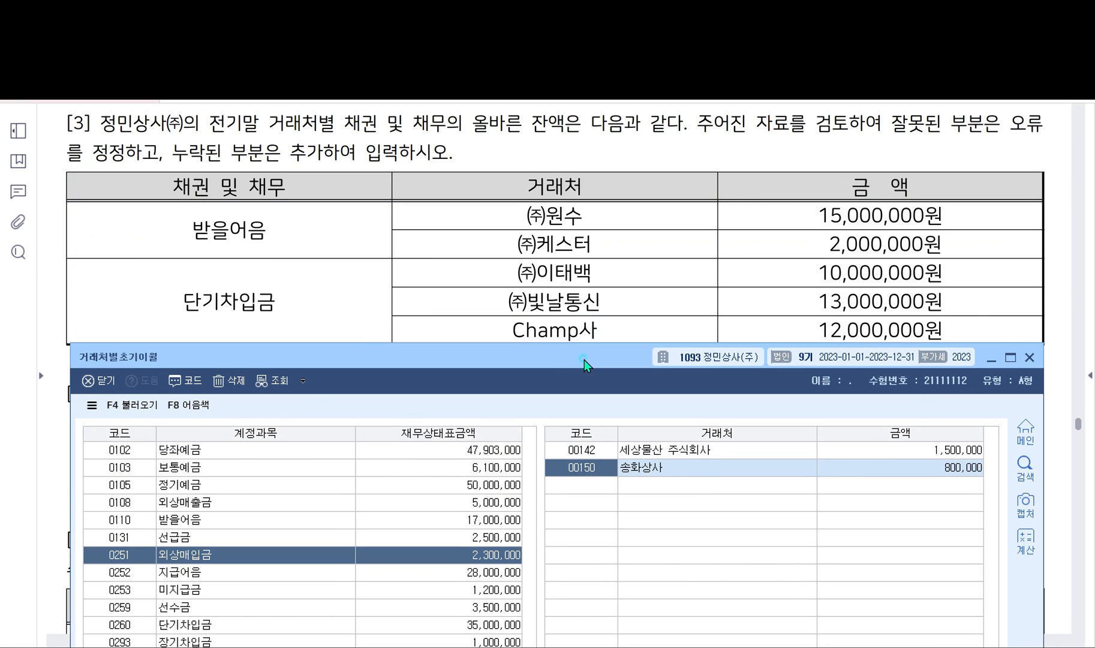
click(178, 519)
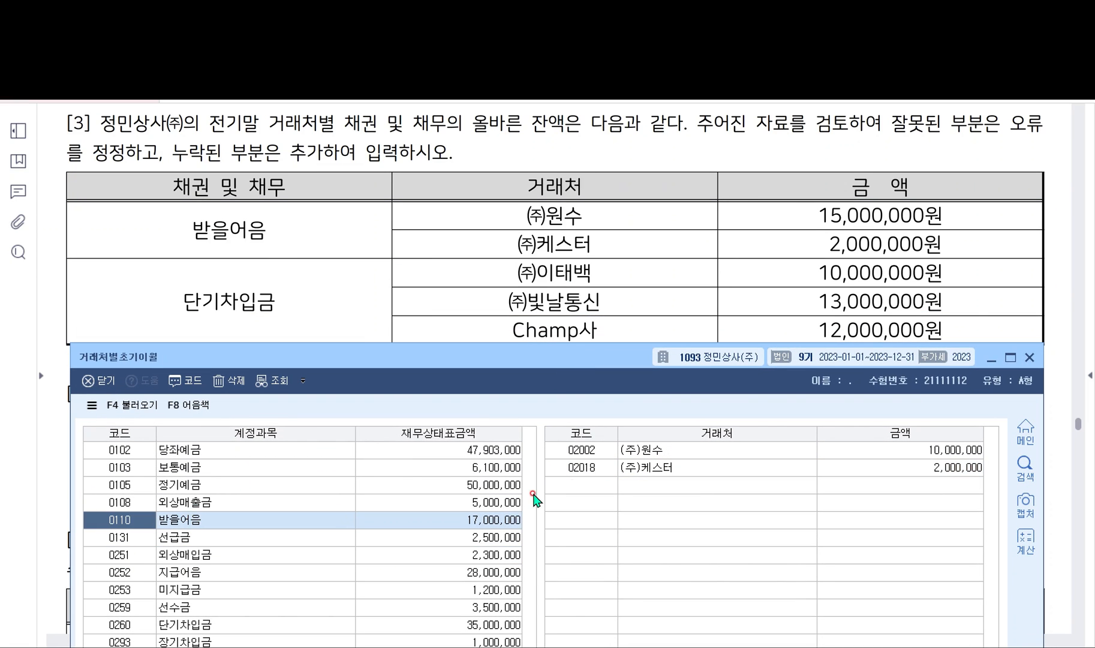
click(638, 451)
click(710, 451)
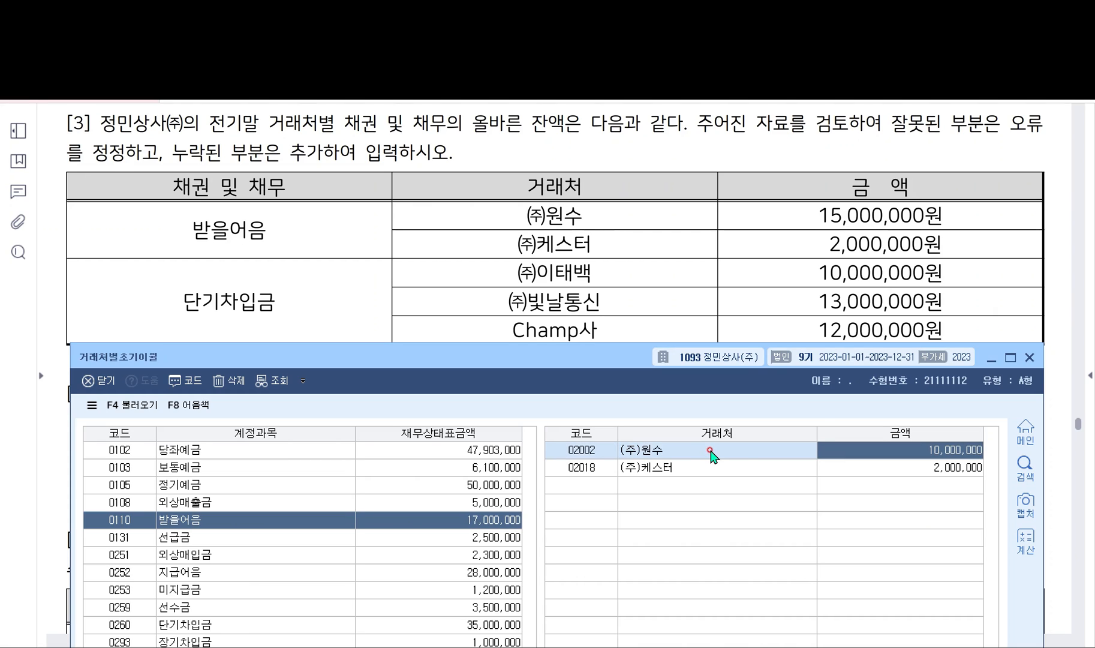
click(912, 450)
text(15000000)
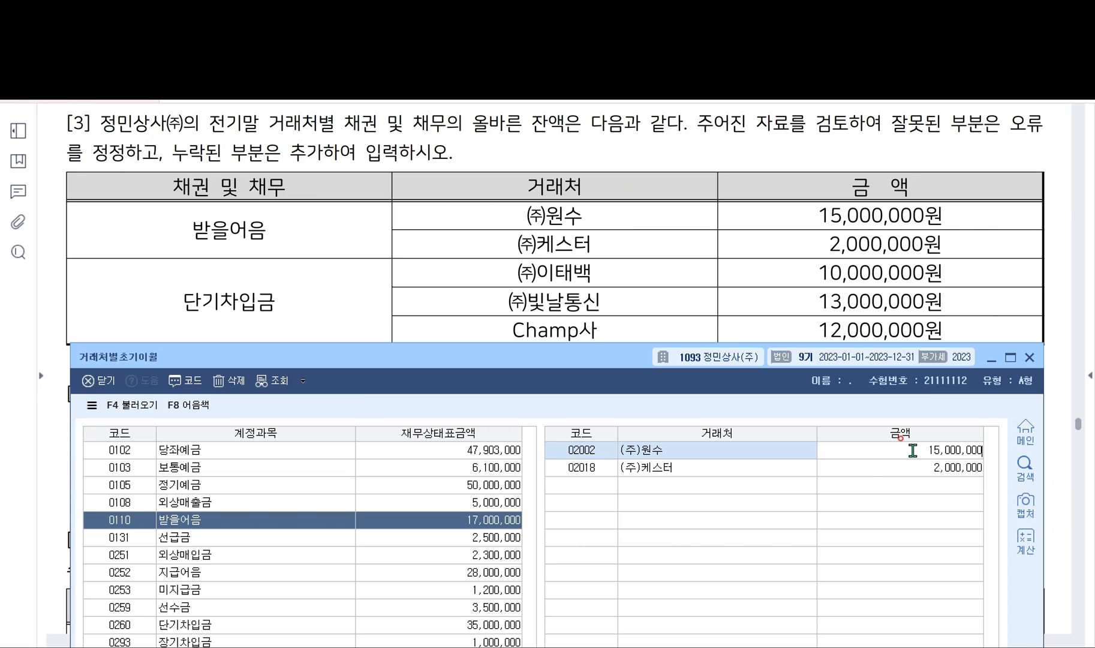
key(Return)
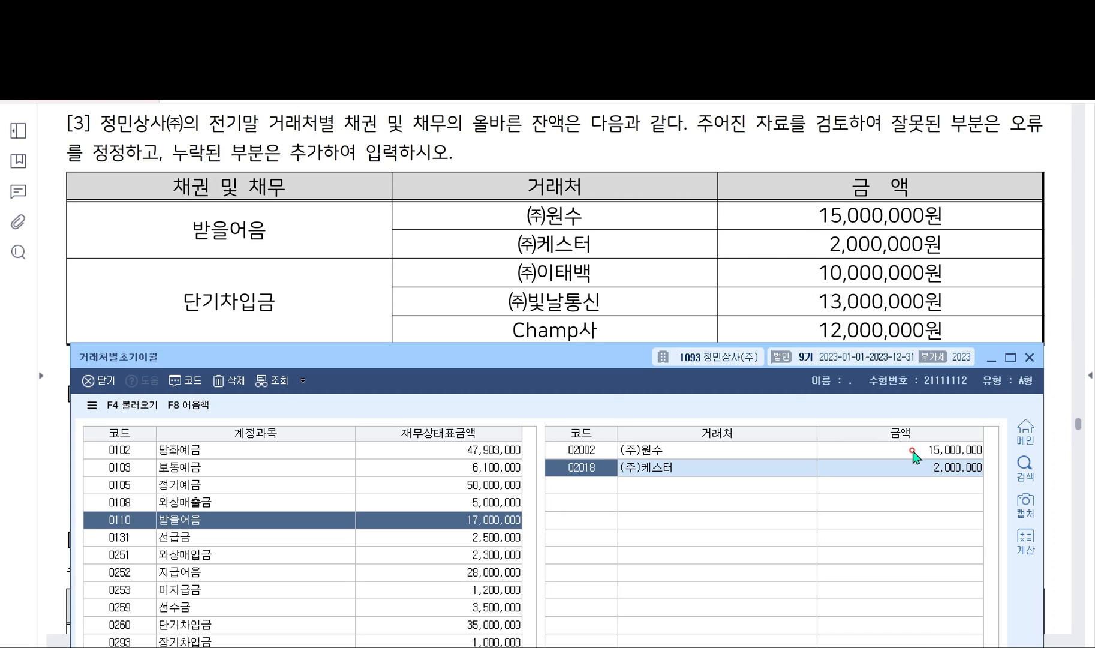
click(912, 450)
text(15000000)
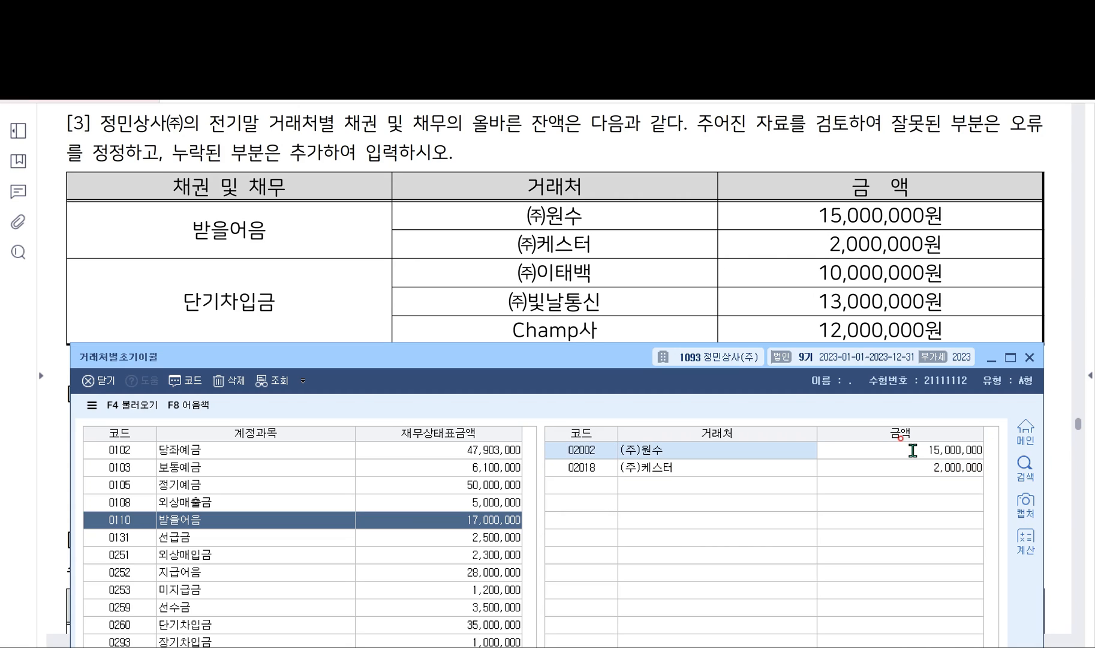
key(Return)
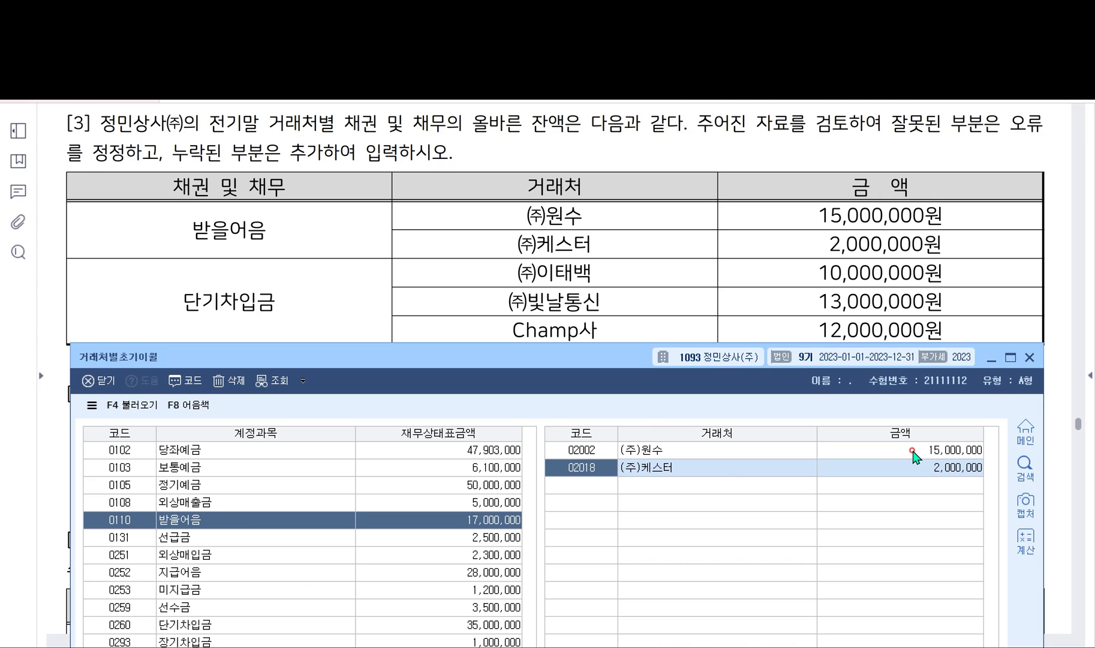
click(925, 463)
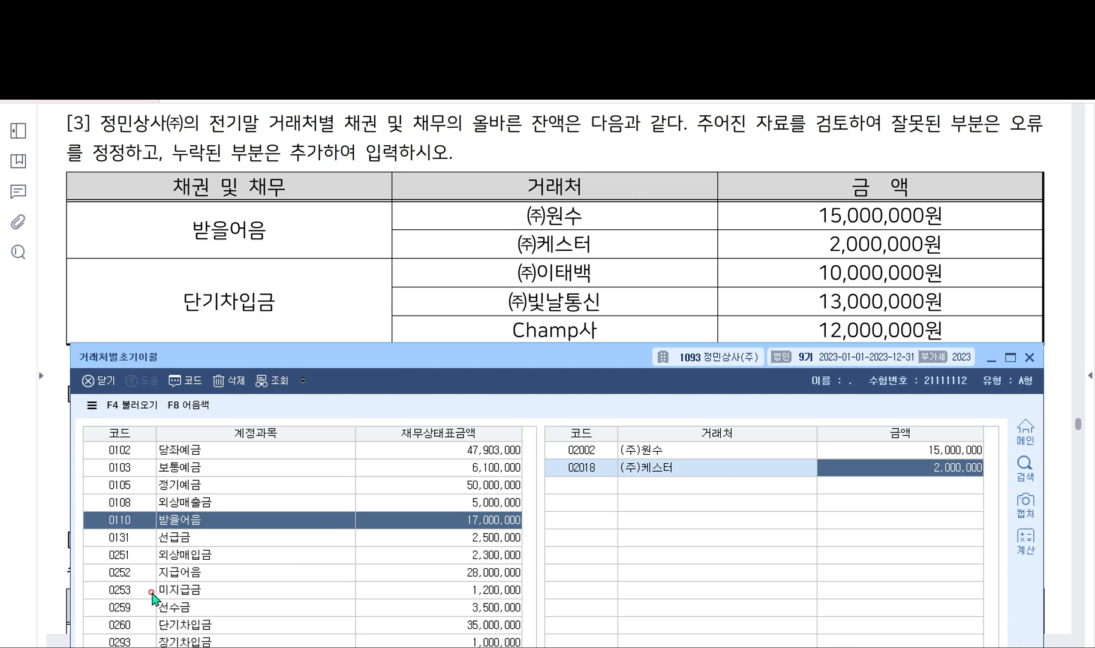
Set the 단기차입금 (0260) opening balance for (주)빛날통신 to 13,000,000
click(123, 625)
click(123, 625)
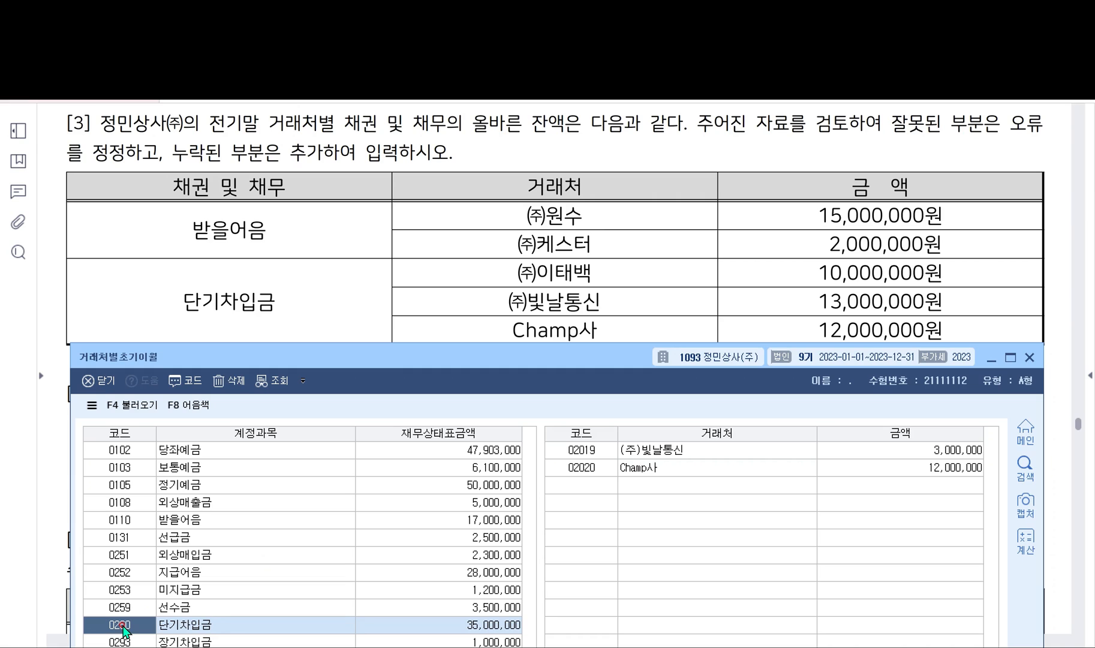
click(698, 450)
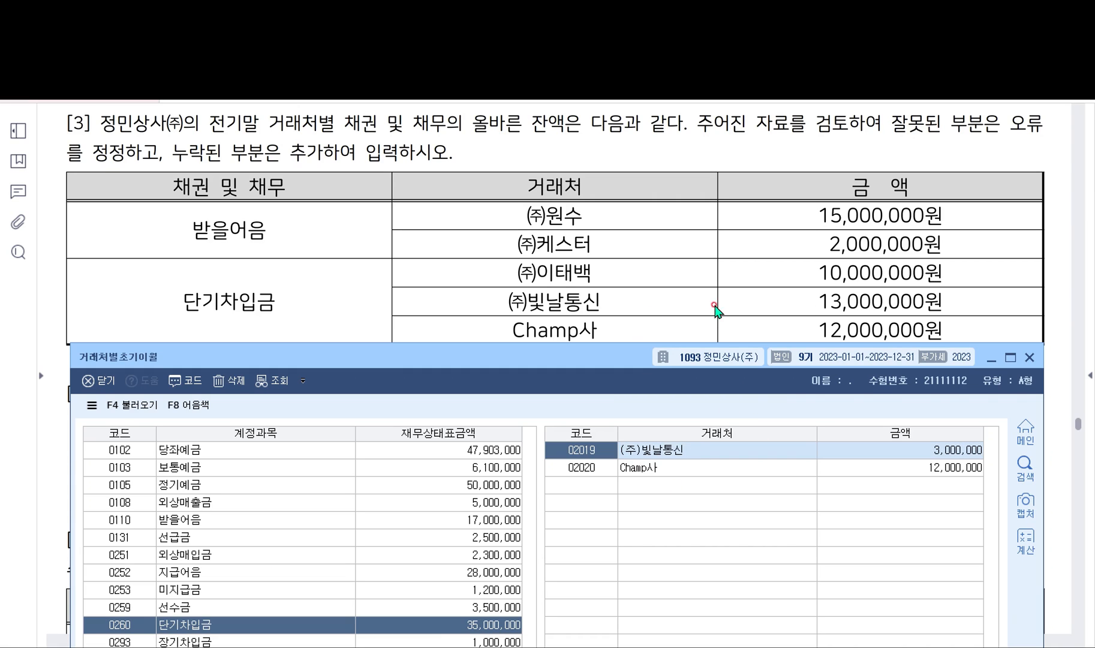
click(937, 449)
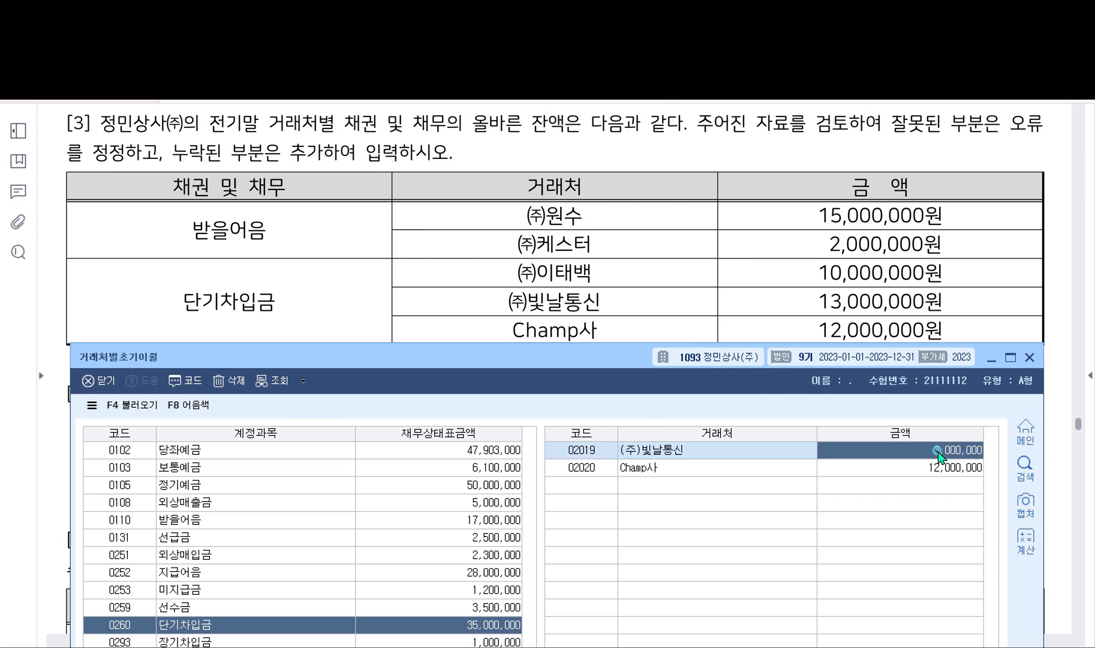
text(13000000)
key(Return)
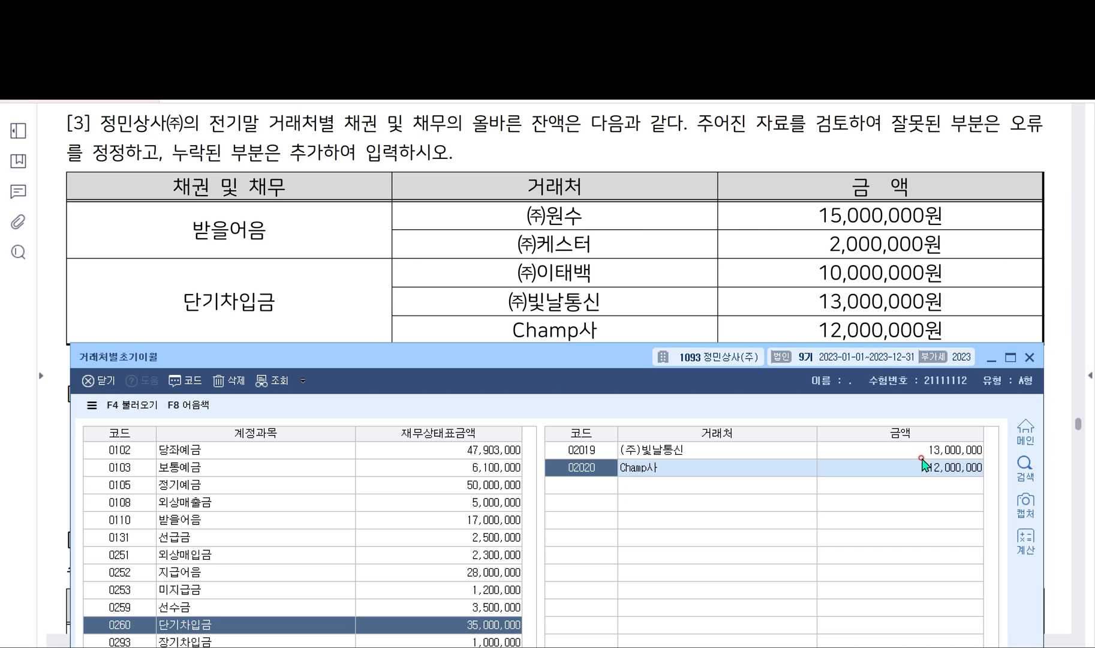
click(922, 469)
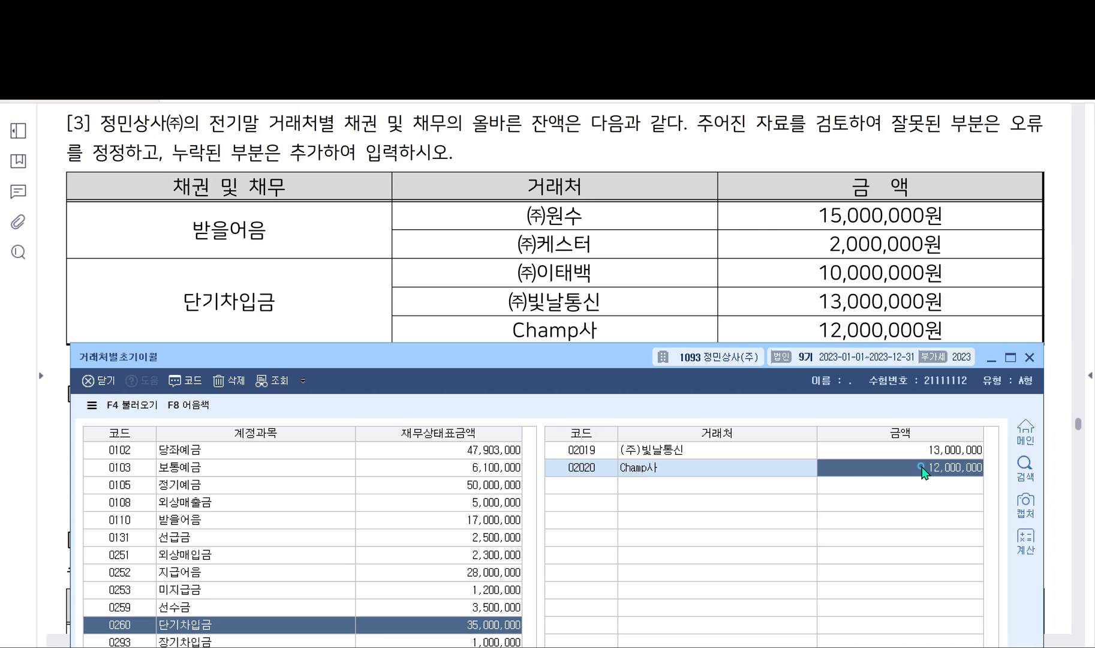
Add 거래처 (주)이태백 (02003) to the 단기차입금 balances with an amount of 10,000,000
click(599, 486)
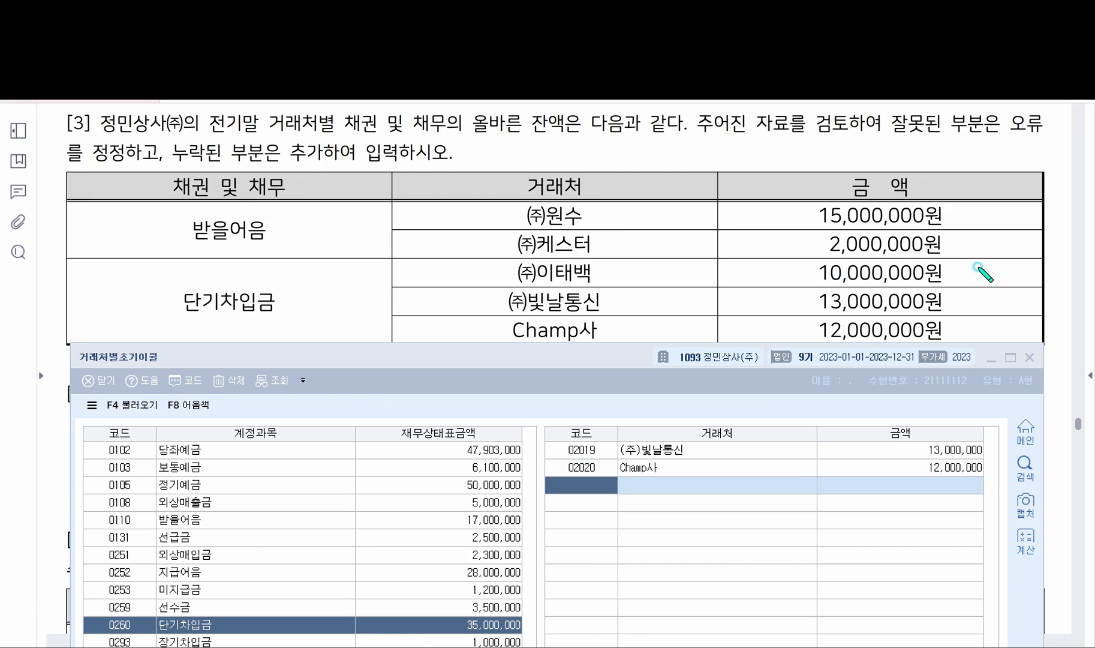
mouse_move(945, 258)
mouse_down()
mouse_move(591, 245)
mouse_move(663, 290)
mouse_move(966, 276)
mouse_move(899, 289)
mouse_move(758, 464)
mouse_move(747, 462)
mouse_move(768, 472)
mouse_up()
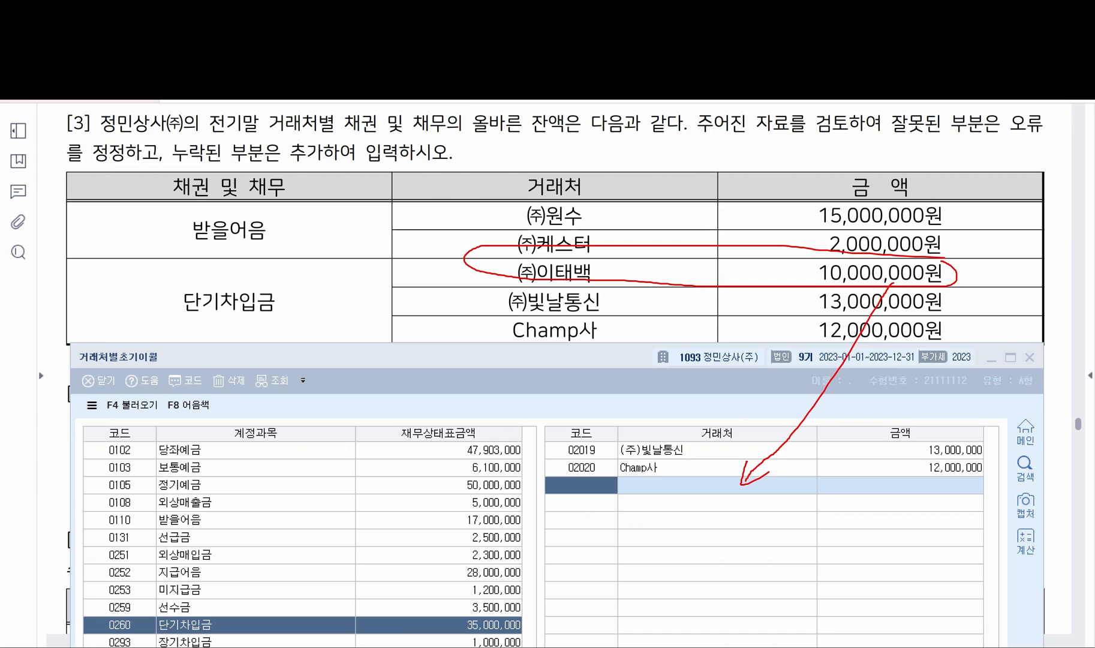
click(589, 487)
key(F2)
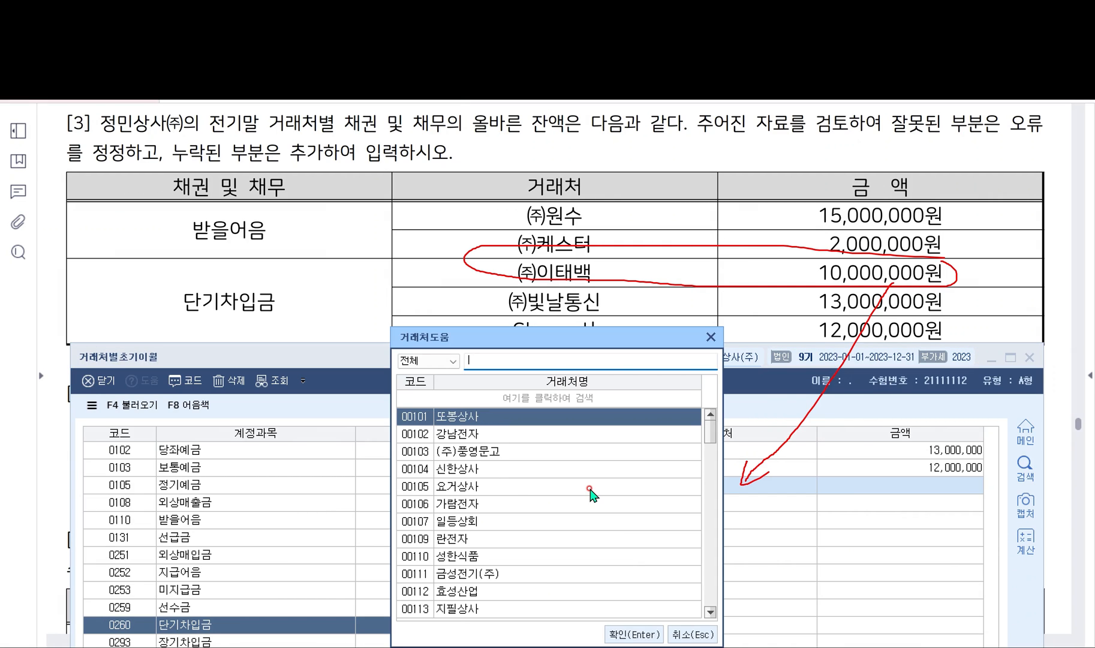
text(이태백)
key(Return)
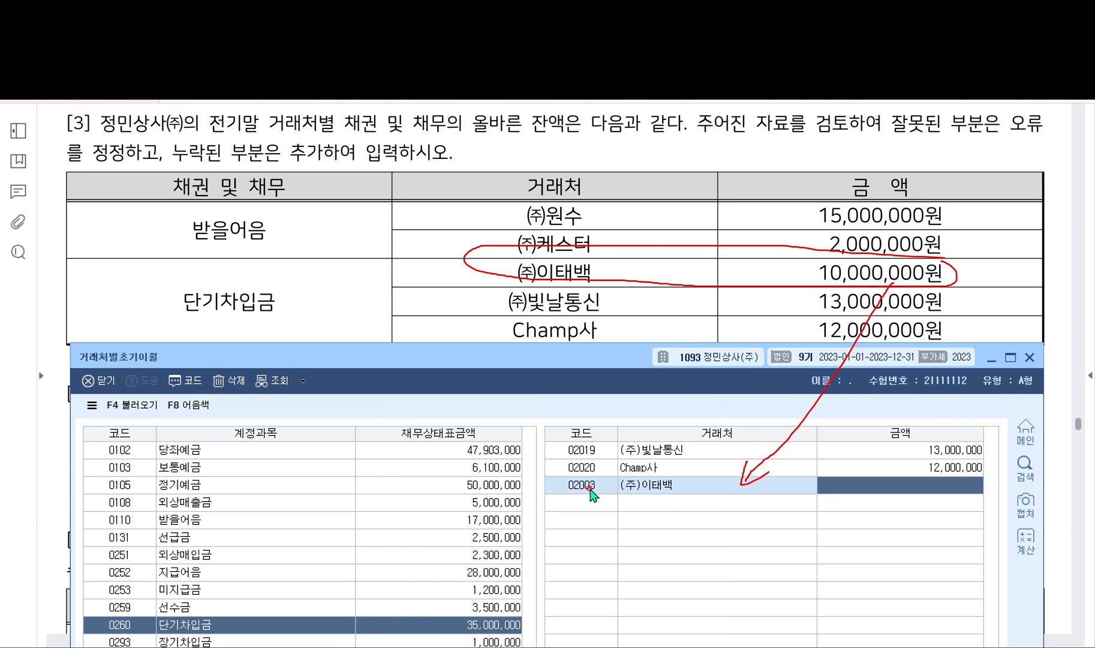
text(10)
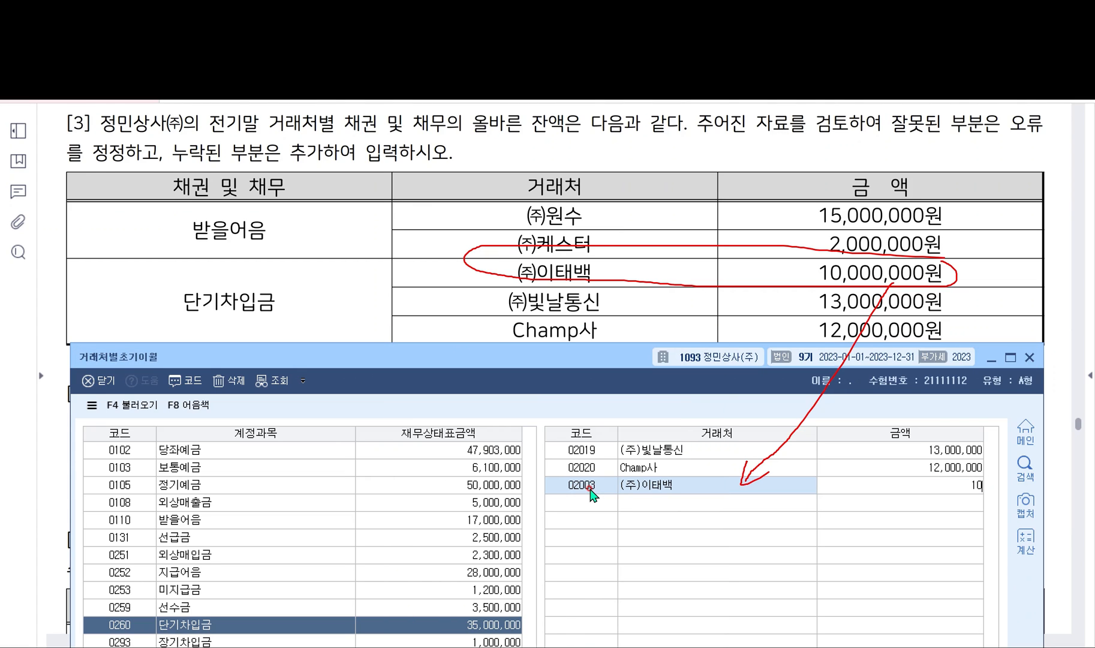
text(,000,000)
key(Return)
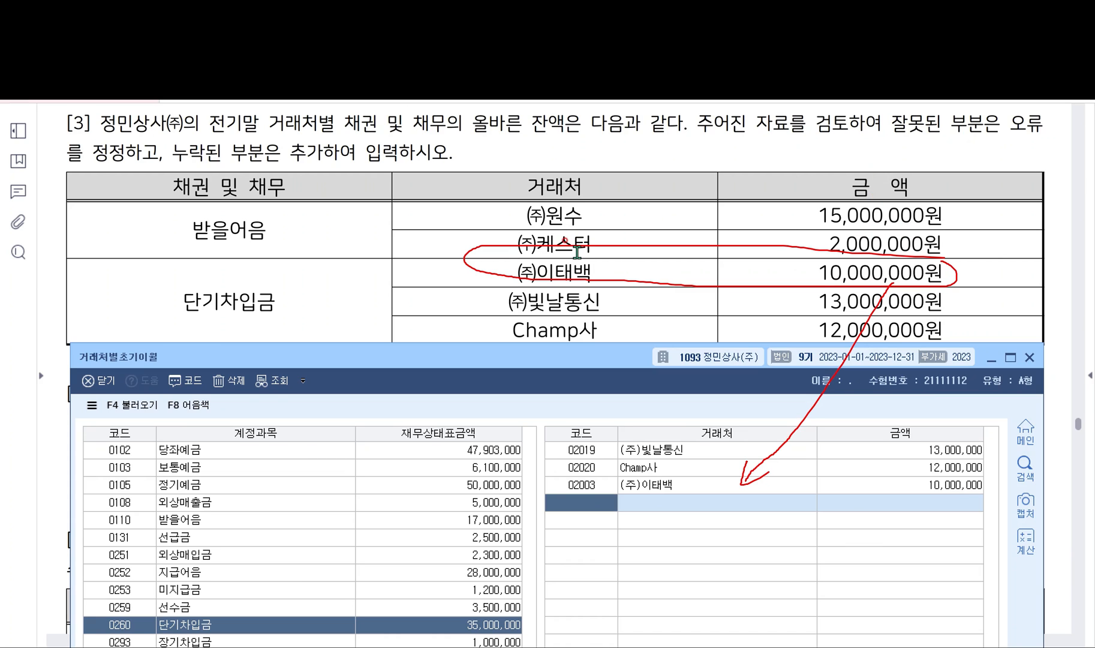
click(911, 81)
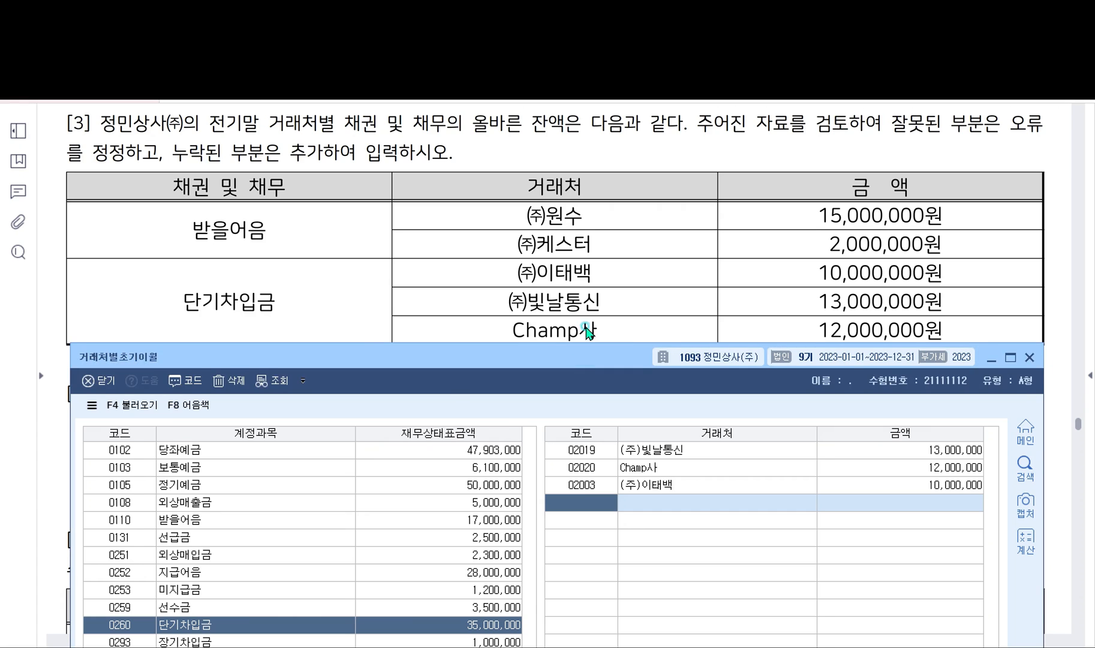
drag(579, 367, 572, 154)
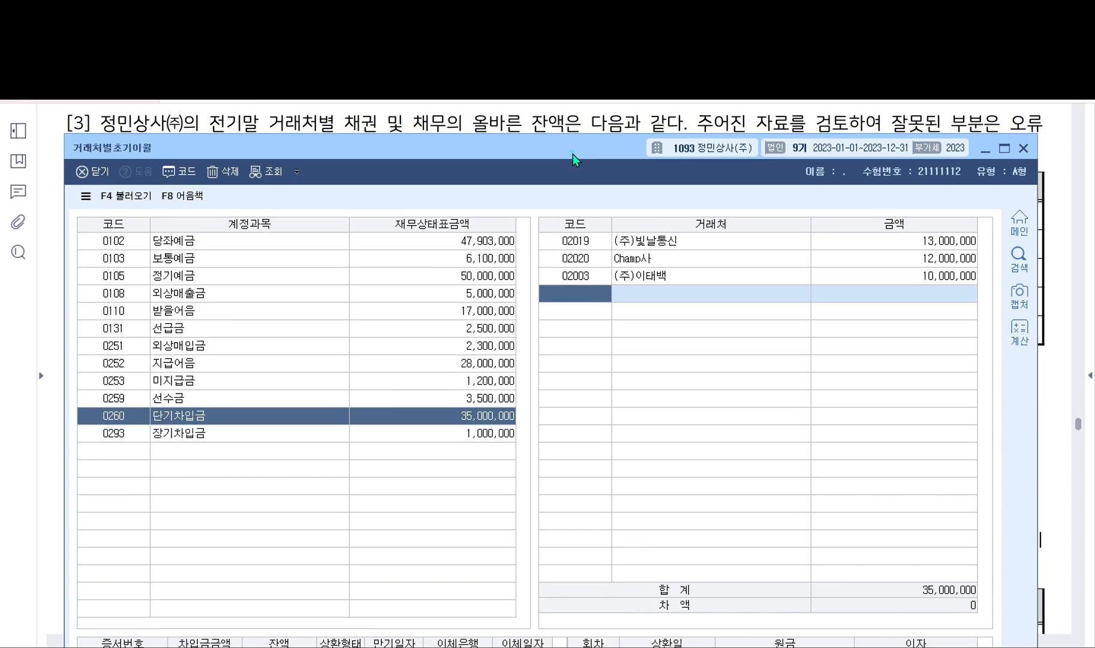
click(590, 259)
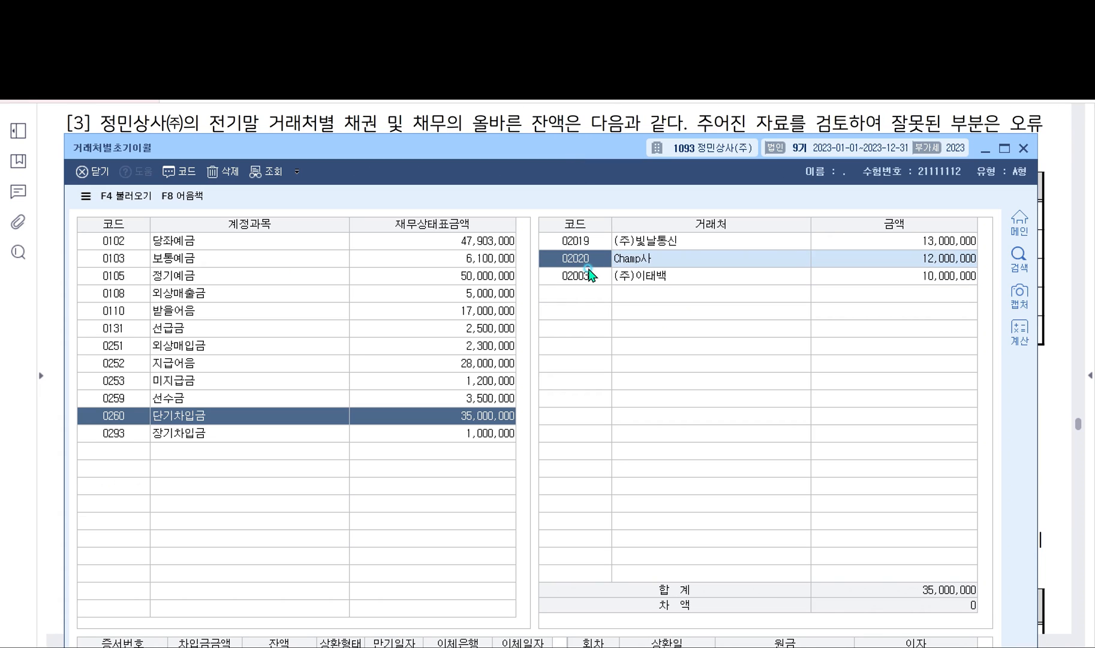
click(592, 243)
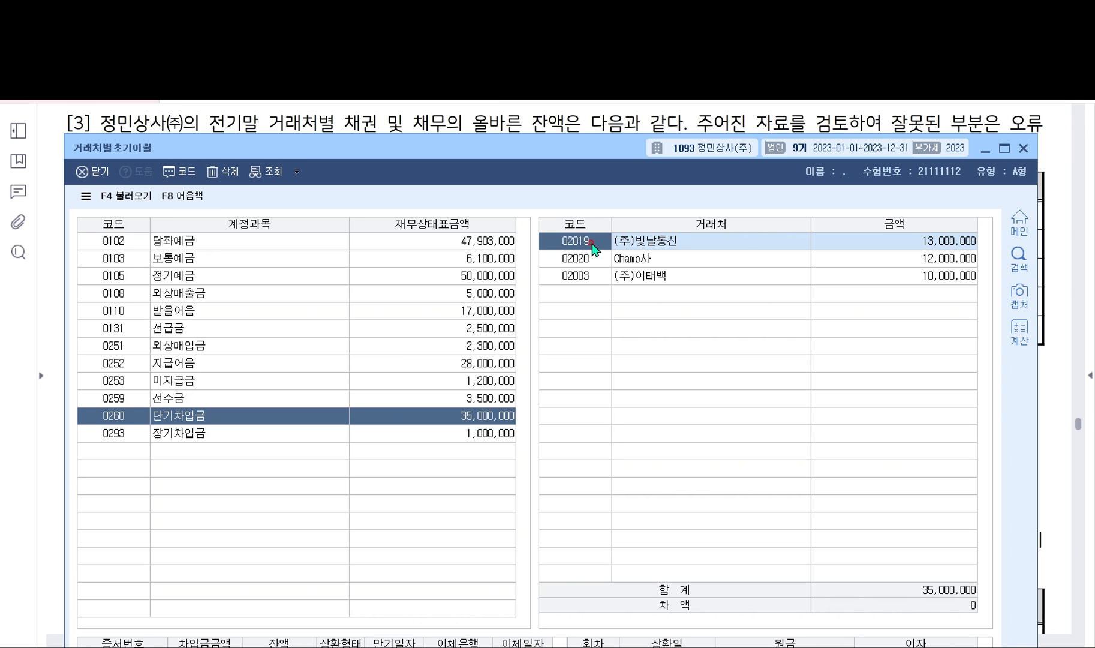
key(F5)
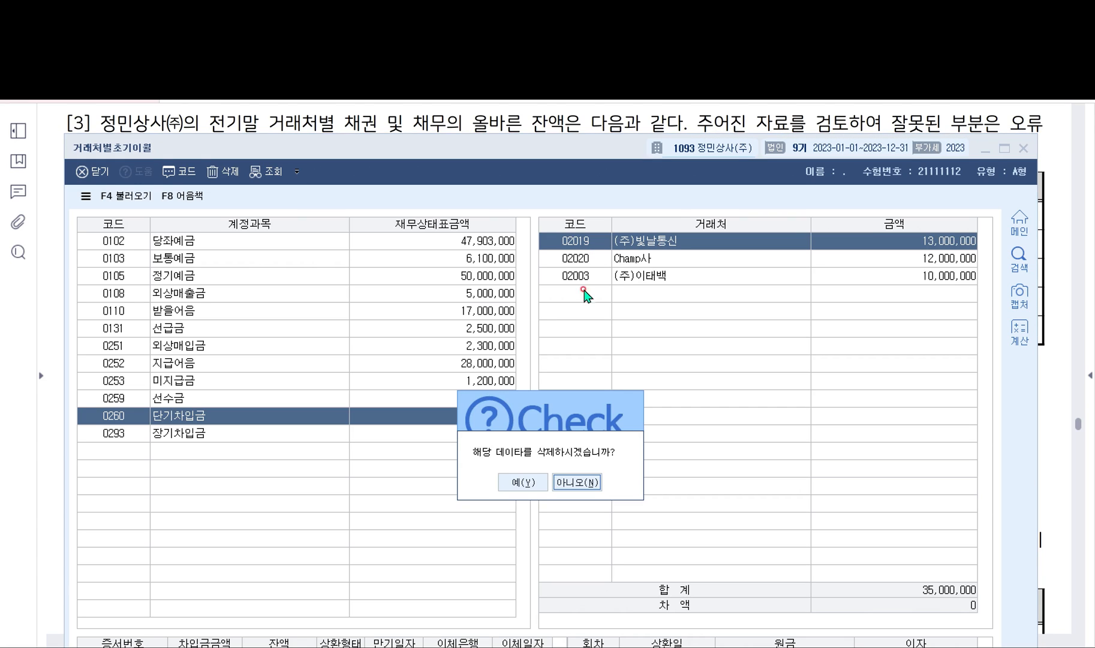
click(519, 483)
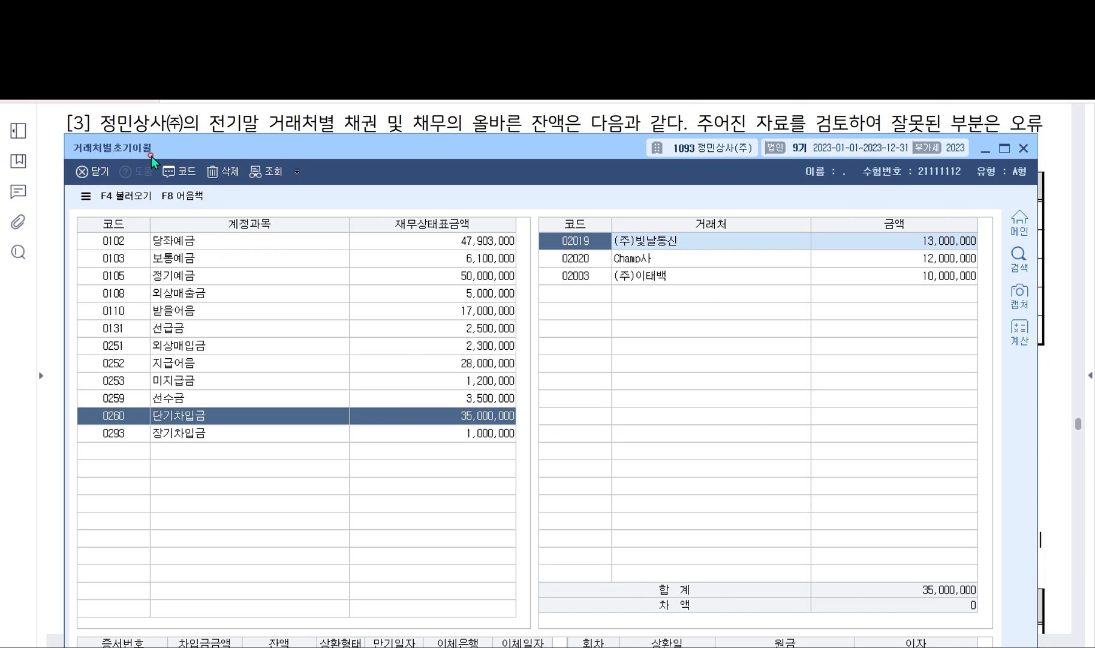
Review the 받을어음 (0110) balances for (주)원수 and (주)케스터, and close 거래처별초기이월
drag(278, 159, 295, 283)
click(209, 437)
click(950, 362)
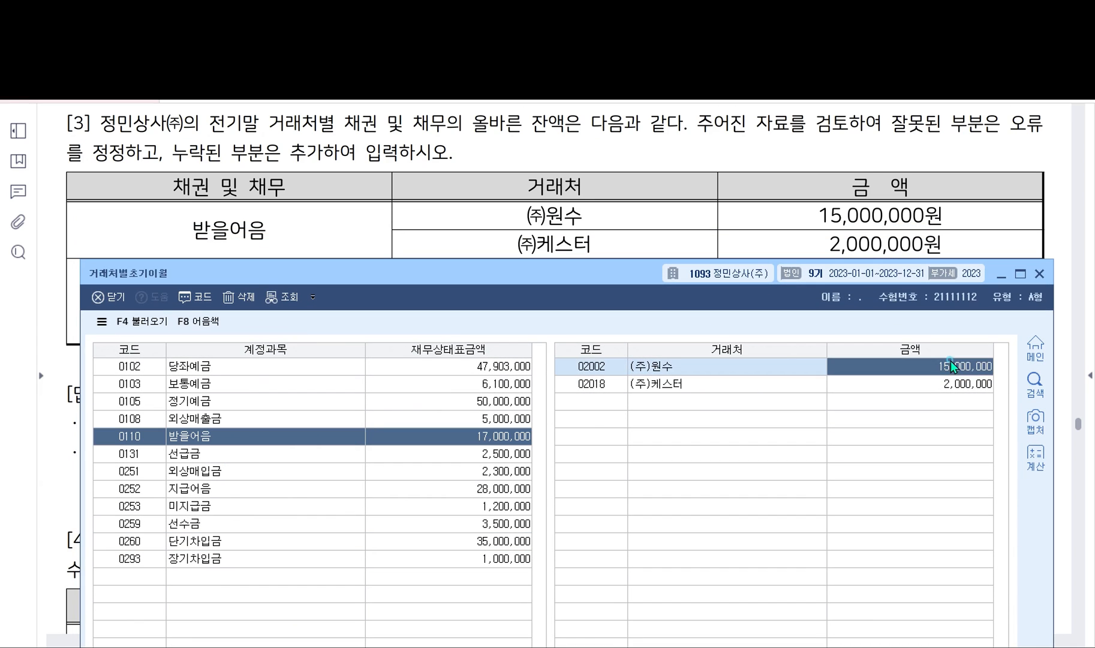
click(952, 383)
click(958, 367)
click(1041, 275)
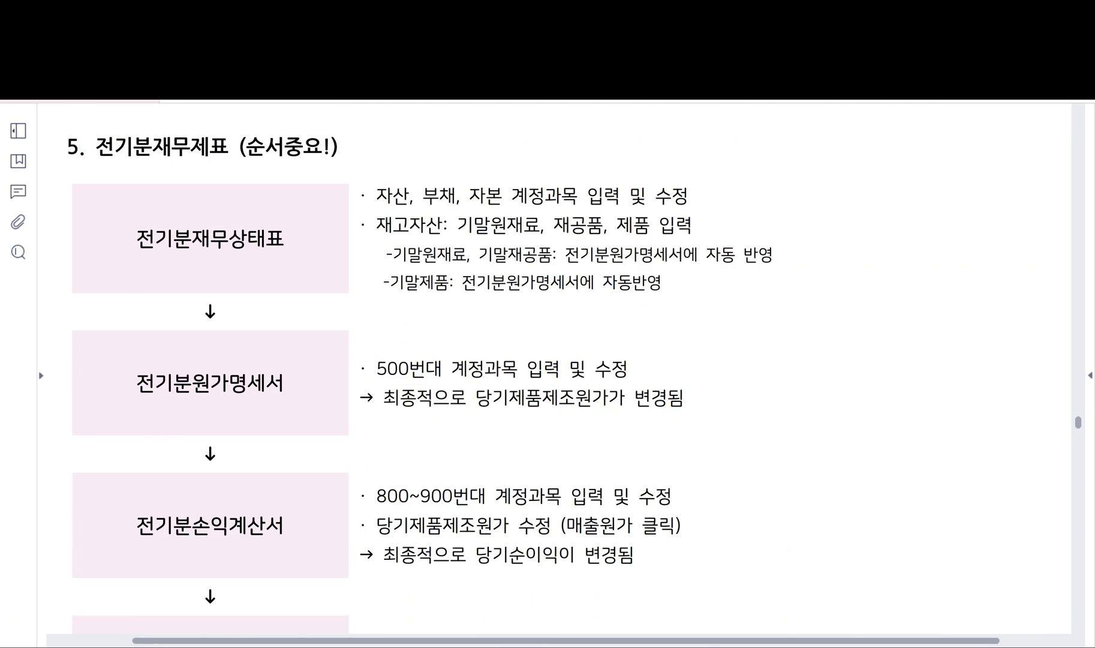
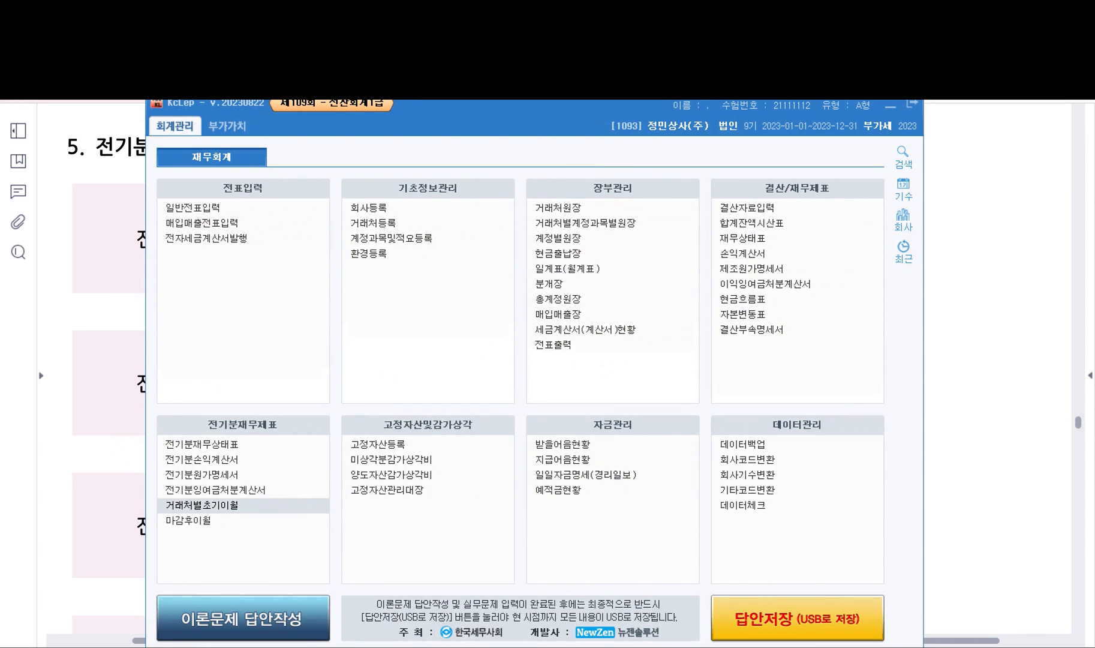
Open 전기분재무상태표 from the 전기분재무제표 group and shift its window slightly upward
mouse_move(283, 413)
mouse_down()
mouse_move(207, 412)
mouse_move(169, 479)
mouse_move(172, 515)
mouse_move(273, 521)
mouse_move(303, 434)
mouse_move(269, 410)
mouse_up()
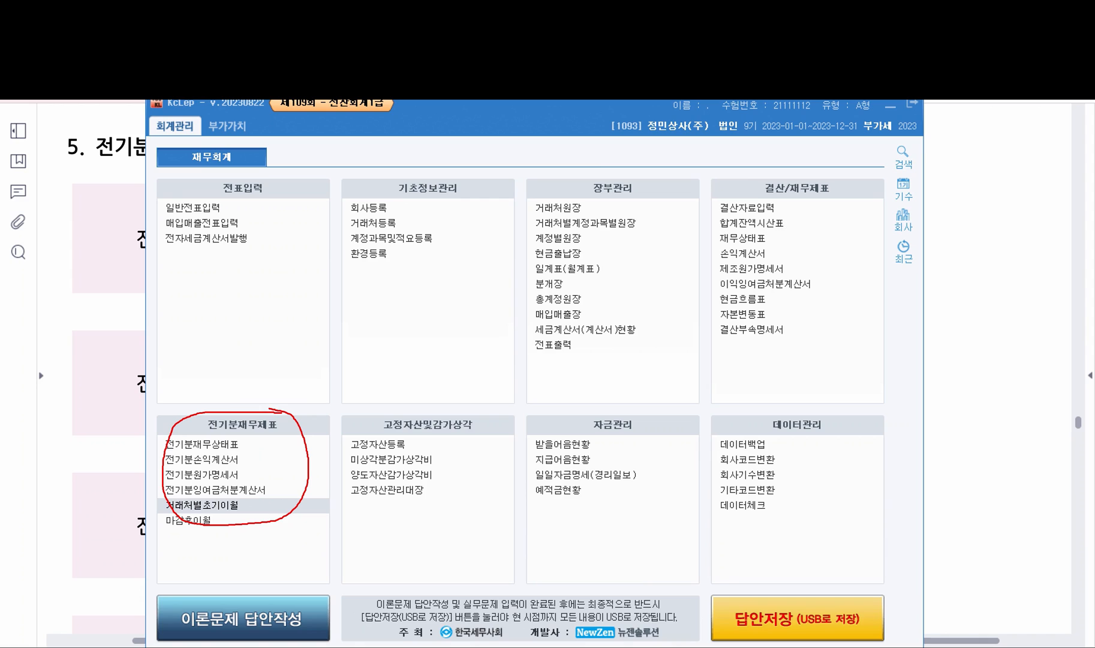
key(Escape)
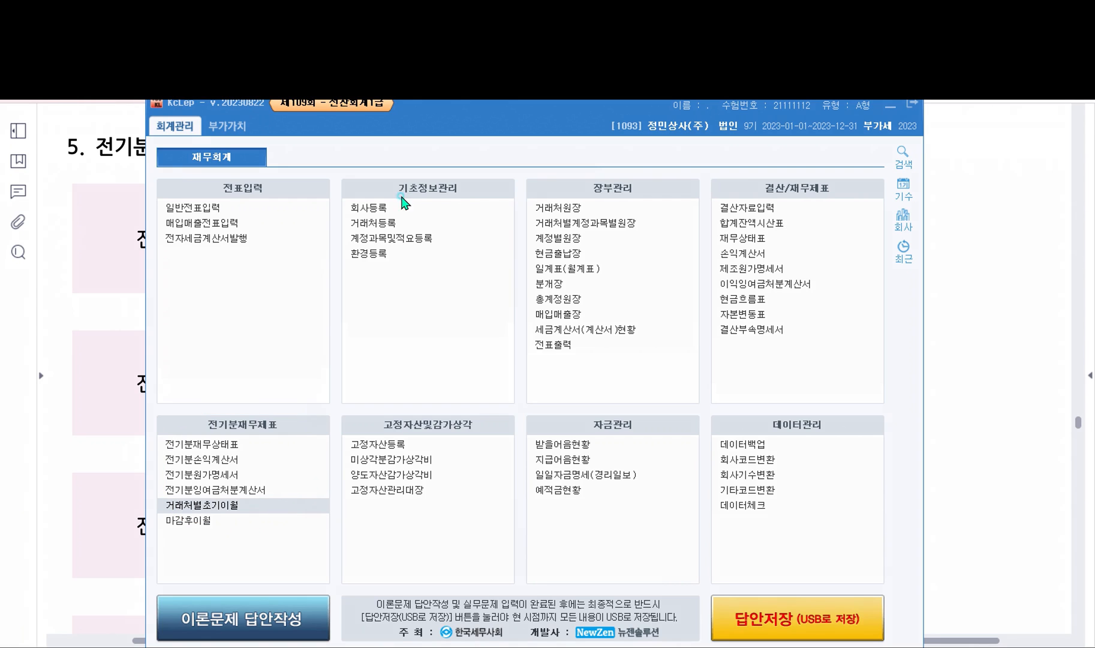
click(215, 446)
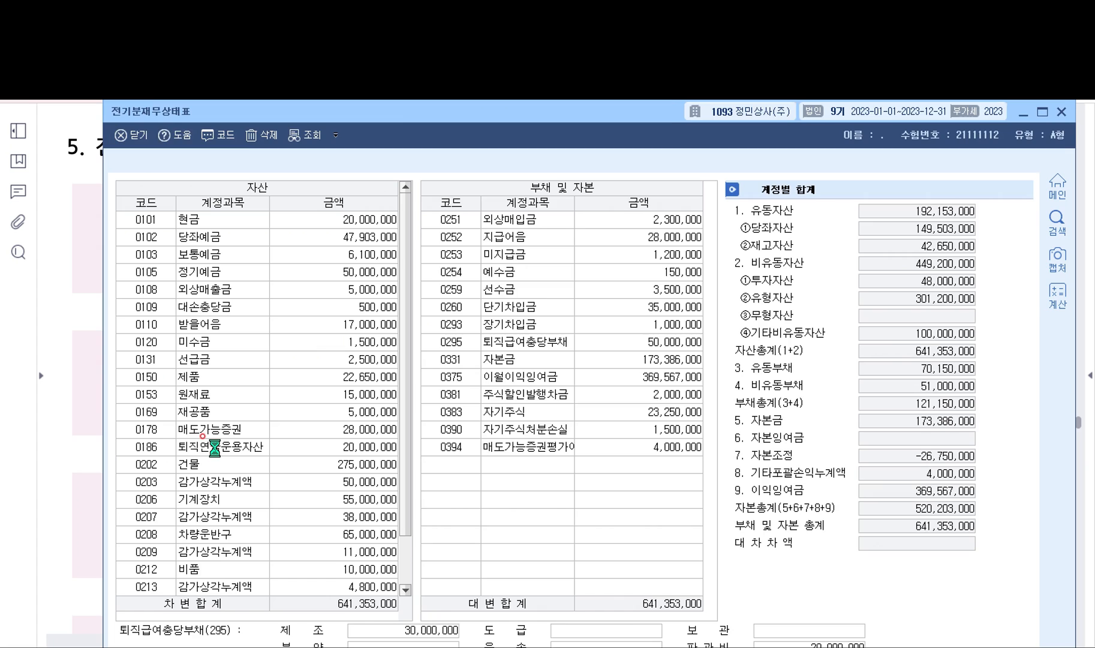
drag(395, 110, 399, 102)
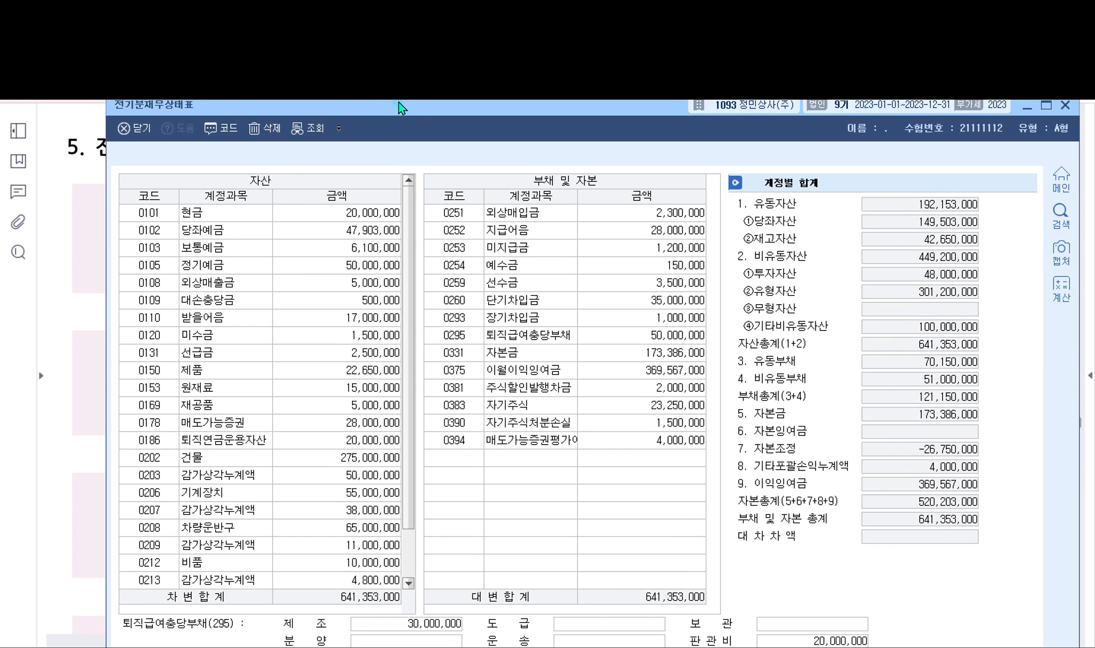
Examine the 자산 and 부채 및 자본 sections, their 차변합계 and 대변합계, and how accounts feed 계정별 합계
mouse_move(268, 170)
mouse_down()
mouse_move(257, 172)
mouse_move(271, 185)
mouse_up()
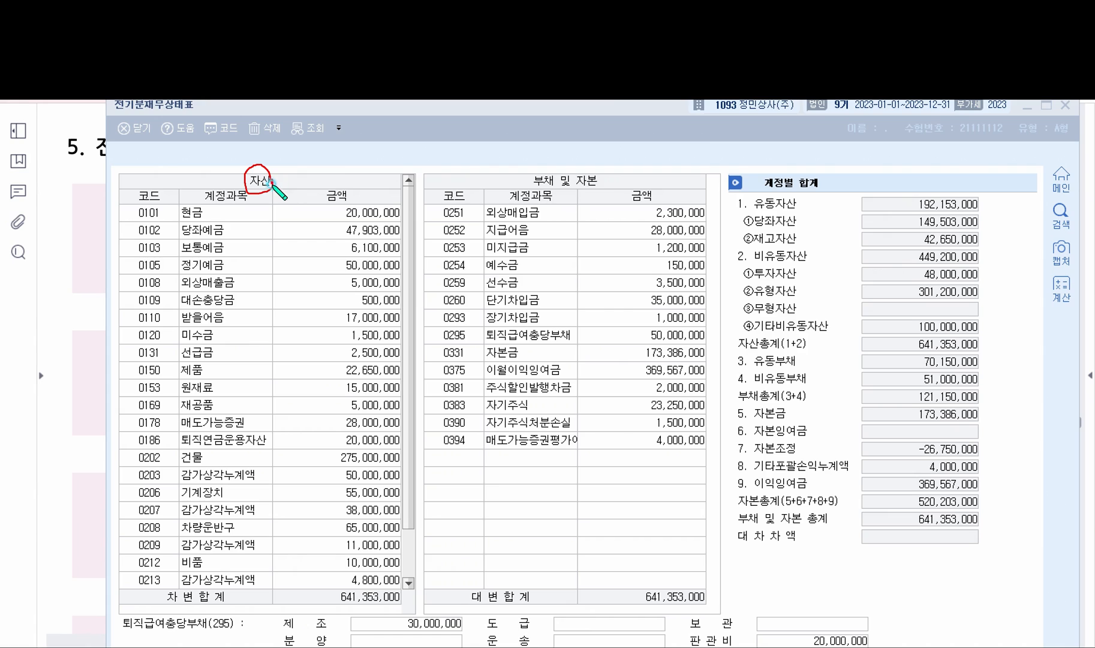
mouse_move(610, 179)
mouse_down()
mouse_move(529, 166)
mouse_move(606, 180)
mouse_up()
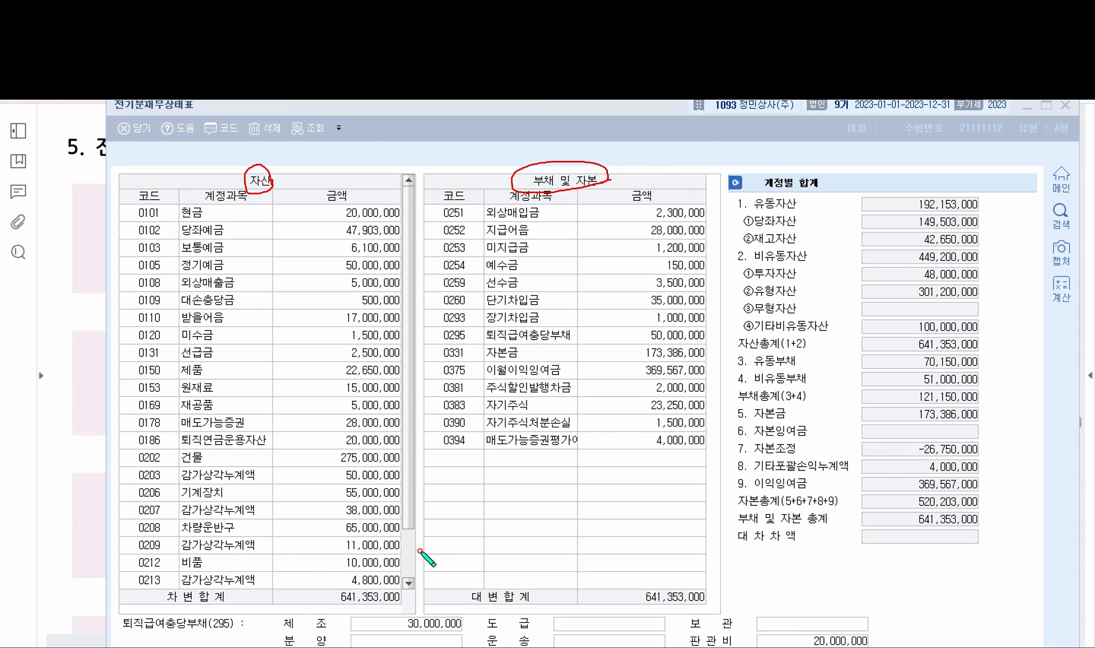
mouse_move(390, 592)
mouse_down()
mouse_move(158, 596)
mouse_move(379, 590)
mouse_up()
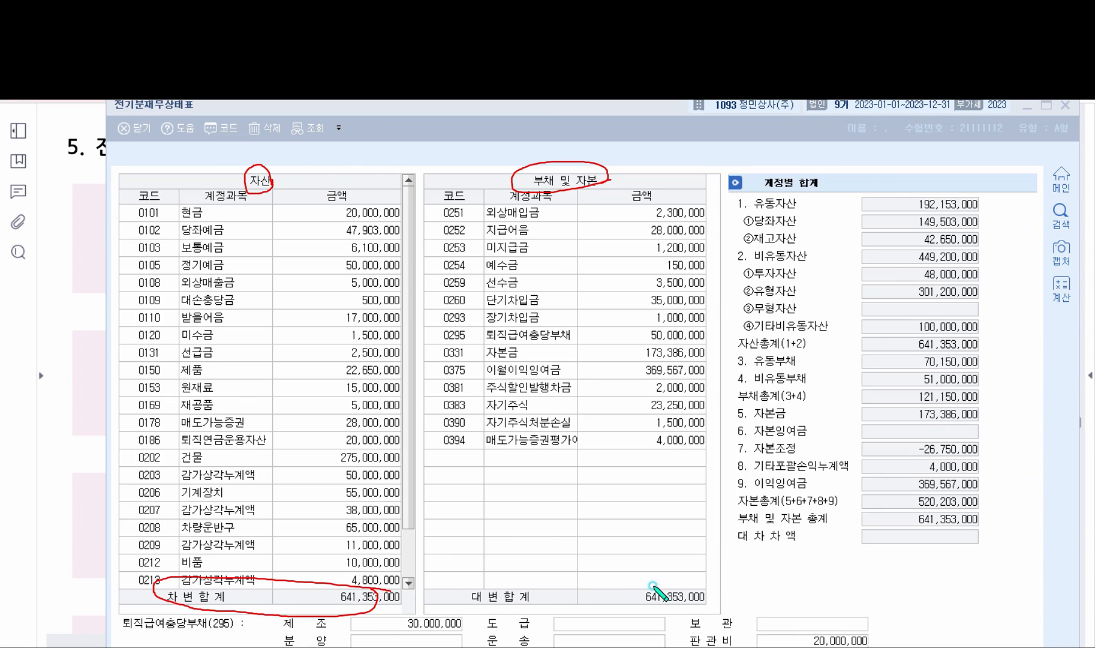
mouse_move(711, 580)
mouse_down()
mouse_move(537, 583)
mouse_move(623, 624)
mouse_move(712, 580)
mouse_up()
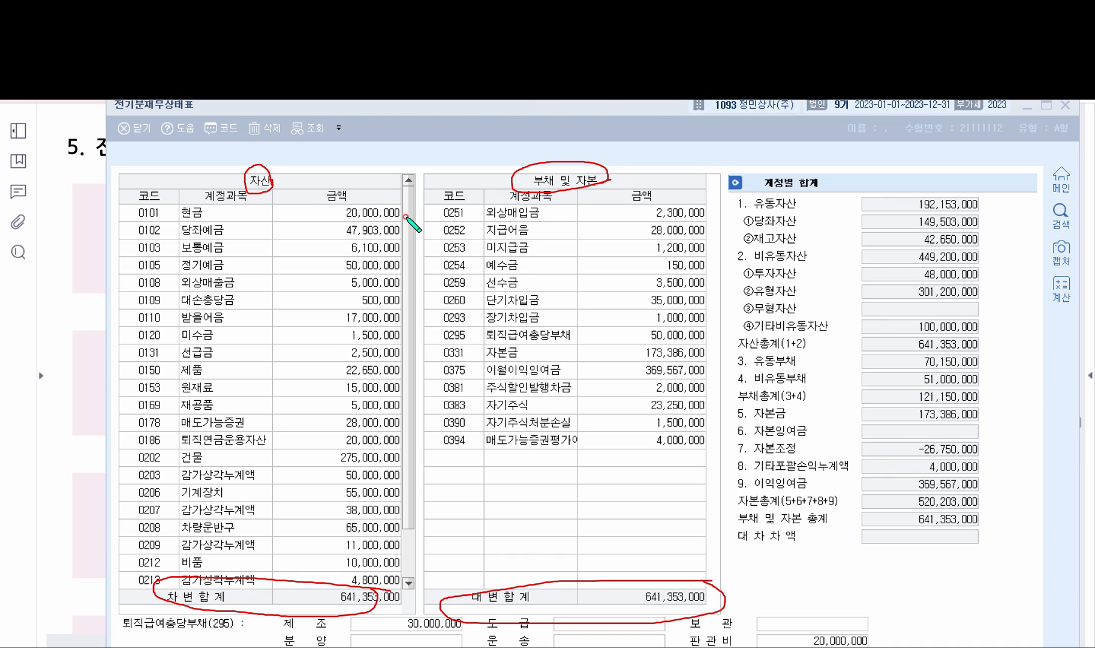
mouse_move(402, 215)
mouse_down()
mouse_move(336, 207)
mouse_move(408, 211)
mouse_move(489, 179)
mouse_move(741, 214)
mouse_up()
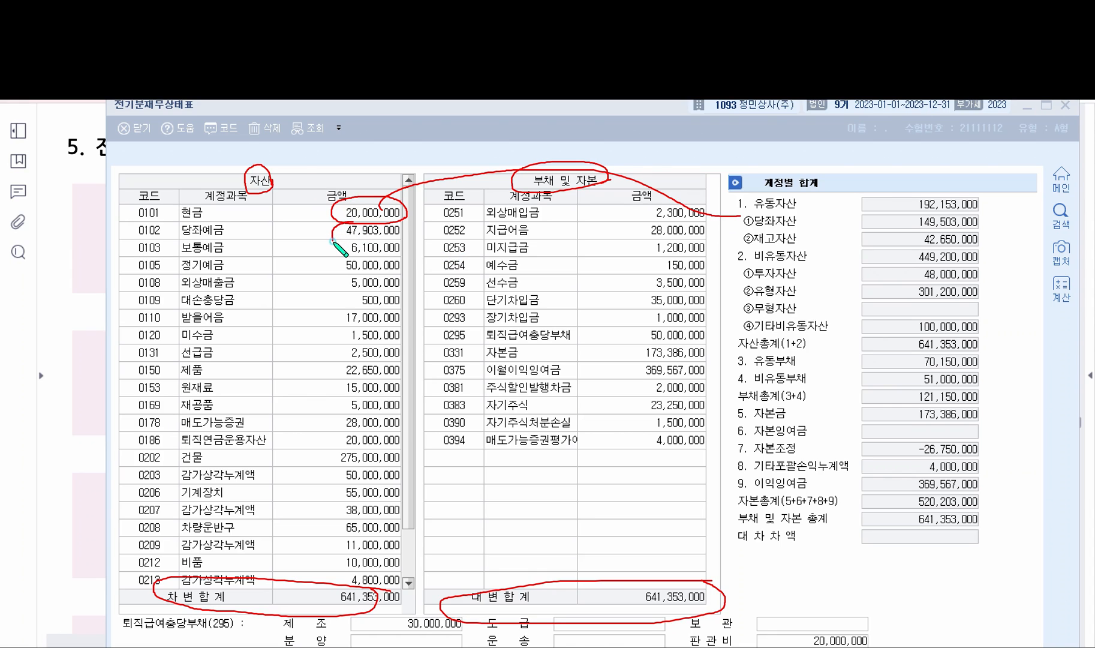
mouse_move(332, 240)
mouse_down()
mouse_move(357, 264)
mouse_move(398, 225)
mouse_move(729, 213)
mouse_up()
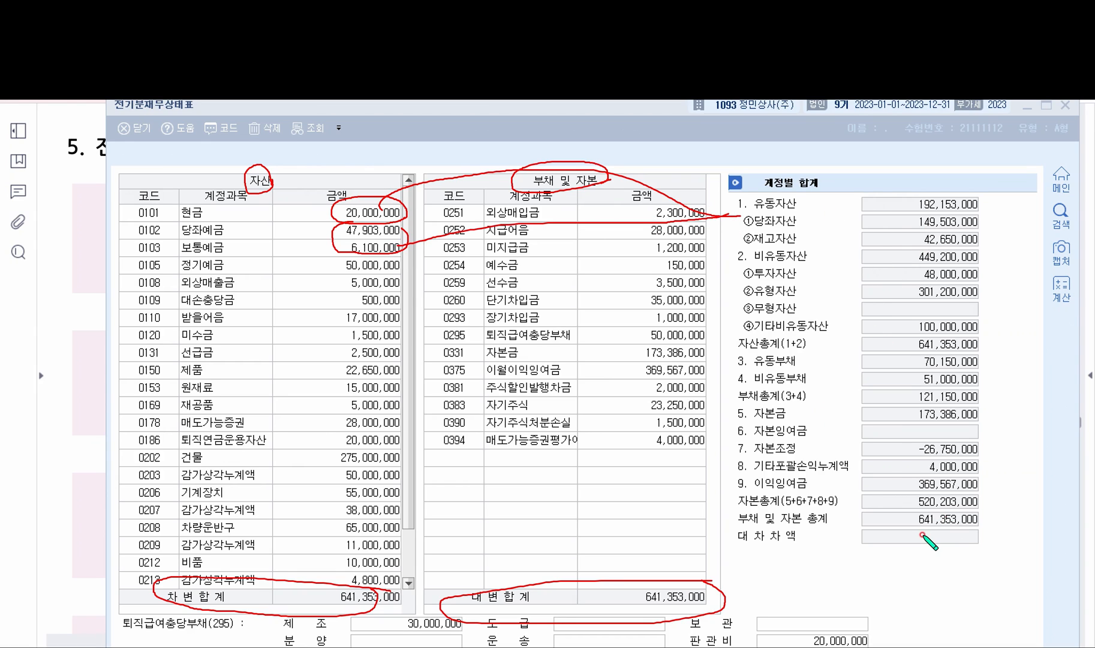
key(e)
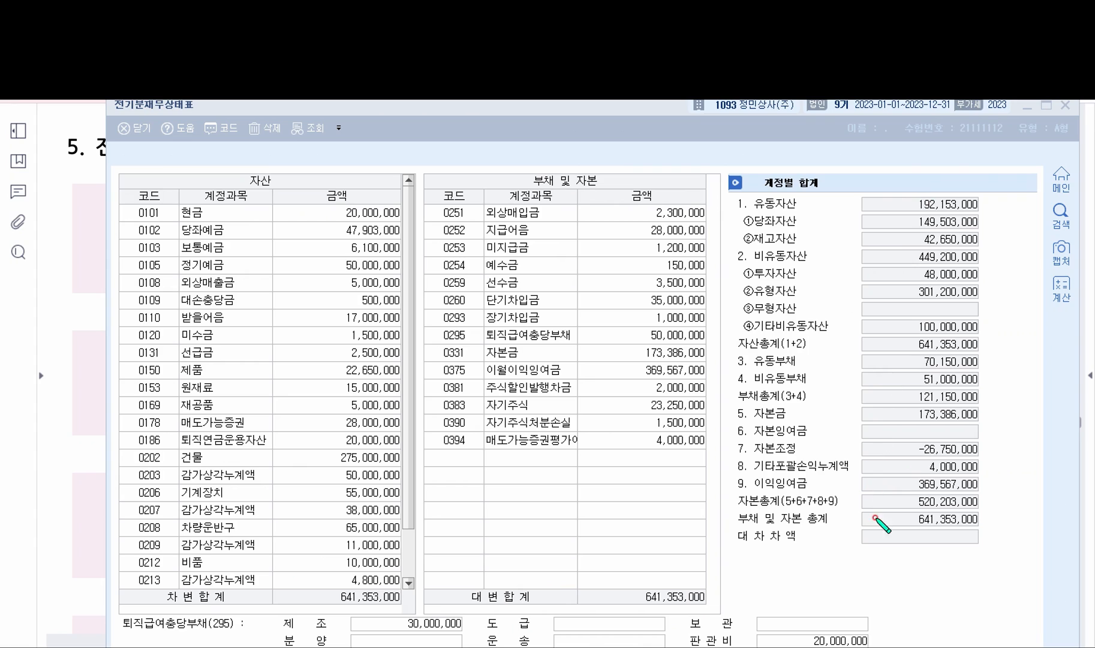
Examine the 대차차액 field and its relation to the 이월이익잉여금 (0375) balance
mouse_move(984, 527)
mouse_down()
mouse_move(727, 531)
mouse_move(727, 542)
mouse_move(983, 546)
mouse_move(984, 527)
mouse_up()
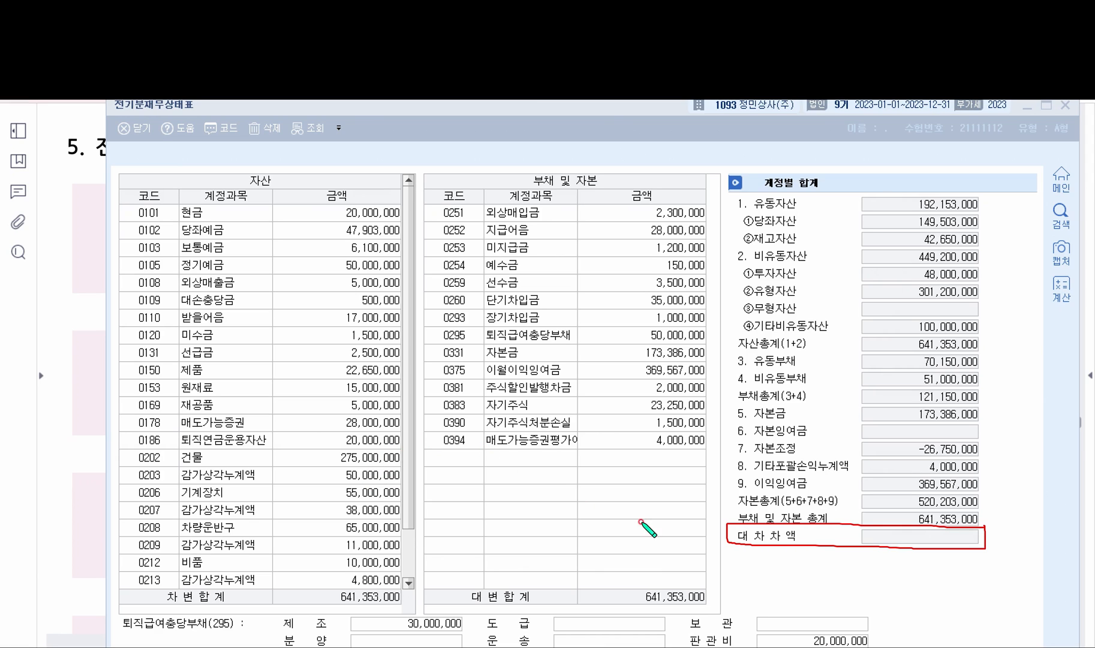
drag(887, 564, 958, 563)
click(934, 84)
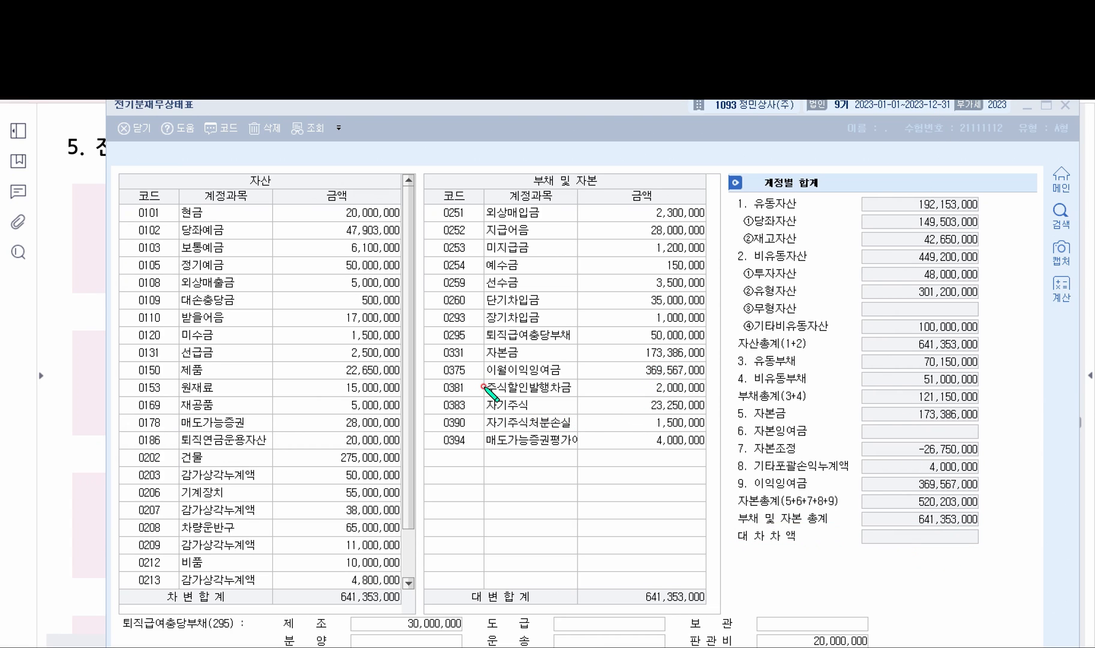
mouse_move(437, 377)
mouse_down()
mouse_move(701, 379)
mouse_move(554, 362)
mouse_move(428, 373)
mouse_move(437, 377)
mouse_up()
mouse_move(772, 541)
mouse_down()
mouse_move(687, 368)
mouse_move(712, 376)
mouse_up()
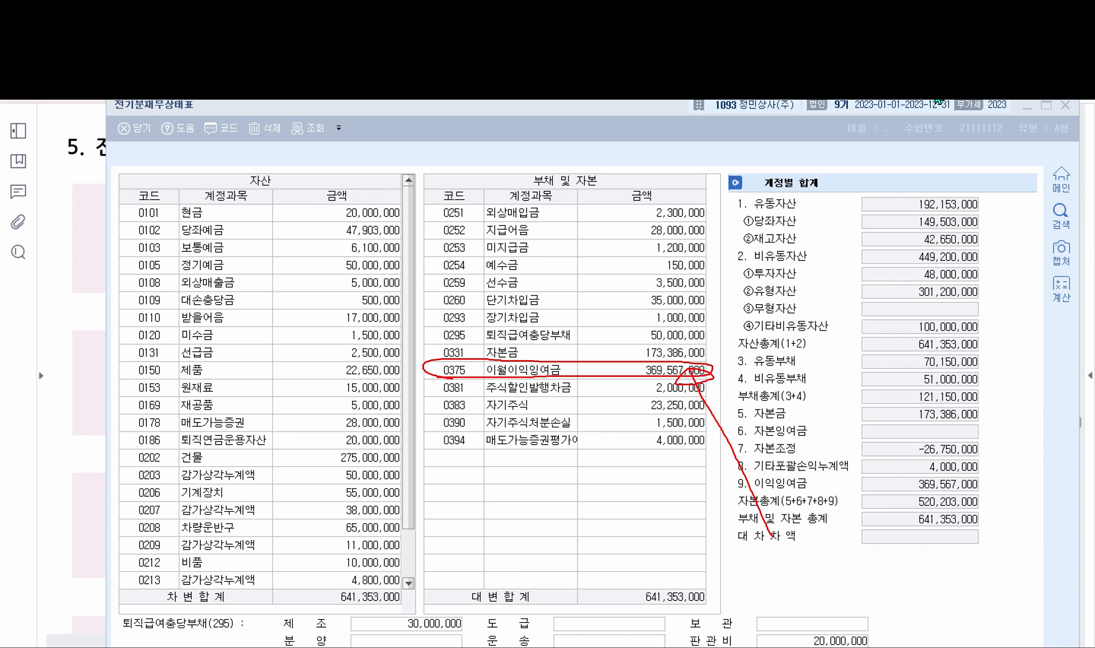
key(Escape)
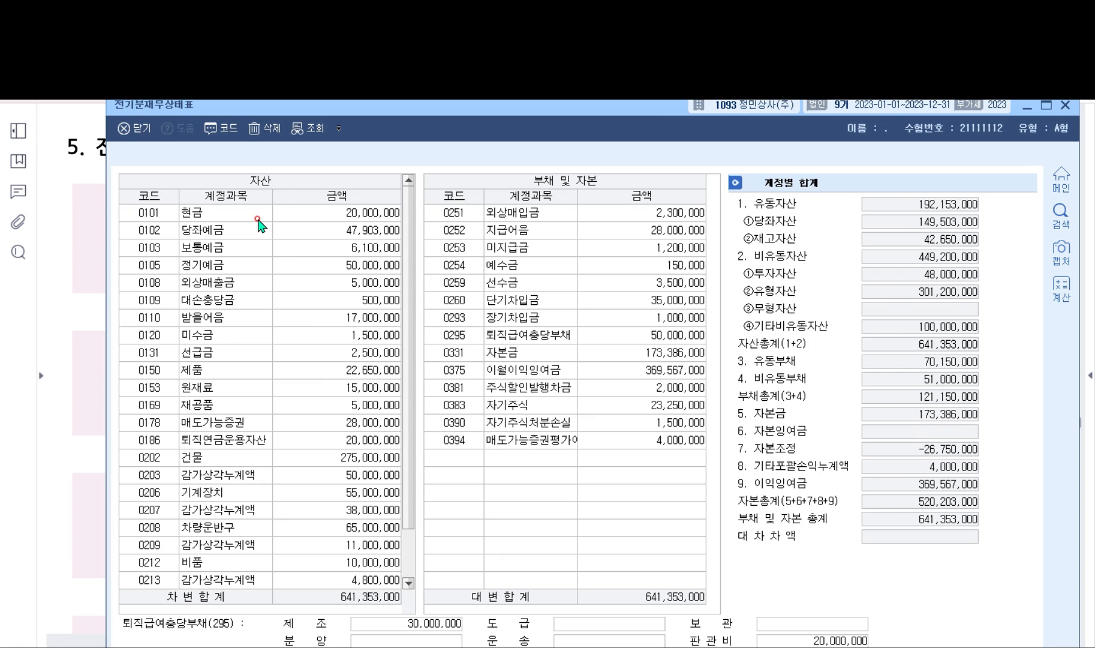
Add the 구축물 (0204) account to the 자산 list without an amount, and close 전기분재무상태표
scroll(300, 264, down, 1)
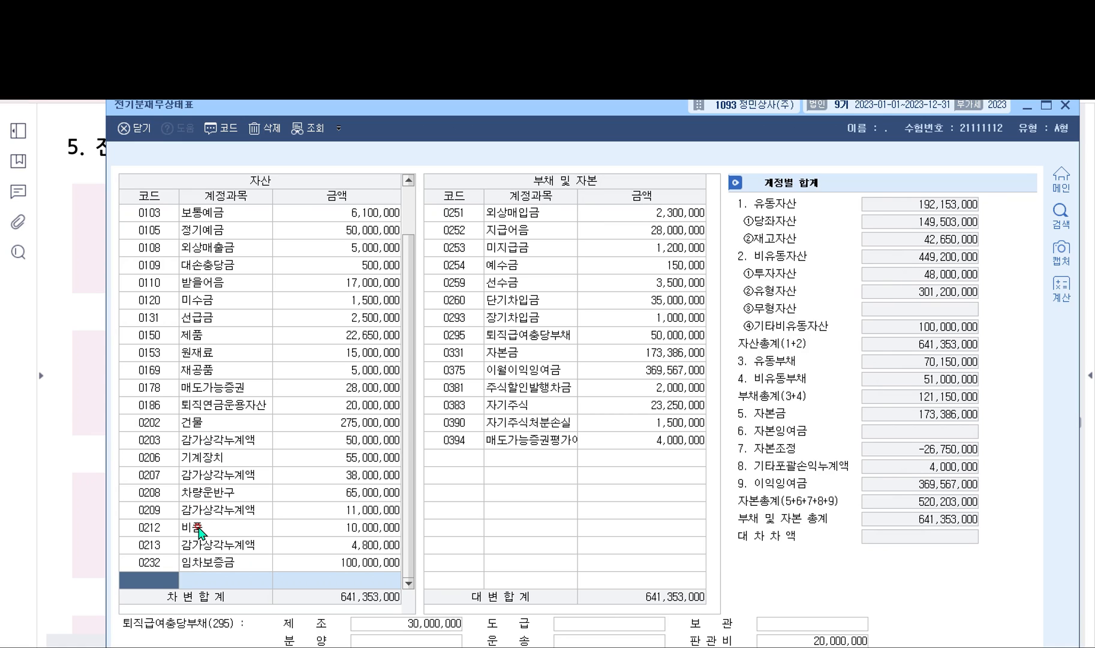
click(208, 577)
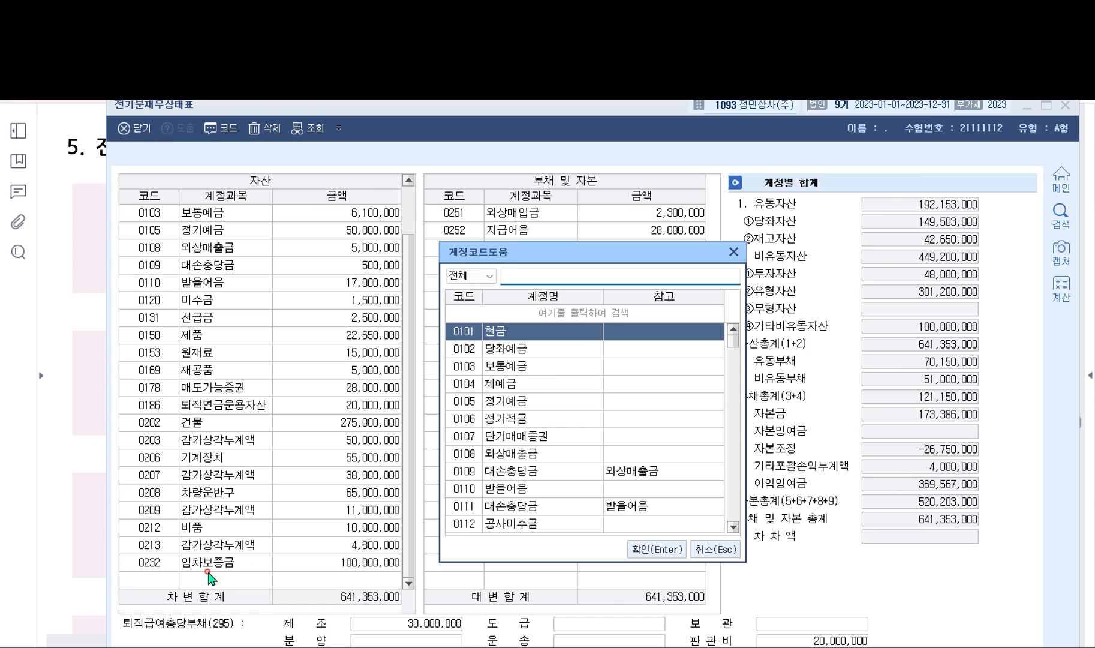
text(rn)
key(BackSpace)
key(BackSpace)
text(구축물)
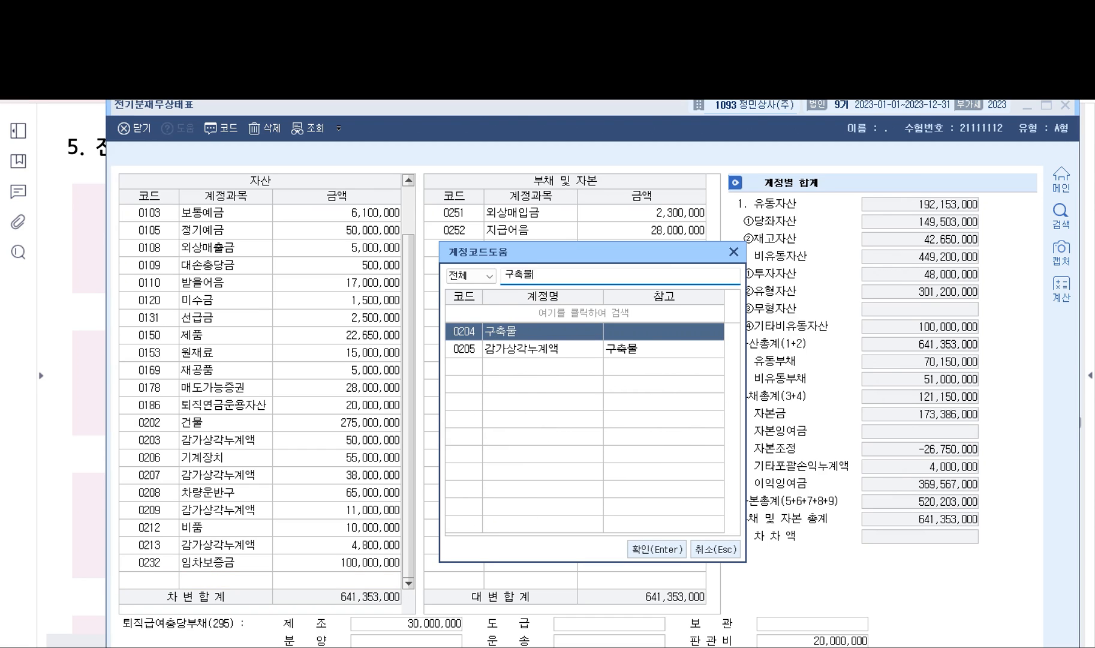
key(Return)
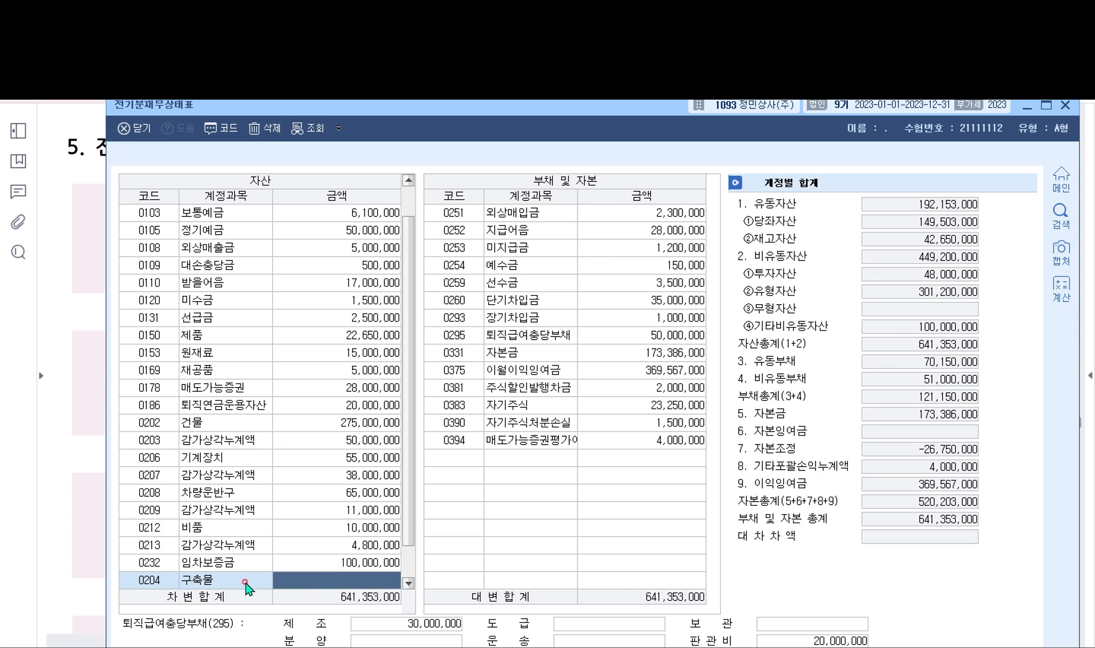
double_click(390, 583)
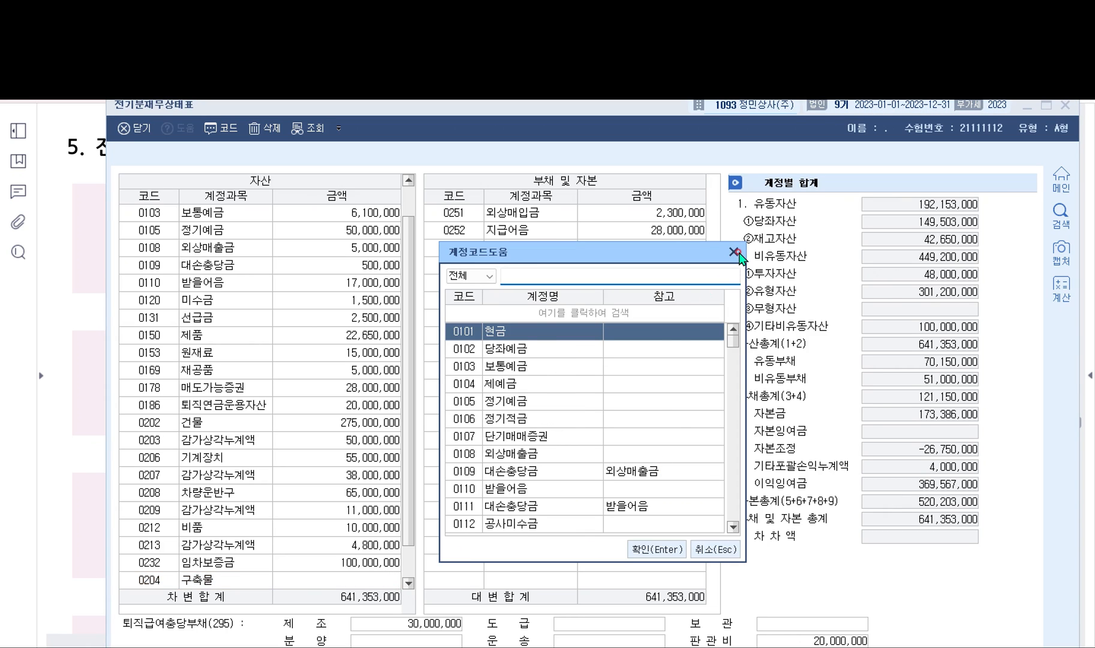
click(736, 253)
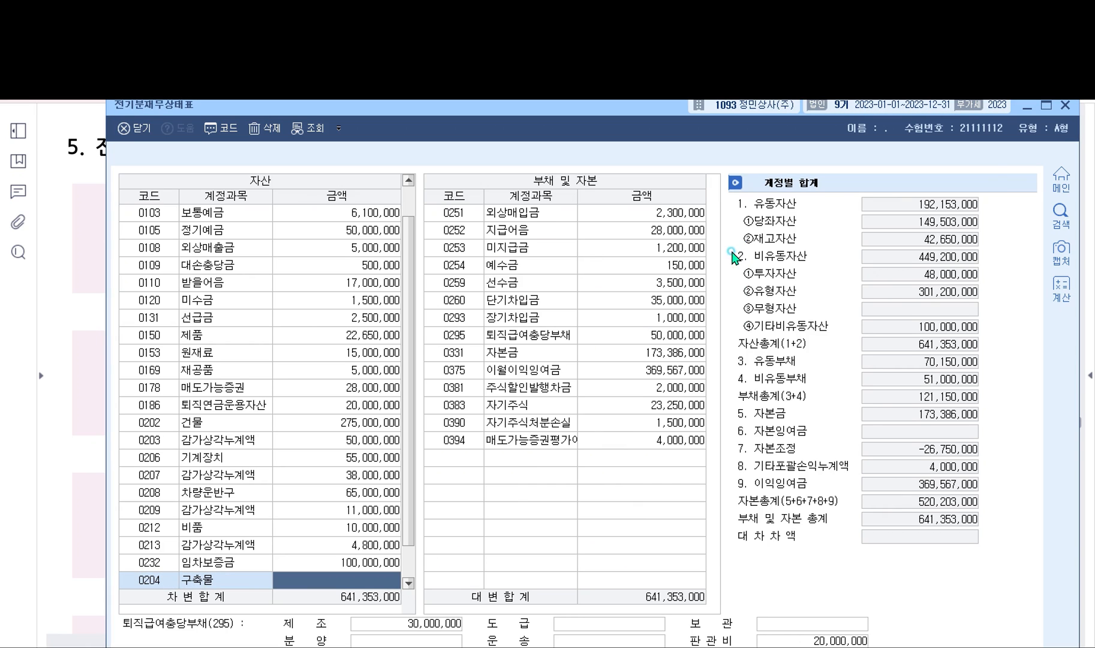
click(1063, 106)
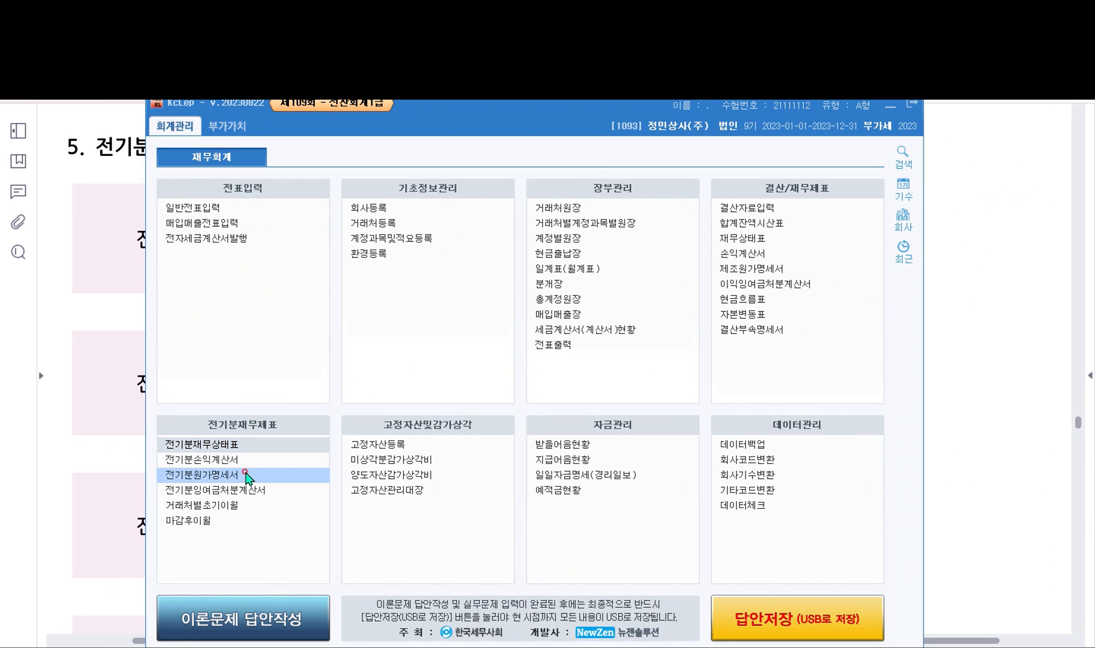
Open 전기분원가명세서, shift its window slightly upward, and check the 원재료비 (0501) breakdown
click(214, 480)
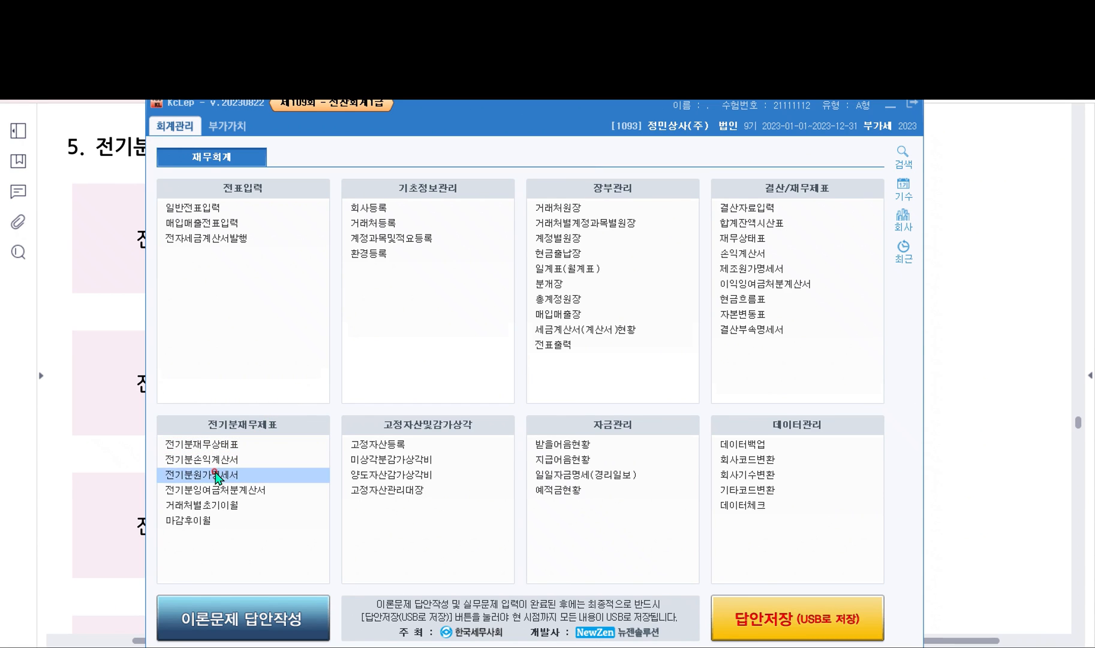
drag(427, 178, 414, 111)
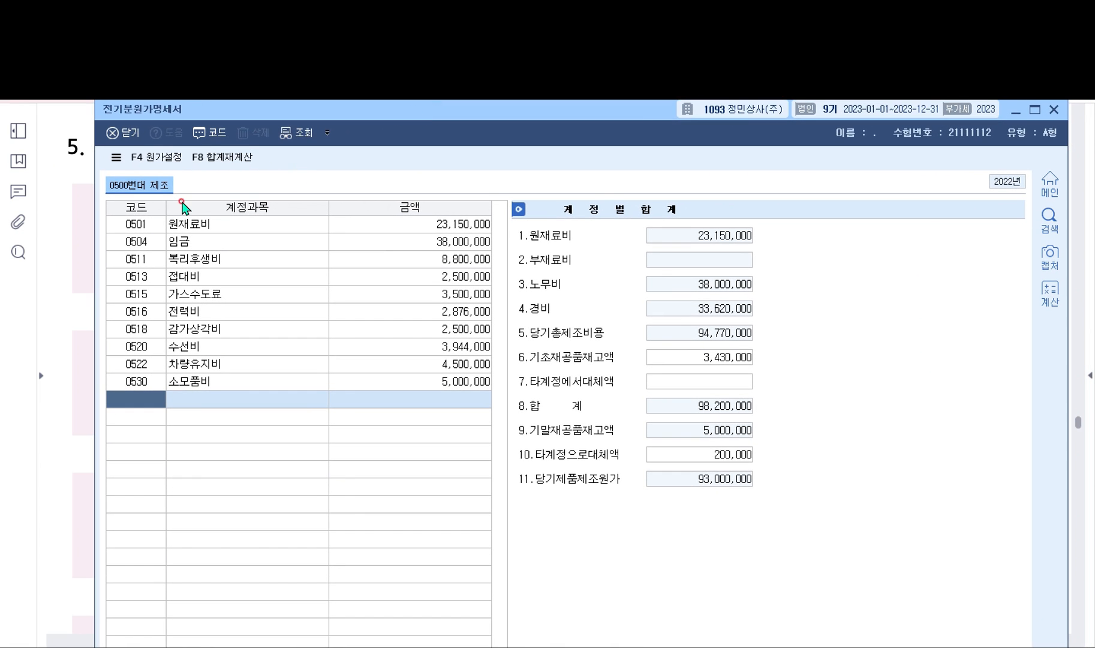
click(178, 231)
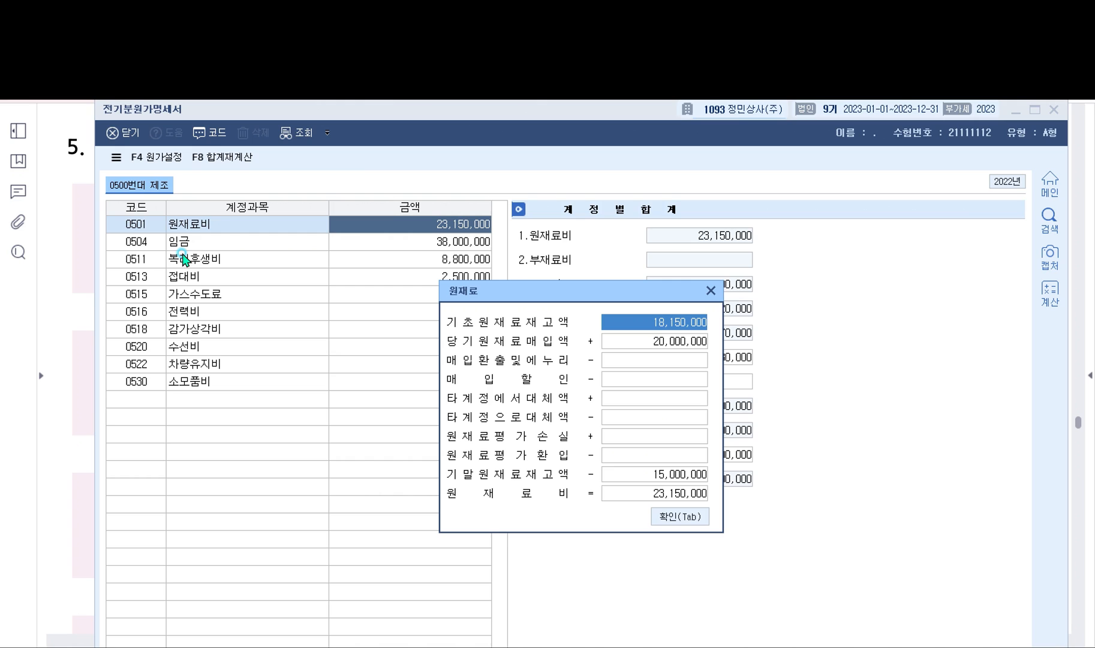
click(711, 291)
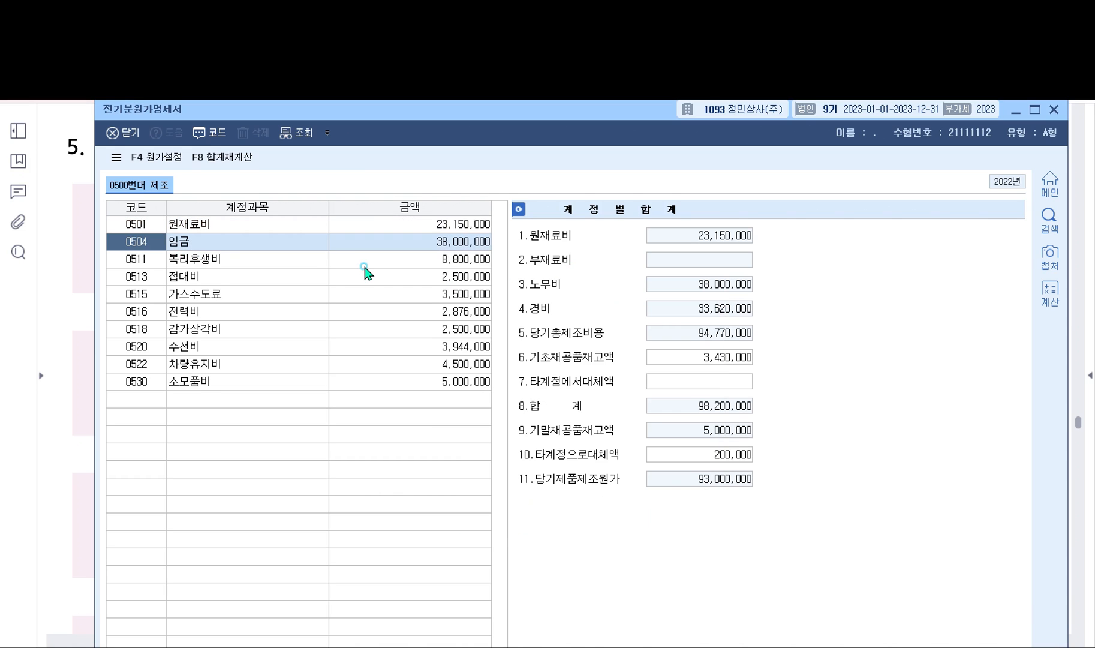
Review the manufacturing cost accounts from 복리후생비 (0511) down to 소모품비 (0530)
click(216, 259)
click(214, 277)
click(209, 295)
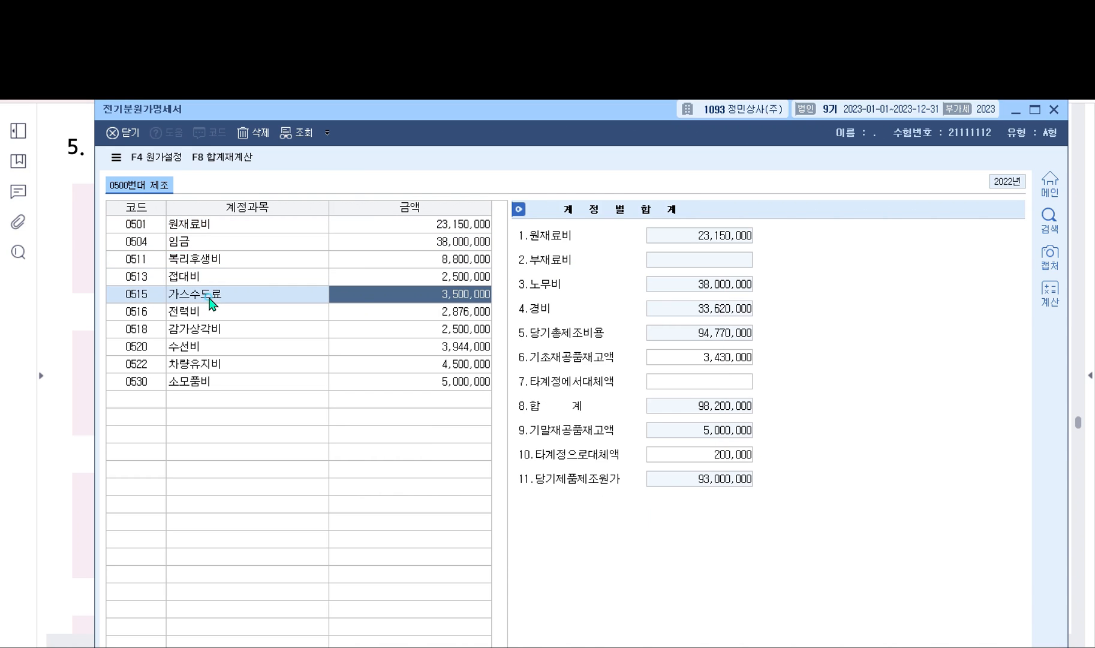
click(209, 313)
click(199, 382)
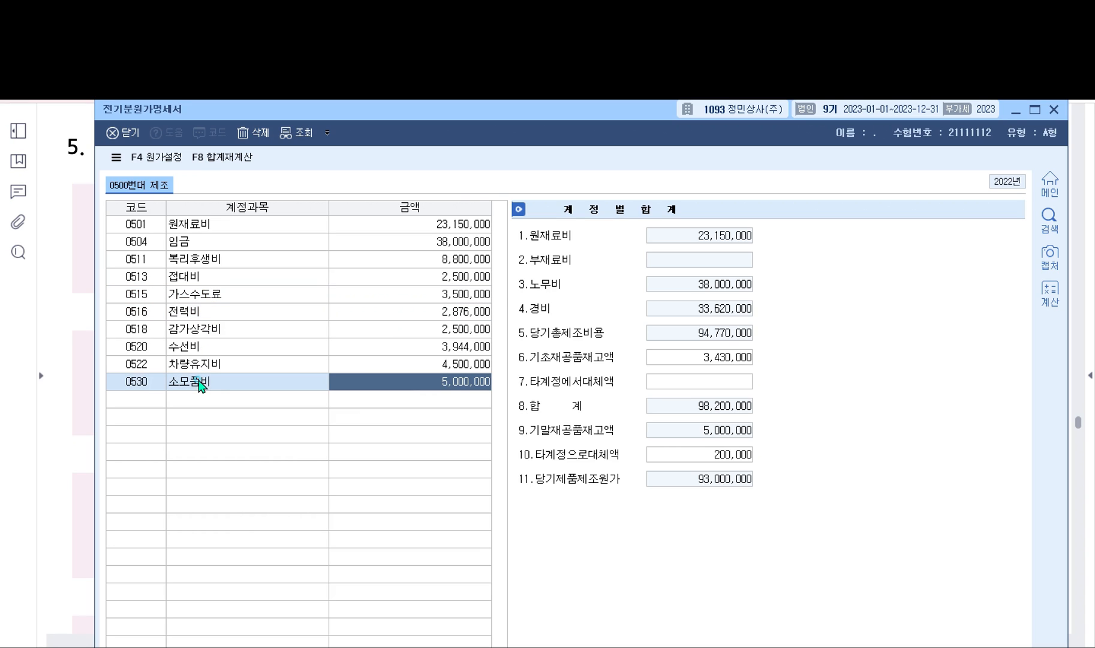
click(354, 363)
click(480, 69)
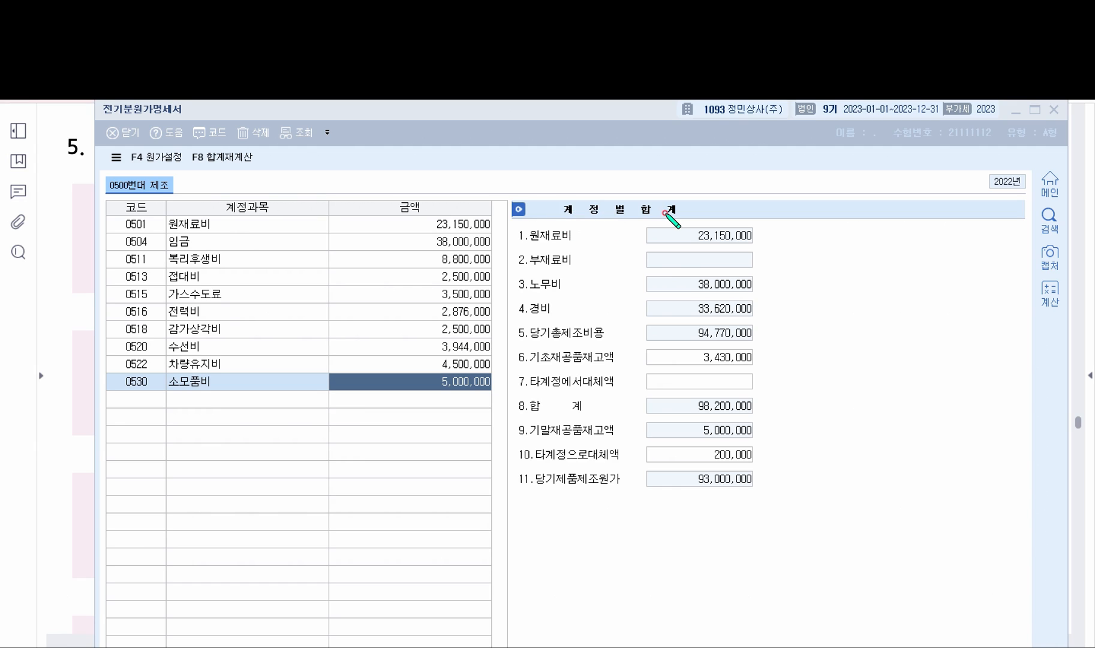
Examine in 계정별합계 how 원재료비, 노무비 and 경비 form 당기총제조비용, and how 기초재공품재고액 leads to 당기제품제조원가
mouse_move(530, 226)
mouse_down()
mouse_move(695, 222)
mouse_move(765, 243)
mouse_move(773, 280)
mouse_move(624, 327)
mouse_move(491, 295)
mouse_move(543, 235)
mouse_up()
mouse_move(748, 292)
mouse_down()
mouse_move(785, 333)
mouse_move(757, 334)
mouse_move(760, 324)
mouse_move(759, 338)
mouse_up()
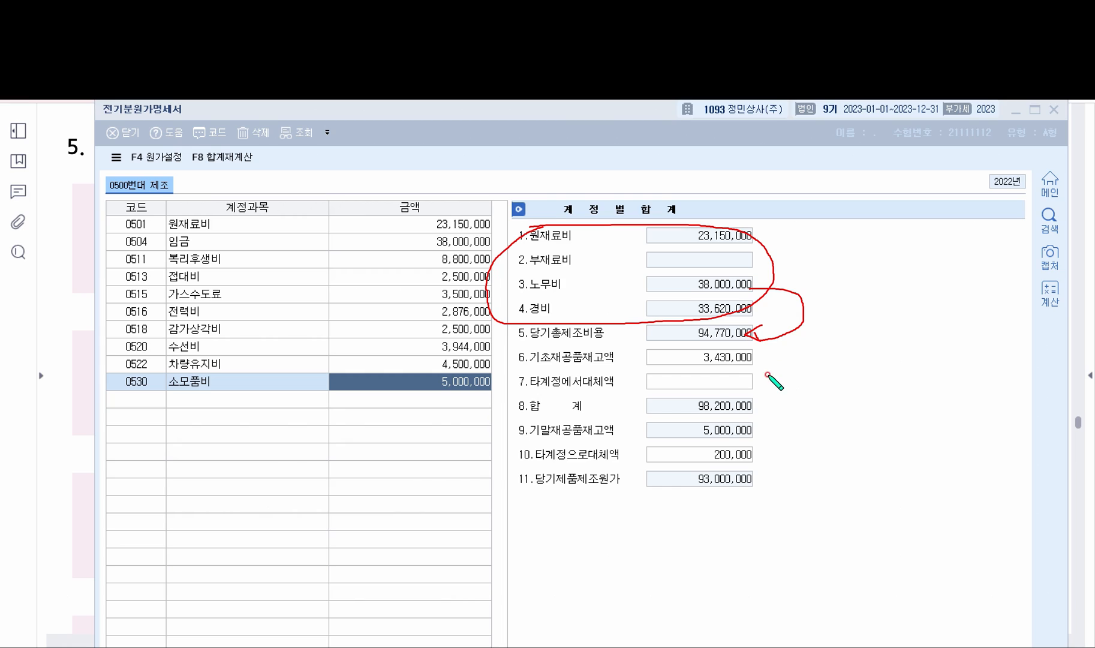
mouse_move(623, 368)
mouse_down()
mouse_move(750, 367)
mouse_move(762, 354)
mouse_move(540, 349)
mouse_move(516, 366)
mouse_up()
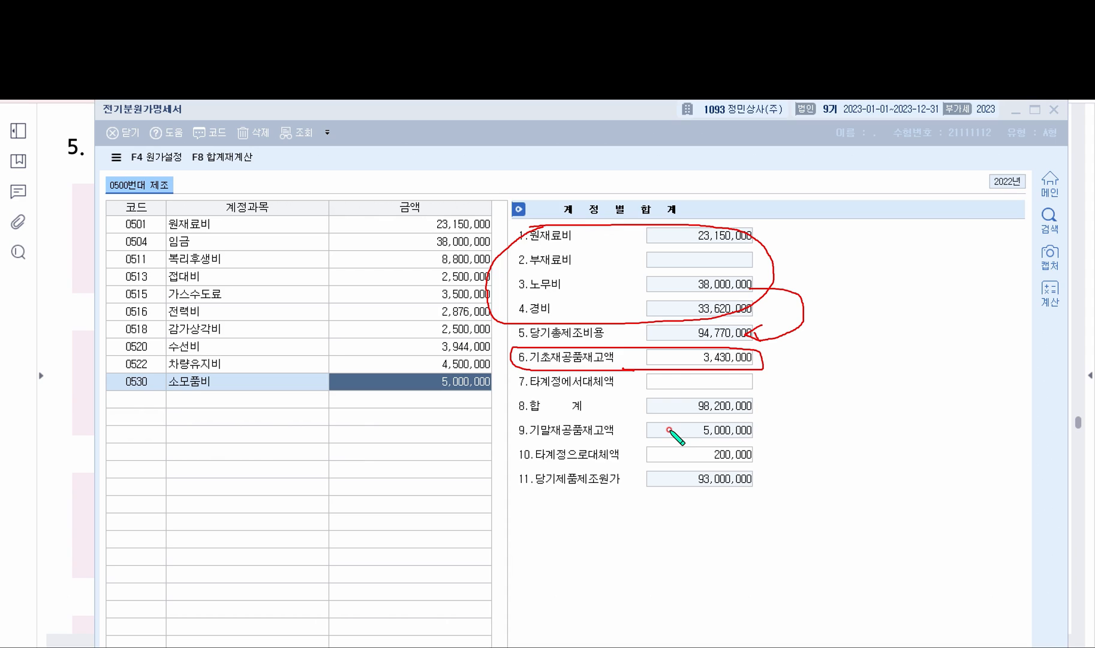
mouse_move(768, 471)
mouse_down()
mouse_move(626, 467)
mouse_move(498, 481)
mouse_move(600, 499)
mouse_move(765, 503)
mouse_move(764, 470)
mouse_move(763, 484)
mouse_up()
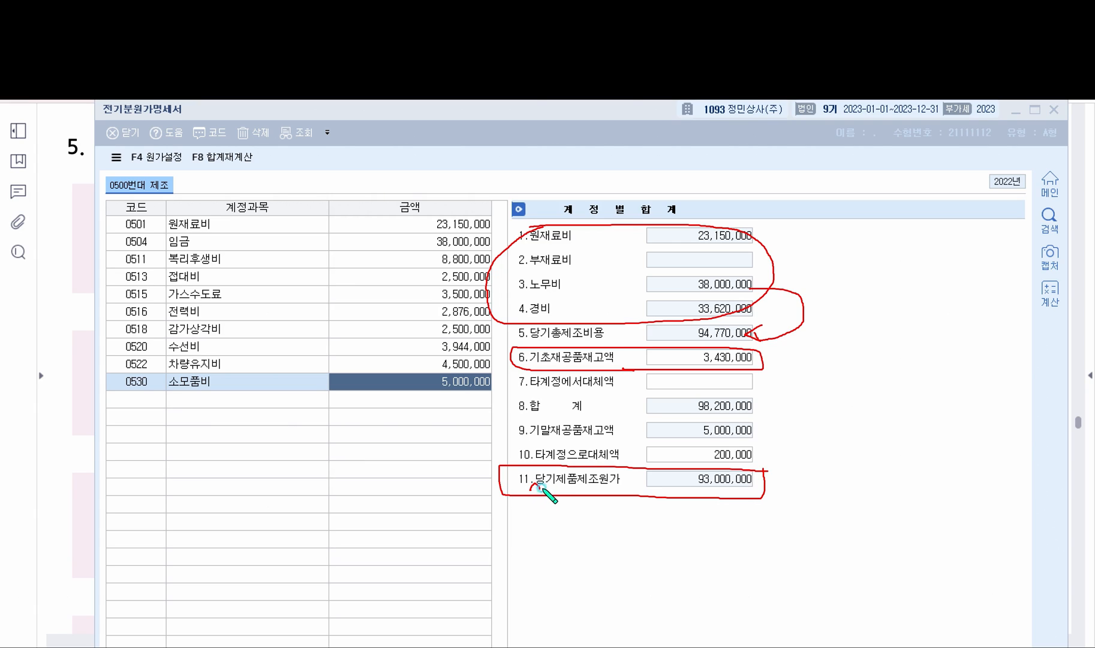
drag(554, 487, 618, 488)
click(957, 66)
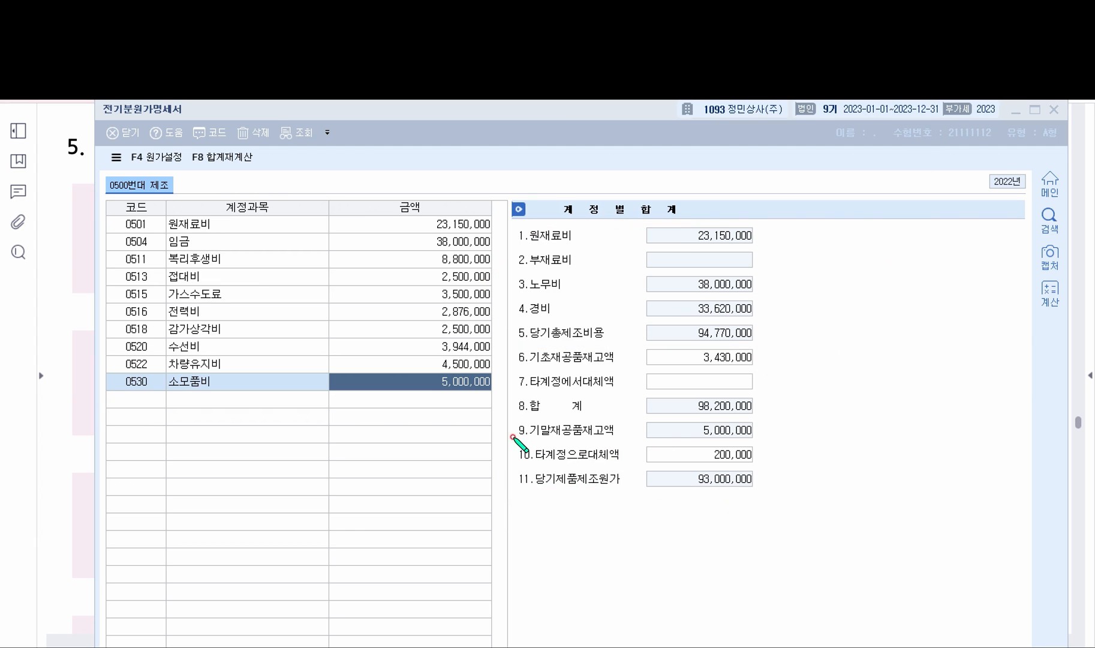
Try to edit 기말재공품재고액 directly, then enter 1,000,000 in 기초재공품재고액 and cancel the entry
mouse_move(513, 439)
mouse_down()
mouse_move(735, 441)
mouse_move(760, 420)
mouse_move(513, 422)
mouse_move(521, 440)
mouse_up()
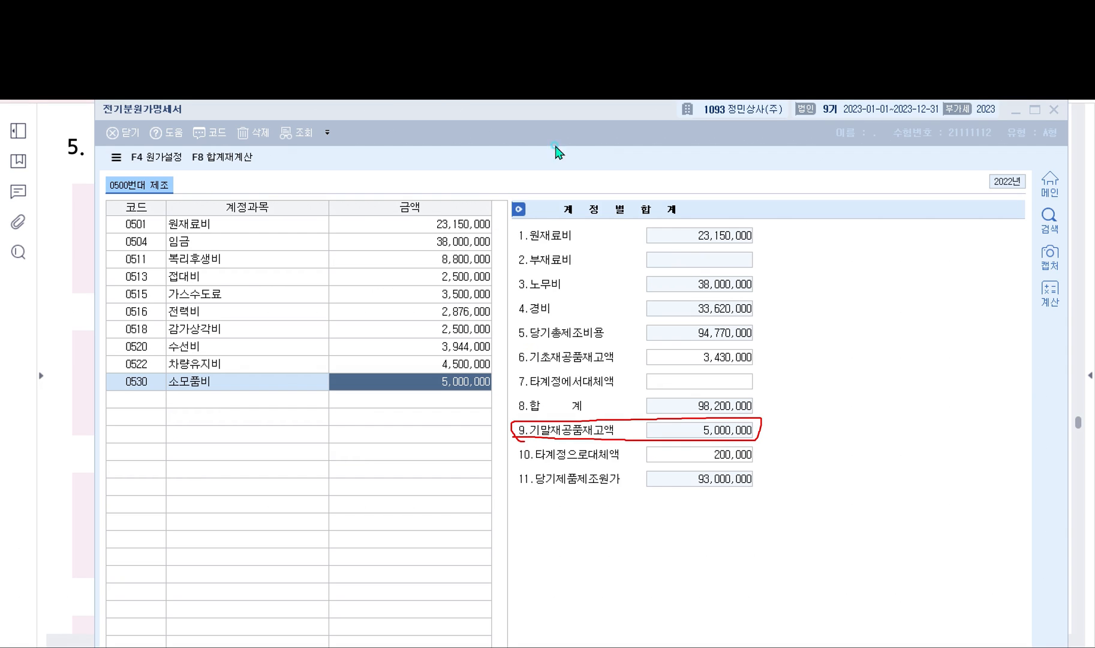
click(698, 433)
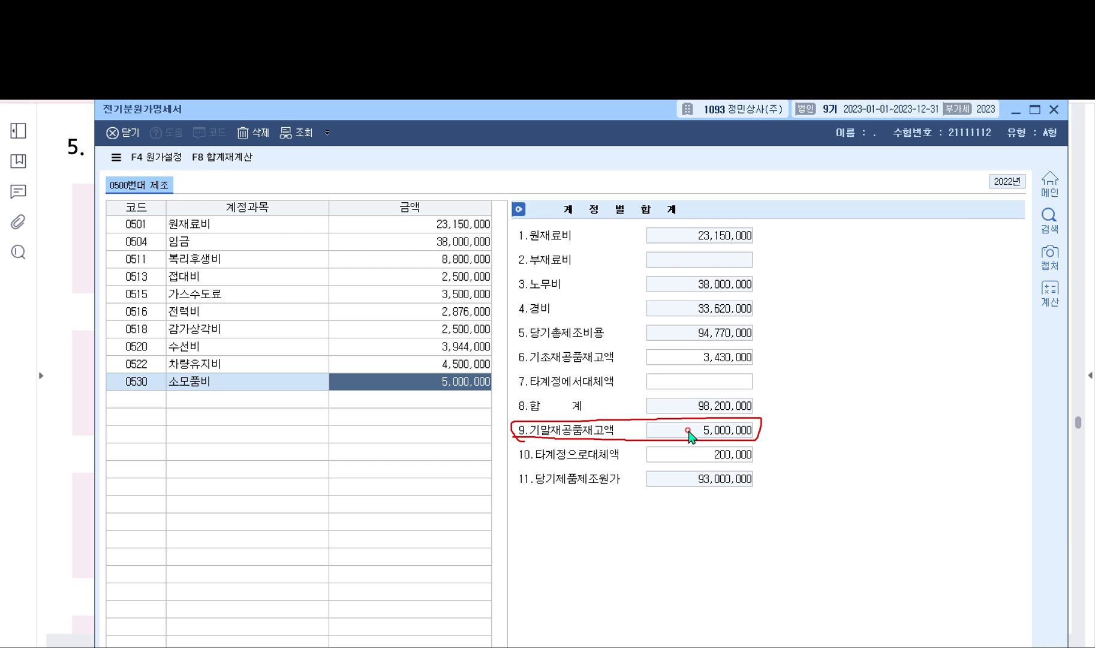
click(689, 358)
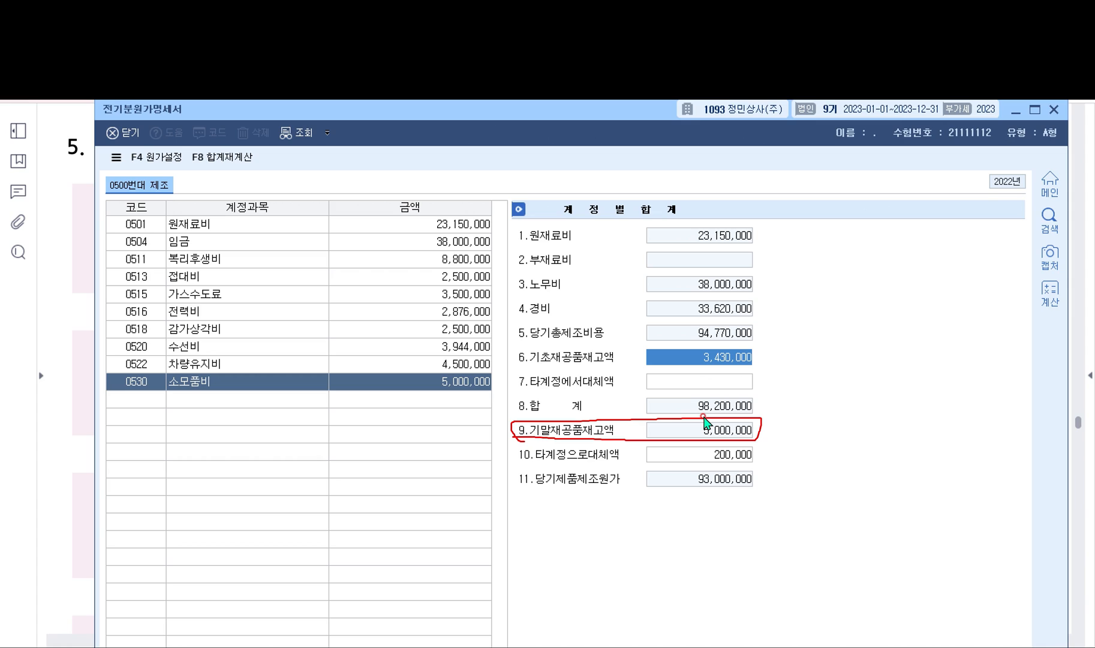
key(BackSpace)
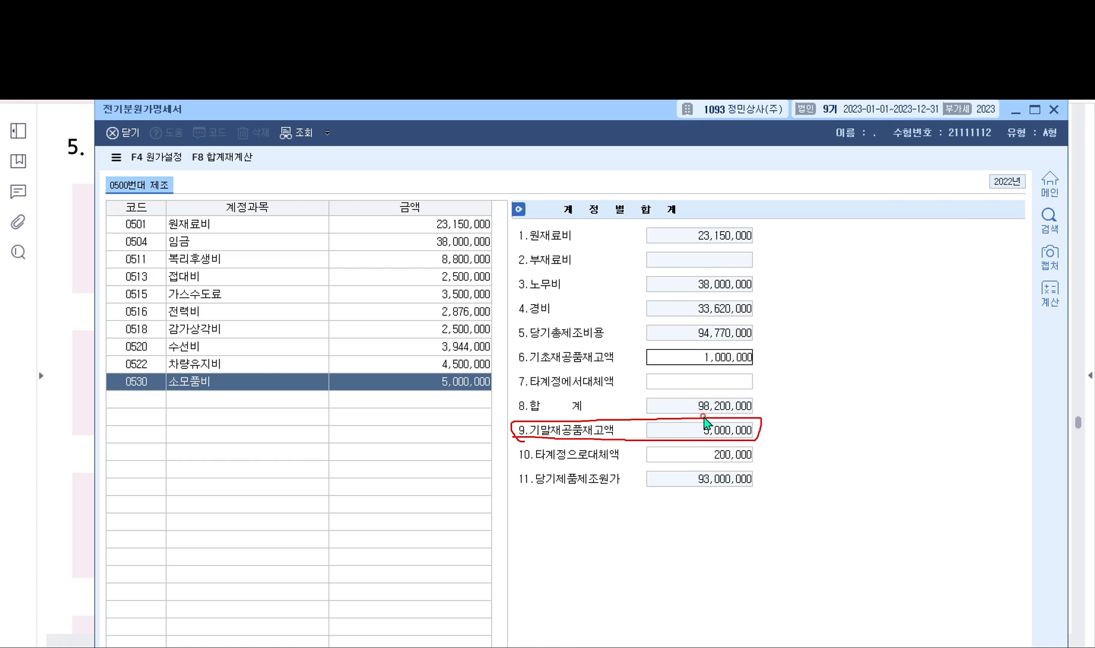
key(Escape)
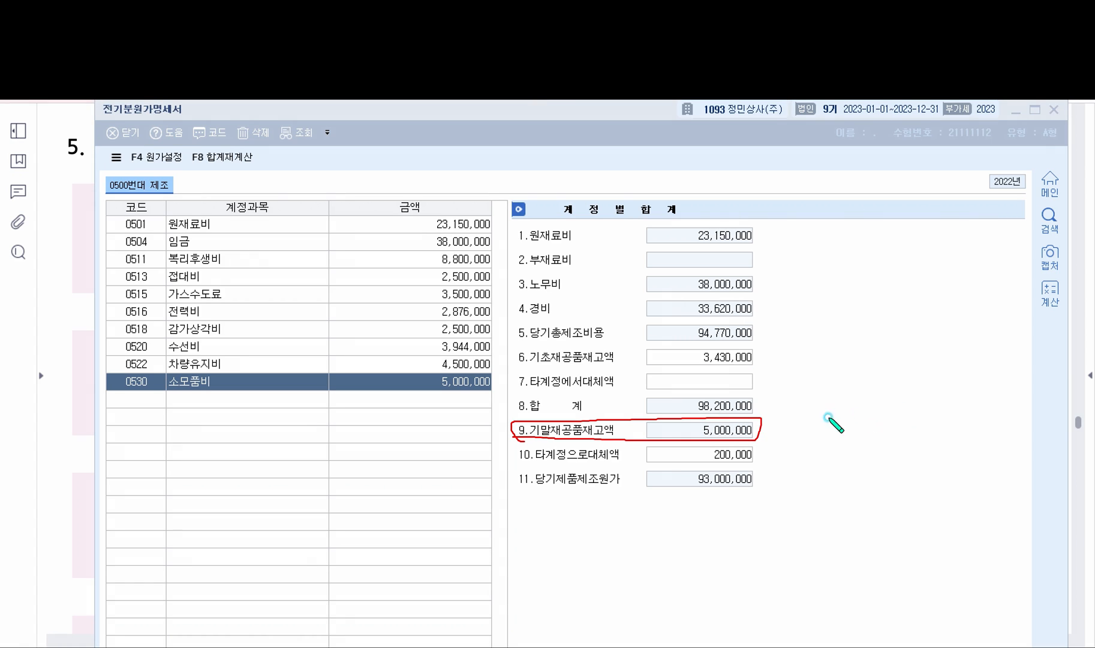
Mark 기말재공품재고액 as the figure whose source needs tracing
drag(781, 426, 835, 426)
mouse_move(807, 409)
mouse_down()
mouse_move(775, 429)
mouse_move(798, 449)
mouse_up()
drag(855, 410, 861, 436)
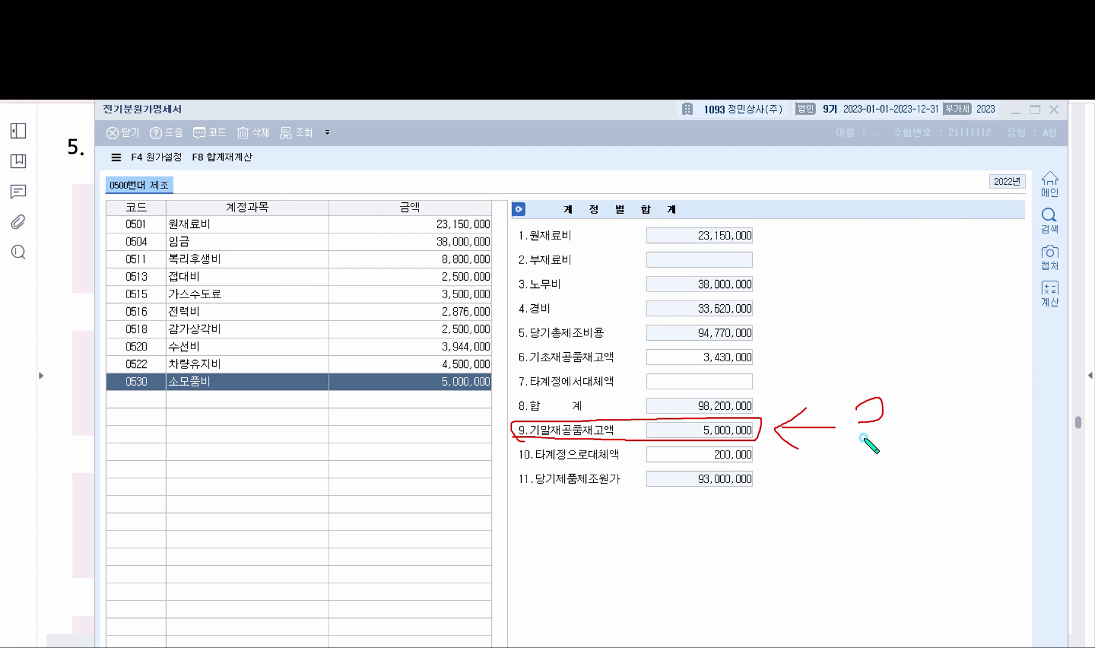
click(863, 449)
mouse_move(667, 433)
mouse_down()
mouse_move(664, 579)
mouse_move(682, 569)
mouse_move(748, 583)
mouse_up()
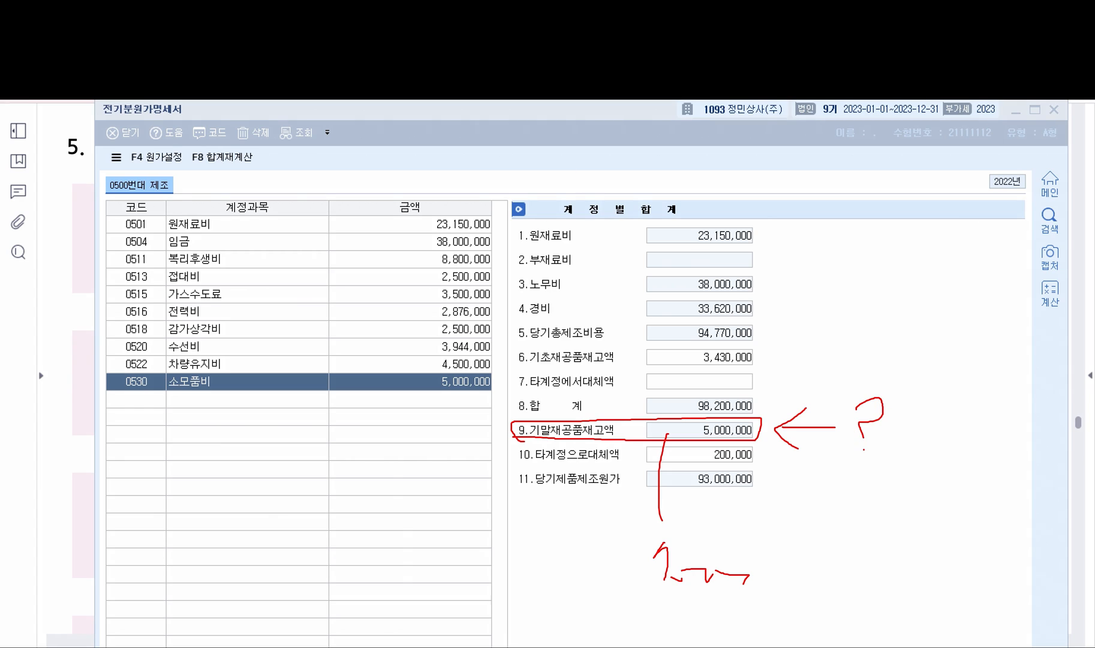
key(Escape)
Close 전기분원가명세서, reopen 전기분재무상태표 and look up the 제품 (0150) and 재공품 (0169) balances
click(1053, 110)
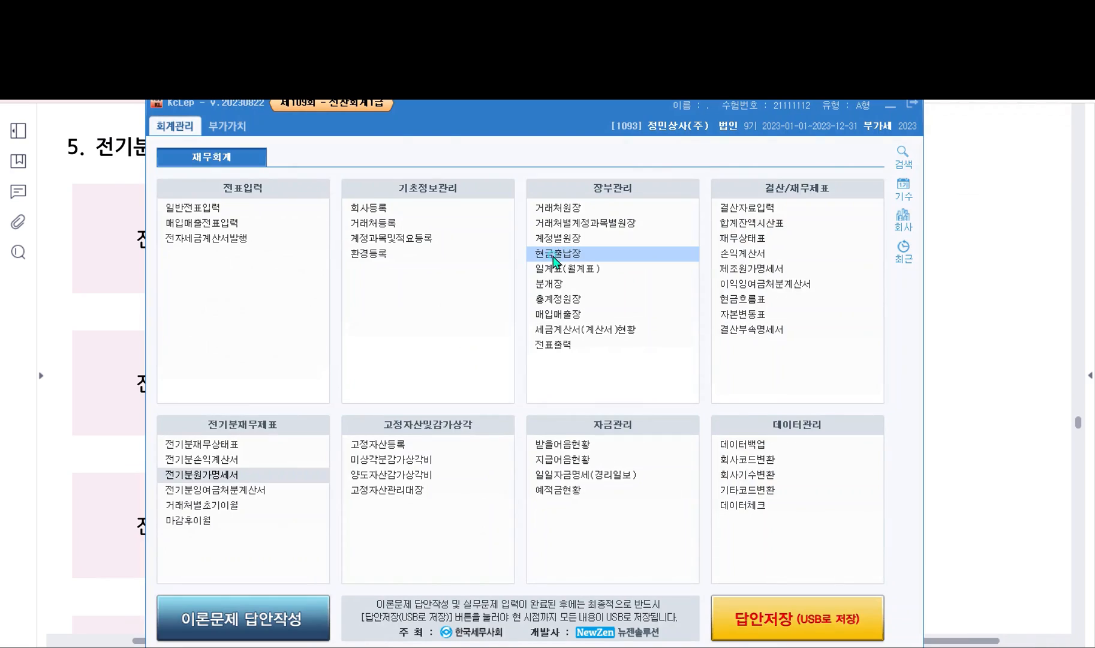
click(180, 446)
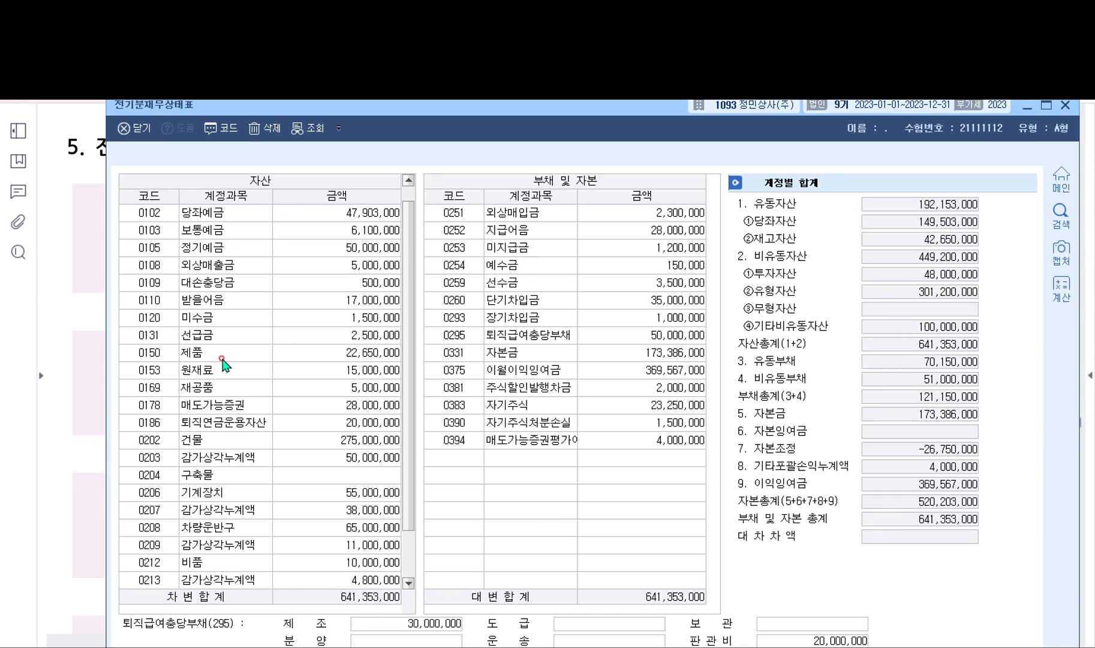
click(218, 356)
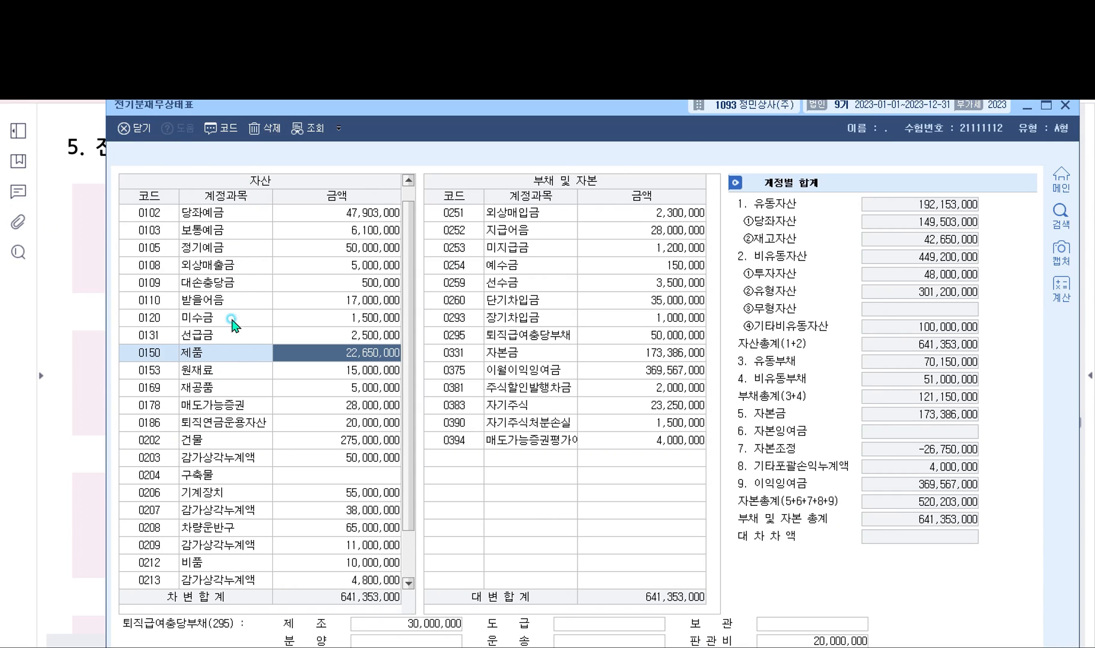
click(226, 387)
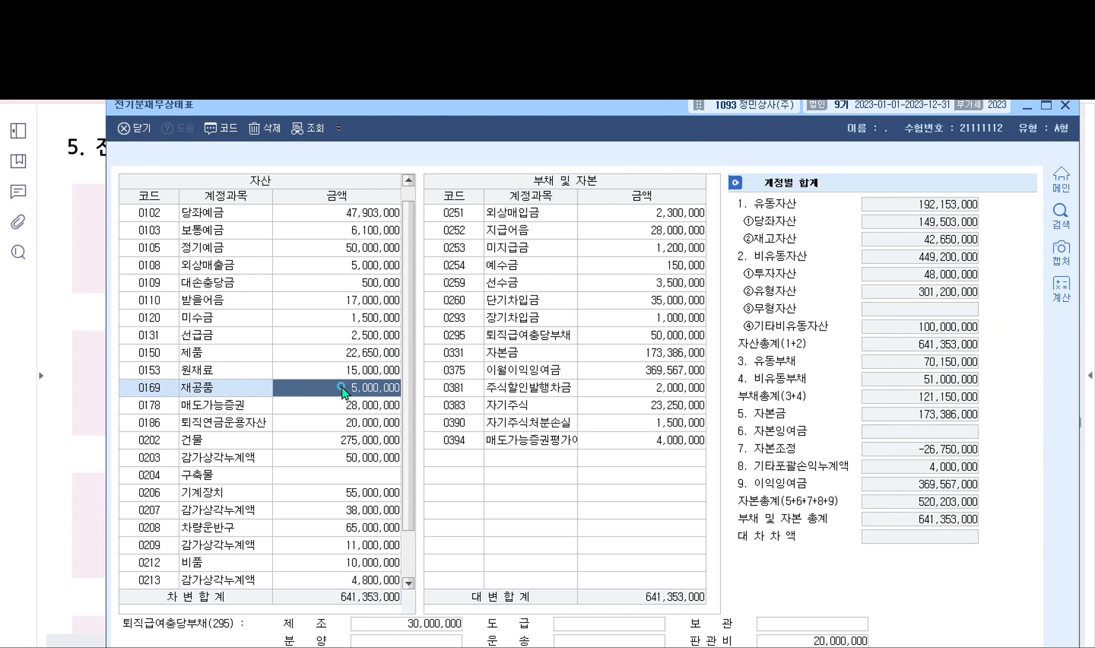
Place 전기분원가명세서 beside 전기분재무상태표 and trace 재공품 (0169) to 기말재공품재고액
key(alt+Tab)
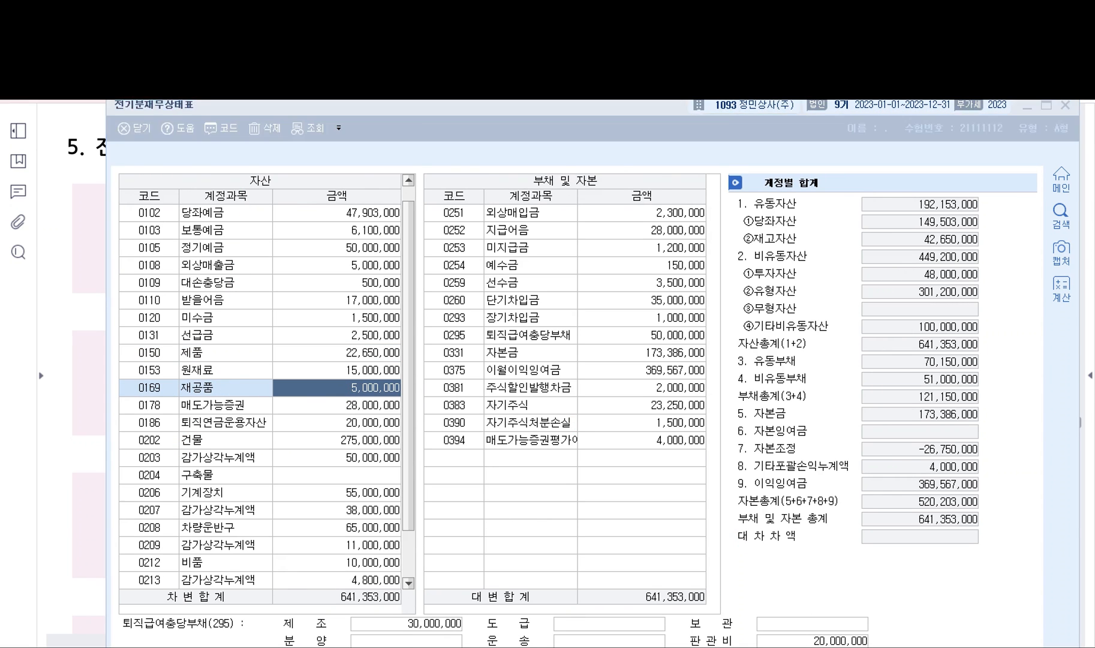
drag(471, 106, 780, 108)
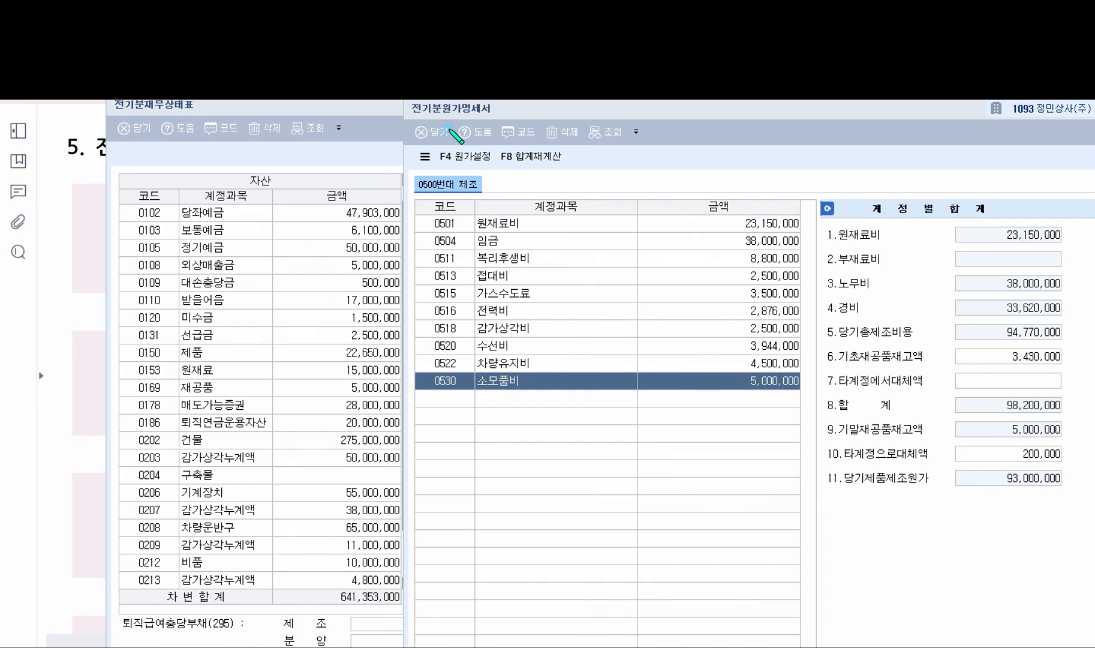
mouse_move(1084, 432)
mouse_down()
mouse_move(823, 444)
mouse_move(992, 417)
mouse_move(1079, 421)
mouse_move(1075, 434)
mouse_up()
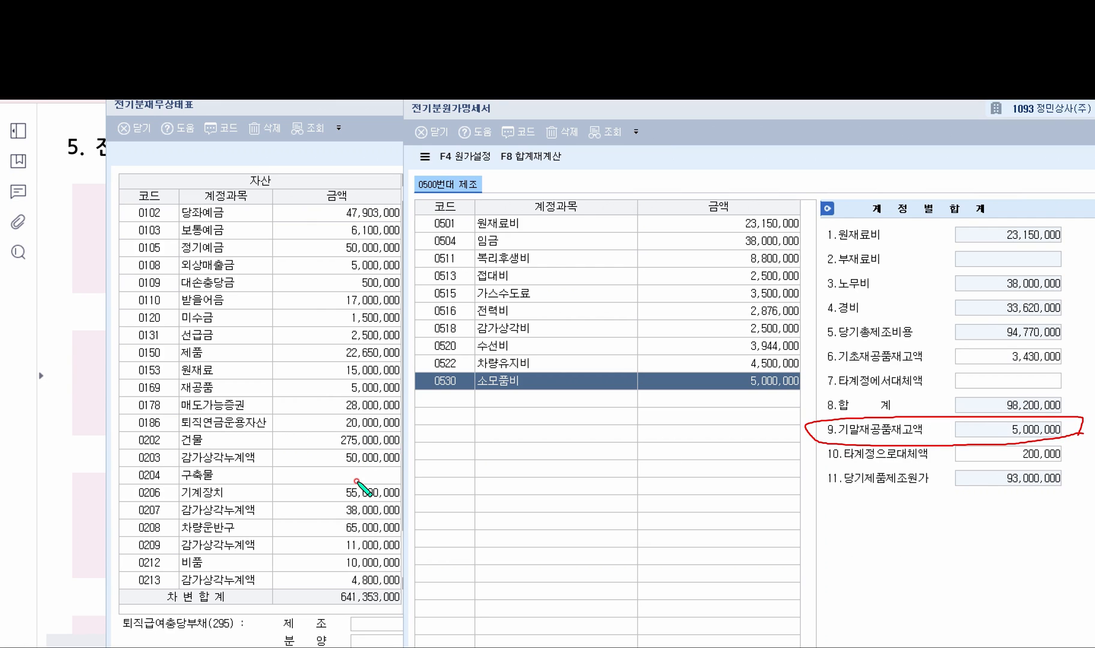
mouse_move(191, 379)
mouse_down()
mouse_move(158, 377)
mouse_move(305, 420)
mouse_move(379, 398)
mouse_move(168, 374)
mouse_up()
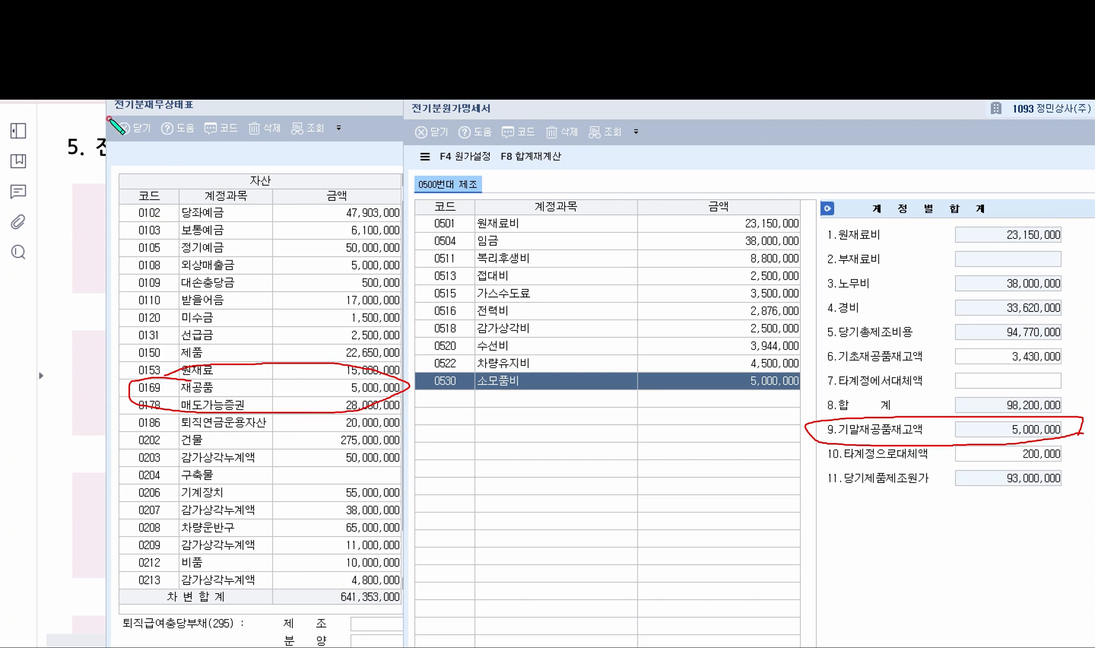
drag(109, 112, 200, 109)
drag(410, 120, 496, 120)
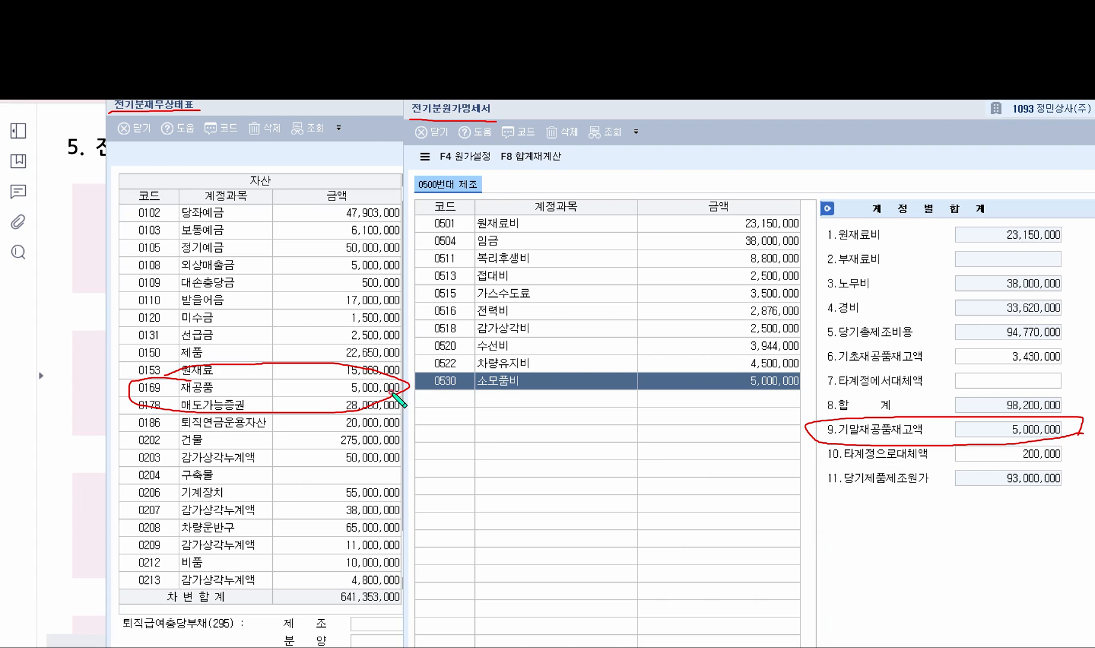
mouse_move(391, 387)
mouse_down()
mouse_move(779, 461)
mouse_move(793, 439)
mouse_move(805, 492)
mouse_up()
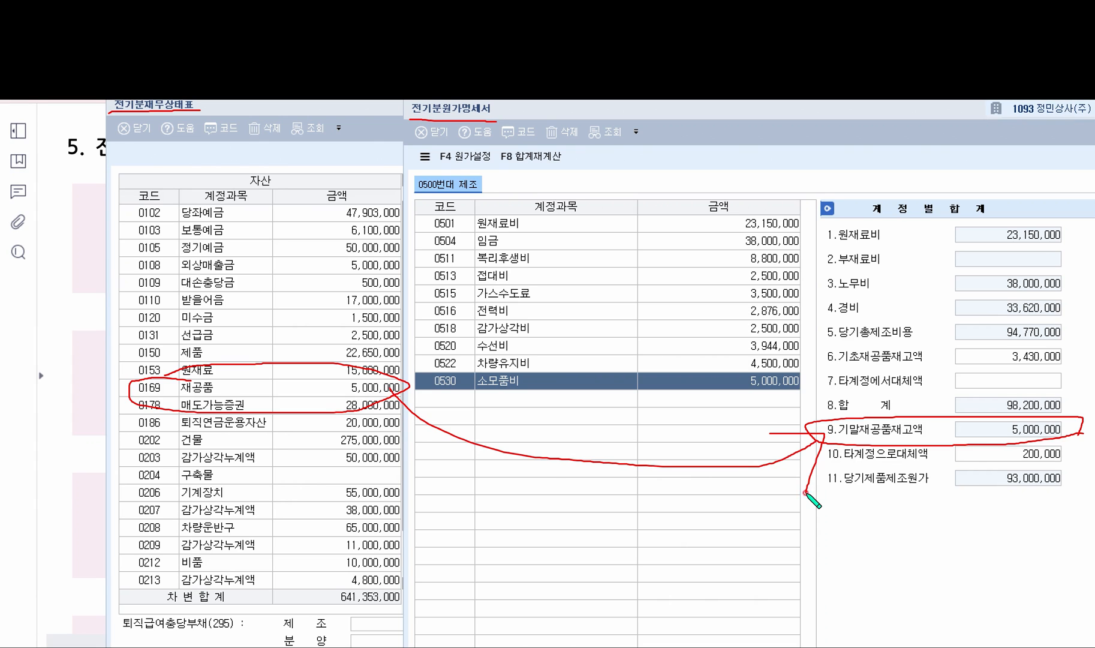
Set the 재공품 (0169) amount to 7,000,000 in 전기분재무상태표 and close the statement
click(322, 119)
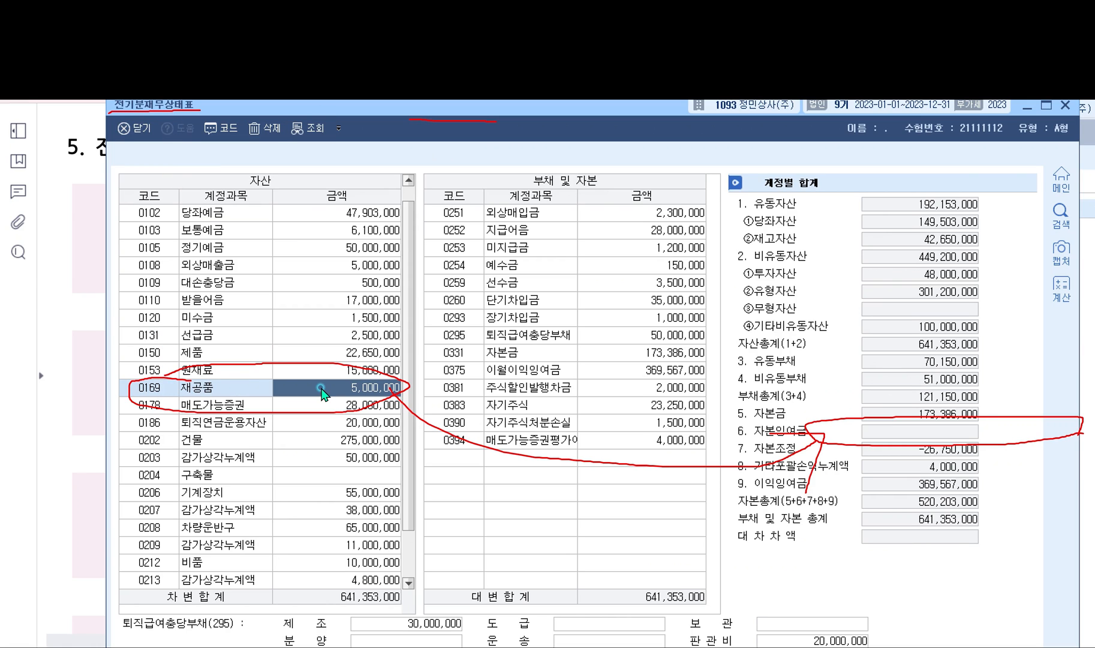
text(7000000)
key(Return)
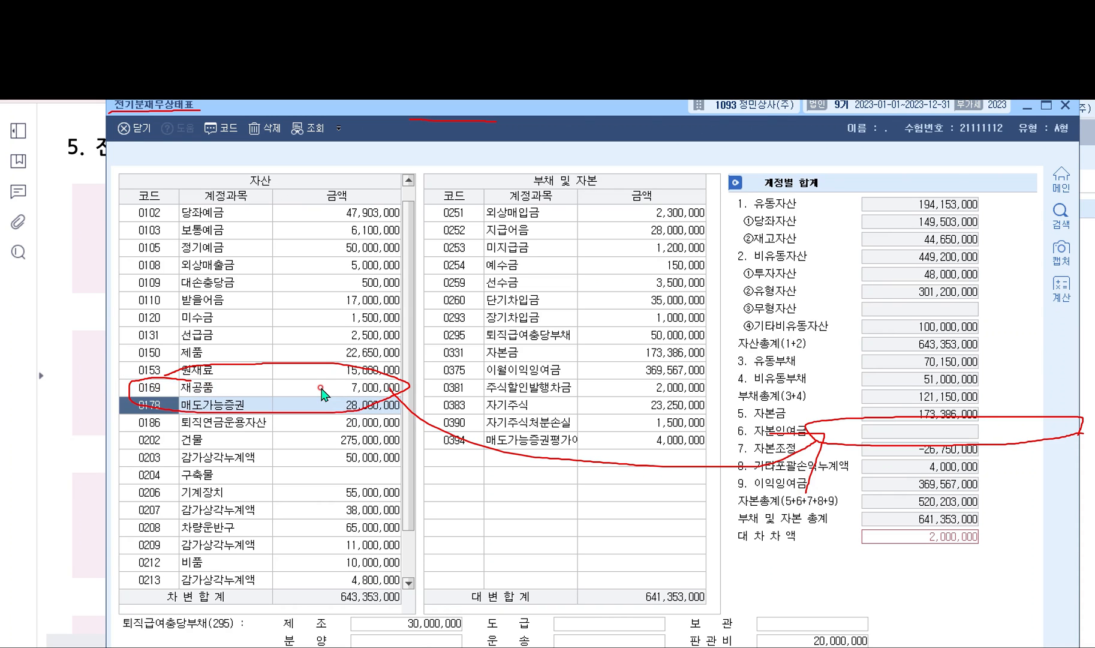
click(321, 389)
click(1064, 106)
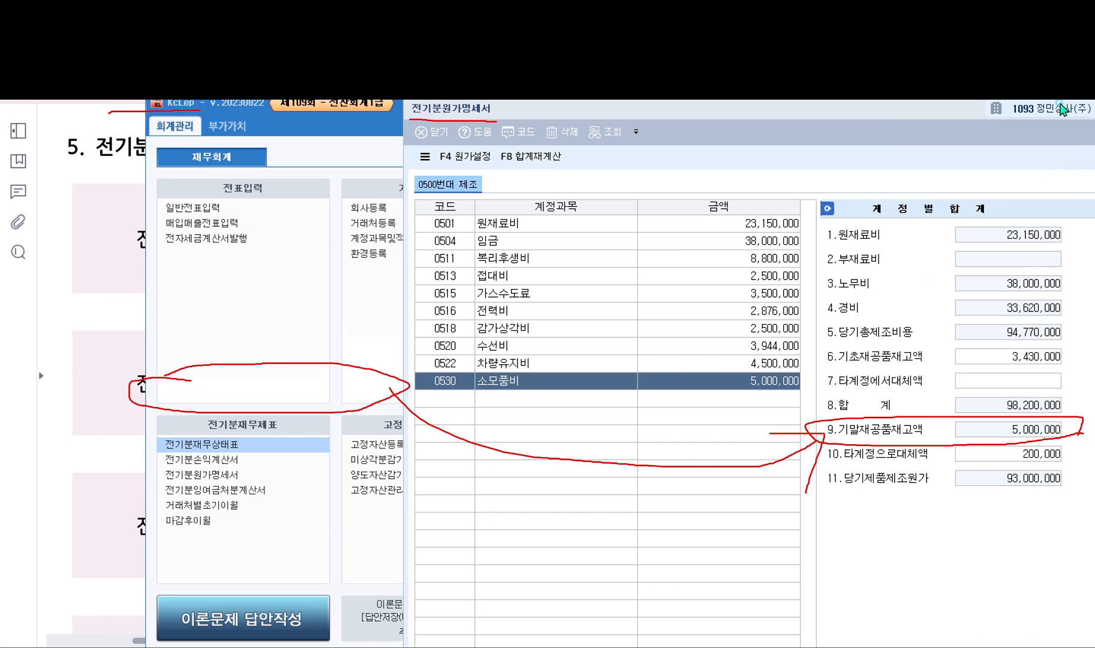
Close and reopen 전기분원가명세서 so that 기말재공품재고액 is updated from the edited 전기분재무상태표
drag(877, 109, 470, 162)
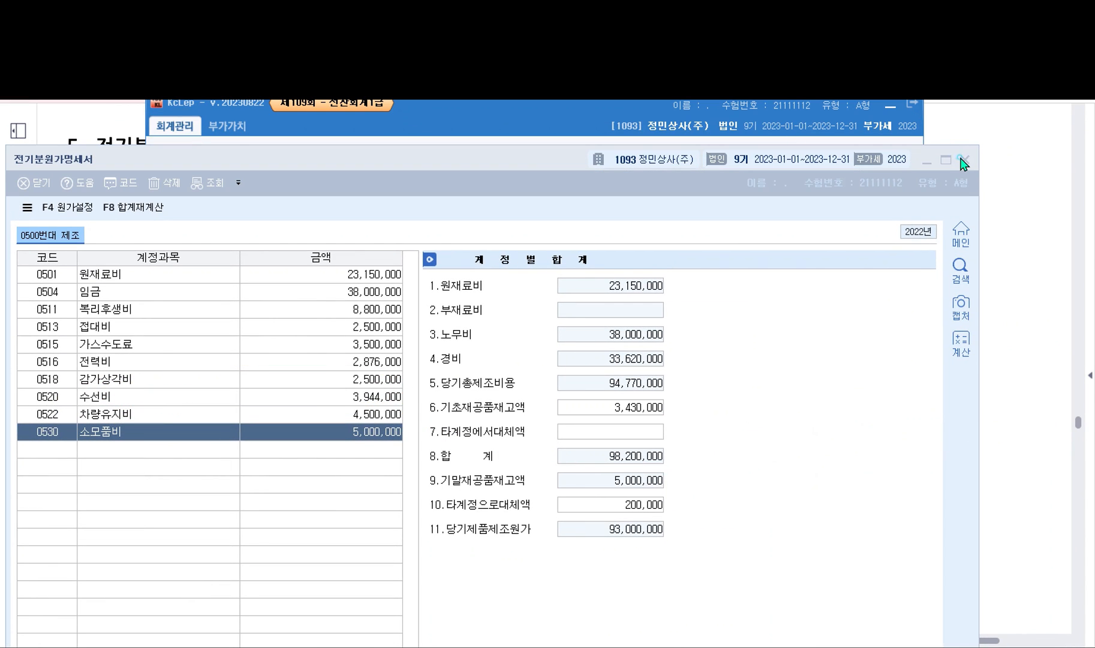
click(965, 159)
click(227, 474)
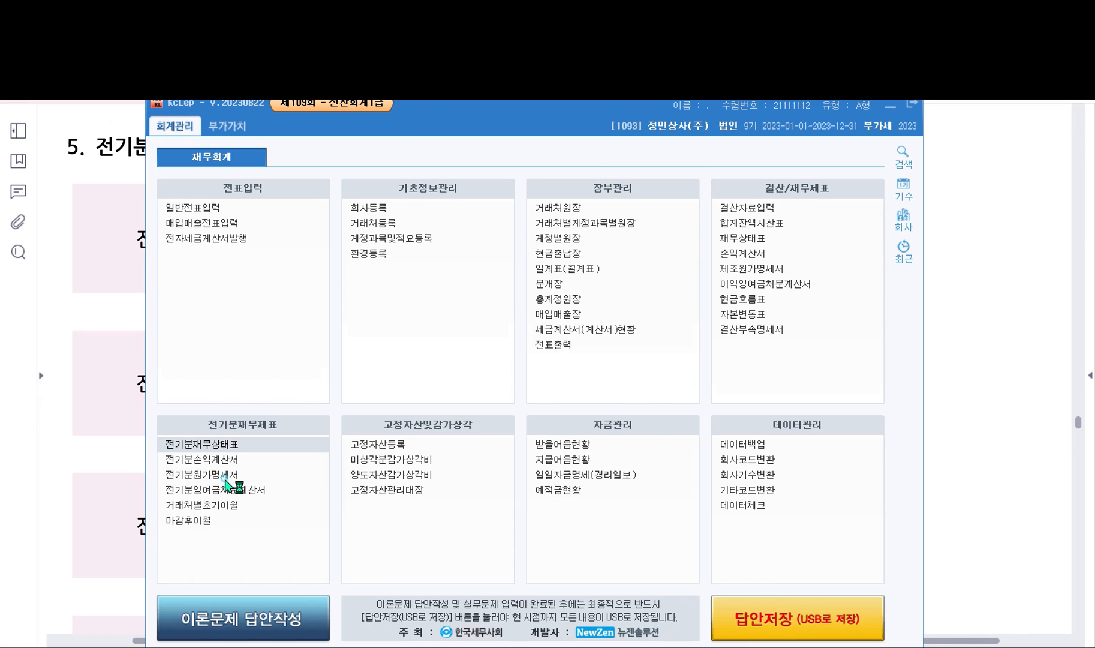
click(225, 479)
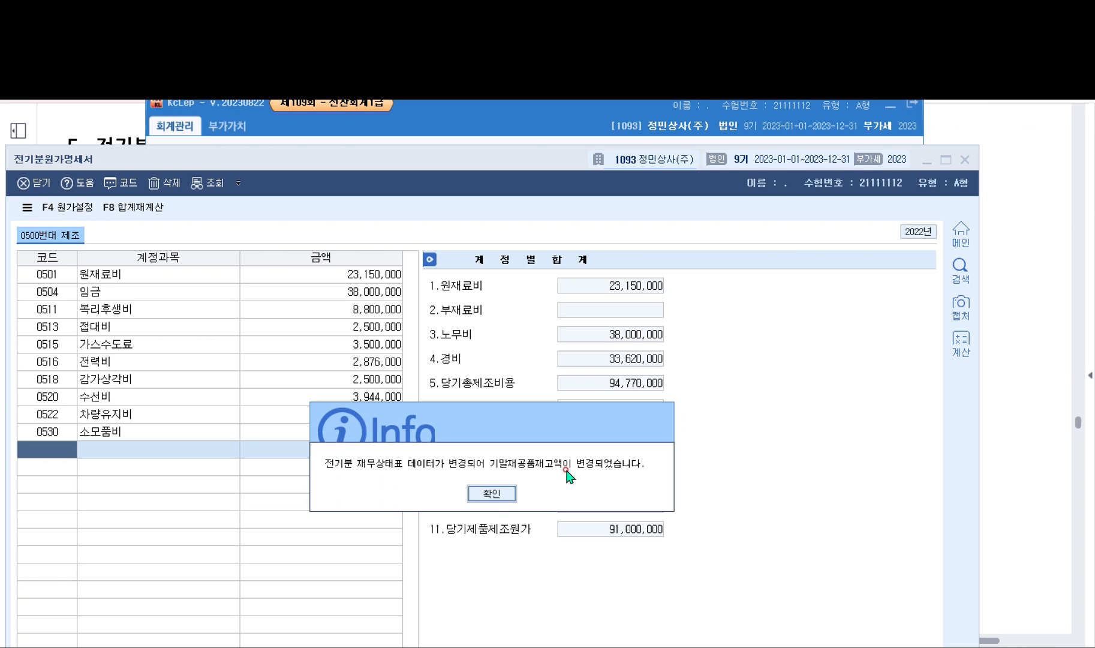
click(492, 493)
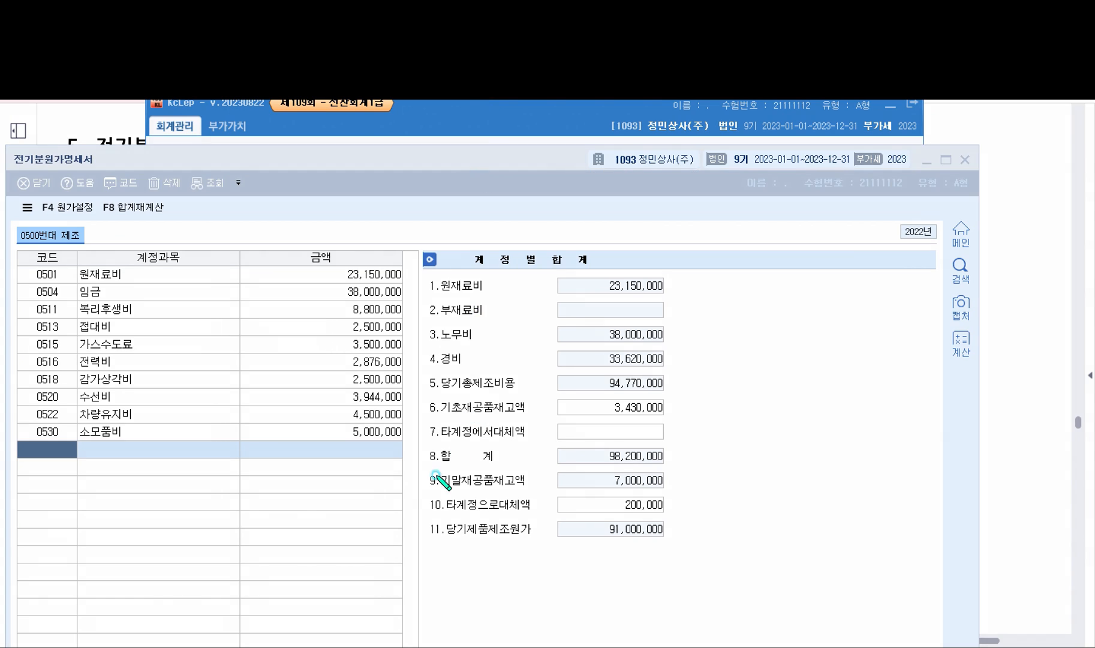
Mark 기말재공품재고액 and 당기제품제조원가, circle the whole statement as affected, and clear the markings
mouse_move(413, 489)
mouse_down()
mouse_move(687, 486)
mouse_move(588, 464)
mouse_move(420, 463)
mouse_move(414, 489)
mouse_up()
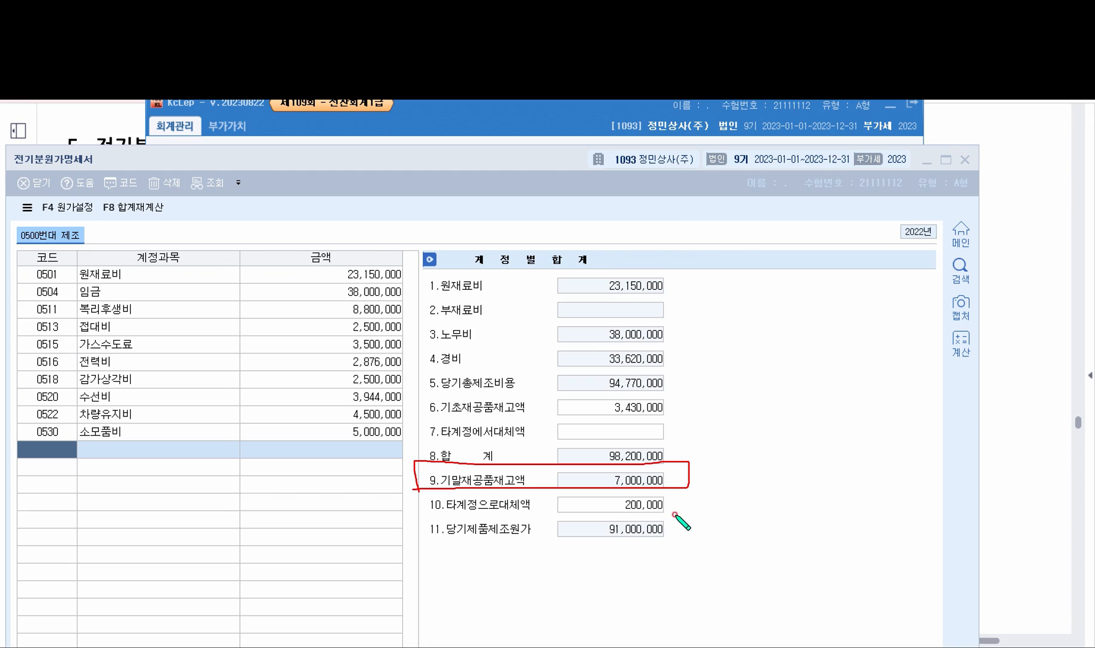
mouse_move(674, 514)
mouse_down()
mouse_move(435, 518)
mouse_move(425, 553)
mouse_move(599, 557)
mouse_move(672, 537)
mouse_move(671, 511)
mouse_up()
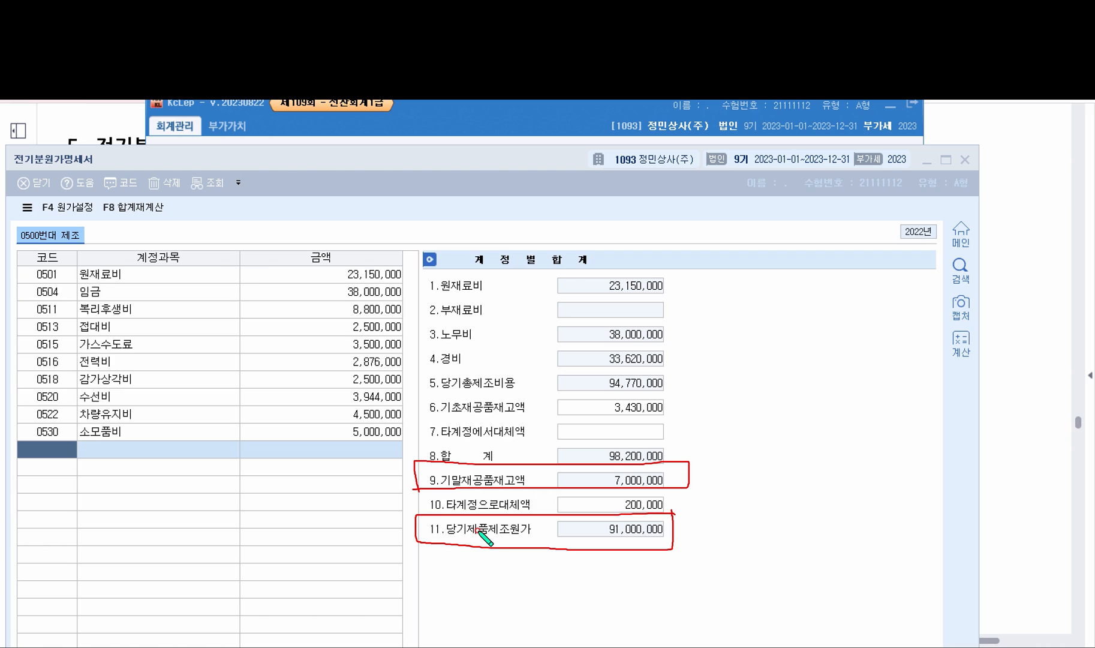
mouse_move(420, 489)
mouse_down()
mouse_move(200, 479)
mouse_move(12, 295)
mouse_move(654, 268)
mouse_move(764, 447)
mouse_move(579, 490)
mouse_up()
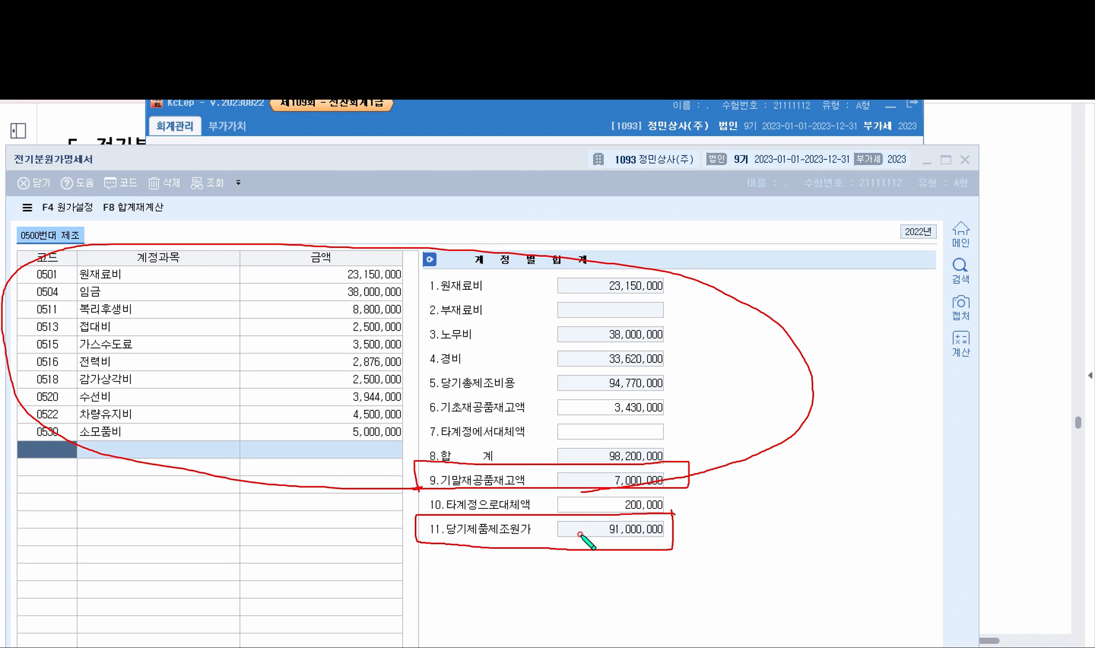
key(Escape)
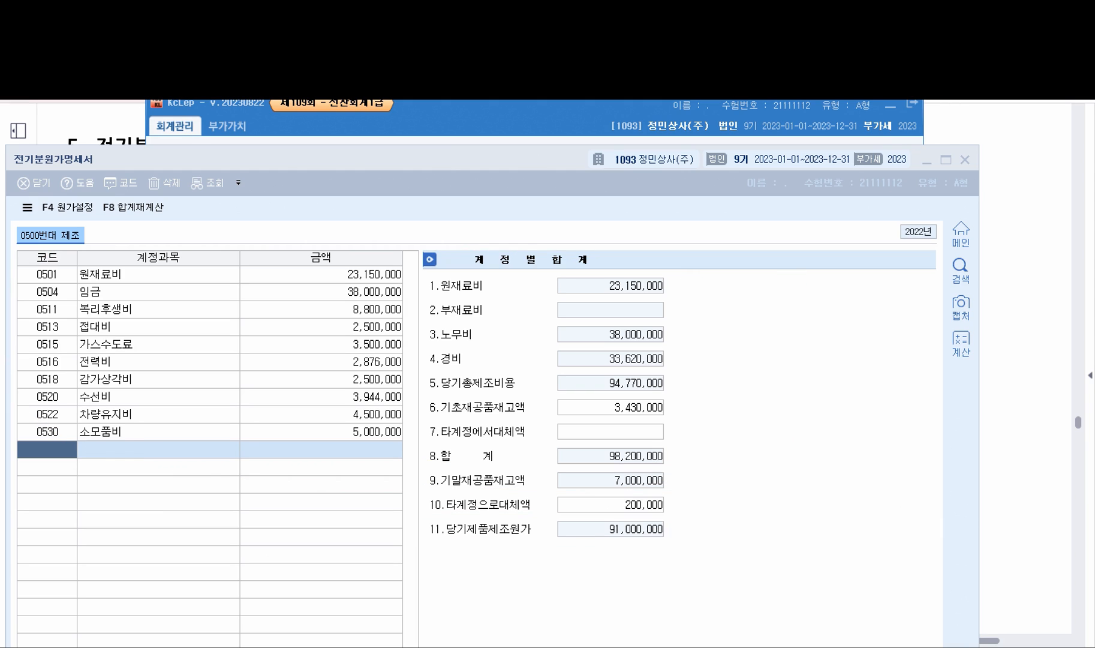
Open the 원재료비 (0501) breakdown, check 당기원재료매입액 and circle 기말원재료재고액
drag(369, 161, 437, 129)
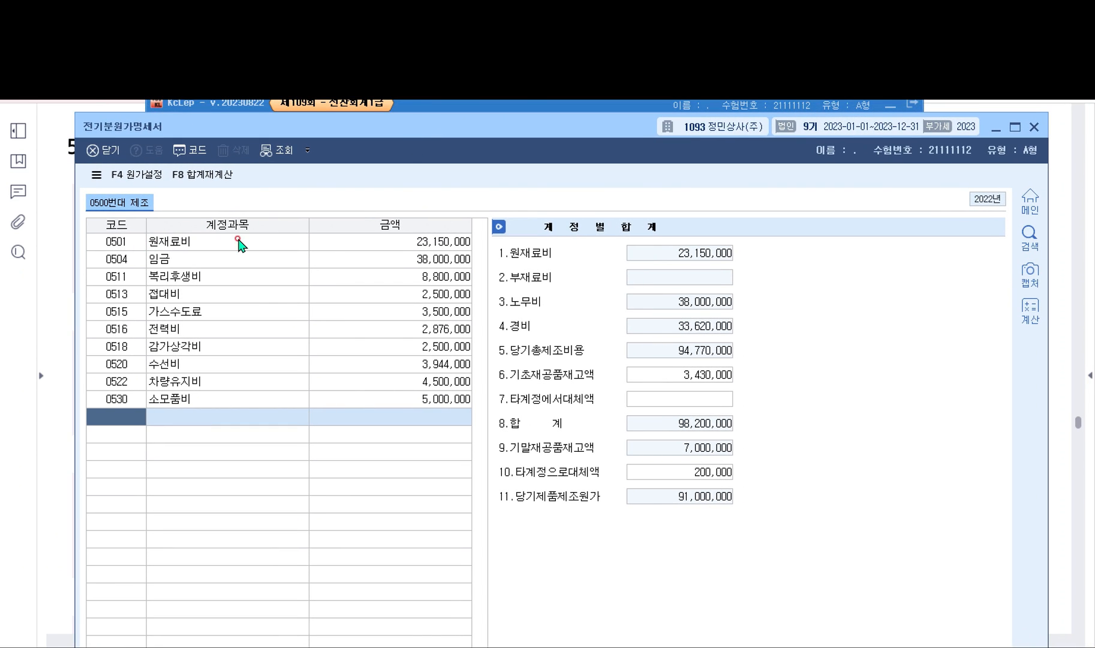
double_click(392, 243)
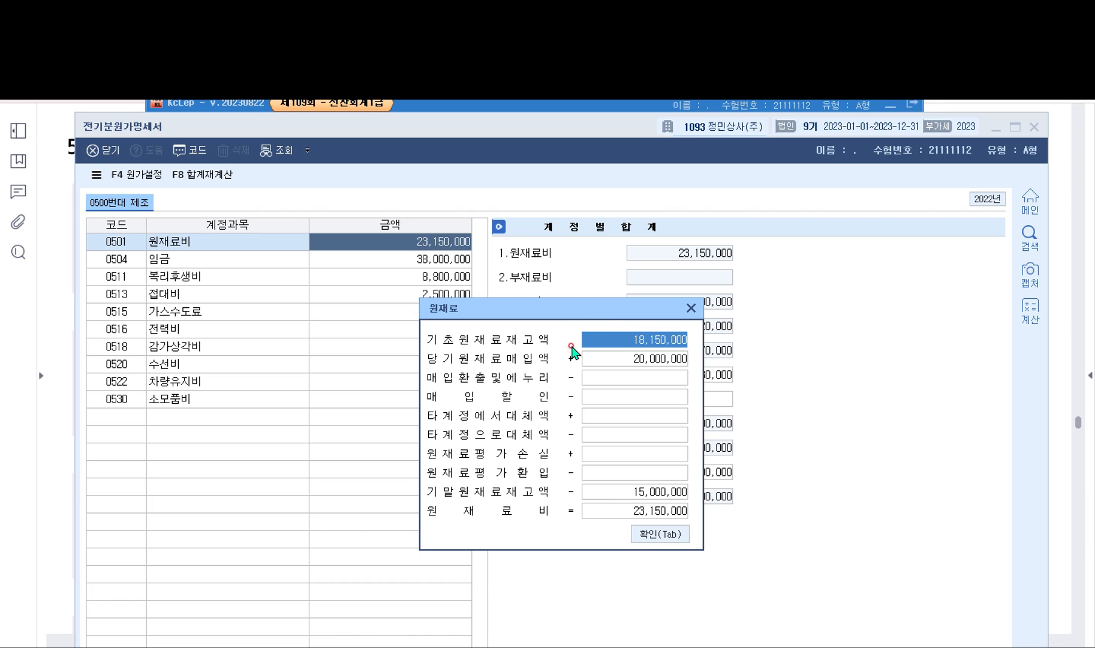
click(615, 359)
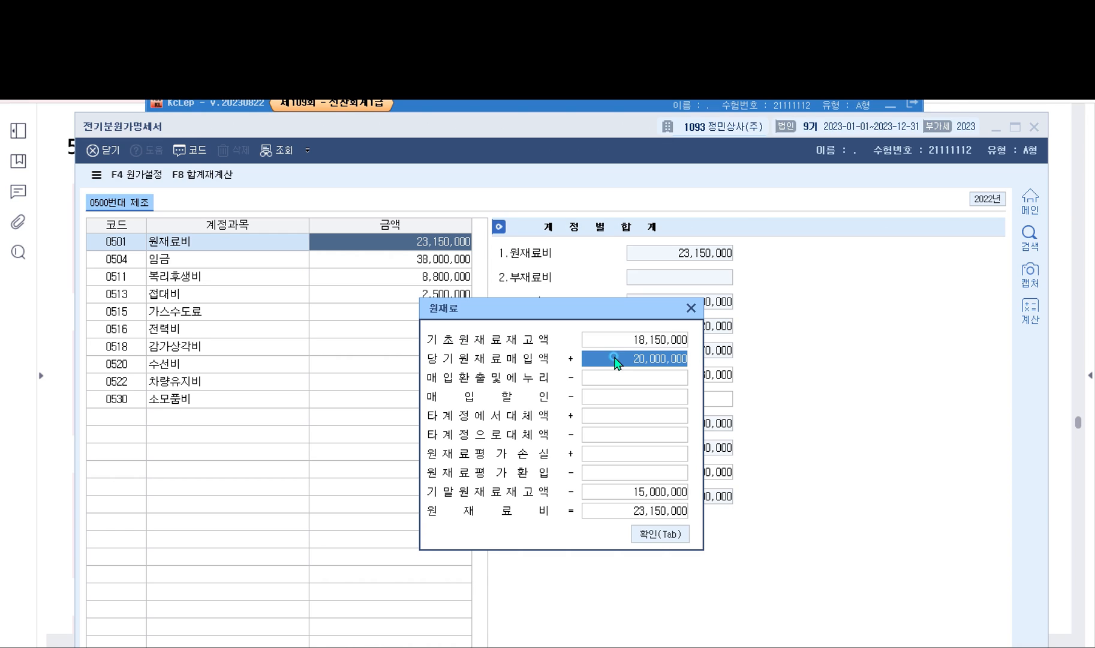
click(626, 492)
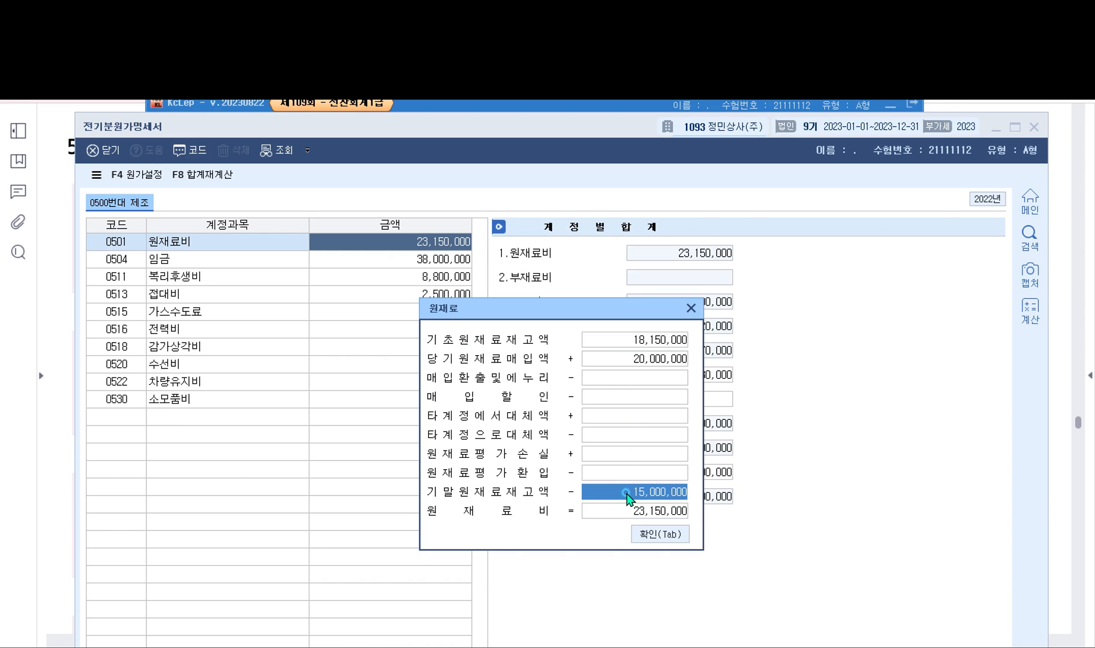
mouse_move(706, 482)
mouse_down()
mouse_move(457, 481)
mouse_move(415, 491)
mouse_move(700, 504)
mouse_move(704, 481)
mouse_up()
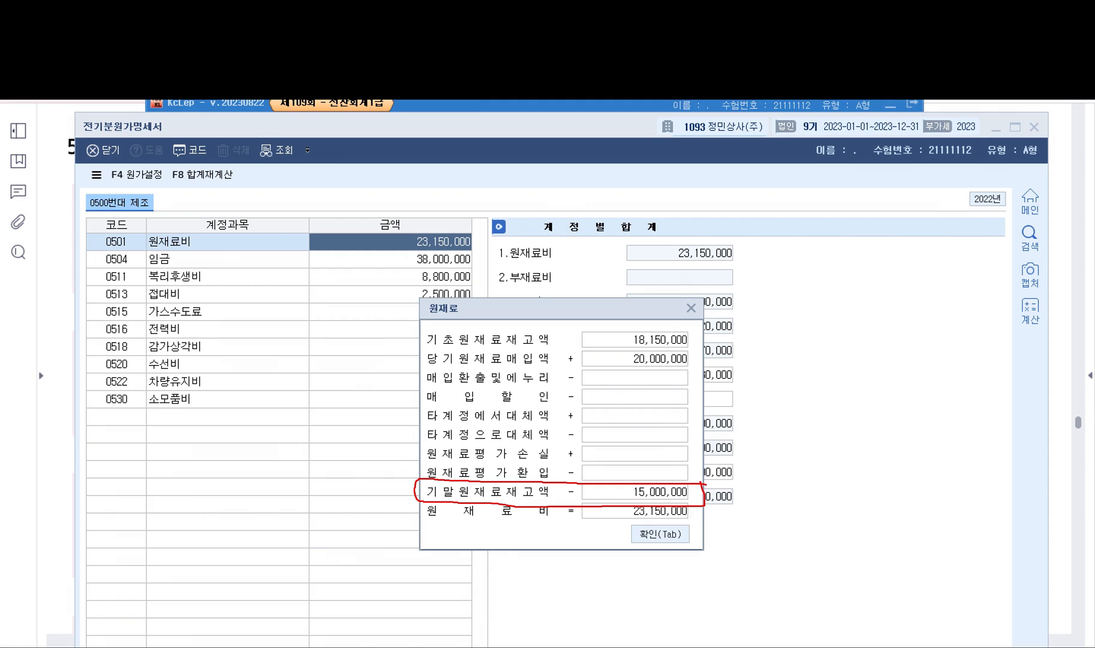
click(758, 532)
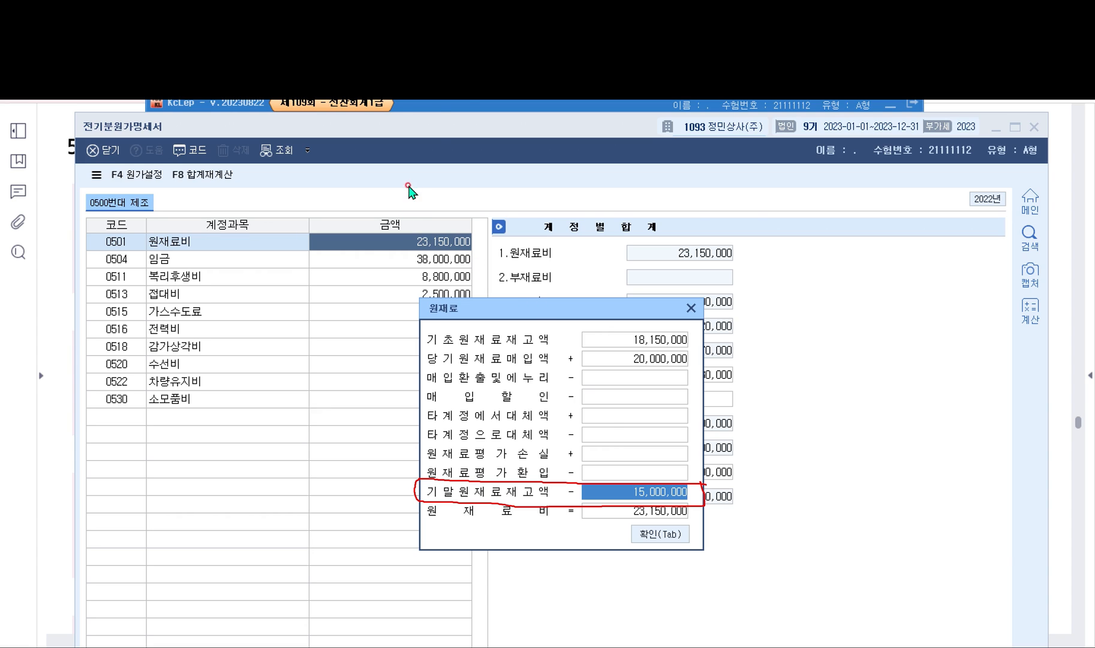
Mark the source of 기말원재료재고액 with an arrow and question mark, clear the markings and close the 원재료 breakdown
click(389, 78)
mouse_move(800, 492)
mouse_down()
mouse_move(707, 493)
mouse_move(730, 515)
mouse_up()
drag(832, 478, 826, 505)
click(824, 516)
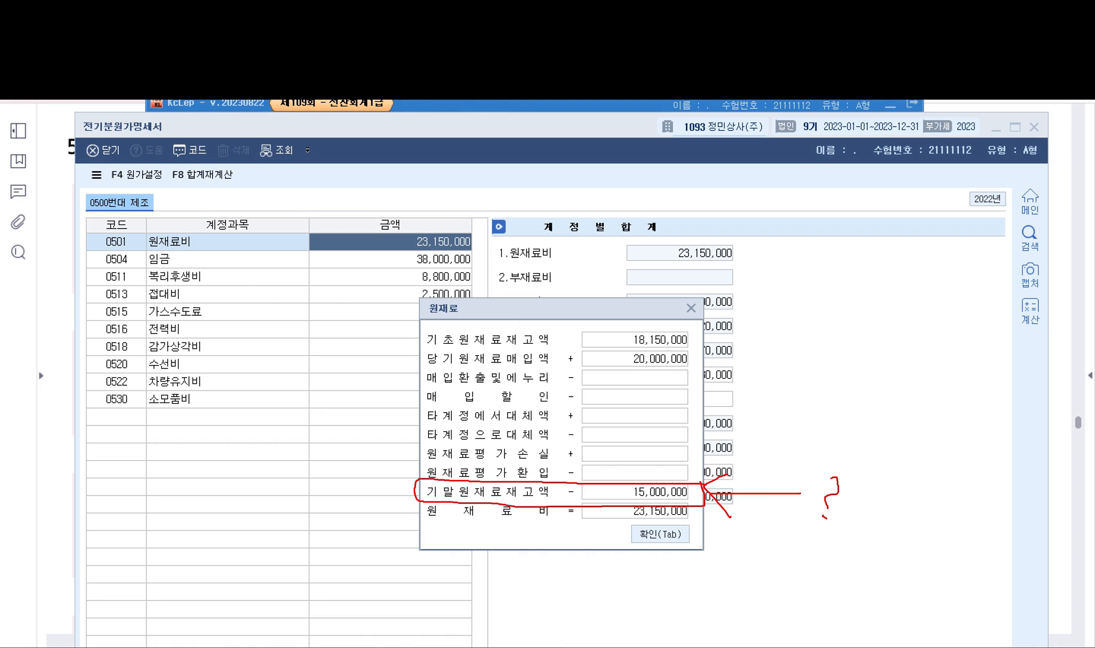
key(Escape)
click(693, 308)
Return to the lecture notes, trace 기말원재료 and 재공품 from 전기분재무상태표 to 전기분원가명세서, and erase the markings
click(1057, 225)
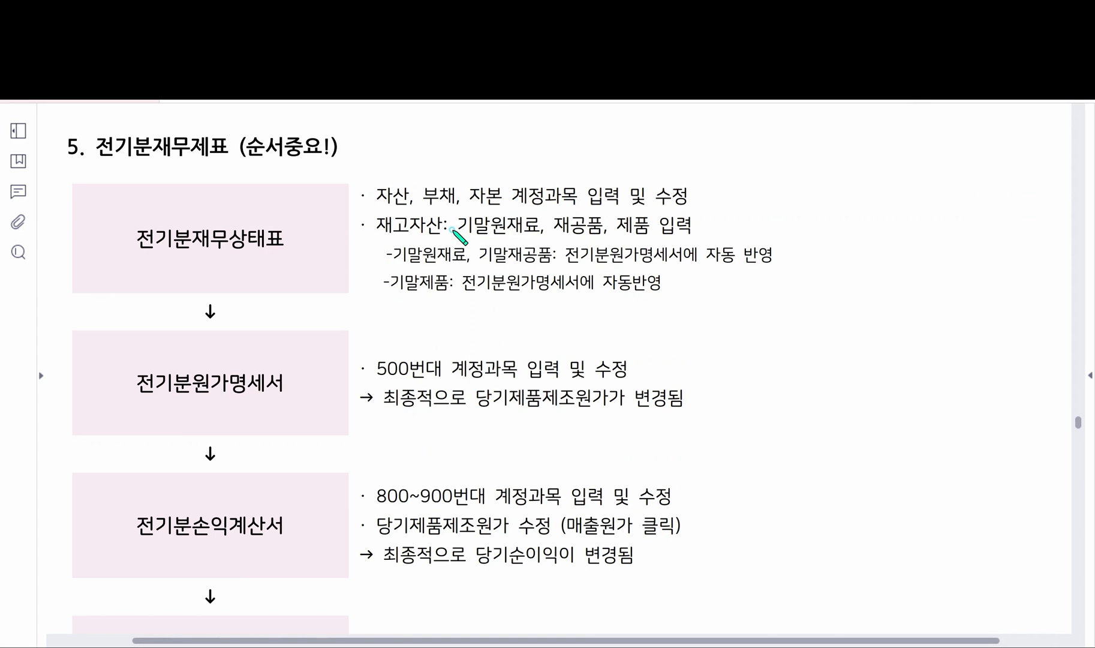
mouse_move(451, 230)
mouse_down()
mouse_move(710, 222)
mouse_move(663, 208)
mouse_move(474, 211)
mouse_move(449, 231)
mouse_up()
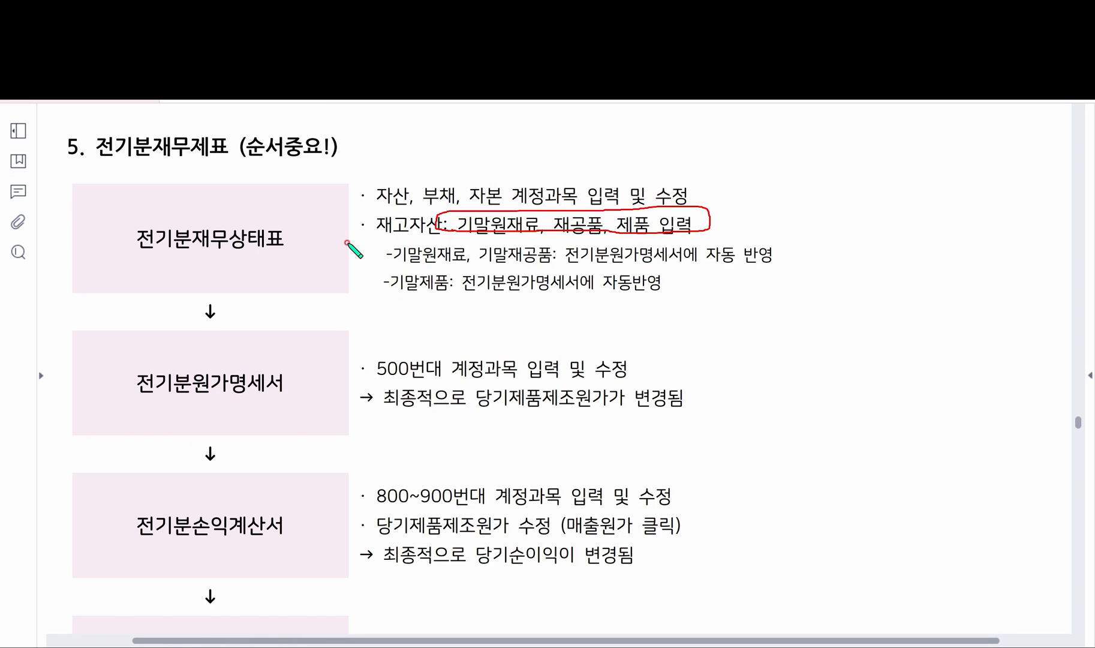
mouse_move(320, 244)
mouse_down()
mouse_move(147, 271)
mouse_move(273, 223)
mouse_move(301, 251)
mouse_move(464, 213)
mouse_move(460, 235)
mouse_move(568, 230)
mouse_move(348, 382)
mouse_up()
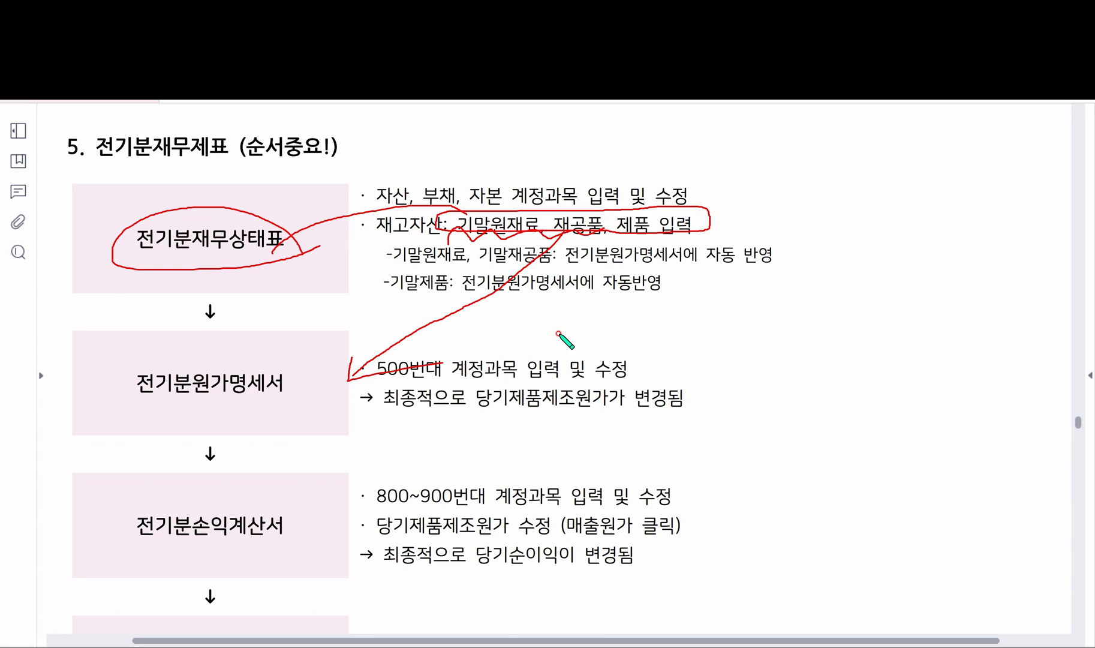
key(Delete)
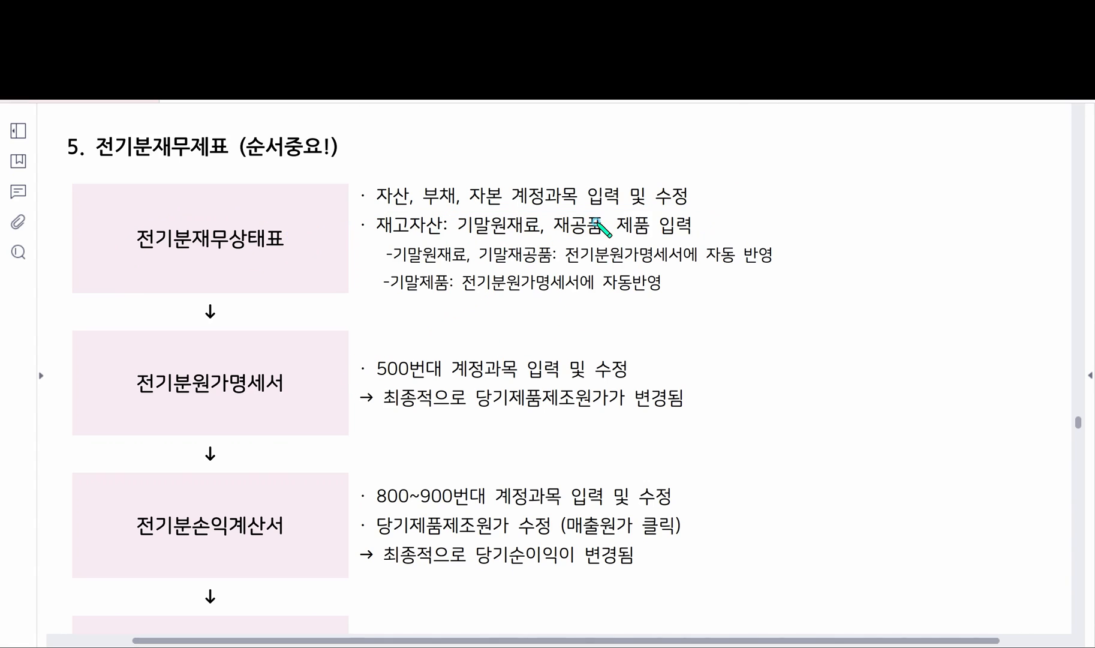
Annotate 재공품 and number 전기분재무상태표 1 and 전기분원가명세서 2 in the notes, switch back to 전기분원가명세서 and clear the markings
mouse_move(596, 223)
mouse_down()
mouse_move(632, 159)
mouse_move(640, 173)
mouse_move(663, 173)
mouse_move(723, 154)
mouse_up()
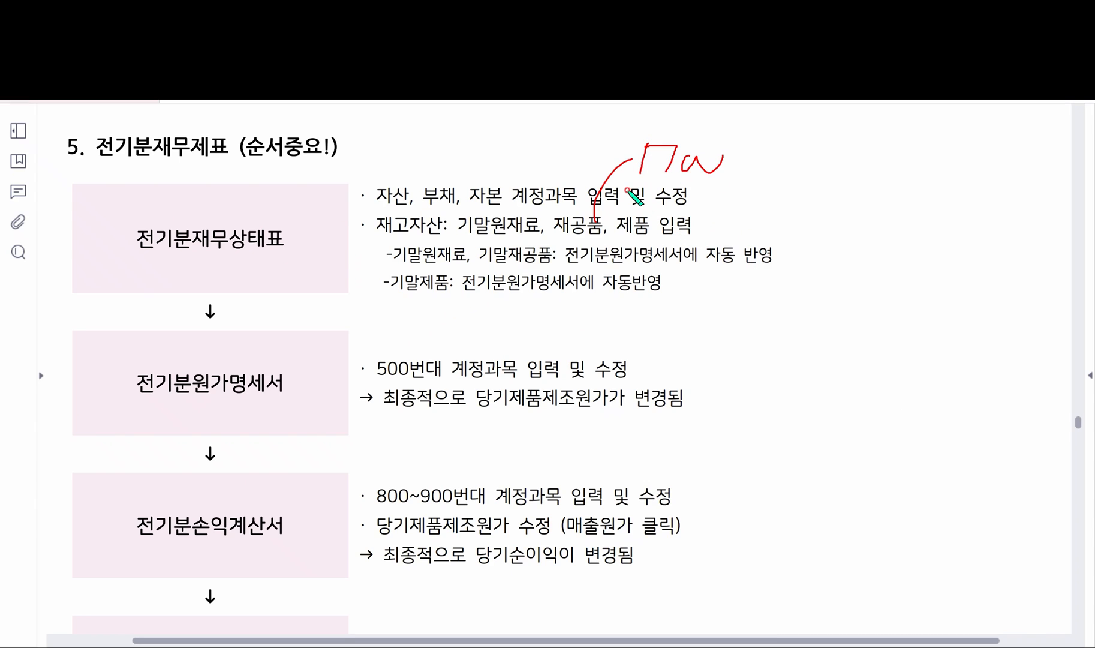
mouse_move(133, 221)
mouse_down()
mouse_move(105, 214)
mouse_move(153, 230)
mouse_move(111, 256)
mouse_up()
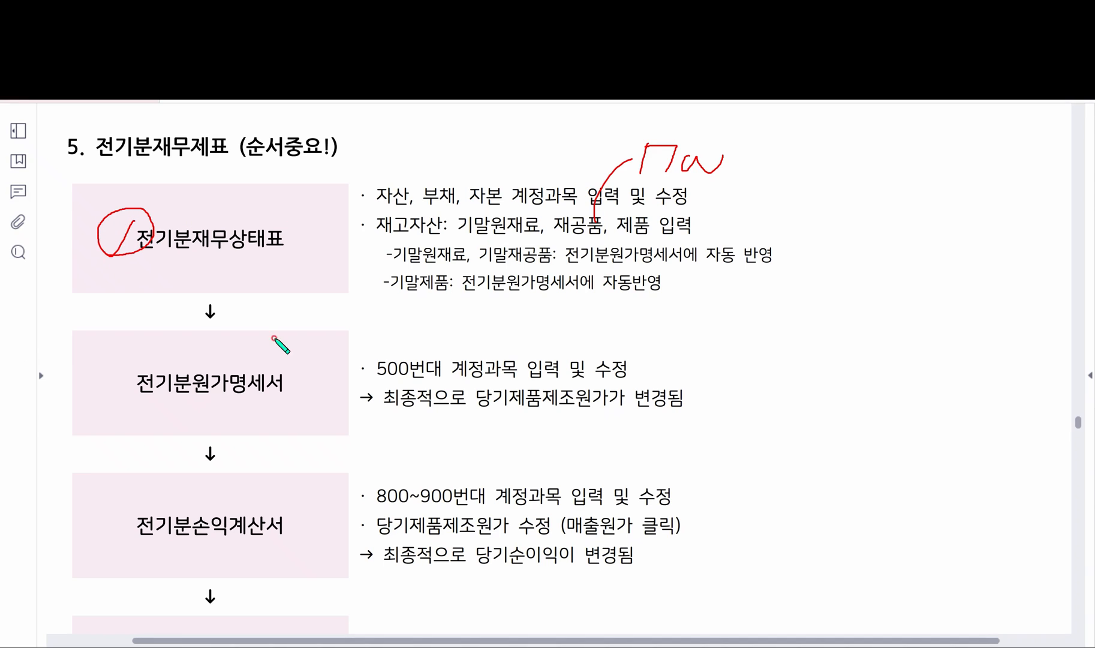
mouse_move(89, 375)
mouse_down()
mouse_move(118, 382)
mouse_move(116, 346)
mouse_move(124, 393)
mouse_up()
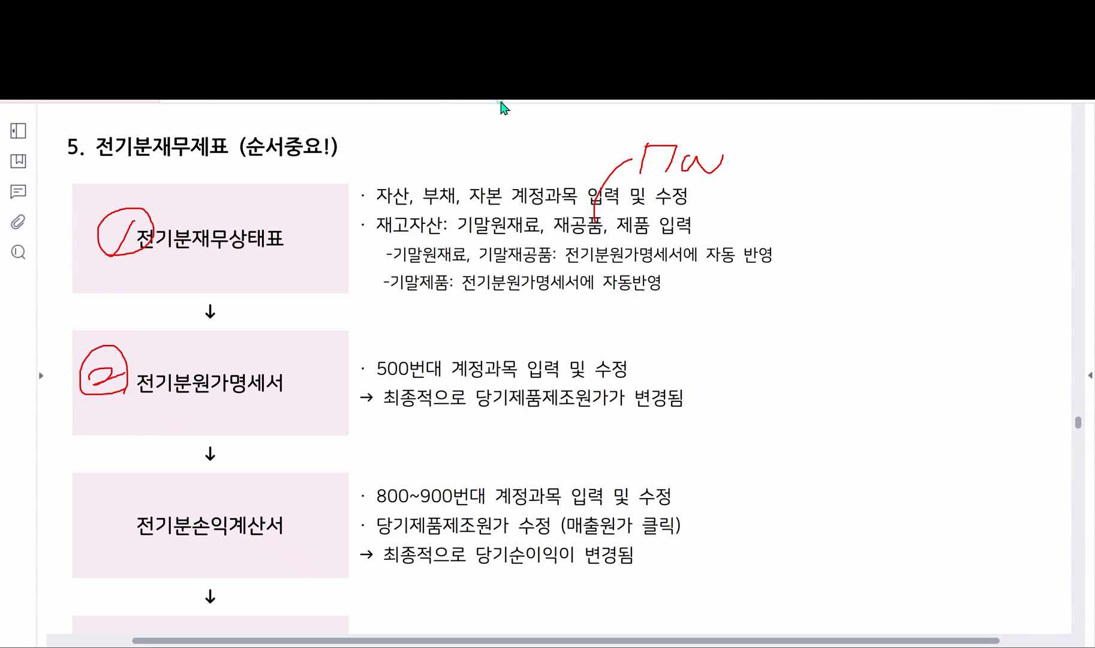
click(777, 646)
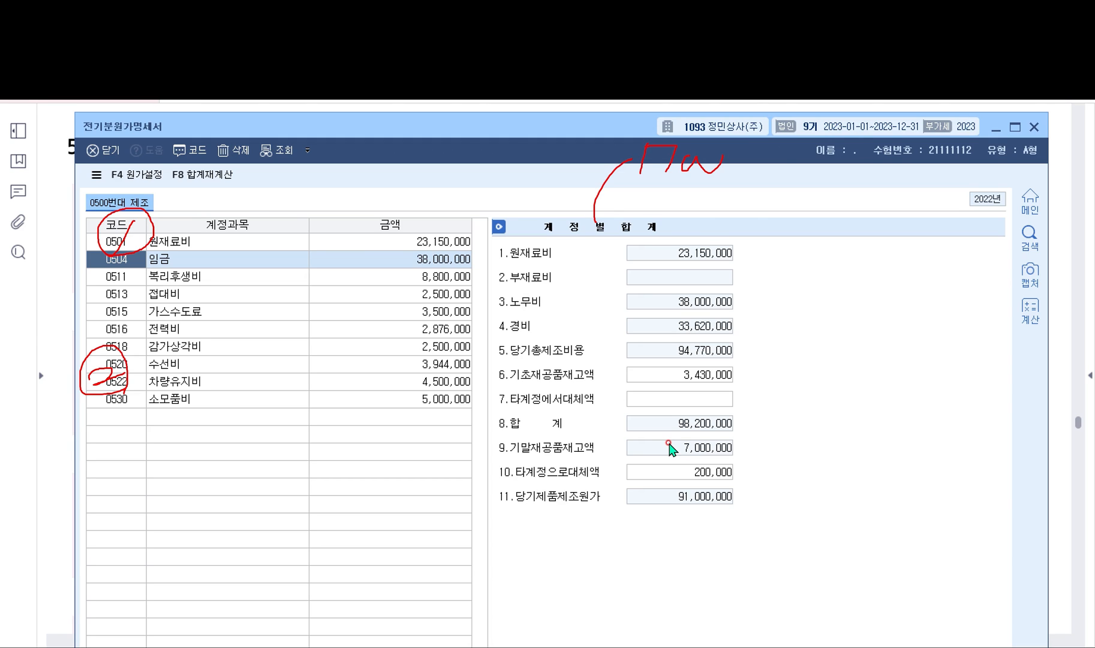
key(Escape)
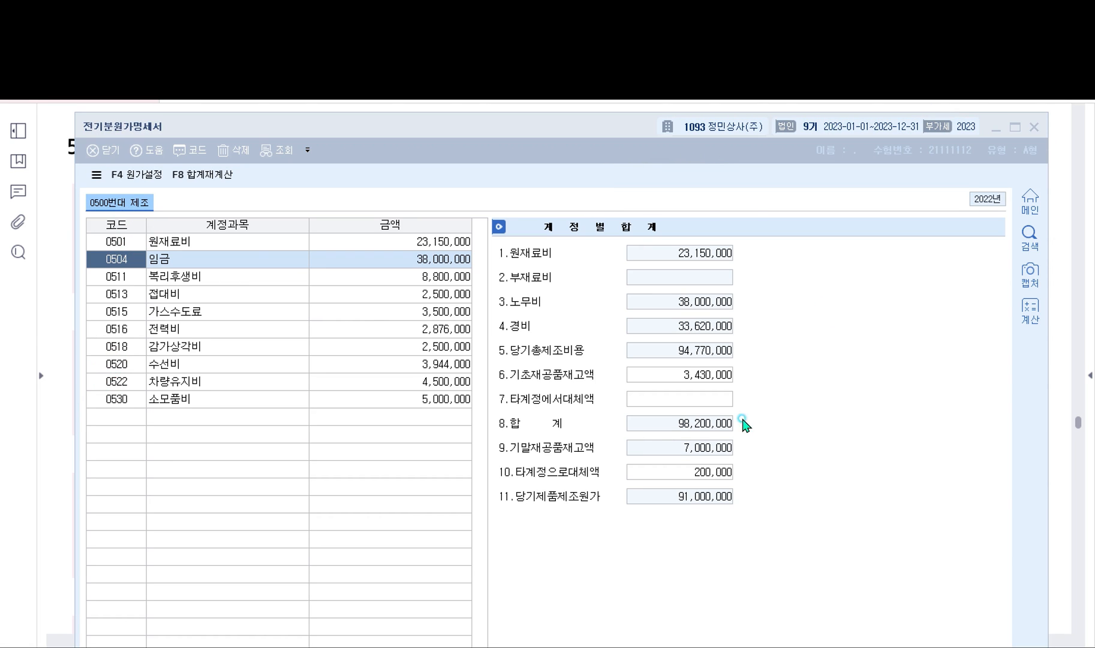
Switch from 전기분원가명세서 to 전기분재무상태표, set the 재공품 (0169) amount to 5,000,000 and close the statement
click(1034, 127)
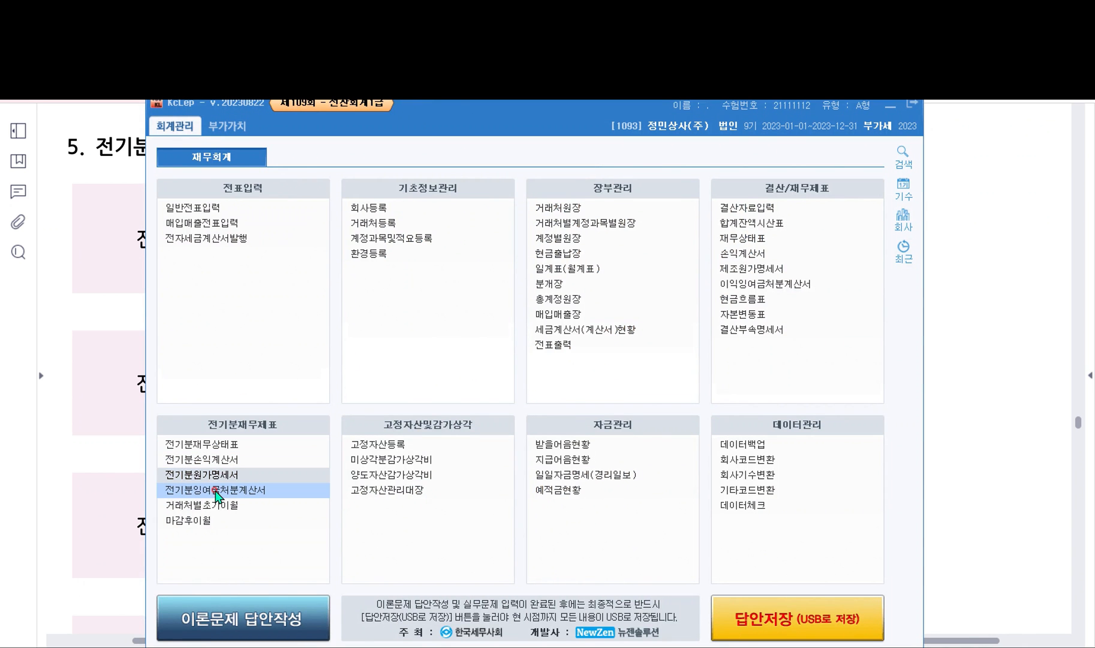
click(225, 445)
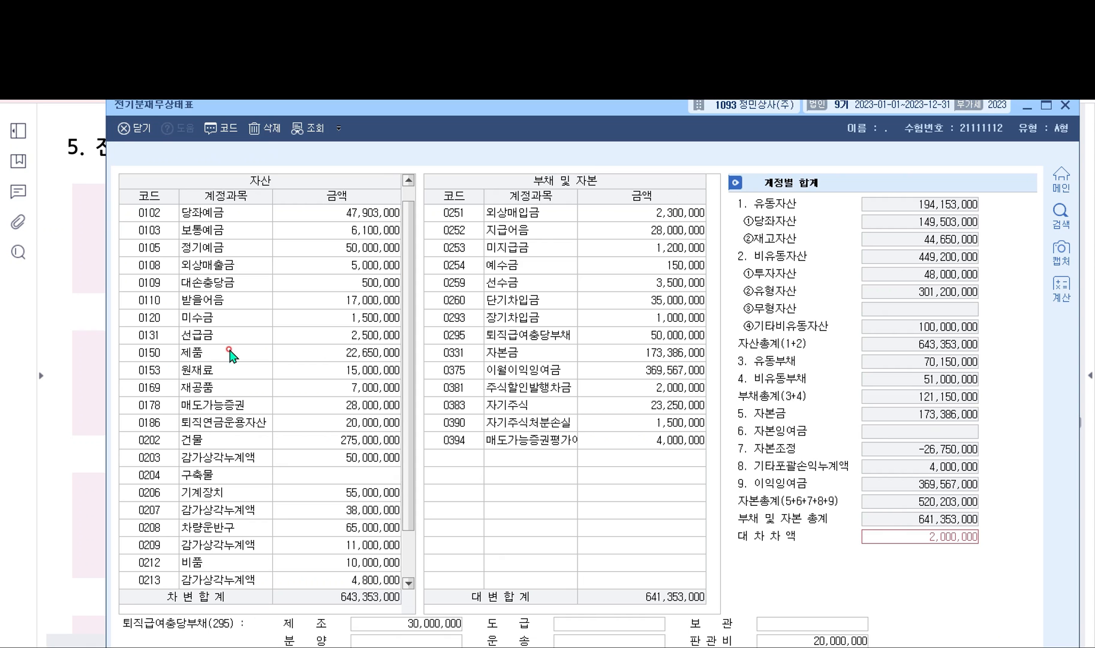
click(317, 385)
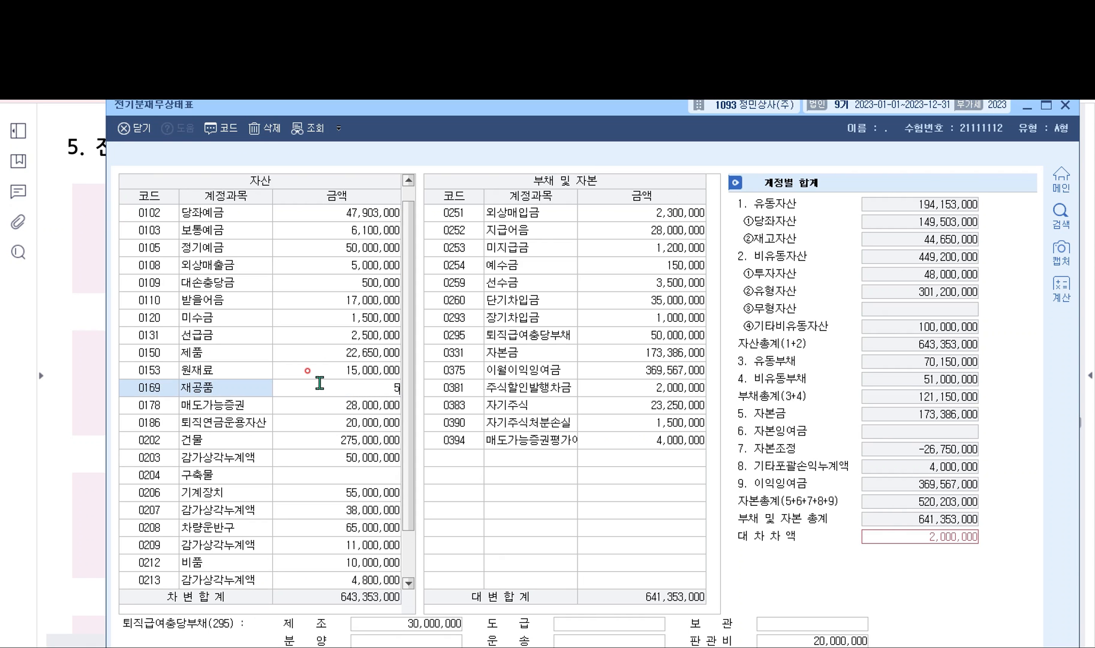
text(5000000)
key(Return)
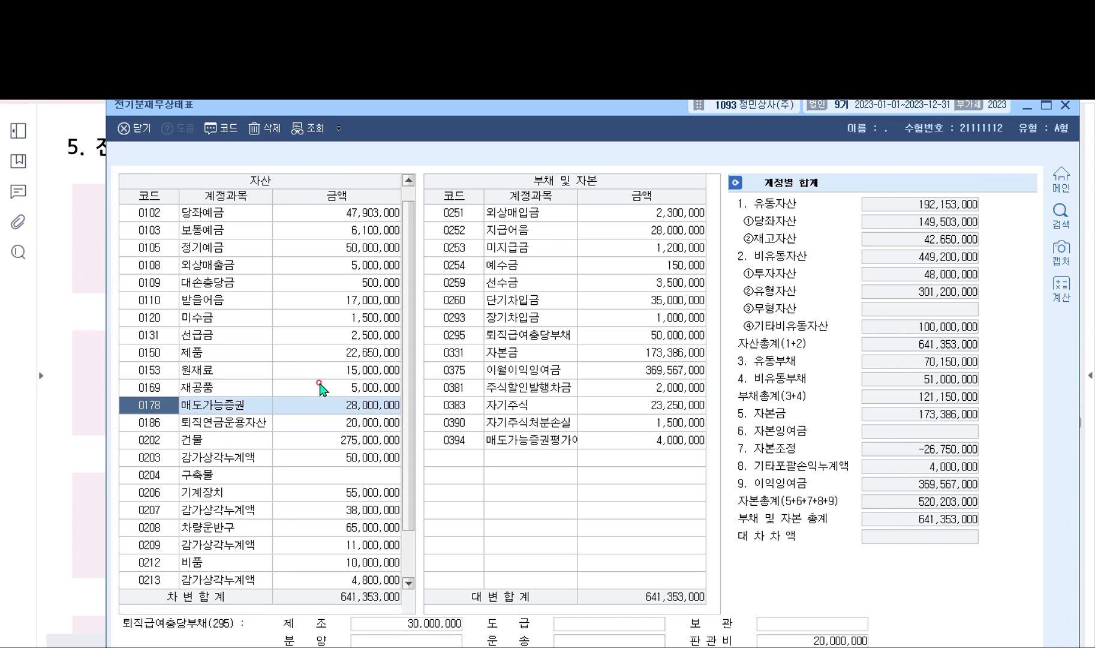
click(1062, 107)
Reopen 전기분원가명세서, accept the updated 기말재공품재고액 and reposition the window
click(247, 475)
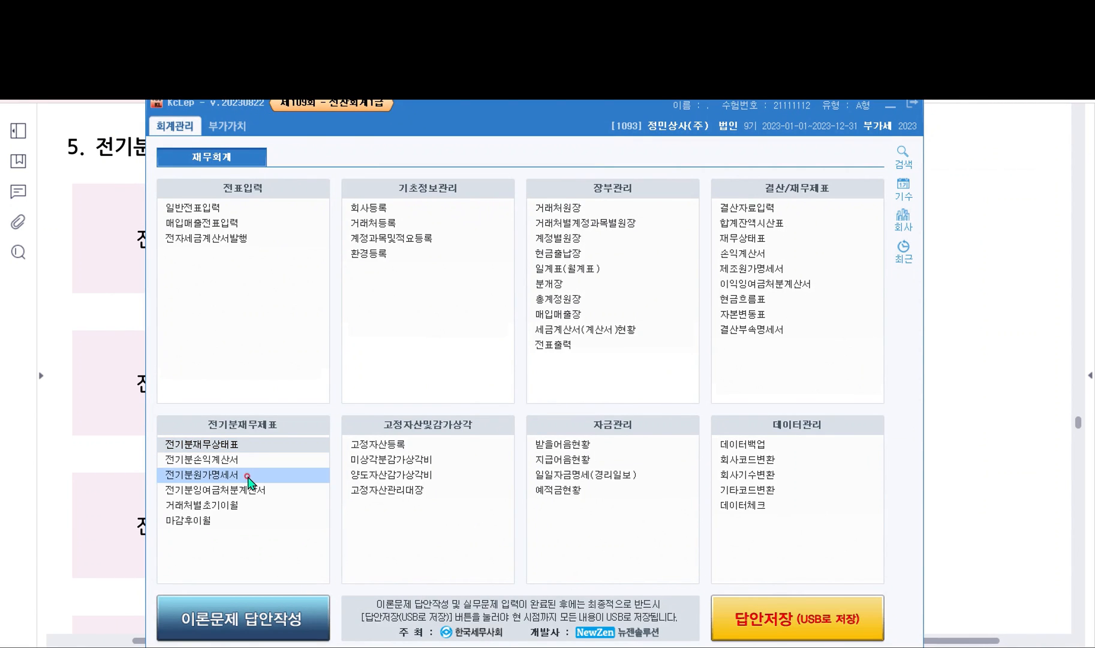
click(247, 475)
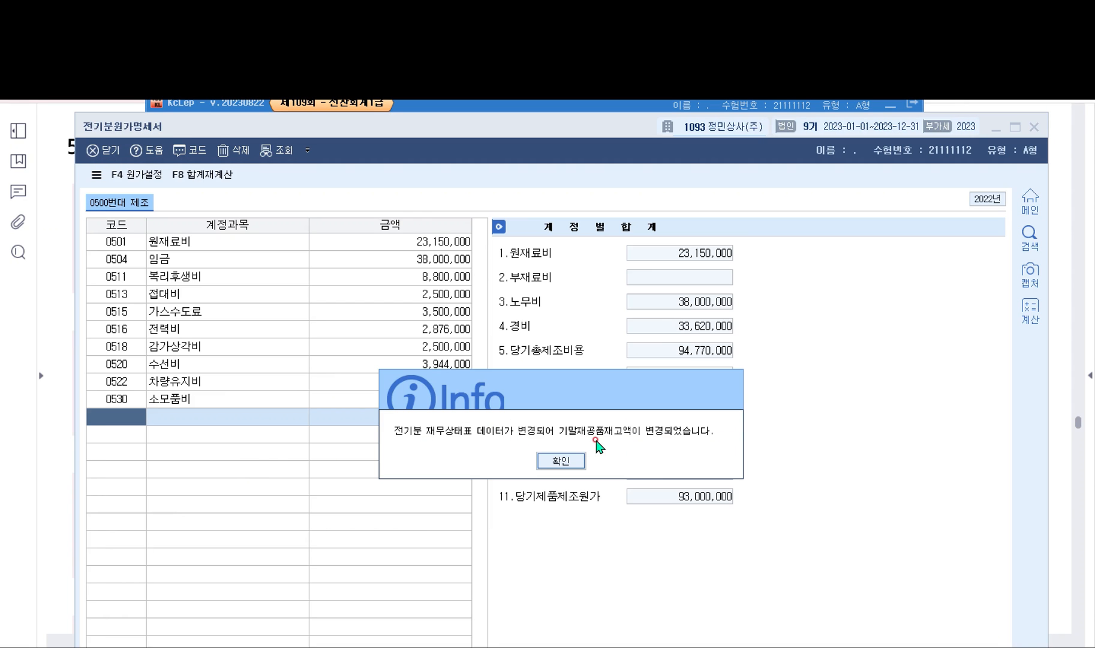
click(556, 460)
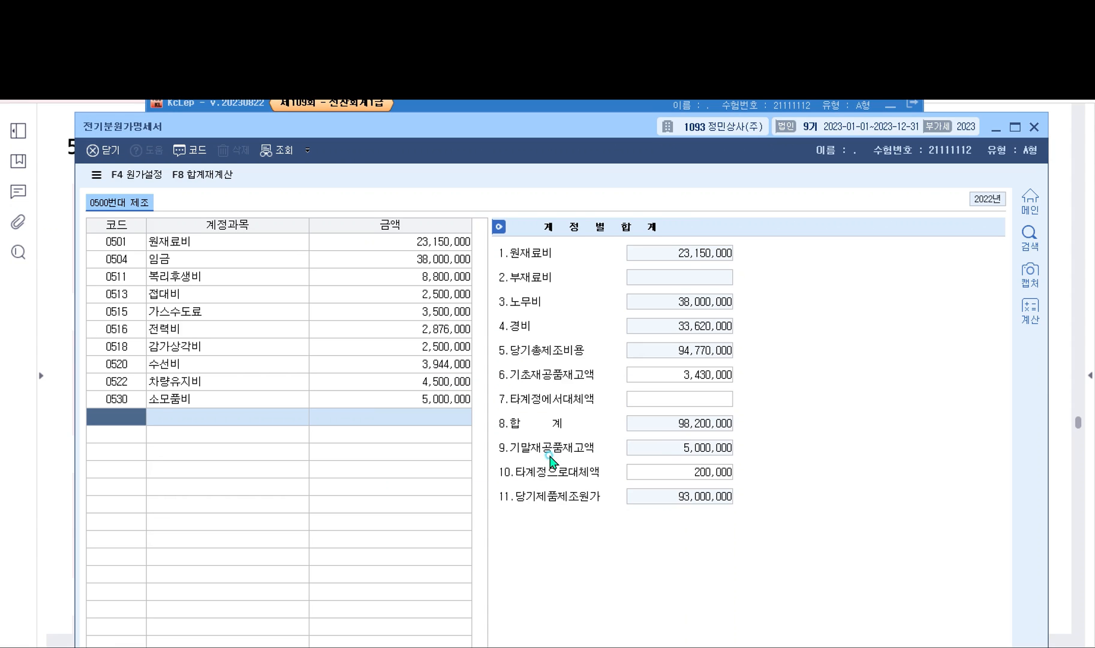
click(717, 447)
click(515, 229)
mouse_move(513, 113)
mouse_down()
mouse_move(519, 99)
mouse_move(520, 112)
mouse_up()
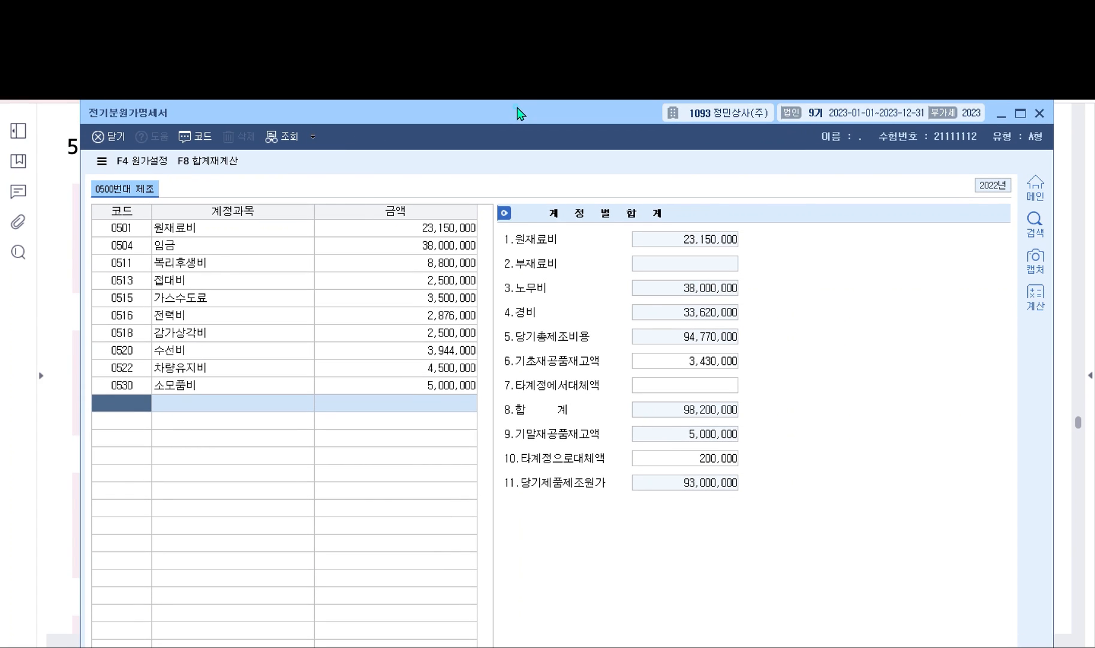
Select the 복리후생비 (0511) amount, note 10,000,000 in shorthand beside the totals, and box and tick 11.당기제품제조원가
click(217, 262)
click(149, 264)
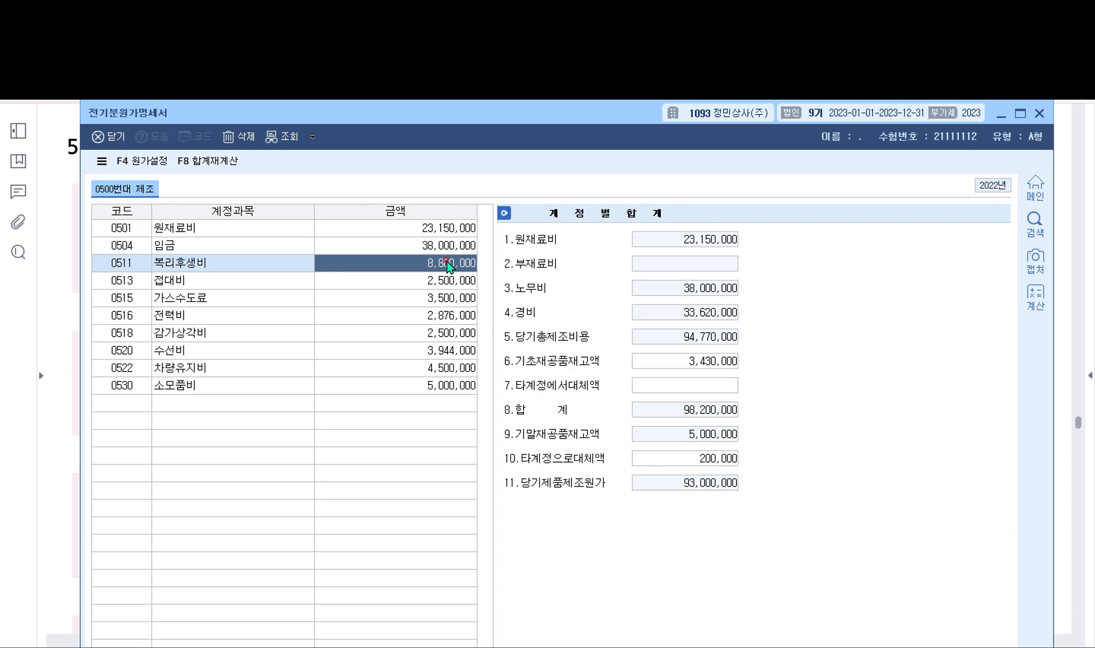
click(471, 69)
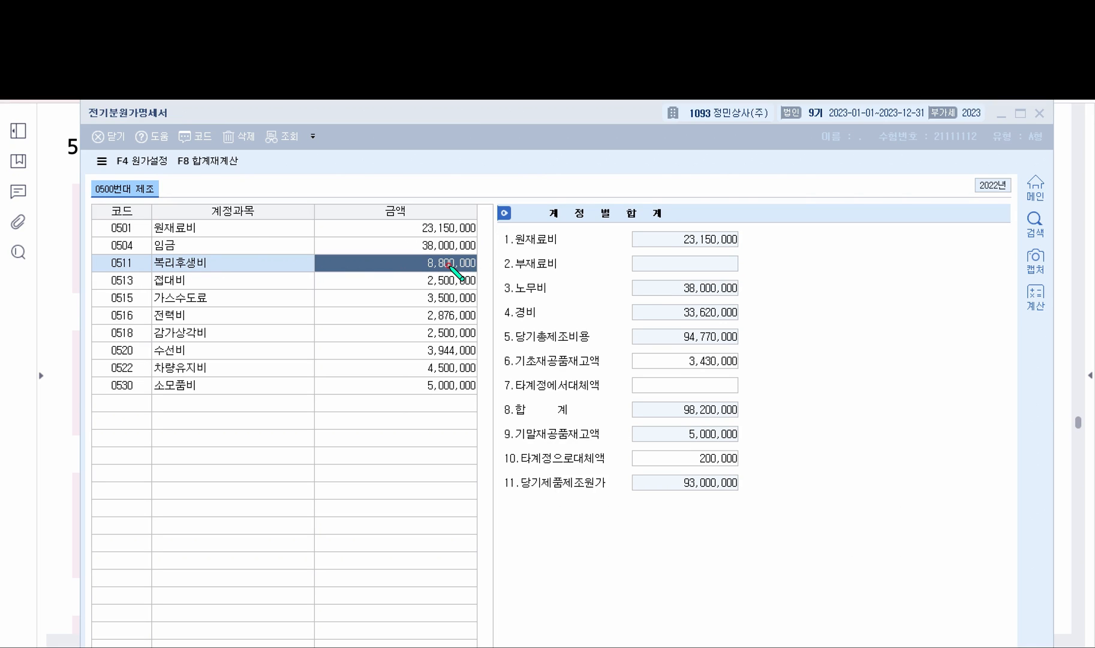
mouse_move(801, 271)
mouse_down()
mouse_move(823, 243)
mouse_move(857, 281)
mouse_move(909, 258)
mouse_move(920, 276)
mouse_move(974, 255)
mouse_up()
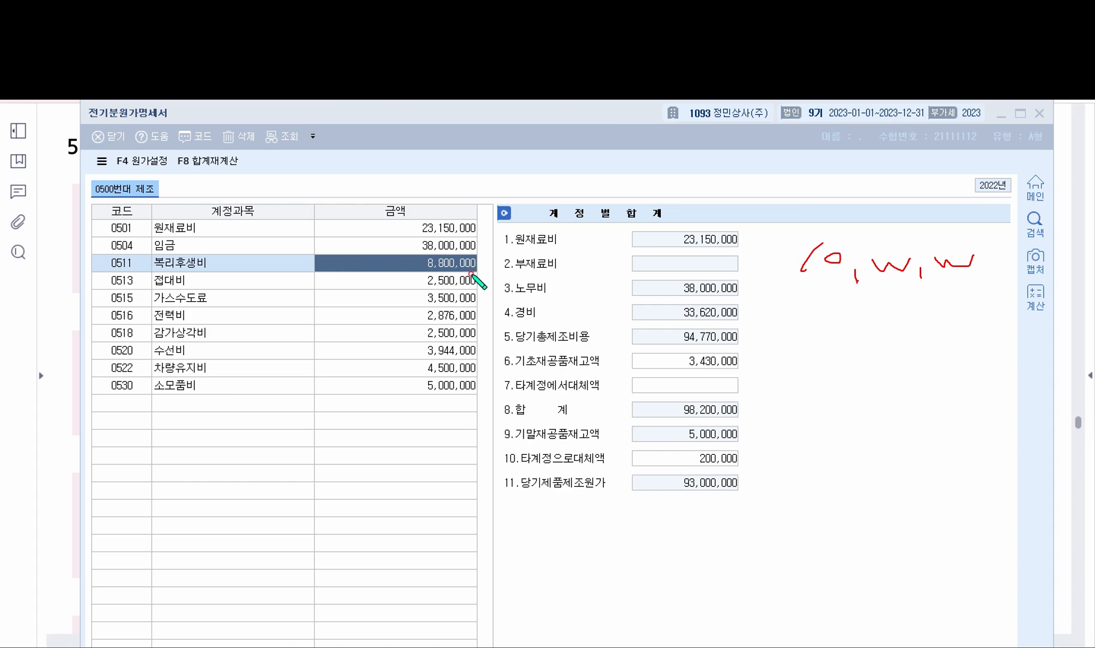
mouse_move(754, 470)
mouse_down()
mouse_move(485, 469)
mouse_move(527, 501)
mouse_move(746, 501)
mouse_move(761, 468)
mouse_move(805, 477)
mouse_up()
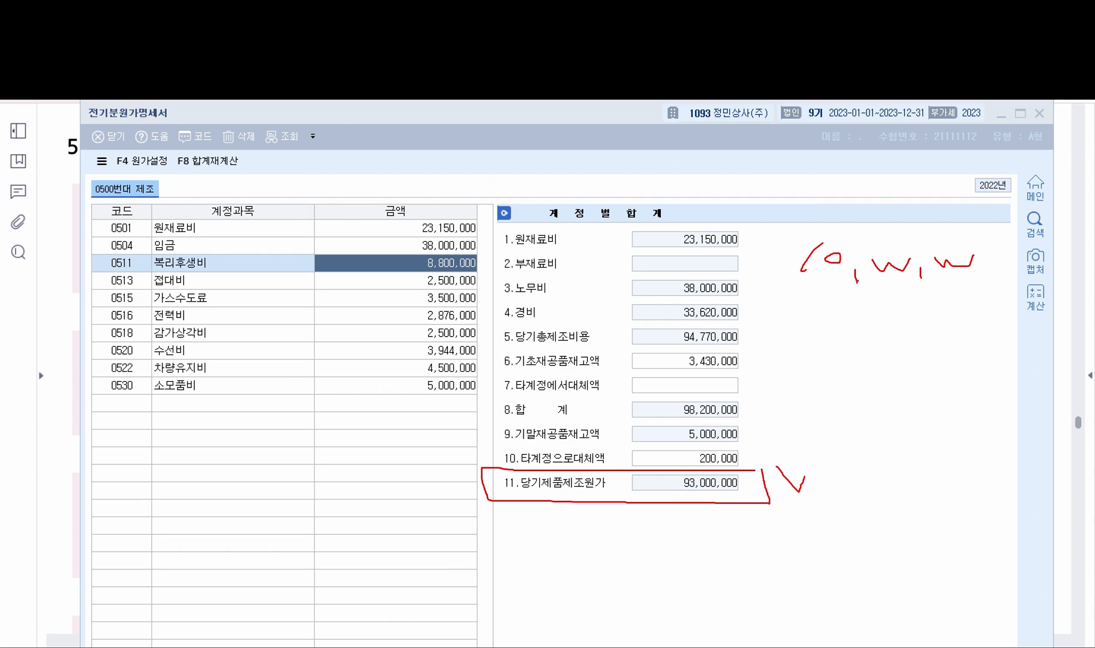
Set the 복리후생비 (0511) amount to 10,000,000 in 전기분원가명세서 and clear the markings
click(413, 262)
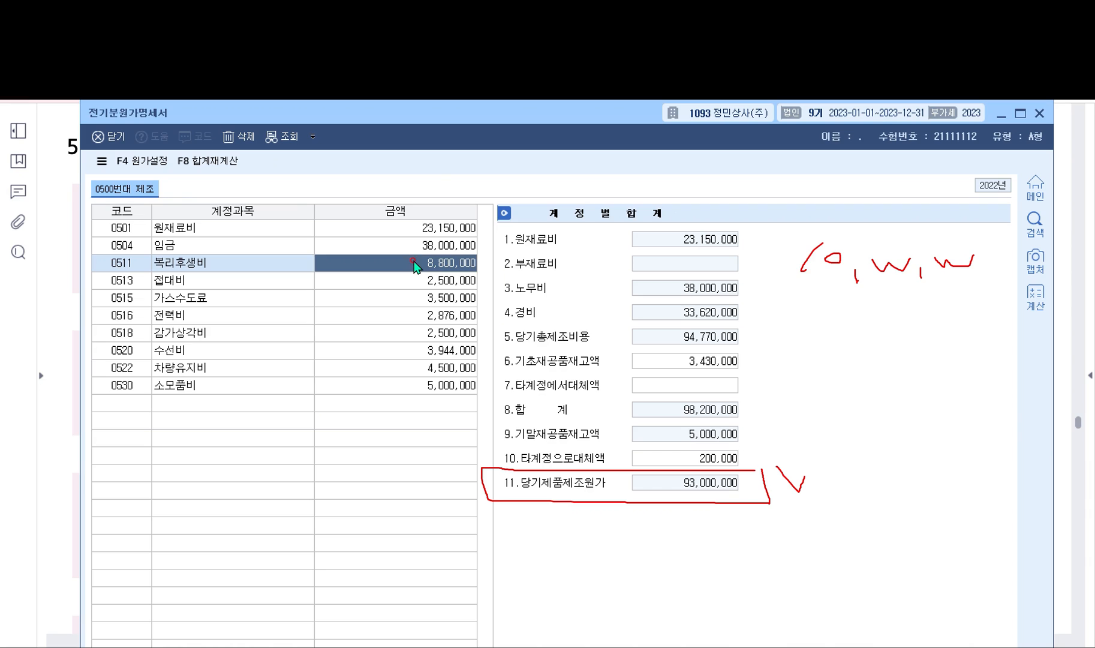
text(10000000)
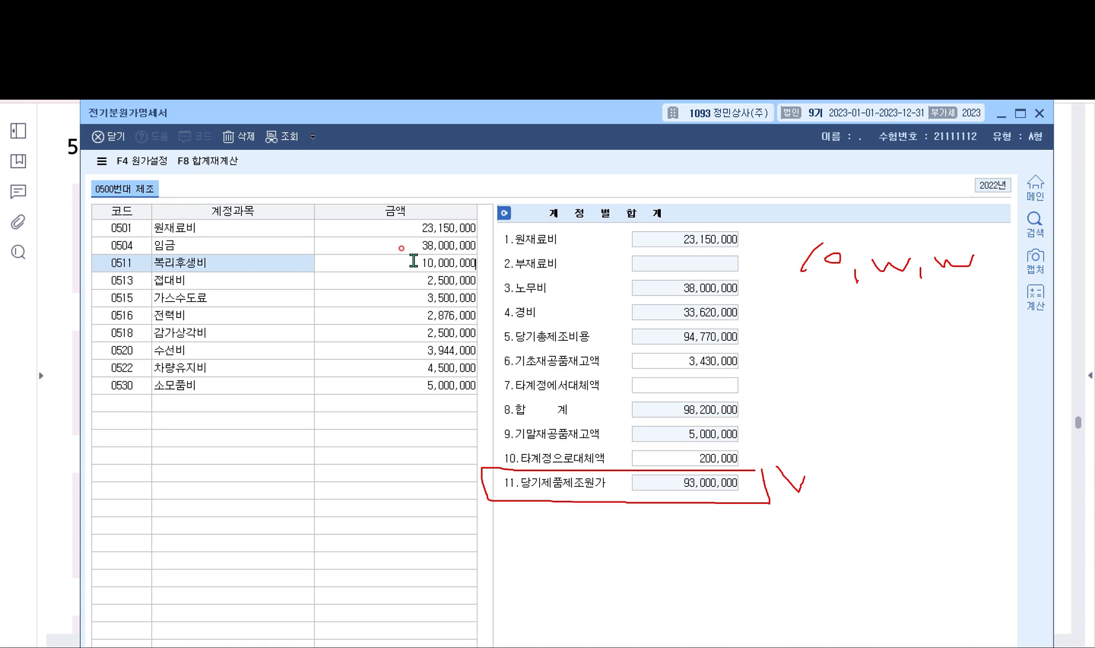
key(Return)
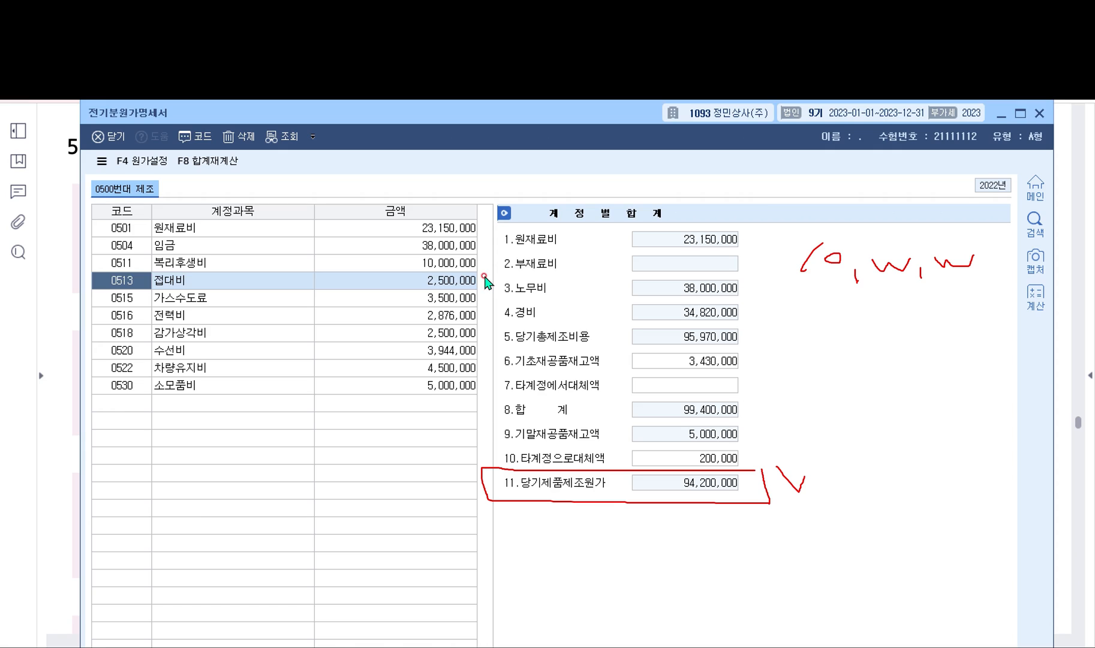
click(467, 264)
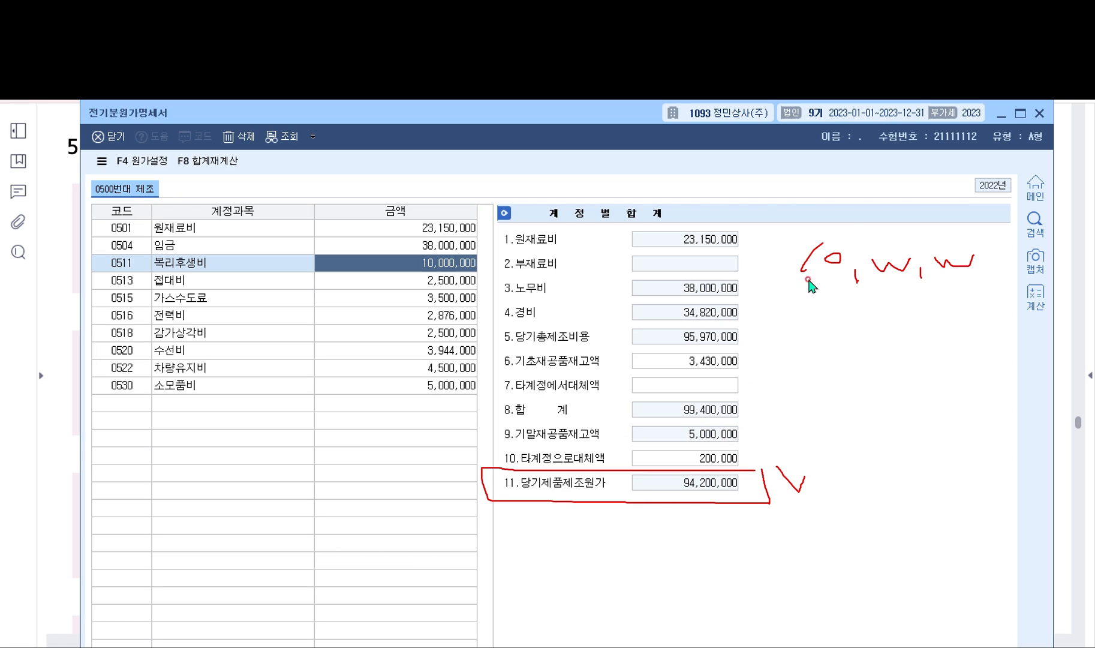
key(Escape)
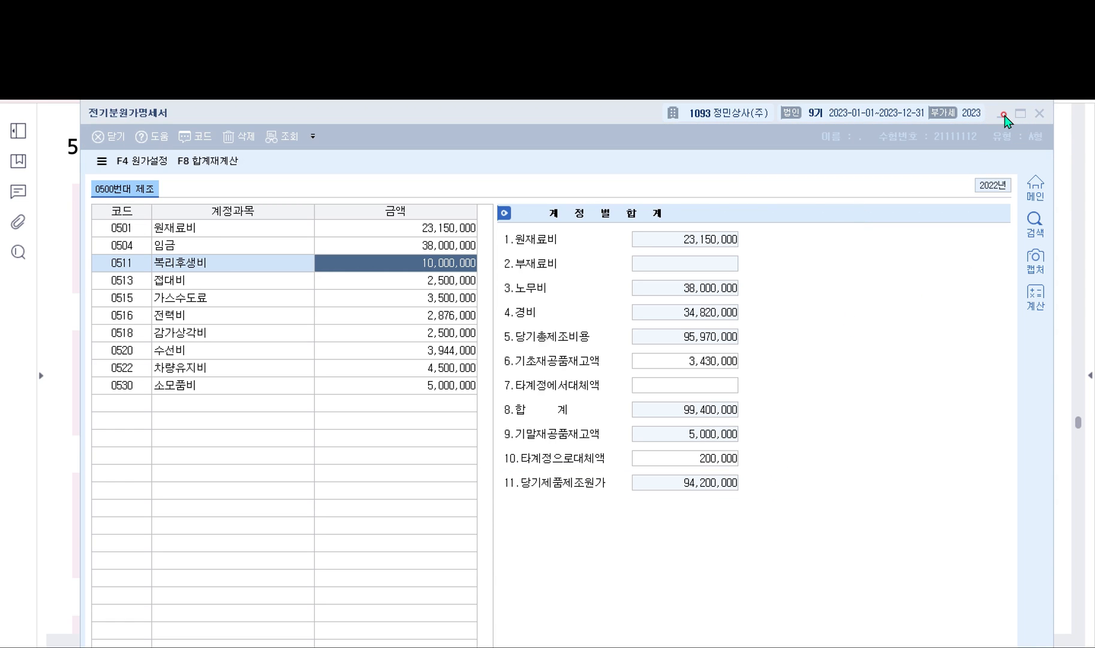
Close 전기분원가명세서, open and reposition 전기분손익계산서, and go through its accounts down to 잡손실 (0980)
click(1044, 113)
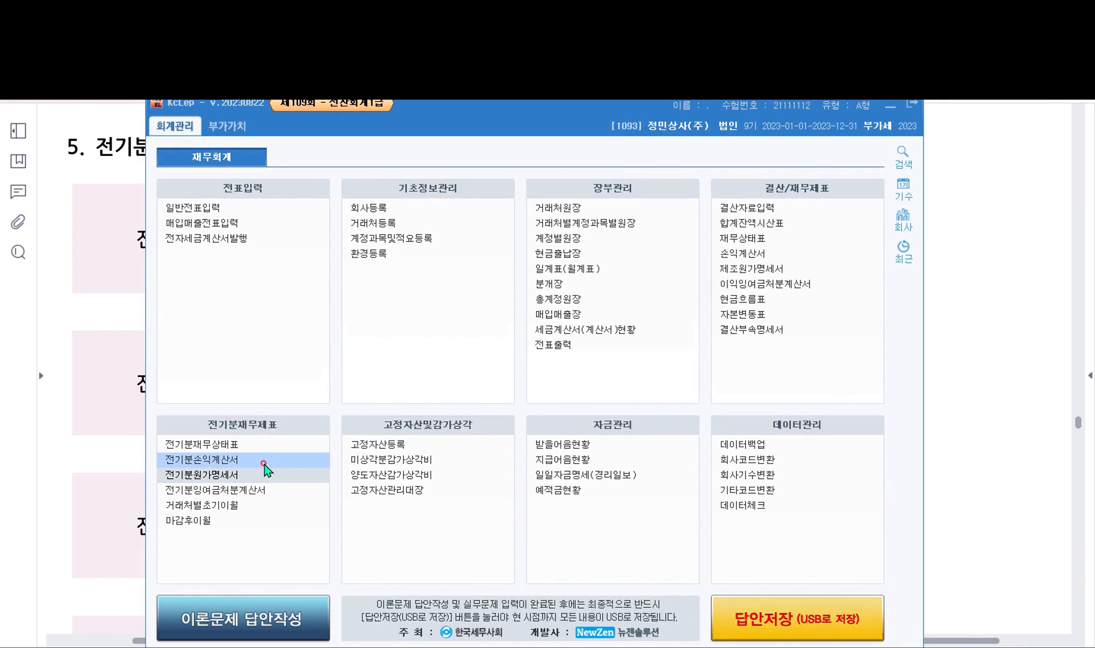
click(235, 460)
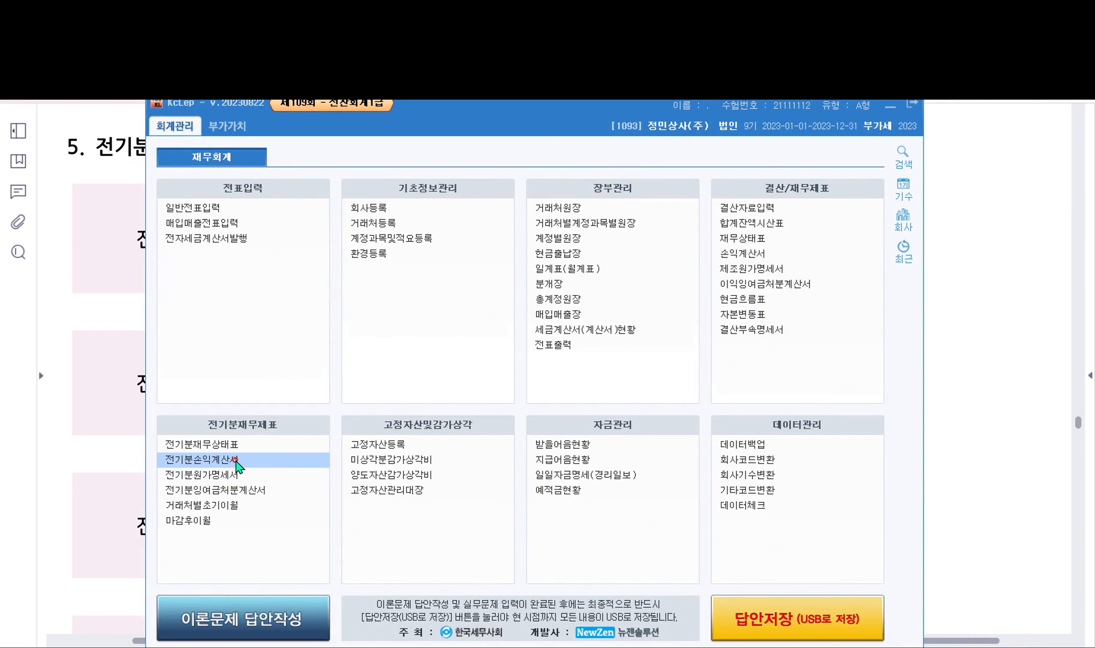
click(235, 461)
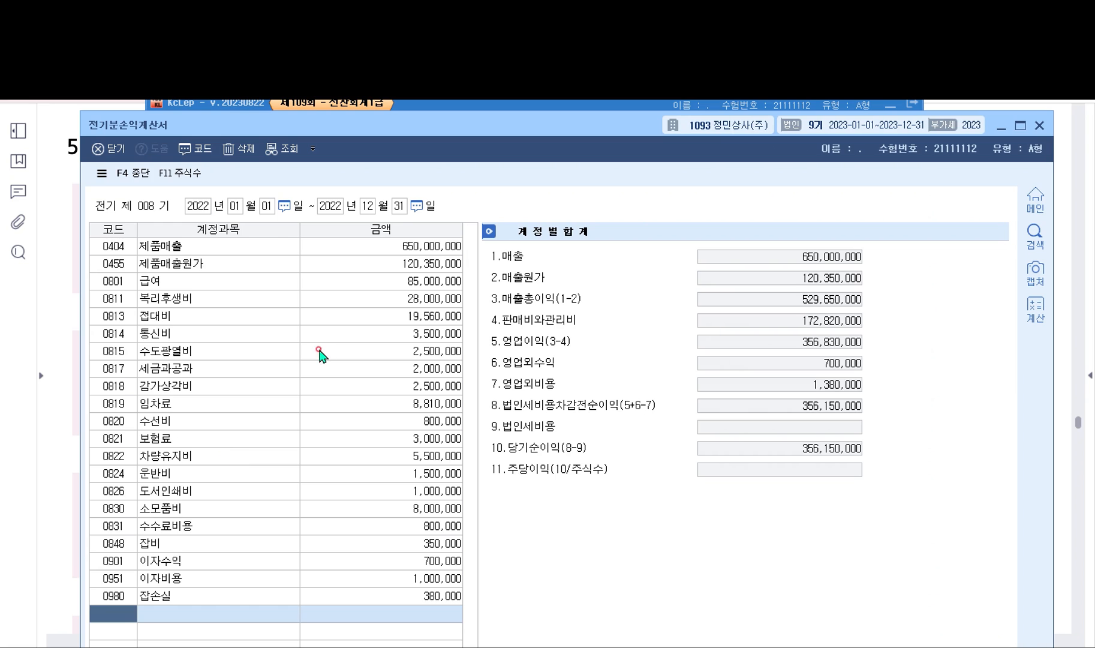
drag(472, 125, 477, 102)
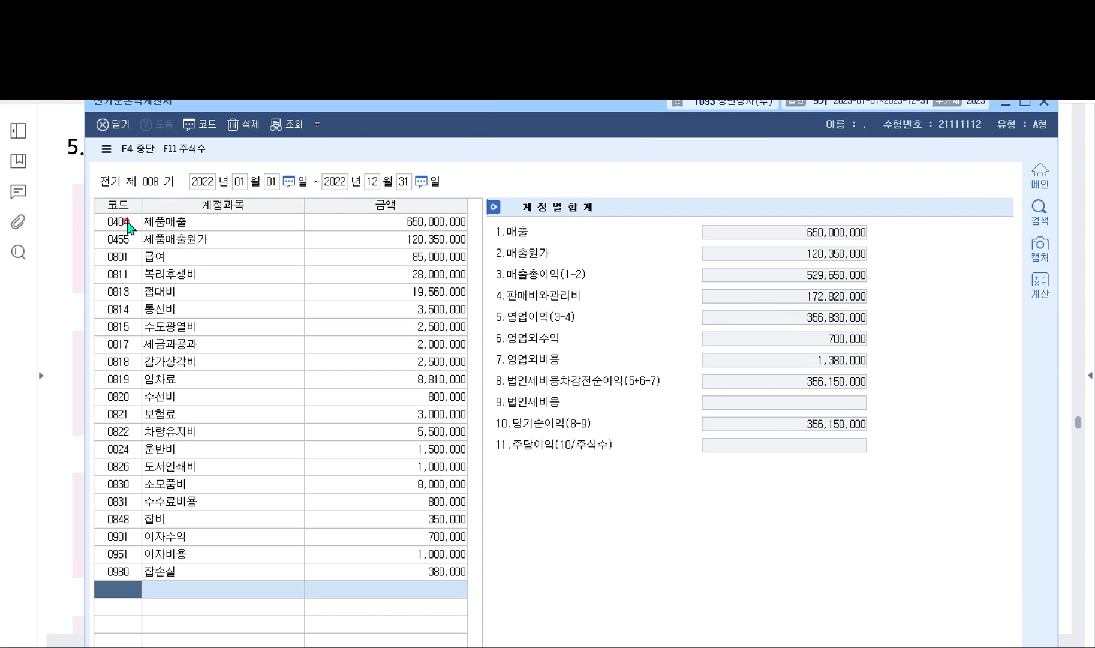
click(160, 264)
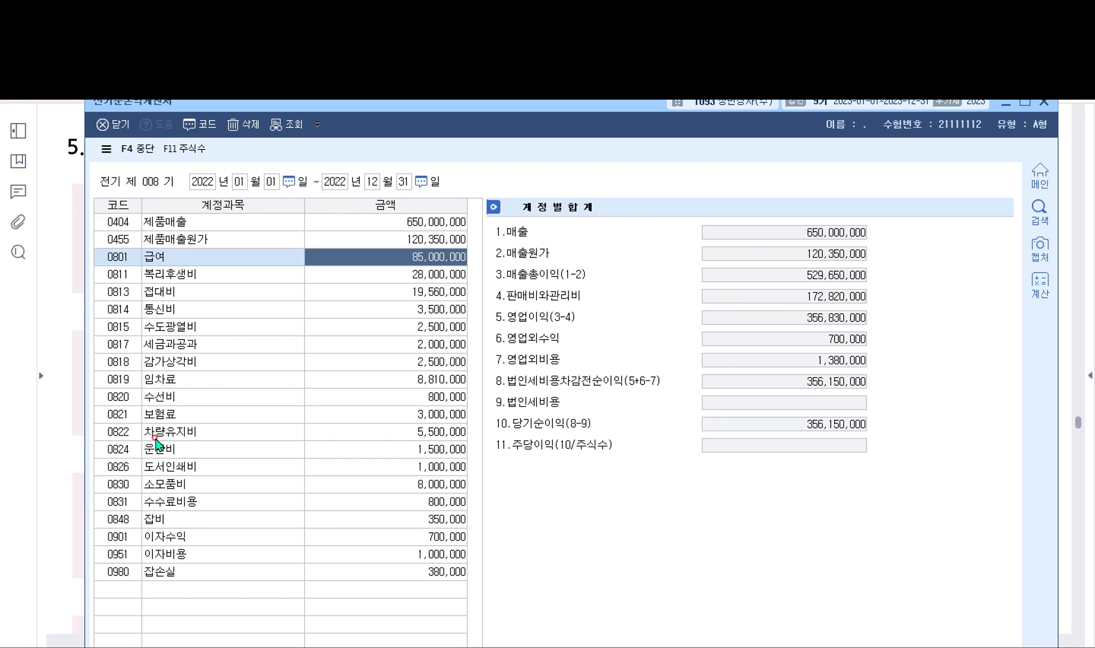
click(154, 572)
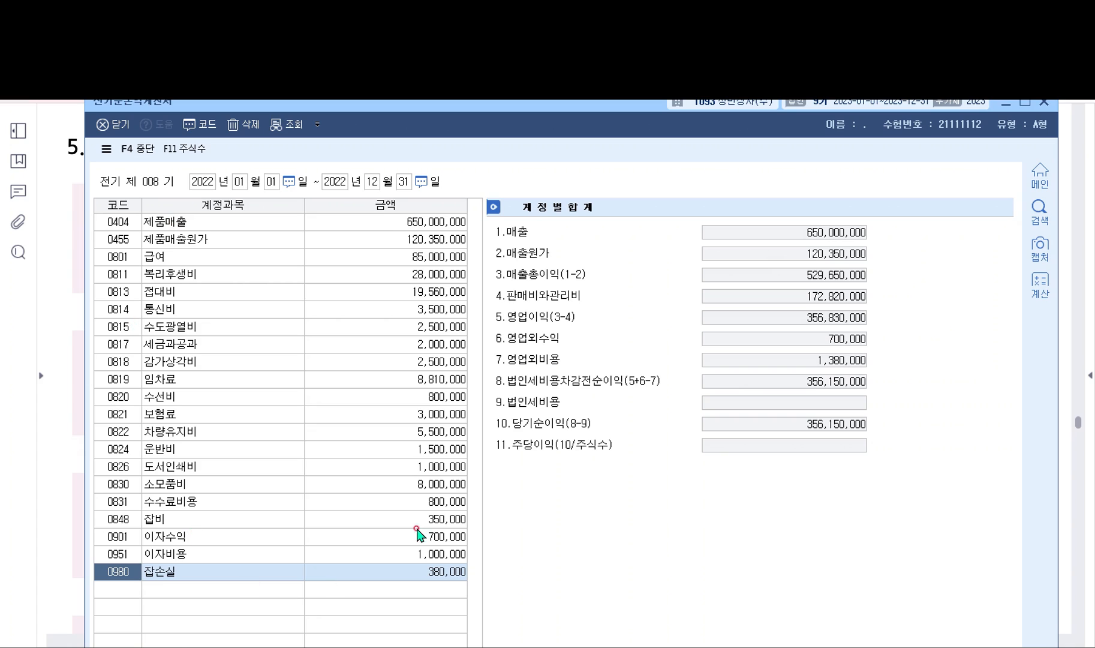
Mark the calculation order from 매출 to 당기순이익 beside the totals, underline the statement title and box 10.당기순이익
key(ctrl+shift+3)
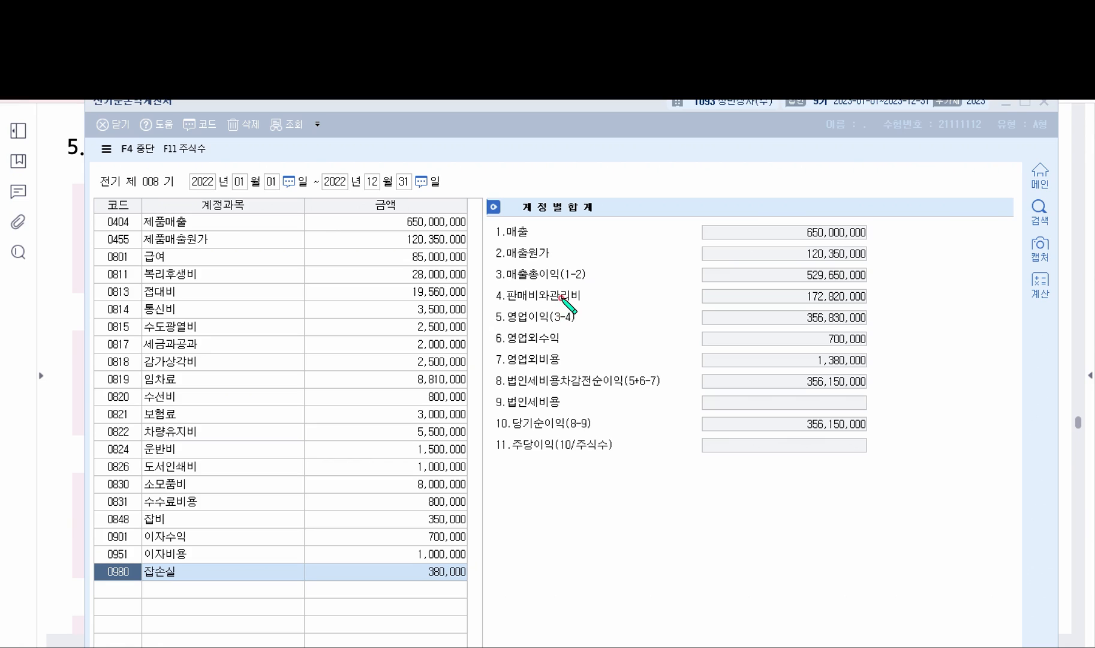
drag(498, 238, 481, 238)
mouse_move(480, 272)
mouse_down()
mouse_move(497, 275)
mouse_move(488, 349)
mouse_move(499, 360)
mouse_move(480, 380)
mouse_move(493, 385)
mouse_up()
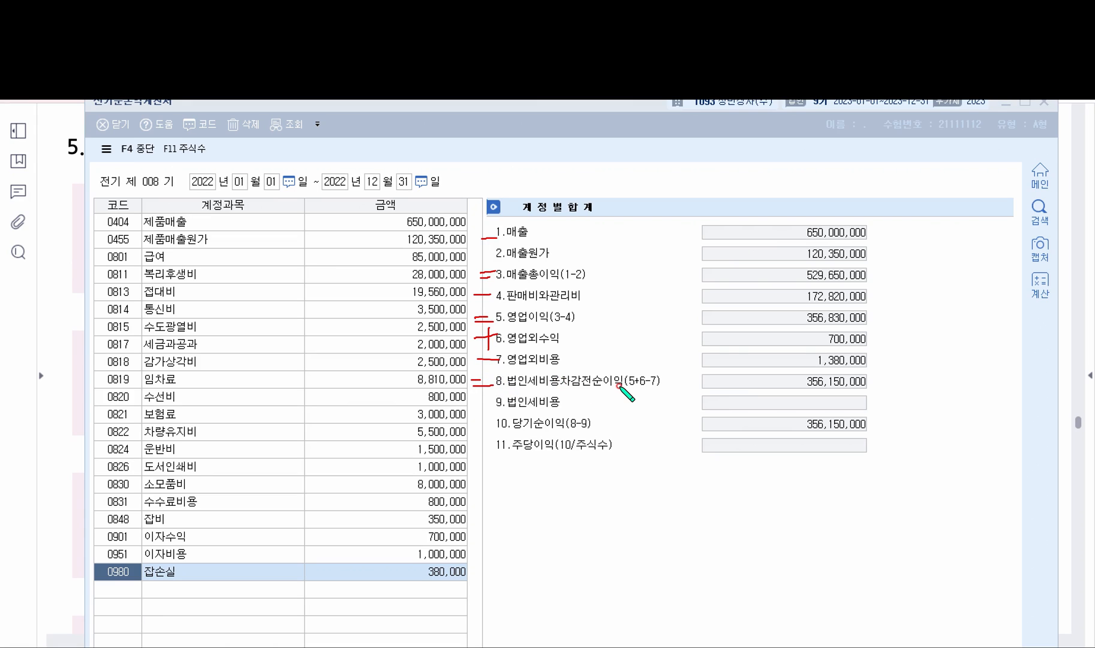
mouse_move(474, 399)
mouse_down()
mouse_move(495, 401)
mouse_move(492, 424)
mouse_up()
mouse_move(200, 111)
mouse_down()
mouse_move(157, 119)
mouse_move(98, 103)
mouse_up()
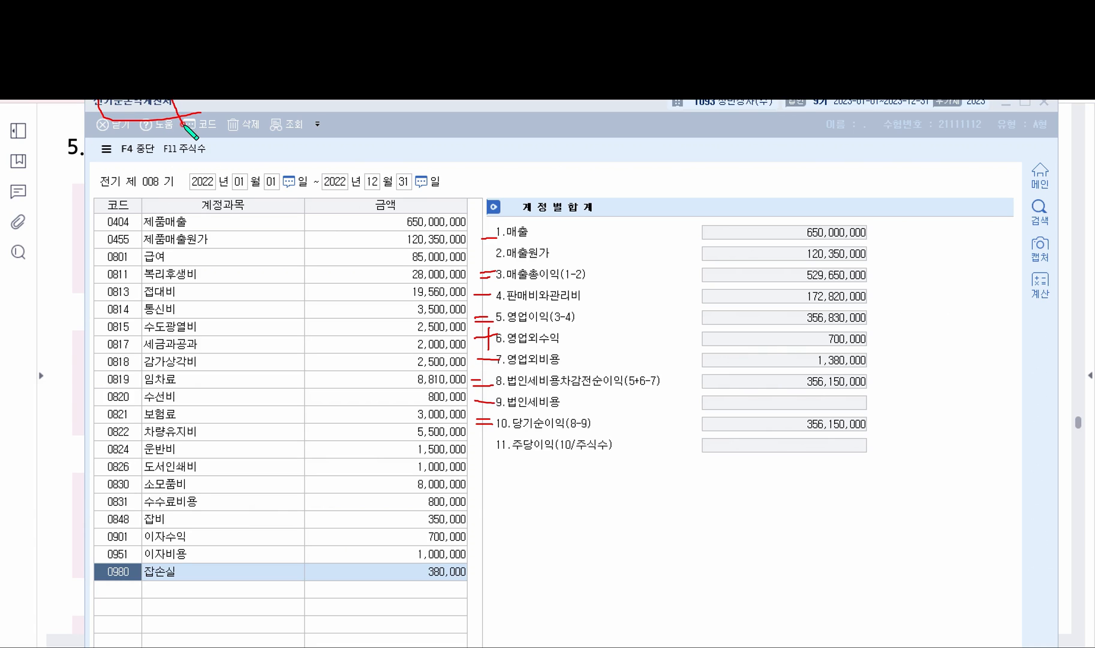
mouse_move(495, 413)
mouse_down()
mouse_move(860, 413)
mouse_move(828, 433)
mouse_move(491, 432)
mouse_move(517, 413)
mouse_up()
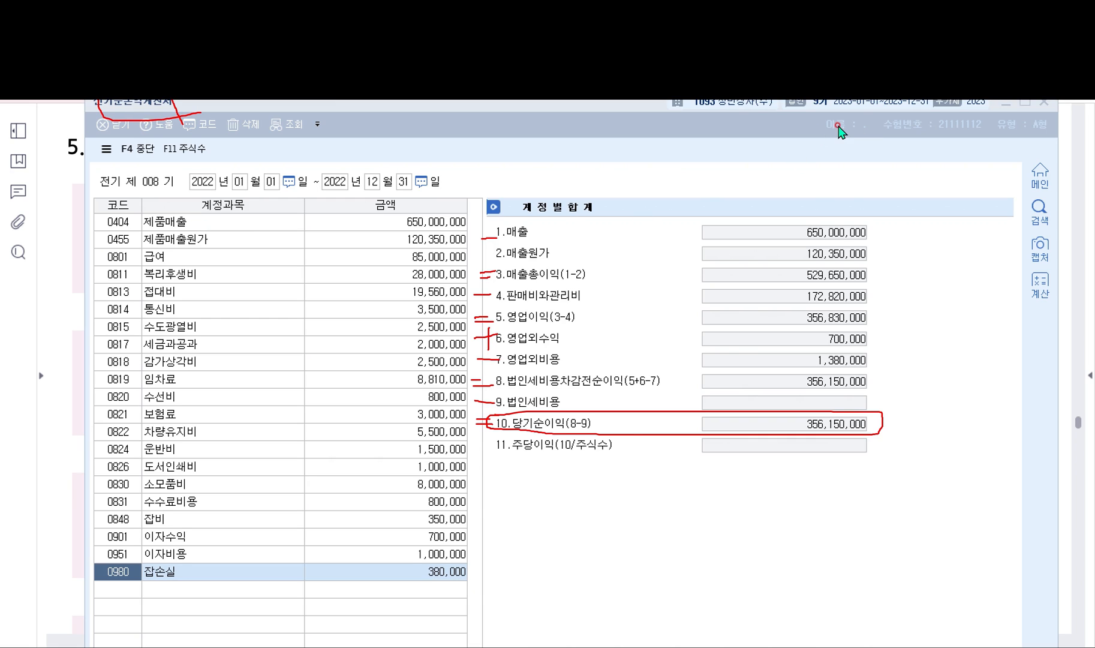
Open the 매출원가 breakdown of 제품매출원가 (0455), clear the markings, move the dialog aside and select 당기제품제조원가
click(377, 238)
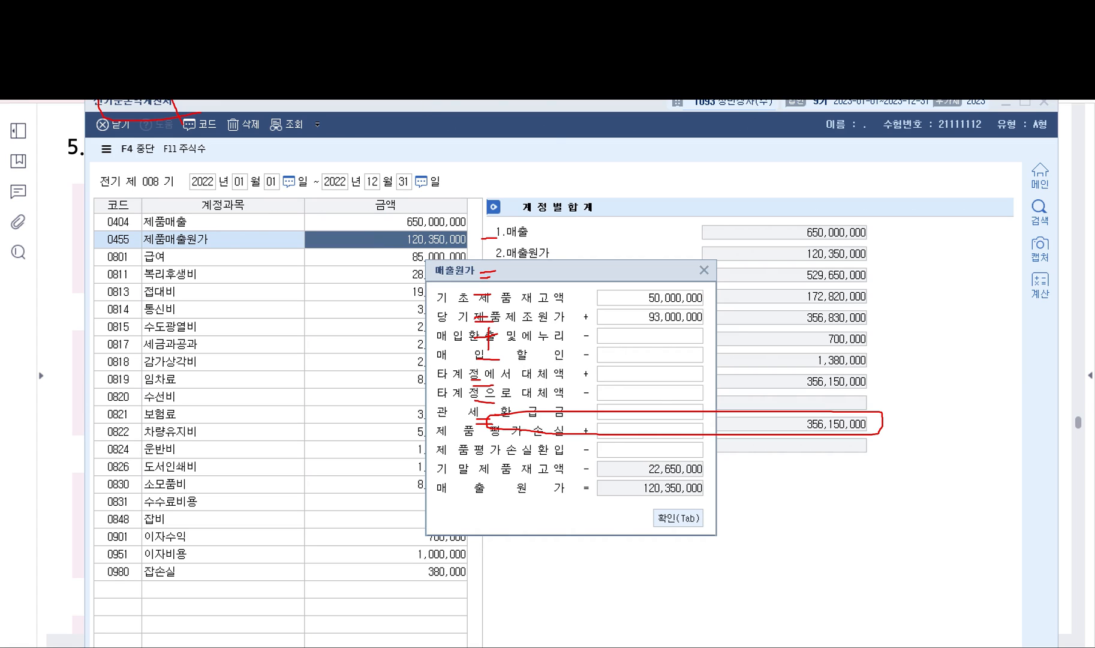
key(Escape)
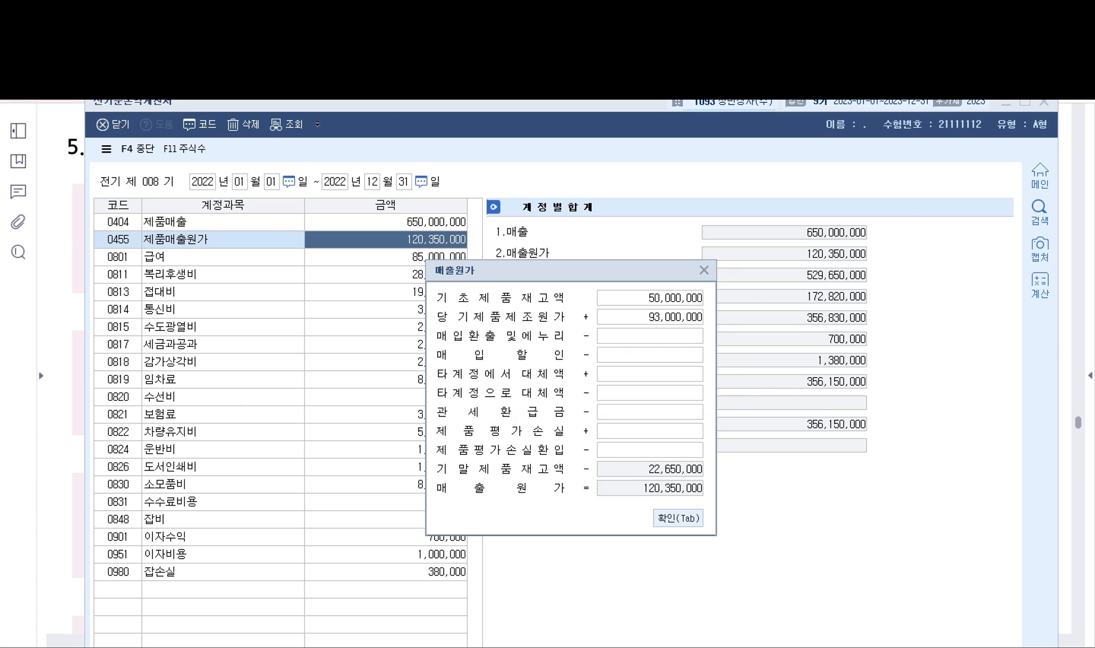
drag(495, 271, 309, 195)
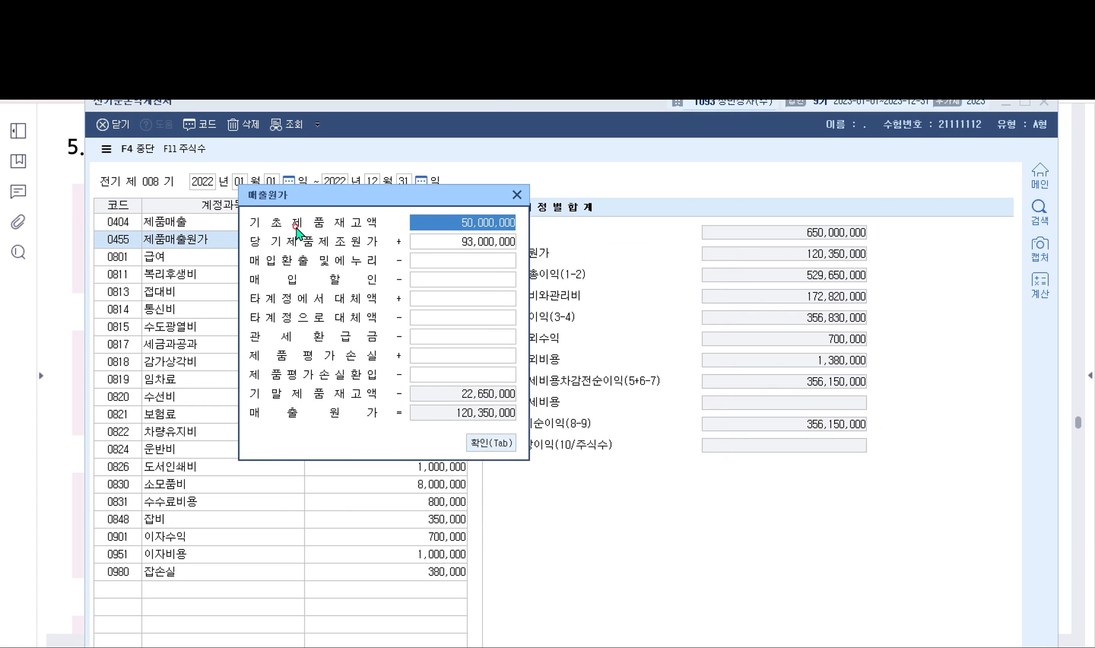
click(445, 243)
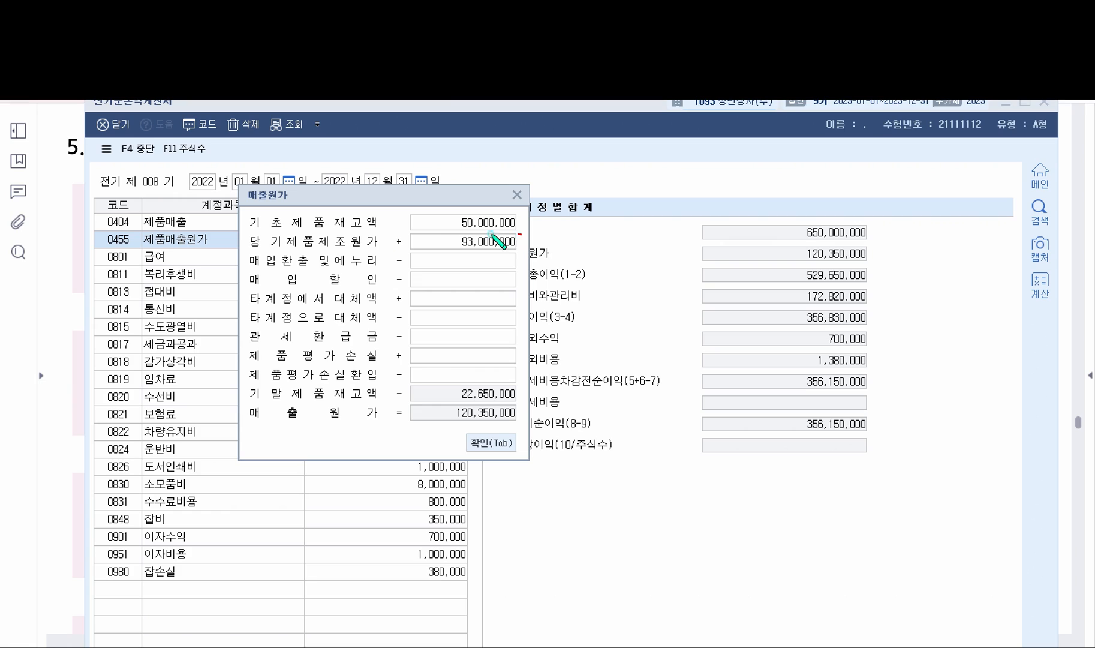
Box 당기제품제조원가 in the 매출원가 breakdown, draw a question mark beside it, and erase the markings
mouse_move(520, 233)
mouse_down()
mouse_move(246, 234)
mouse_move(232, 249)
mouse_move(450, 250)
mouse_move(515, 241)
mouse_move(517, 231)
mouse_move(514, 244)
mouse_up()
drag(575, 230, 582, 246)
click(585, 259)
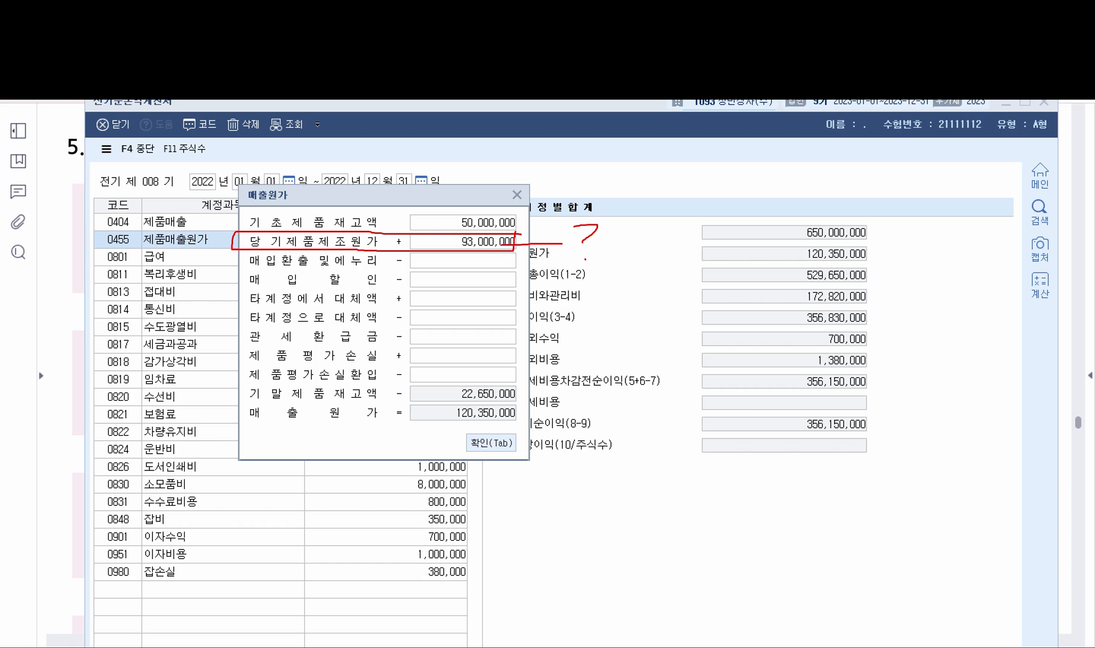
key(Escape)
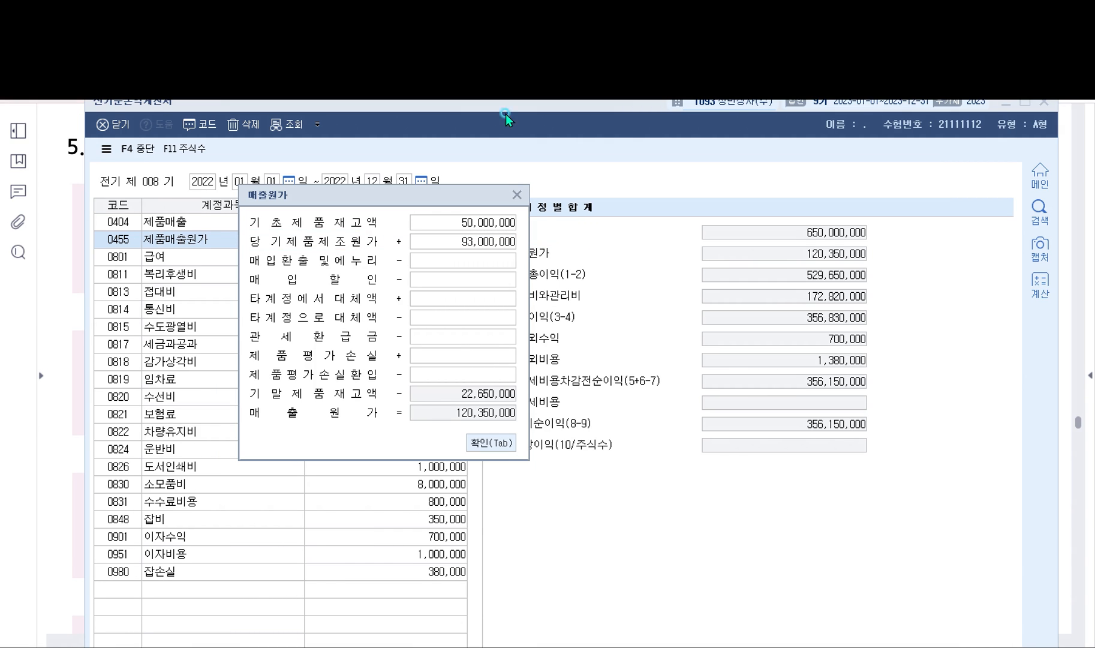
Close the 매출원가 breakdown, move 전기분손익계산서 aside, and open 전기분원가명세서 next to it for comparison
click(517, 195)
mouse_move(429, 98)
mouse_down()
mouse_move(688, 128)
mouse_move(780, 115)
mouse_move(784, 103)
mouse_up()
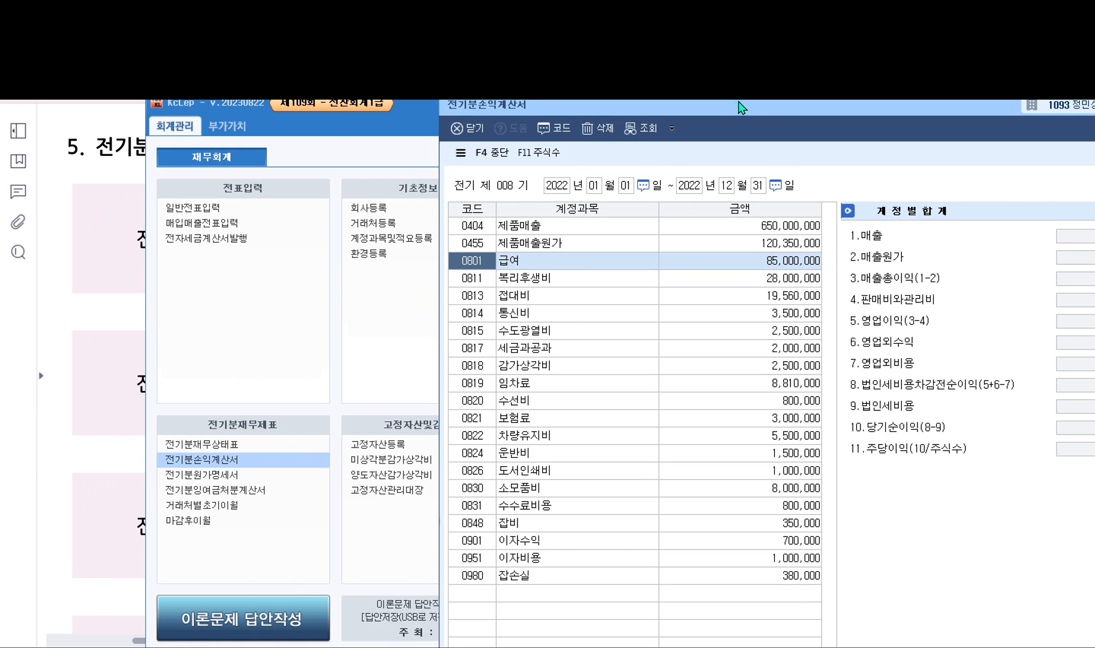
click(186, 479)
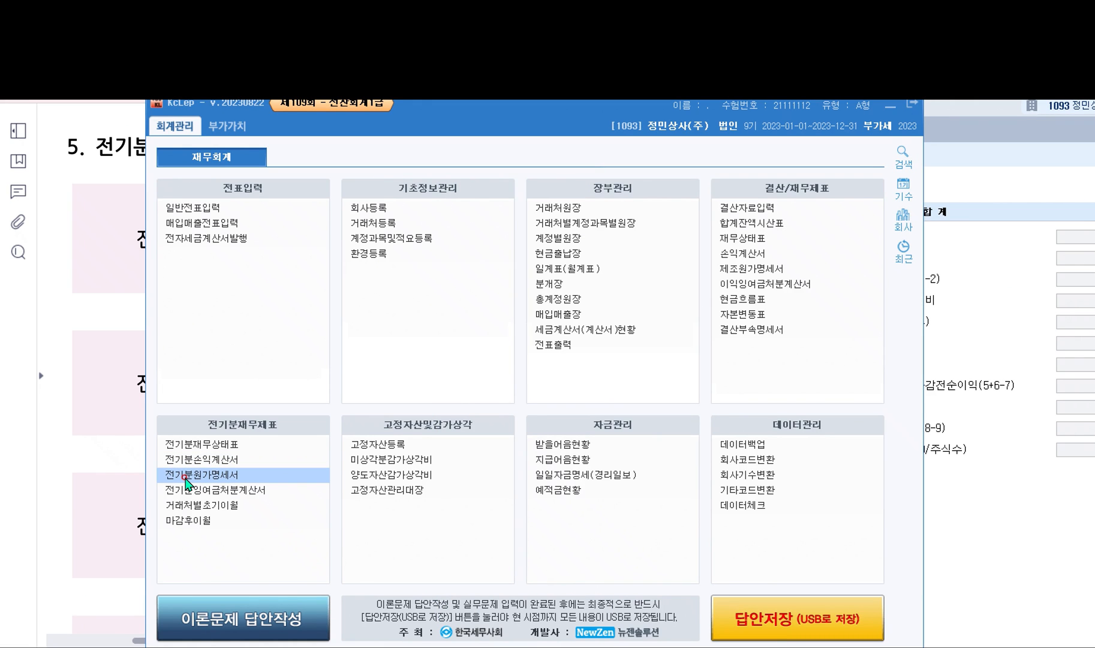
click(187, 479)
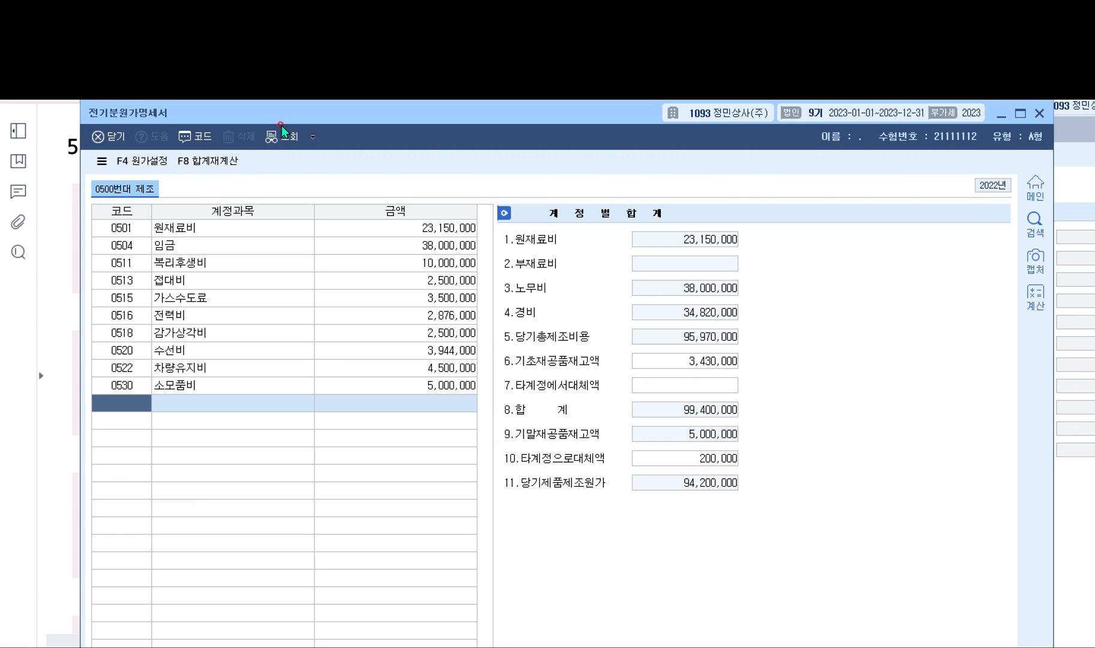
drag(305, 105, 231, 104)
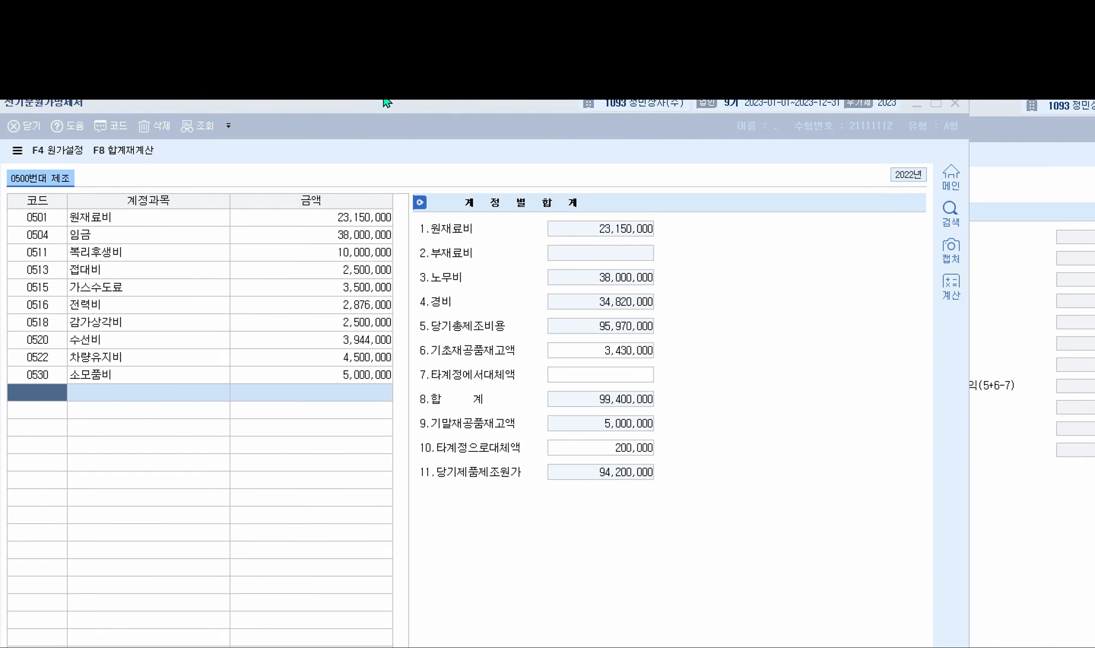
drag(379, 103, 379, 111)
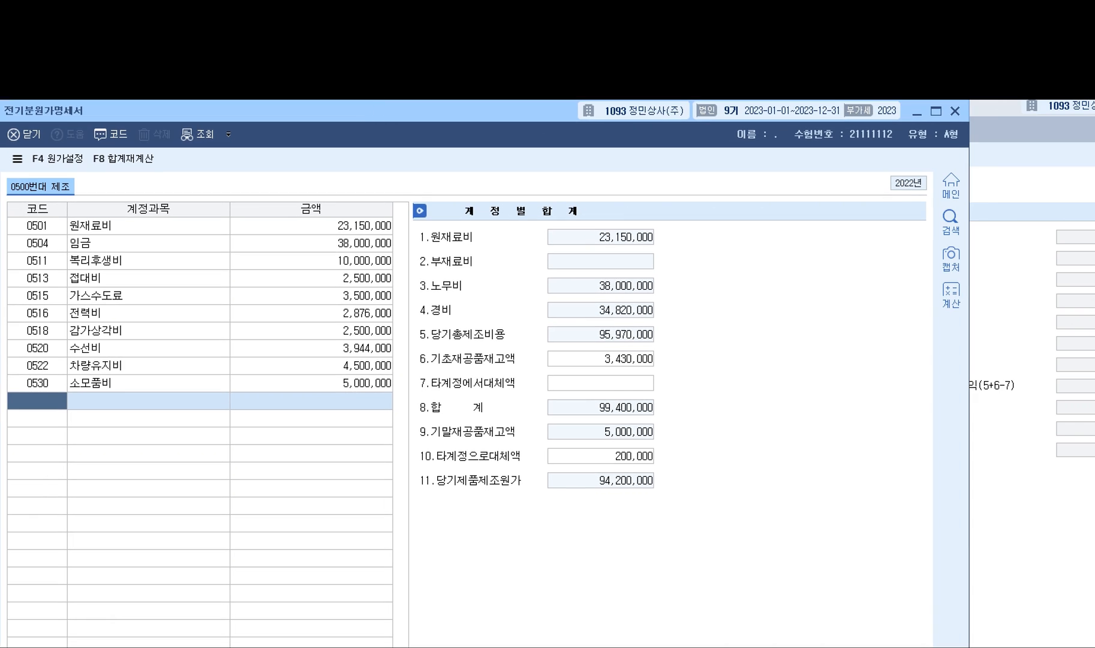
Box 11.당기제품제조원가 in 전기분원가명세서 and compare it with 당기제품제조원가 in the 매출원가 breakdown of 전기분손익계산서
mouse_move(662, 463)
mouse_down()
mouse_move(489, 462)
mouse_move(421, 479)
mouse_move(480, 494)
mouse_move(664, 495)
mouse_move(660, 461)
mouse_up()
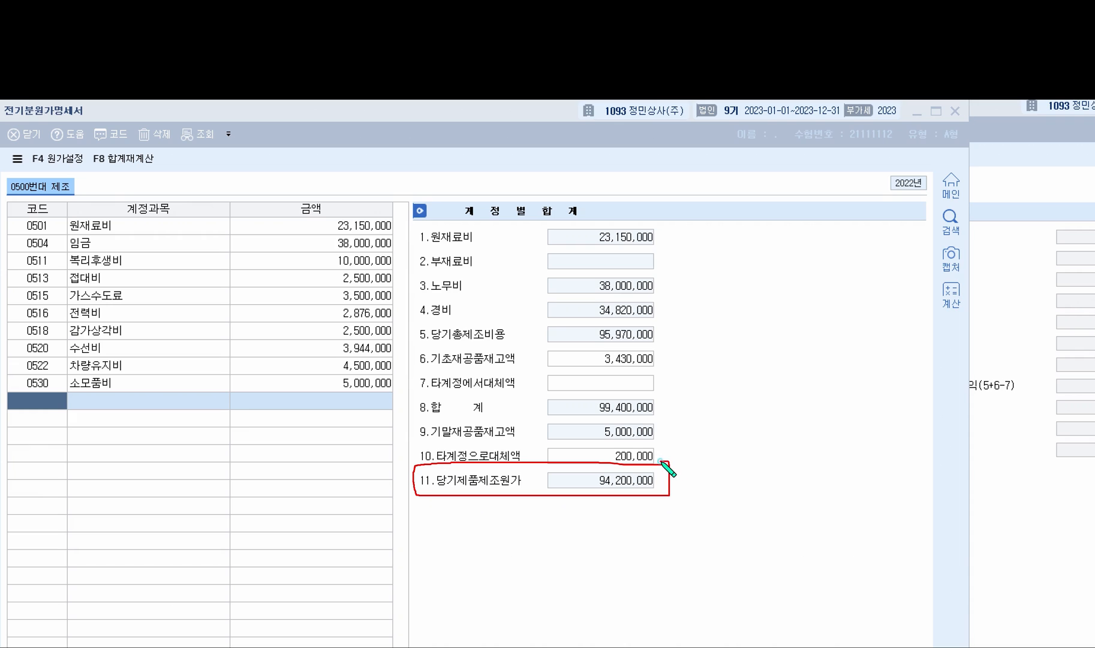
click(1025, 206)
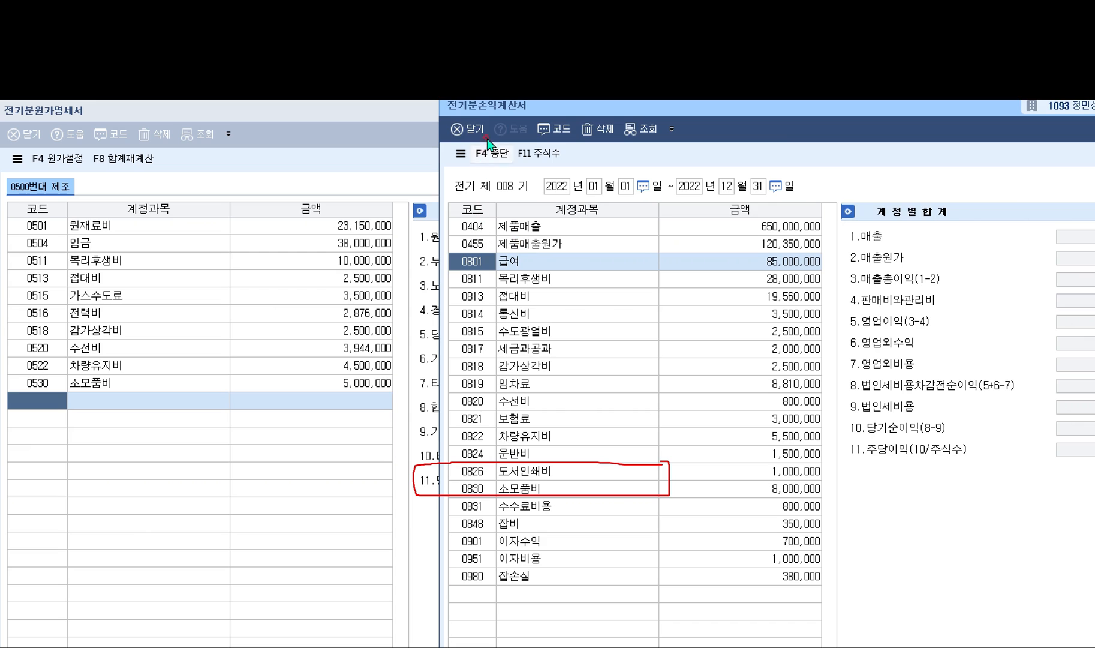
click(798, 243)
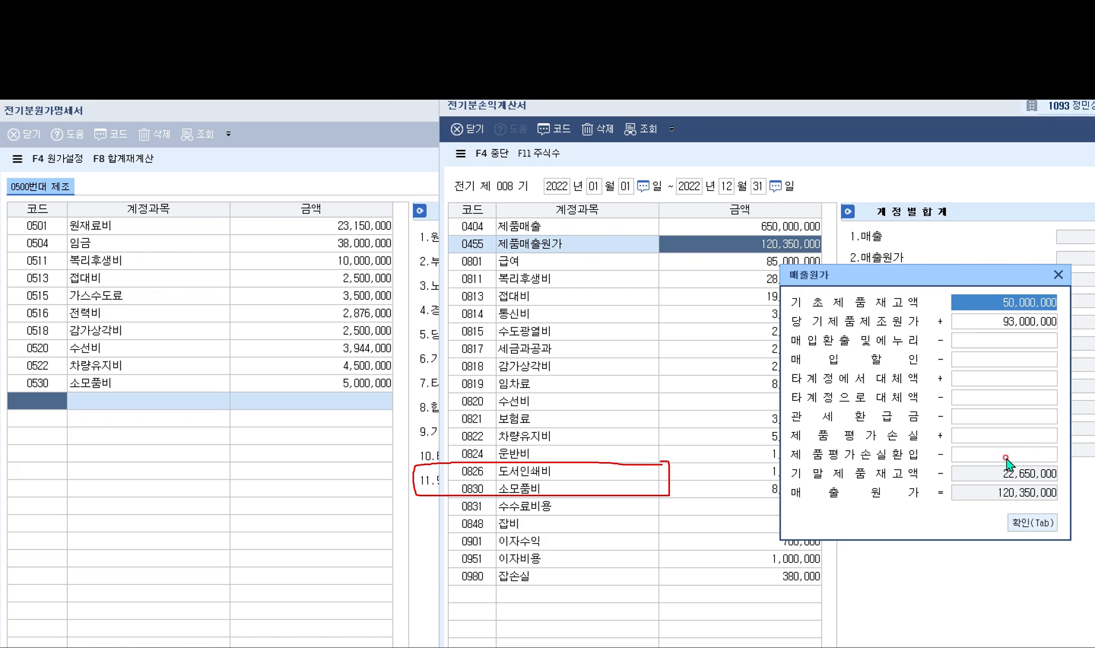
click(977, 324)
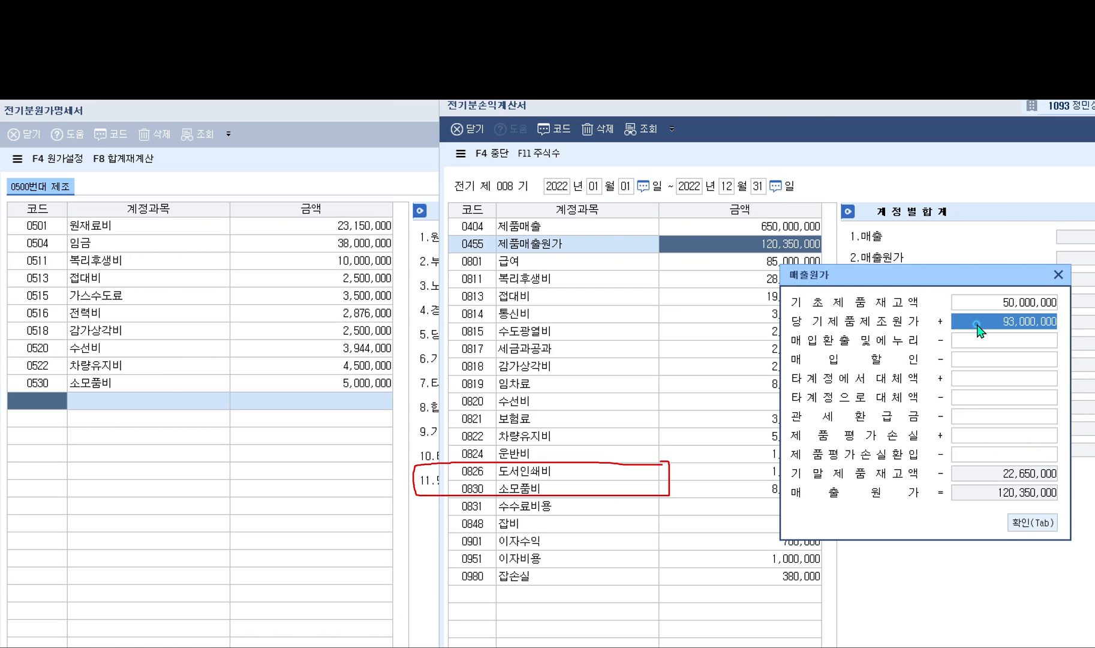
click(926, 303)
click(373, 129)
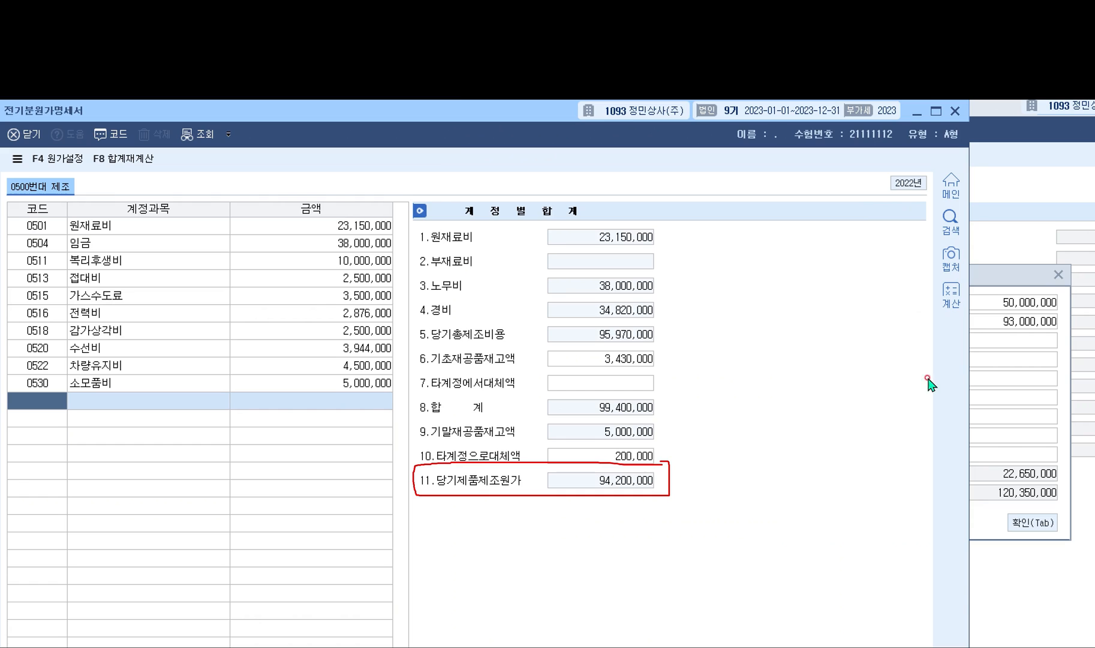
Circle 당기제품제조원가 in the 매출원가 breakdown, set it to 94,200,000, and clear the markings
click(1009, 320)
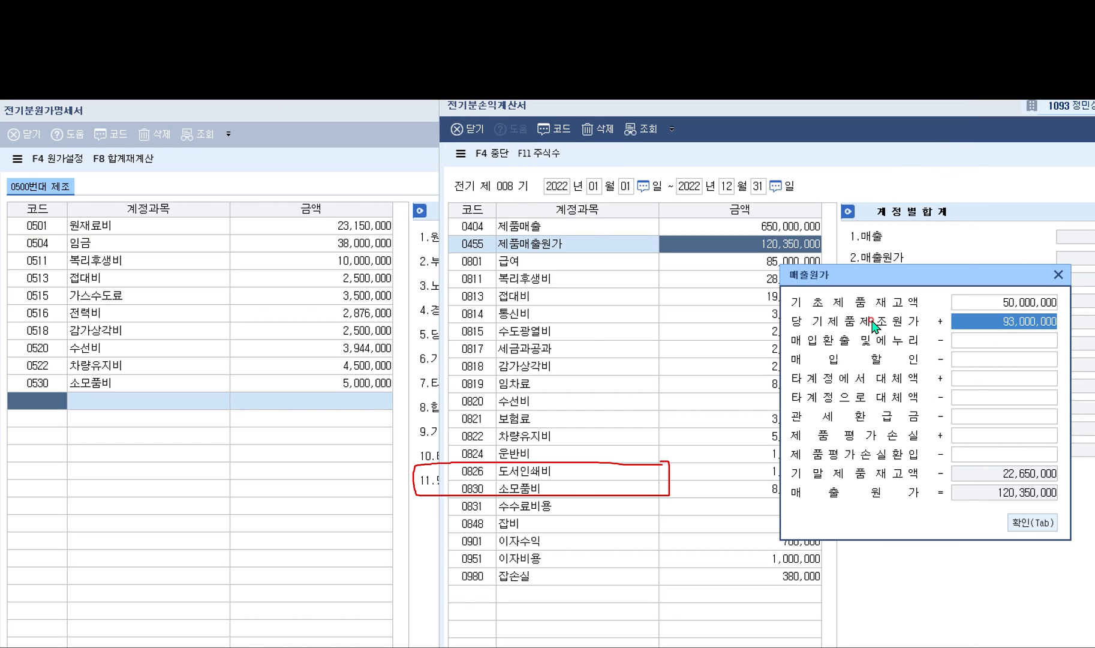
mouse_move(1061, 308)
mouse_down()
mouse_move(778, 319)
mouse_move(871, 329)
mouse_move(1068, 313)
mouse_up()
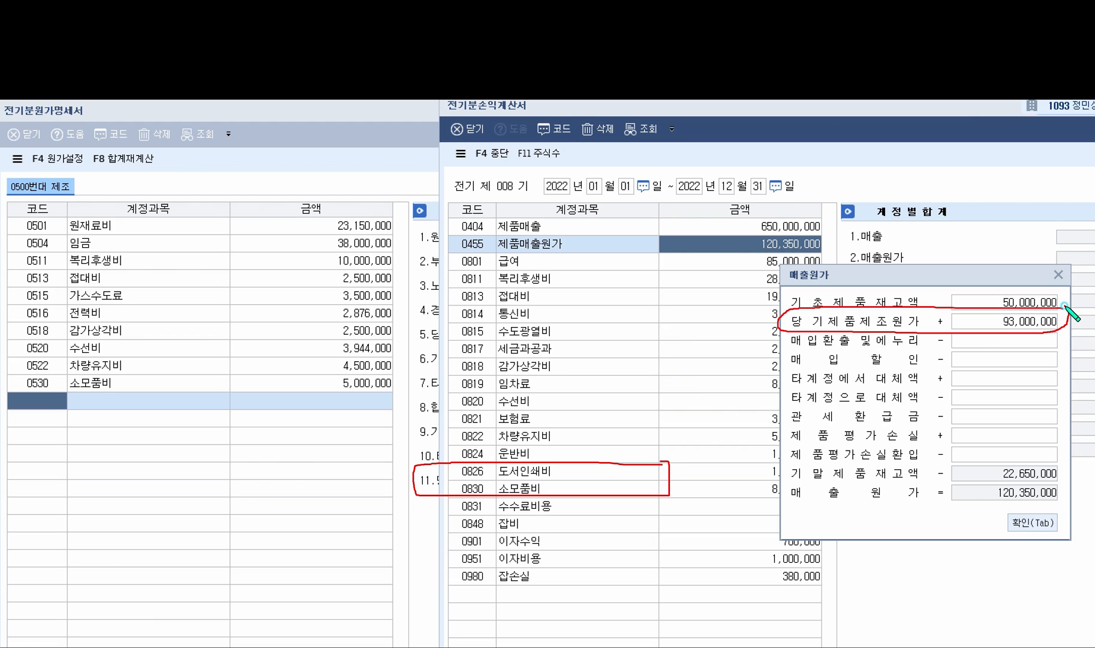
click(987, 323)
text(9)
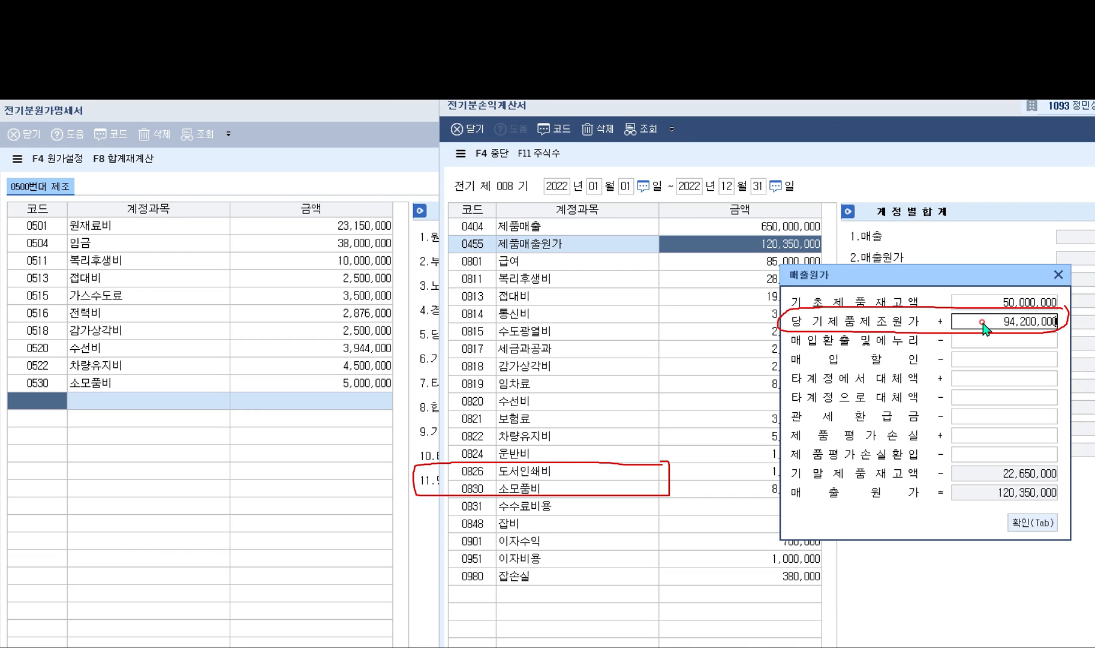
text(4,200,000)
key(Return)
click(982, 323)
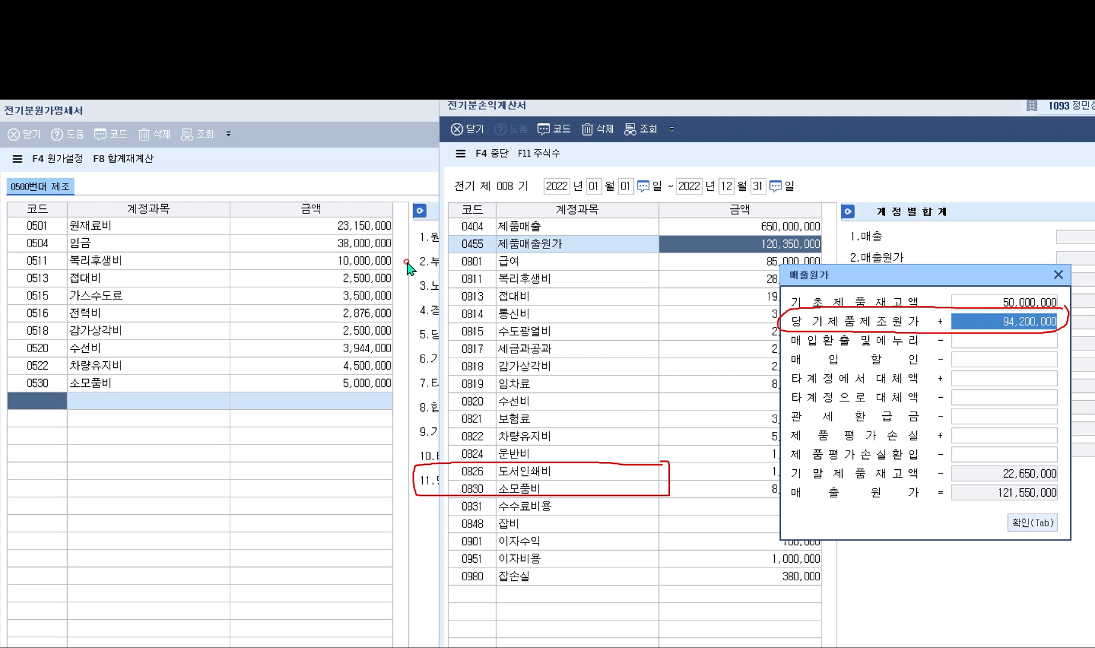
key(Escape)
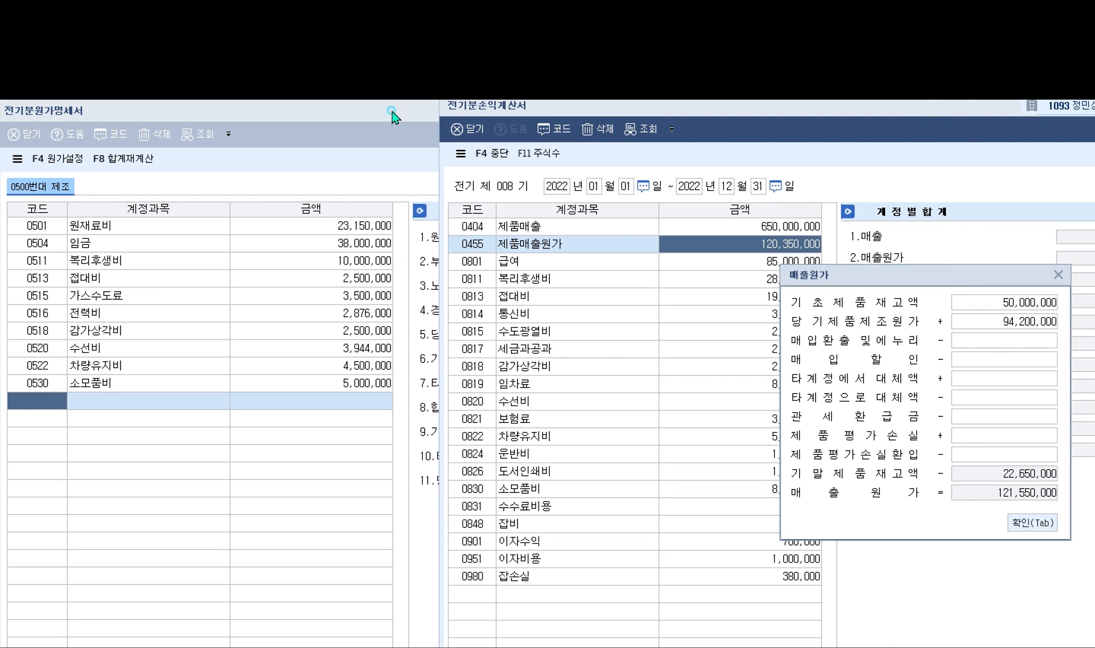
Place 전기분원가명세서 beside the 매출원가 breakdown, circle 당기제품제조원가 in both, and link them with a line and a circled equals sign
click(390, 110)
drag(516, 110, 43, 105)
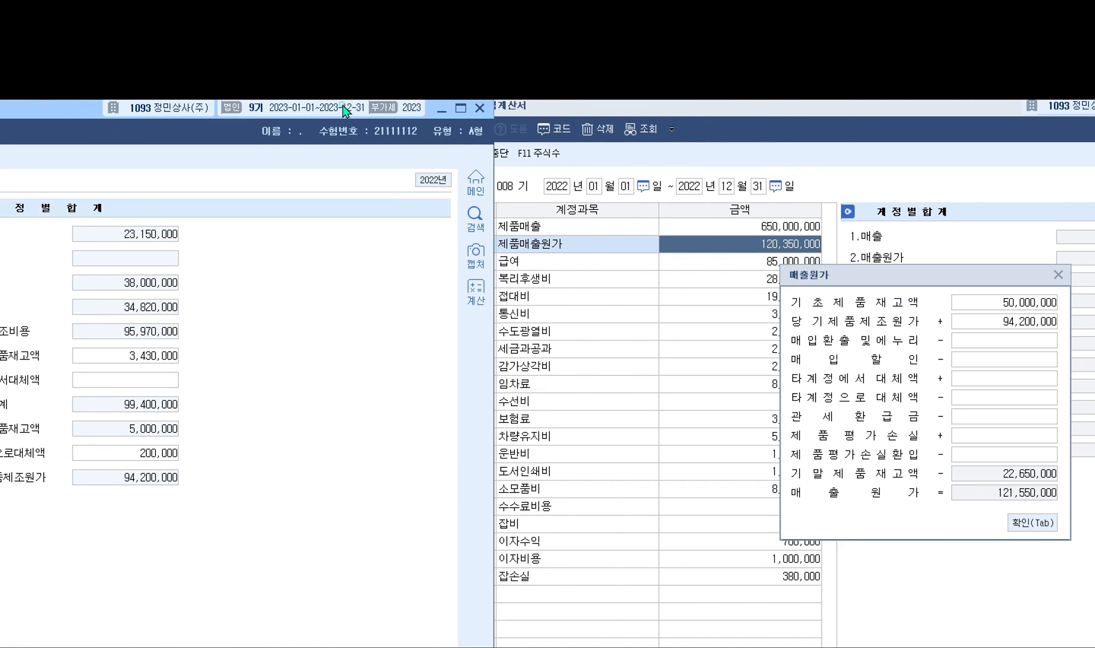
drag(345, 109, 523, 106)
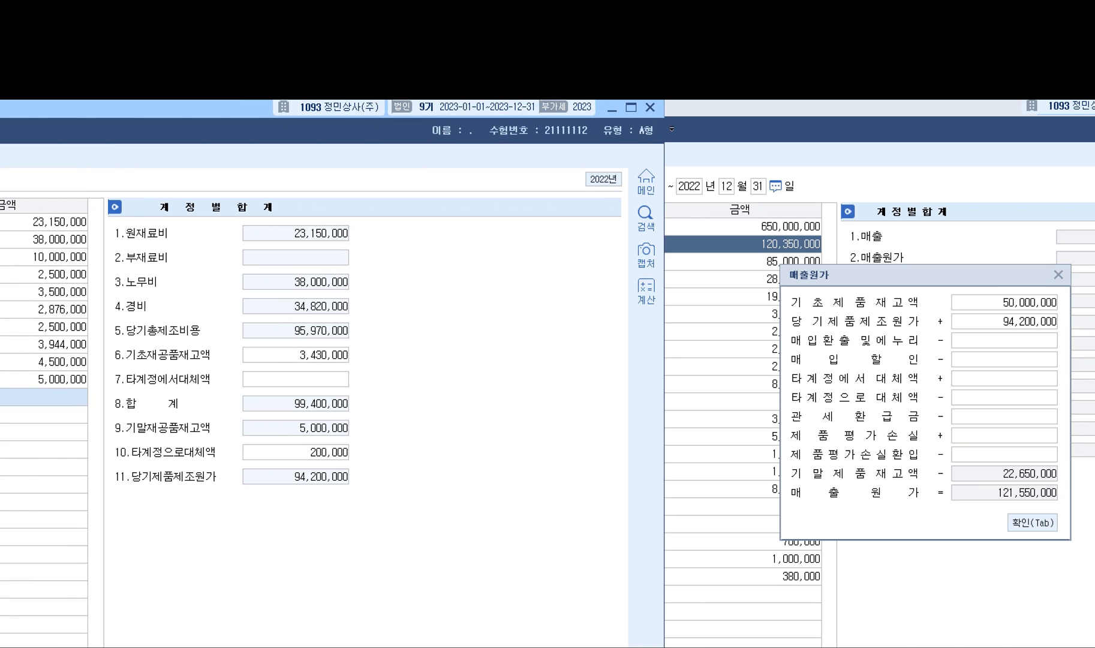
mouse_move(352, 459)
mouse_down()
mouse_move(103, 479)
mouse_move(371, 468)
mouse_move(354, 457)
mouse_up()
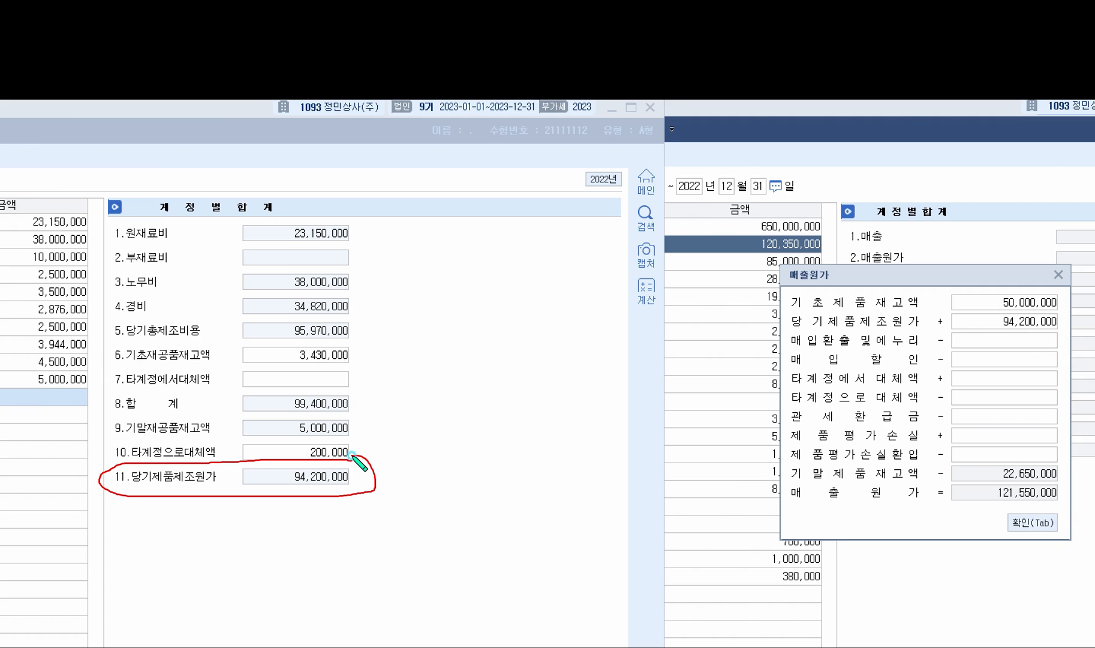
mouse_move(1051, 308)
mouse_down()
mouse_move(777, 310)
mouse_move(907, 342)
mouse_move(1038, 308)
mouse_up()
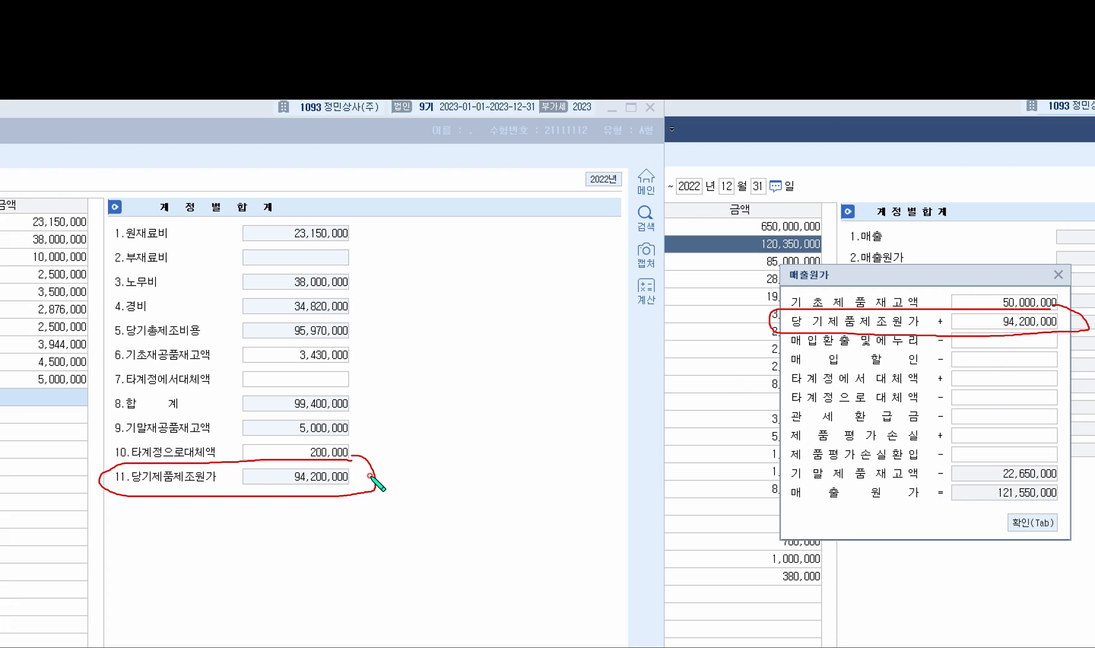
drag(370, 476, 781, 326)
mouse_move(537, 355)
mouse_down()
mouse_move(558, 349)
mouse_move(533, 386)
mouse_move(570, 374)
mouse_up()
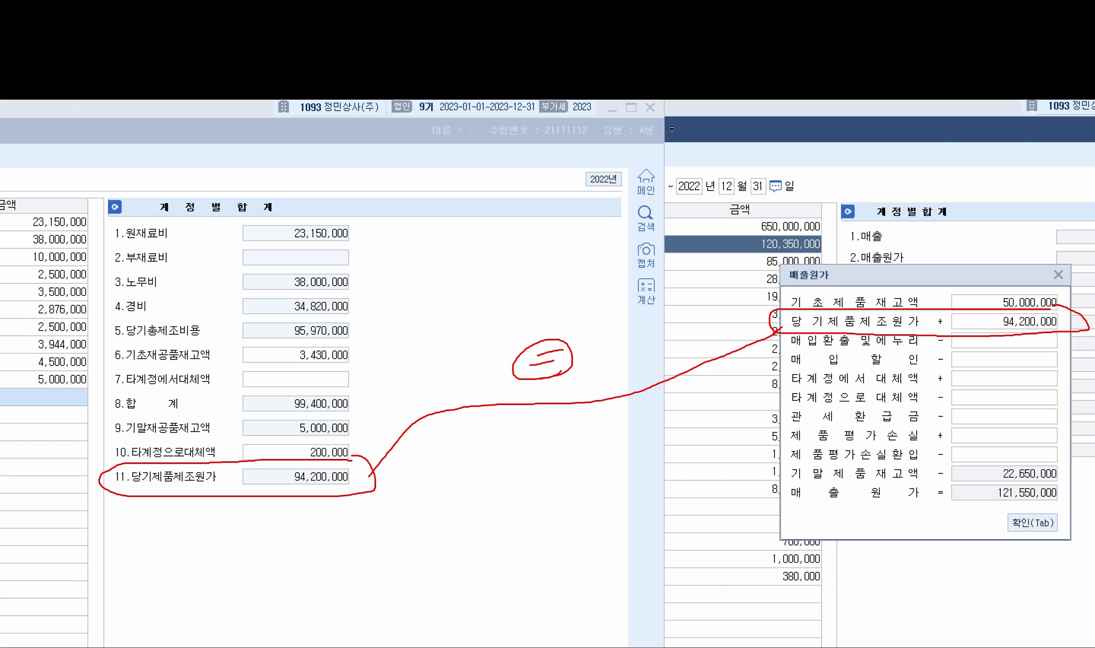
Clear the markings, close 전기분원가명세서, and confirm the 매출원가 breakdown in 전기분손익계산서
key(Escape)
click(650, 106)
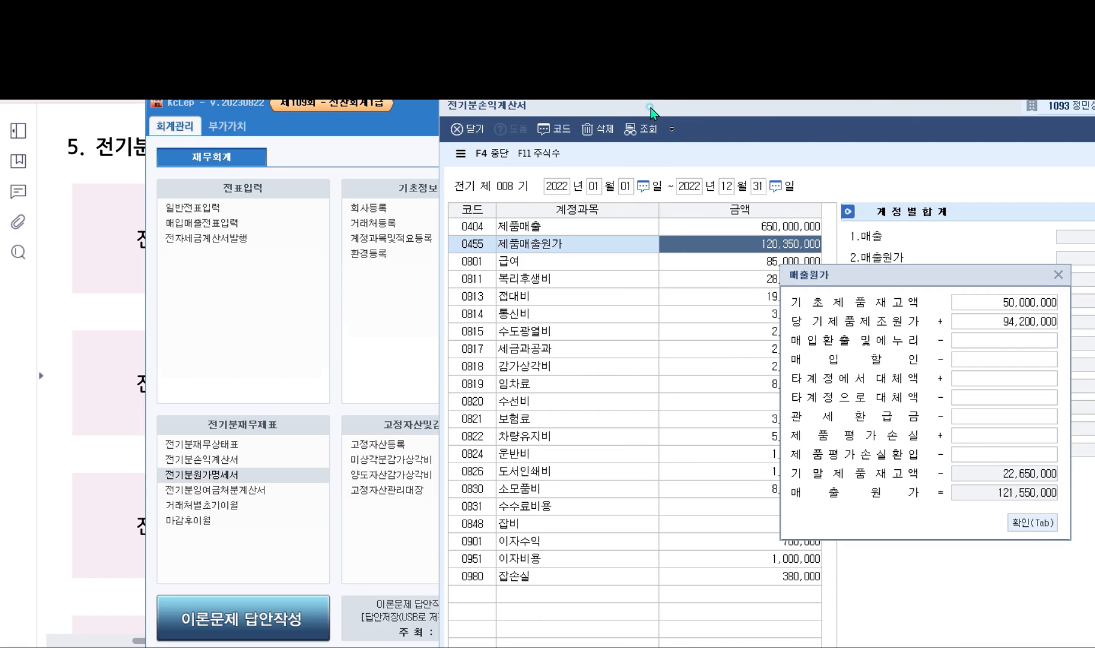
click(1031, 522)
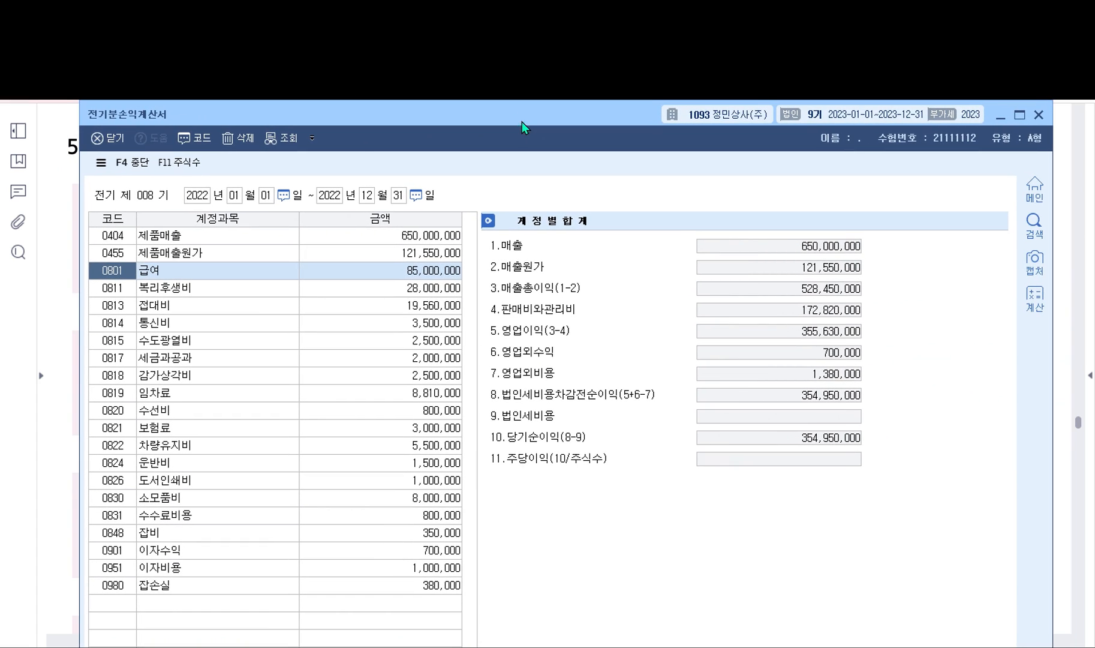
Reopen the 매출원가 breakdown of 제품매출원가 (0455) and set 당기제품제조원가 to 93,000,000
click(429, 270)
click(430, 252)
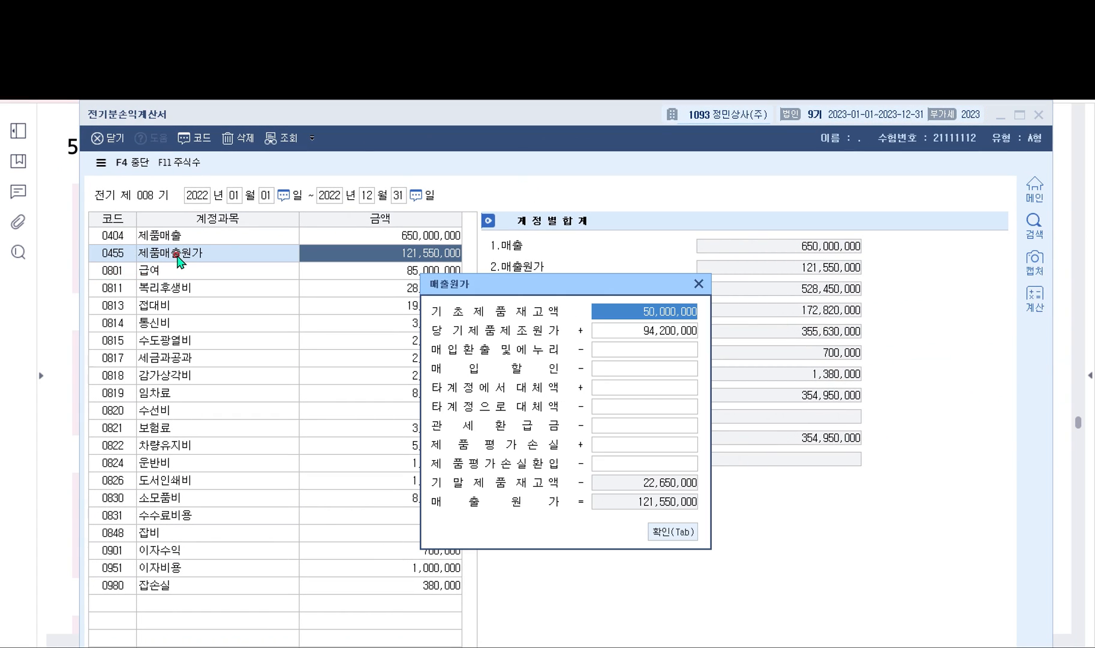
click(658, 333)
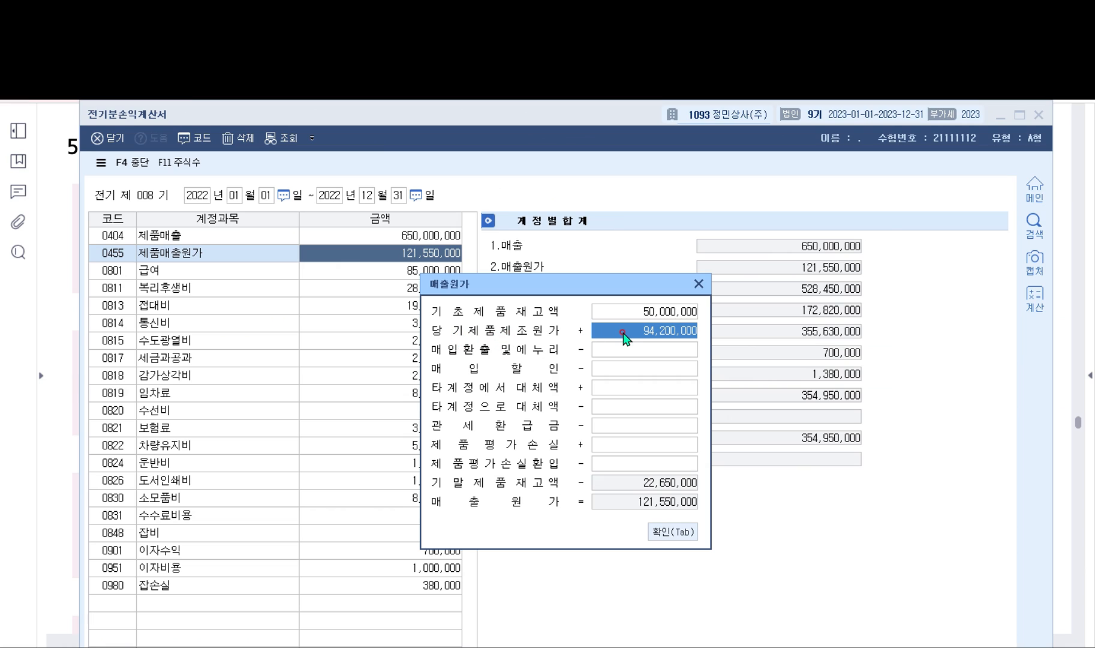
text(93)
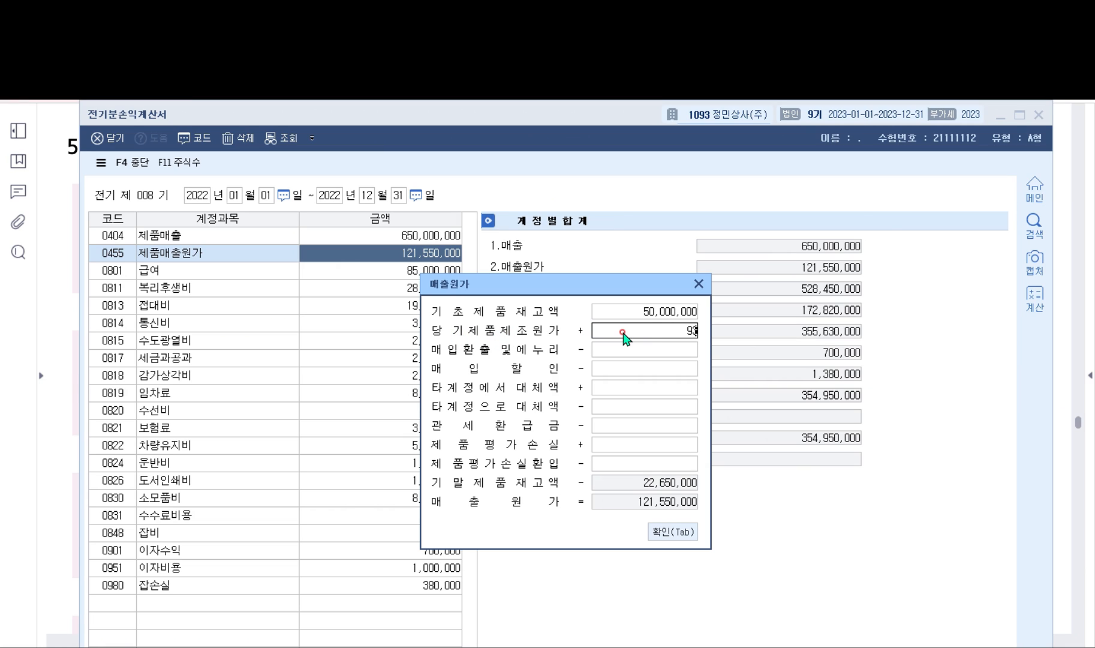
text(,000,000)
key(Return)
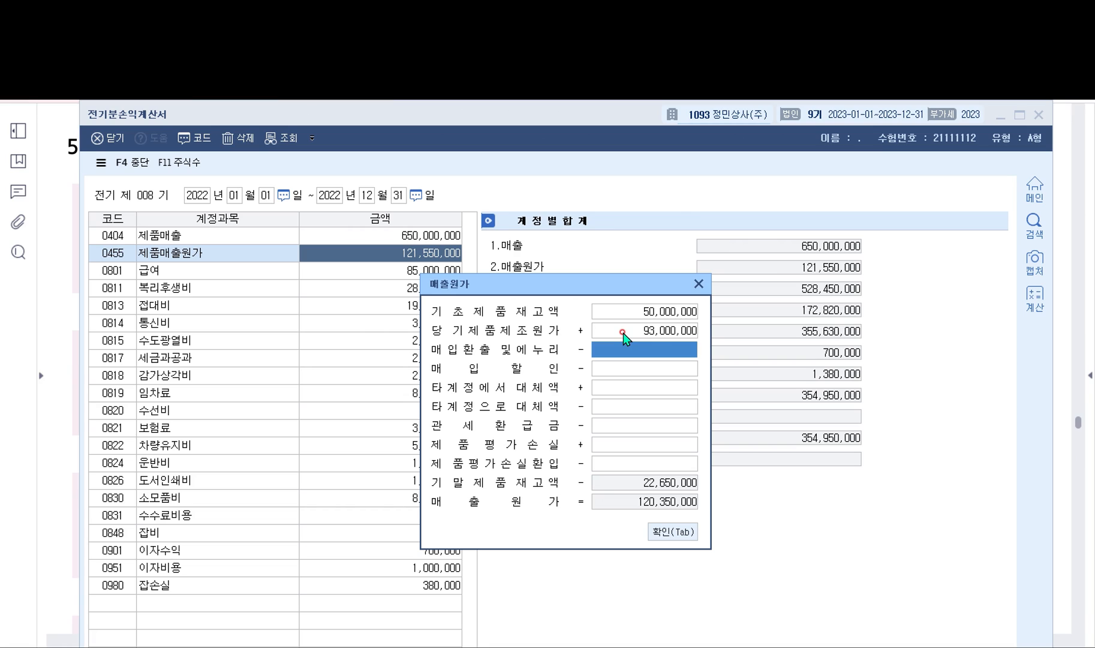
Set 당기제품제조원가 in the 매출원가 breakdown back to 94,200,000 and confirm the breakdown
click(624, 333)
text(942,008,000)
key(Return)
click(623, 333)
text(94,200)
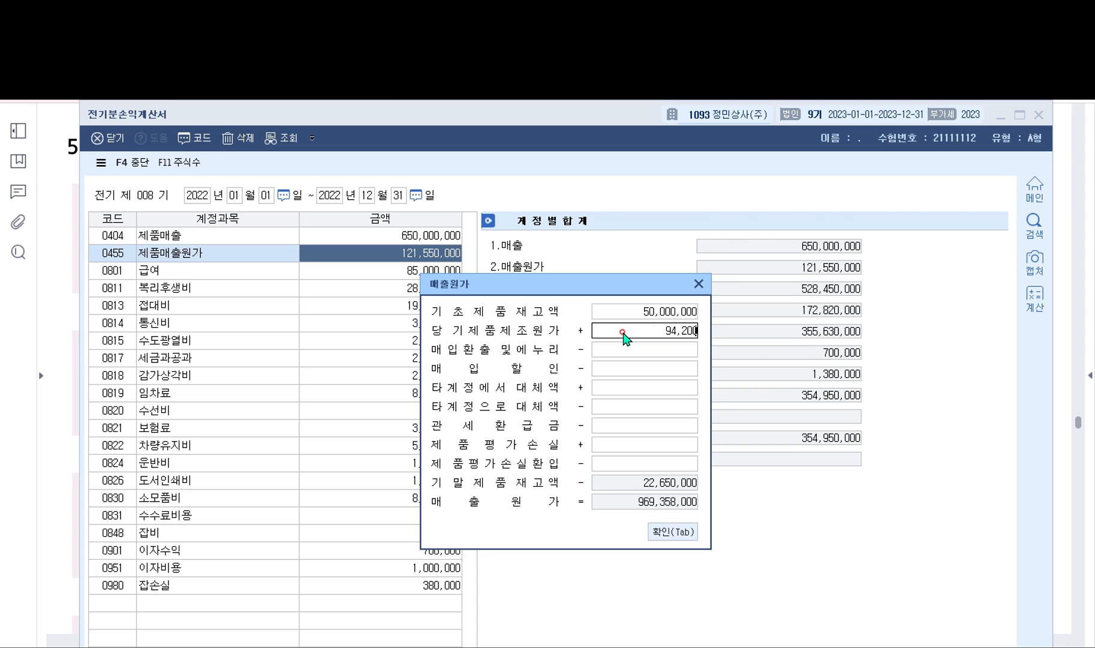
text(,000)
key(Return)
click(623, 334)
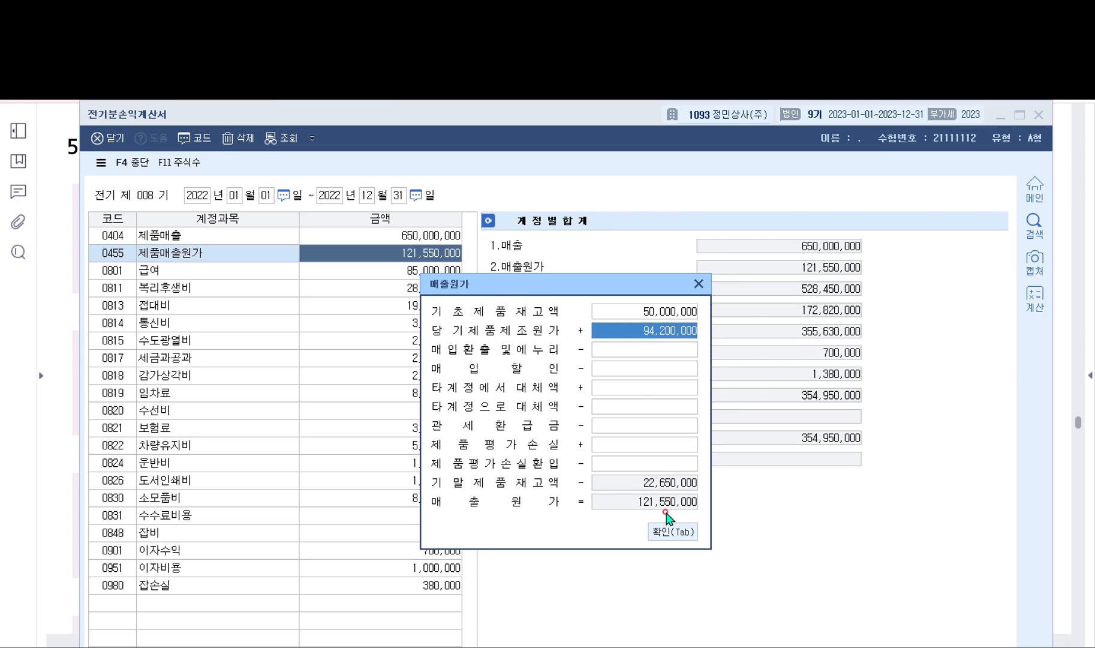
click(664, 530)
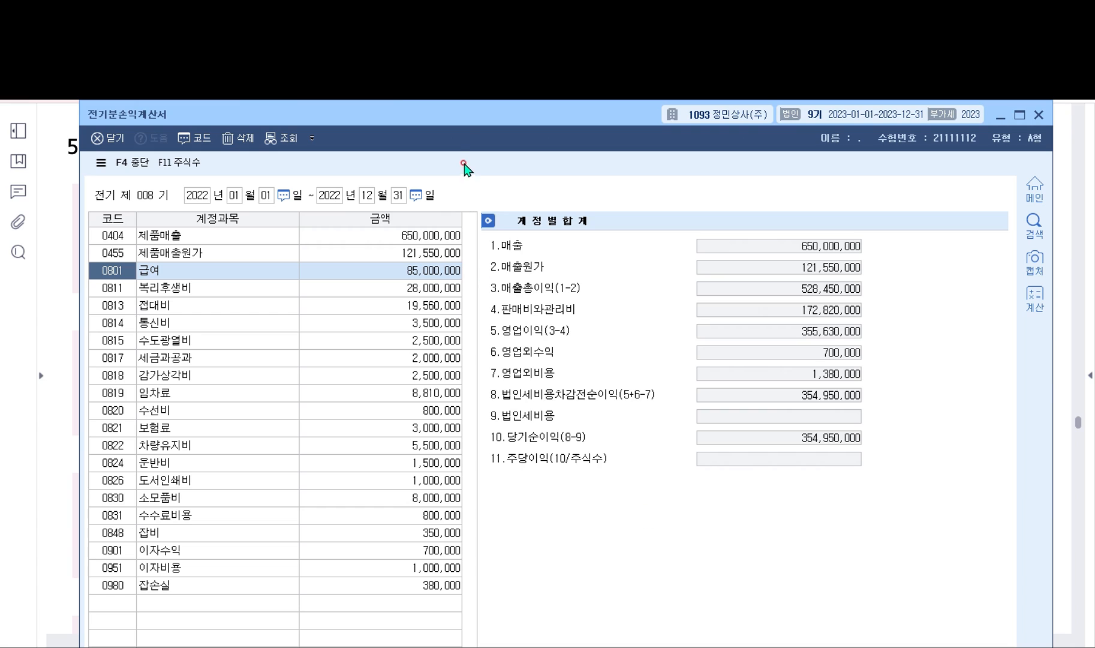
Circle 10.당기순이익 in the 계정별합계 of 전기분손익계산서 and erase the marking
key(ctrl+alt+g)
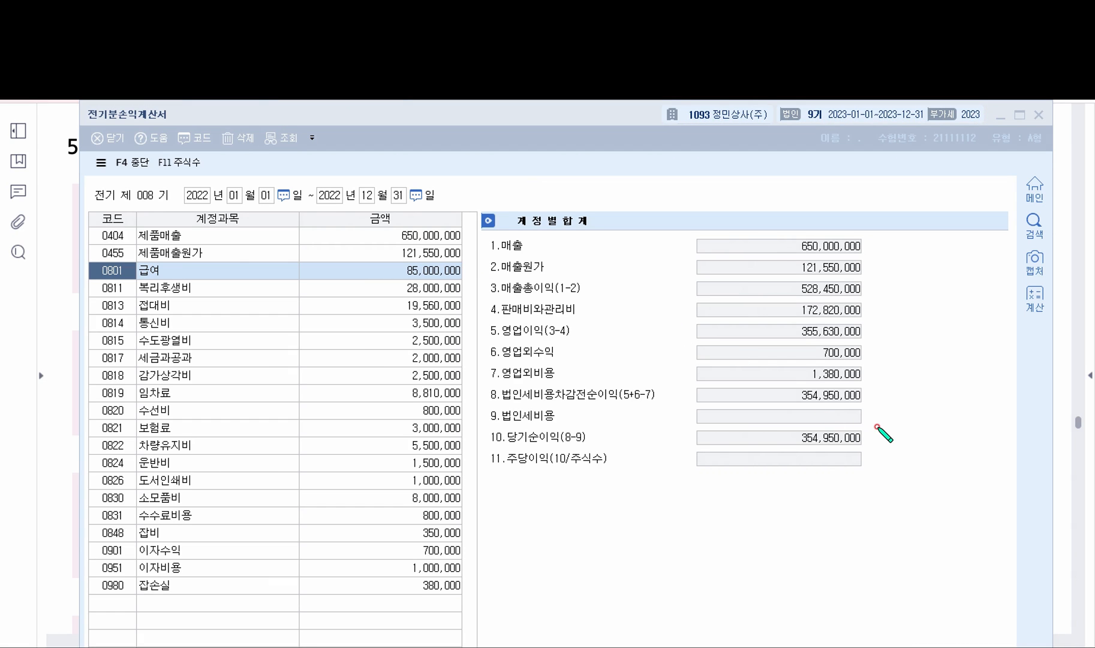
mouse_move(877, 426)
mouse_down()
mouse_move(541, 415)
mouse_move(509, 456)
mouse_move(903, 460)
mouse_move(892, 426)
mouse_up()
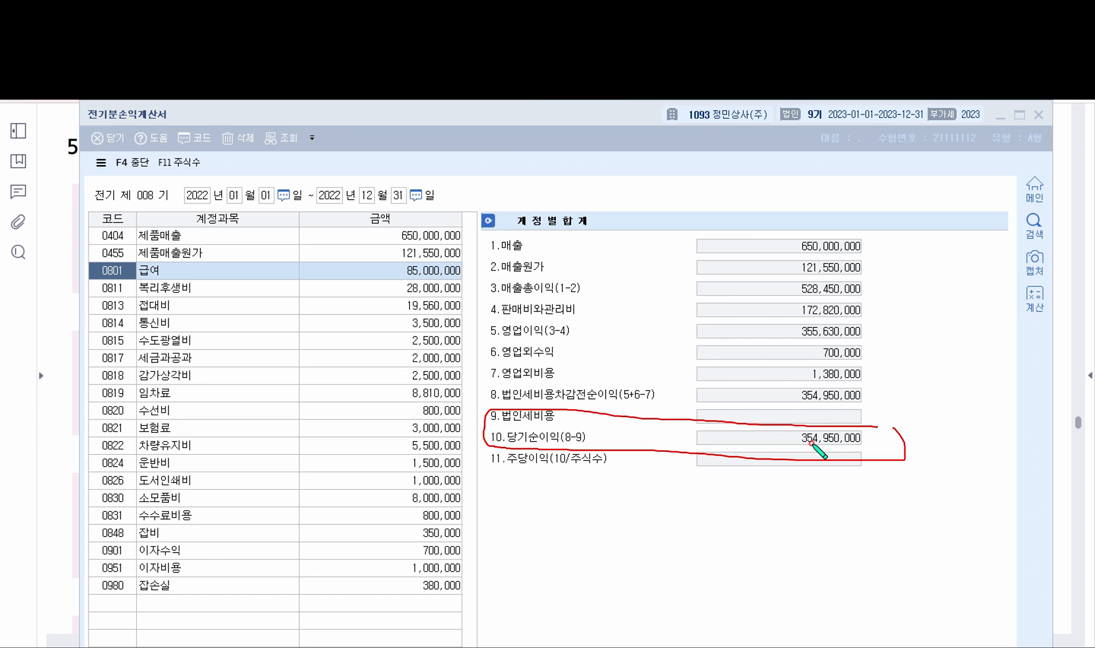
key(Escape)
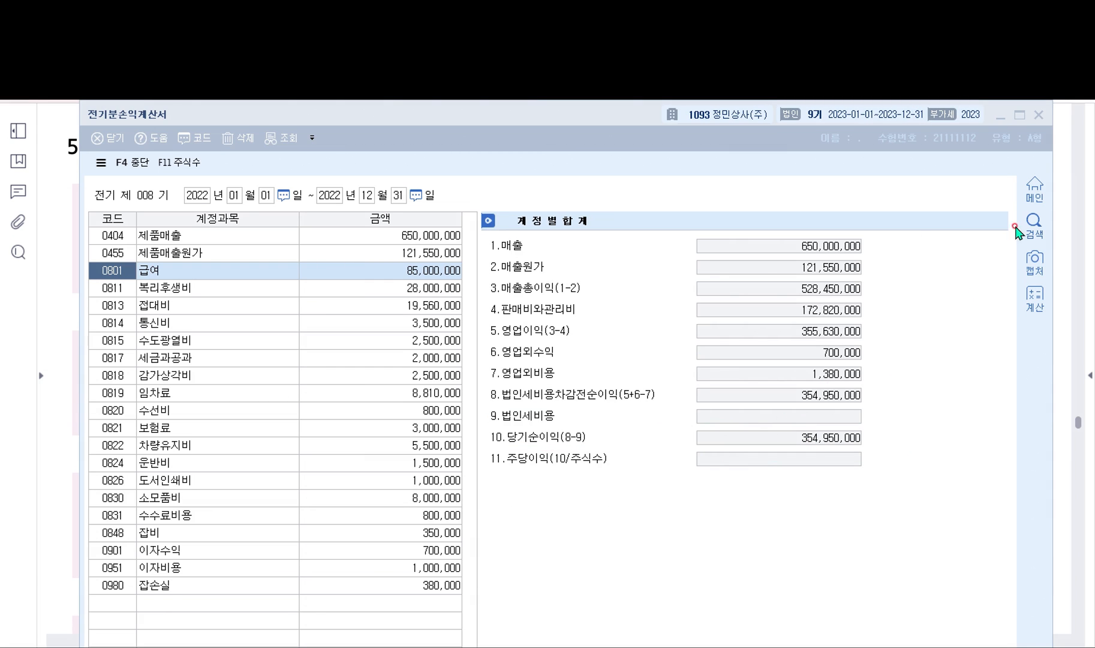
Minimize 전기분손익계산서, open 전기분잉여금처분계산서, and move its window up into view
click(1000, 117)
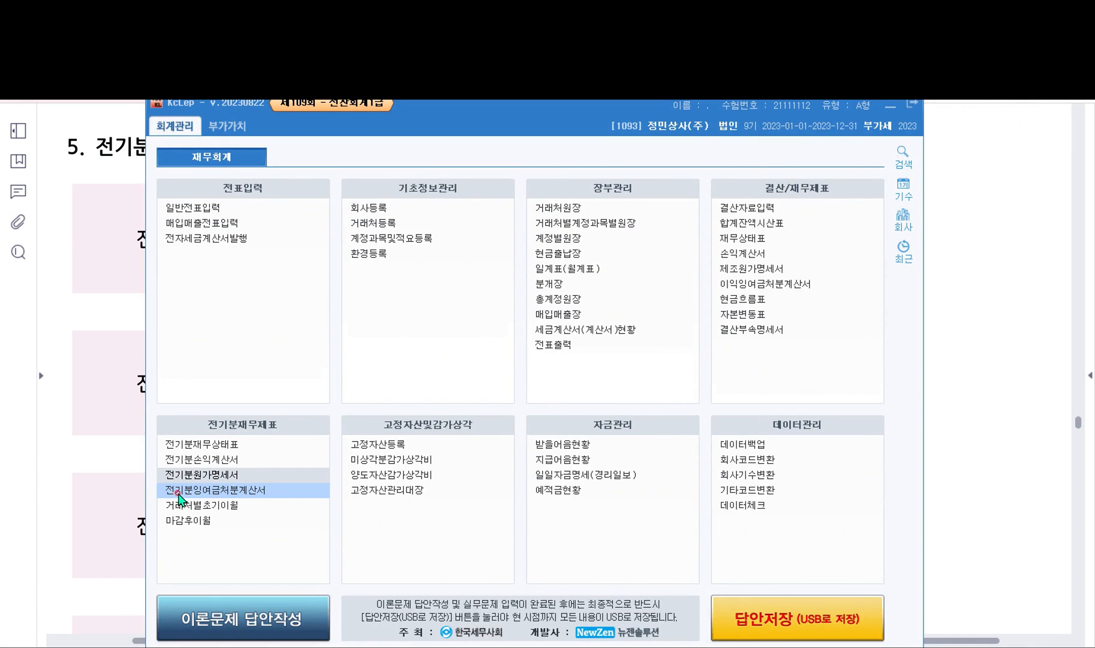
click(206, 492)
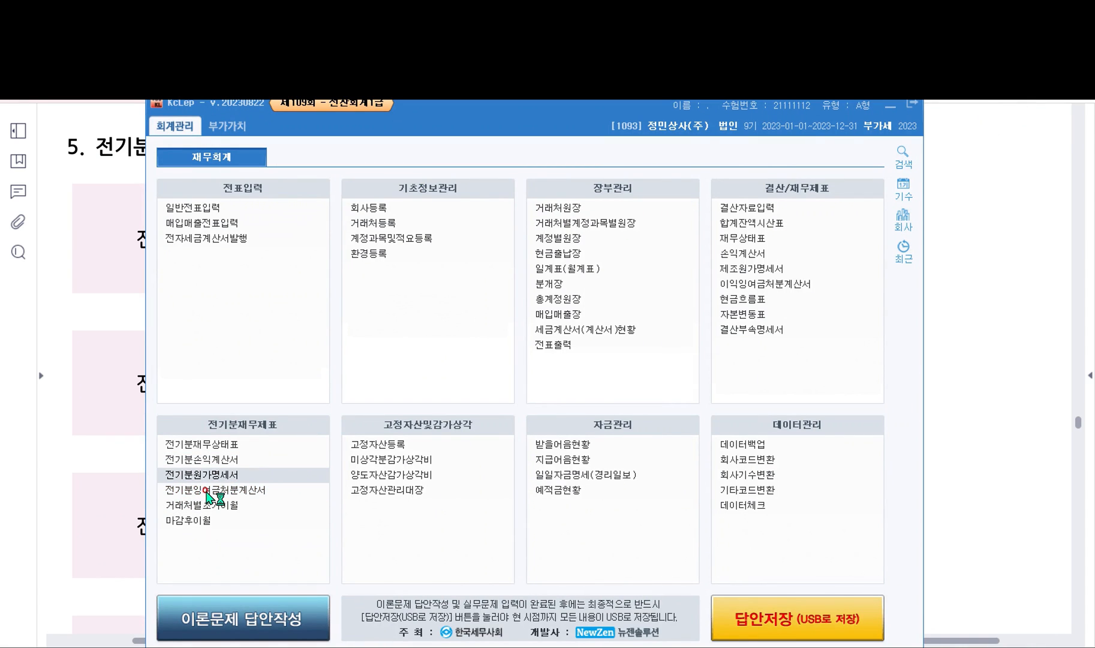
click(207, 492)
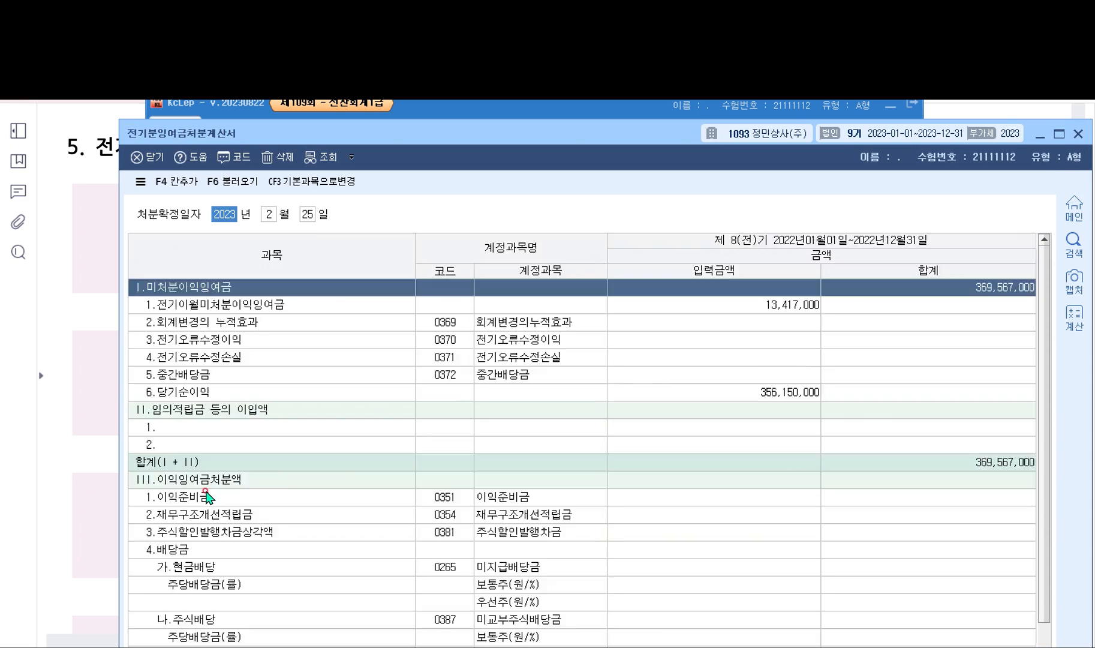
drag(446, 133, 402, 107)
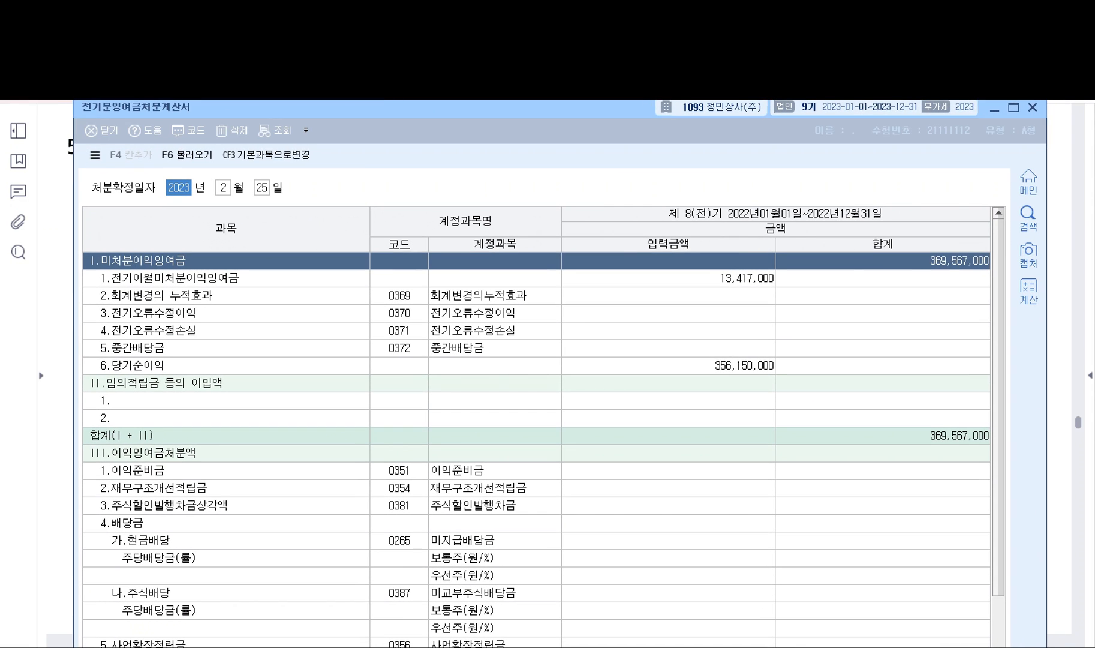
Mark the 전기분잉여금처분계산서 title, 6.당기순이익 and 불러오기, clear the markings, and circle 불러오기 again
mouse_move(107, 117)
mouse_down()
mouse_move(147, 117)
mouse_move(147, 102)
mouse_move(193, 118)
mouse_up()
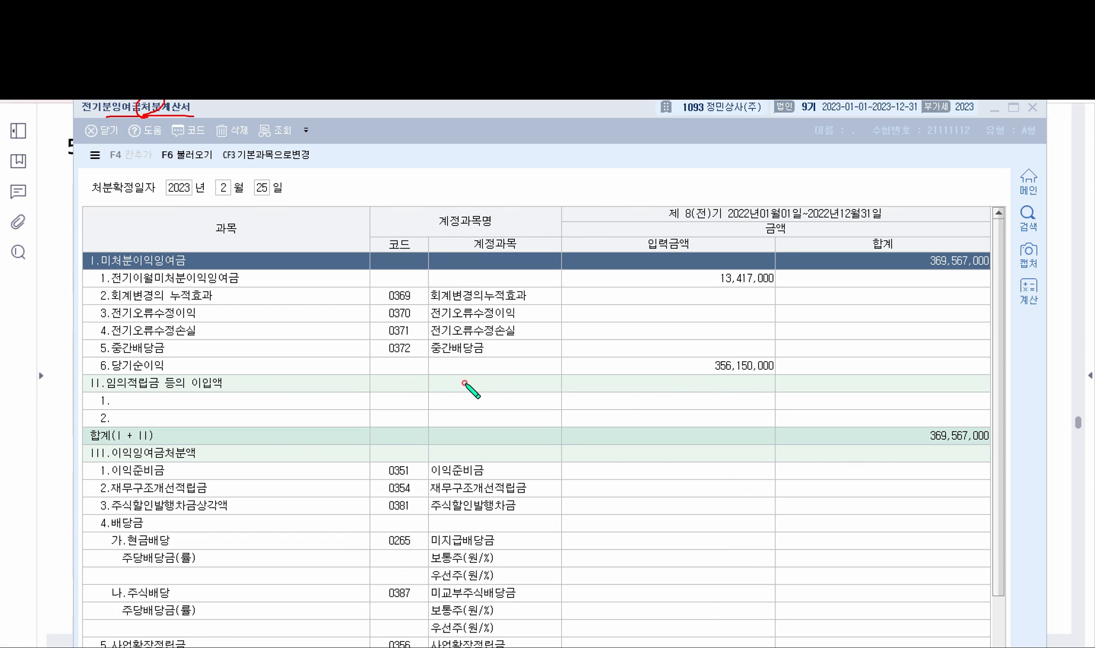
mouse_move(98, 353)
mouse_down()
mouse_move(173, 371)
mouse_move(768, 378)
mouse_move(749, 350)
mouse_move(91, 359)
mouse_up()
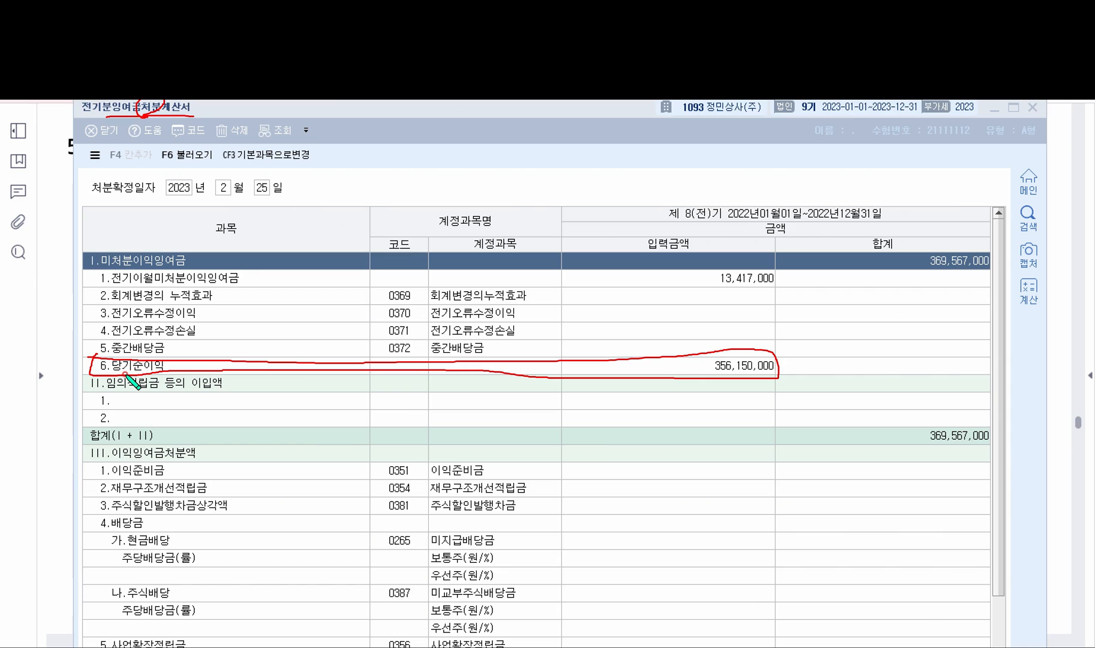
mouse_move(235, 146)
mouse_down()
mouse_move(227, 159)
mouse_move(170, 131)
mouse_move(227, 180)
mouse_up()
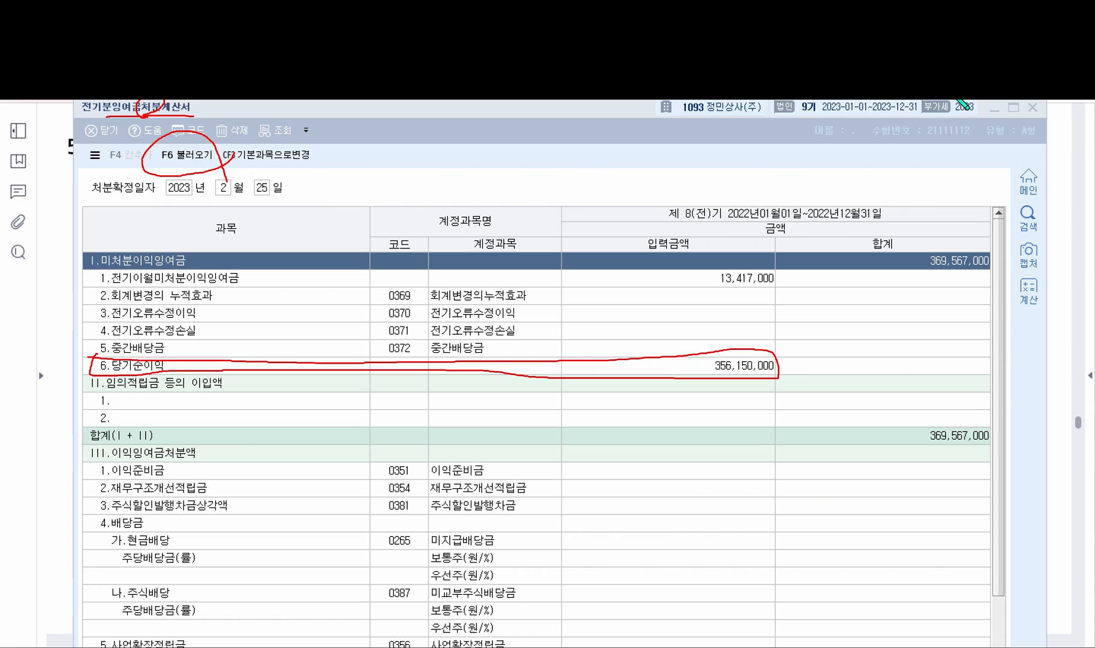
key(ctrl+shift+7)
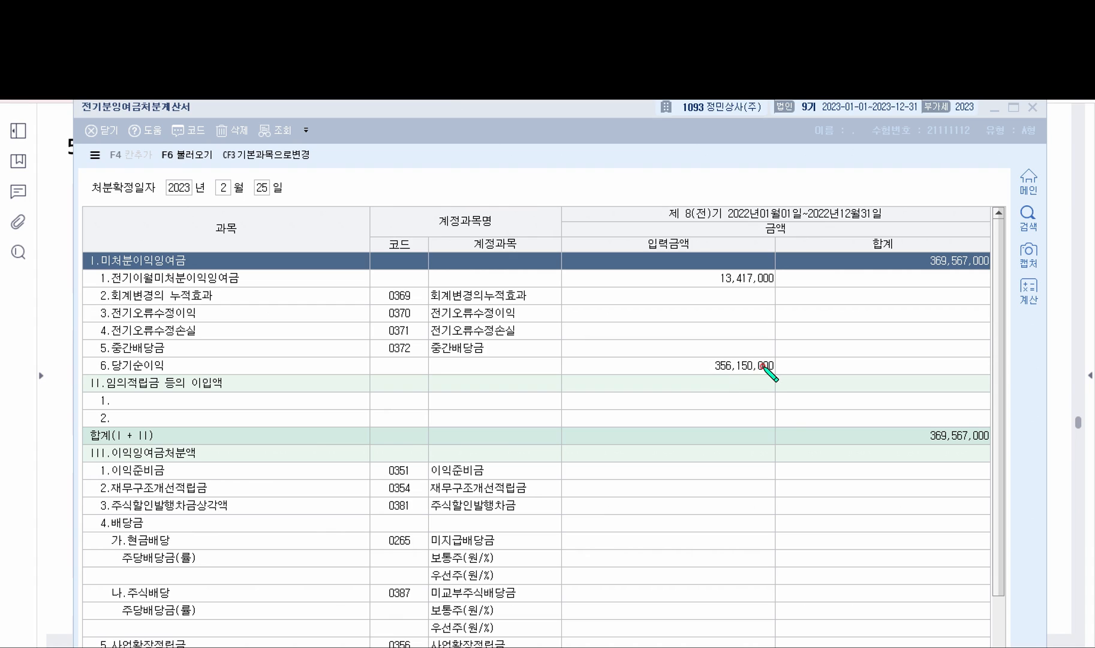
mouse_move(213, 148)
mouse_down()
mouse_move(150, 164)
mouse_move(227, 197)
mouse_up()
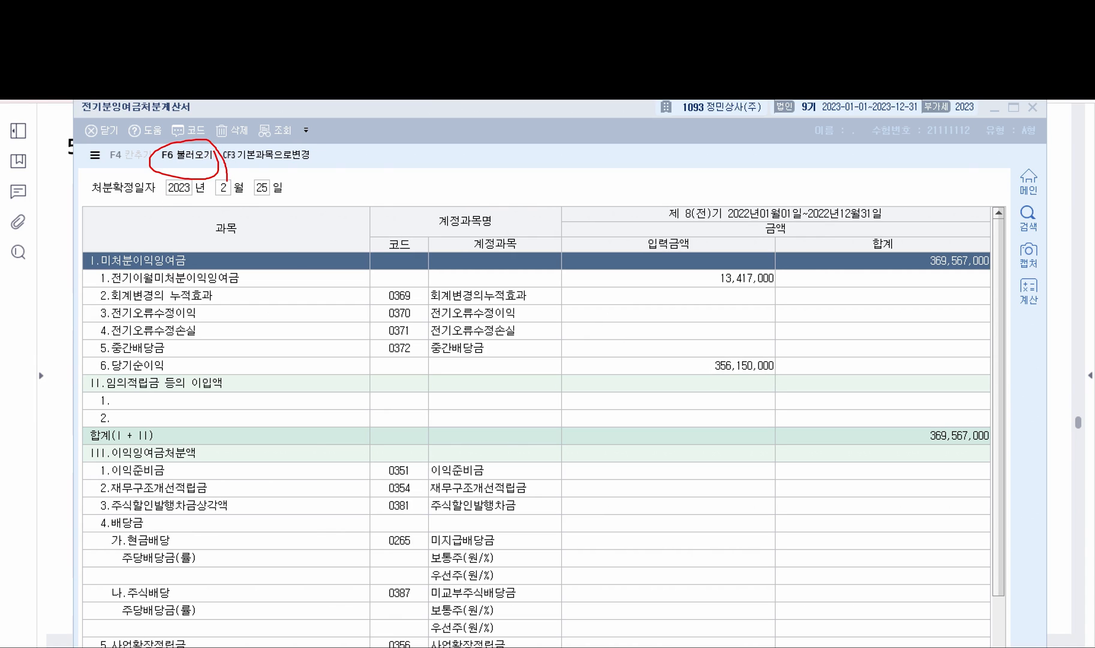
Load 당기순이익 from 전기분손익계산서 into 전기분잉여금처분계산서 with 불러오기 and select the 6.당기순이익 amount
click(177, 157)
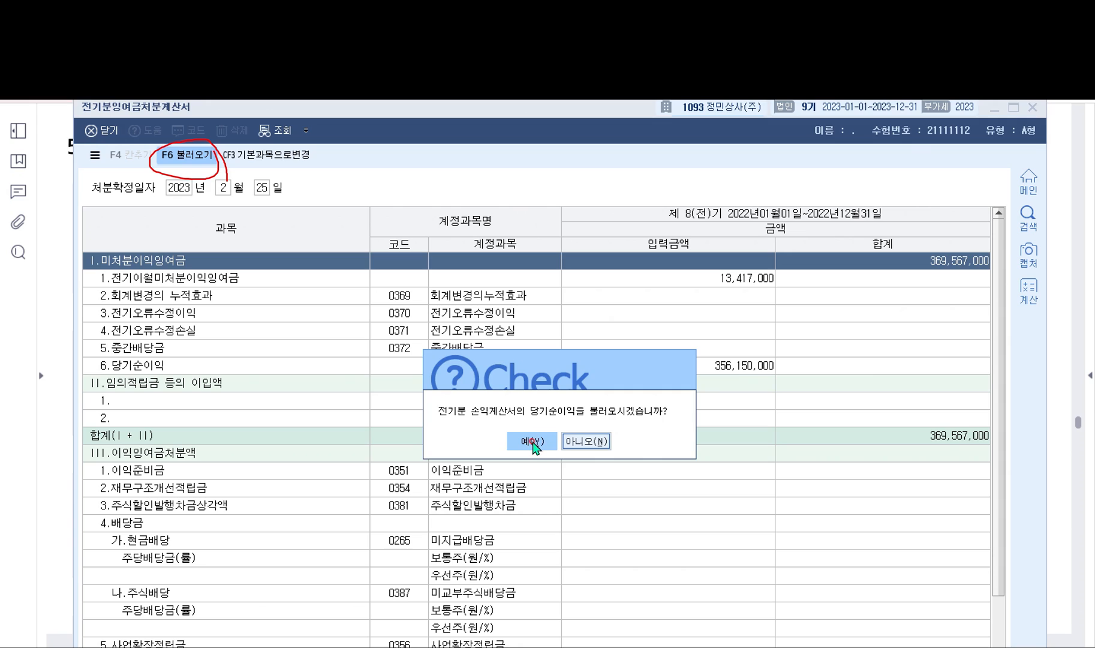
click(533, 441)
click(755, 367)
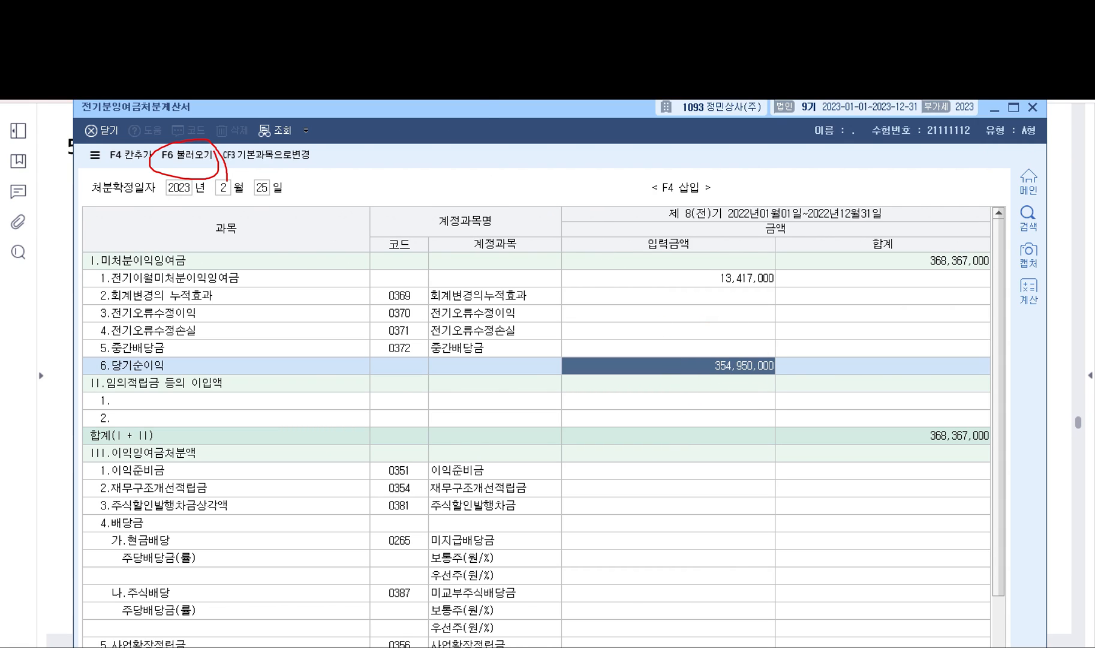
Box 6.당기순이익 and 1.전기이월미처분이익잉여금 in 전기분잉여금처분계산서
mouse_move(91, 353)
mouse_down()
mouse_move(90, 375)
mouse_move(263, 365)
mouse_move(777, 376)
mouse_move(761, 353)
mouse_move(477, 364)
mouse_move(90, 359)
mouse_up()
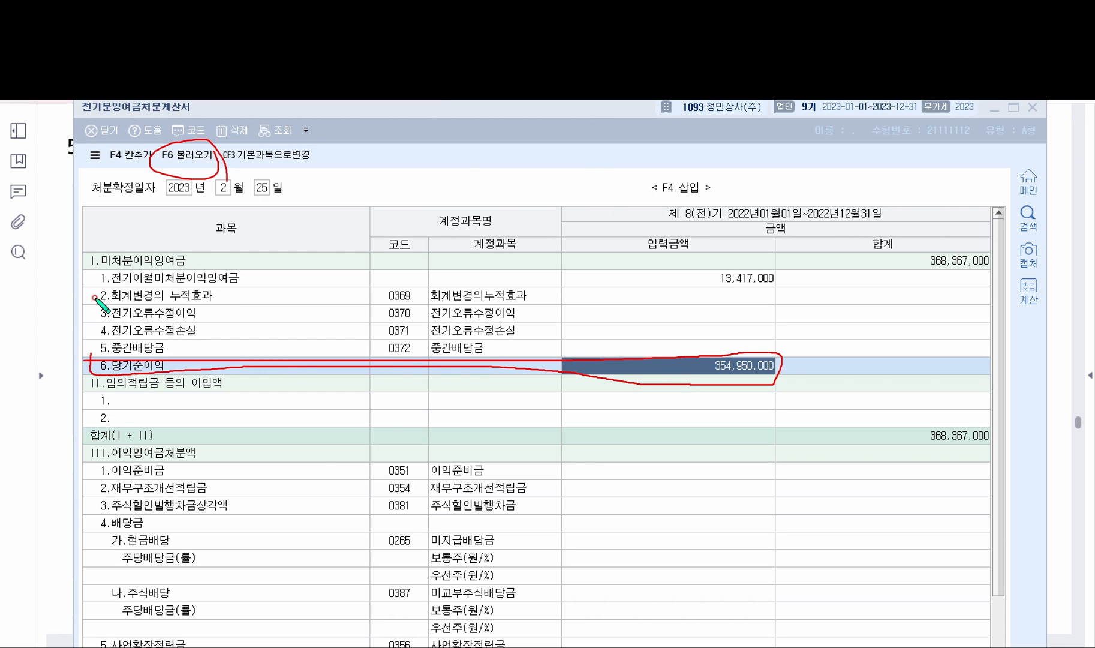
mouse_move(90, 271)
mouse_down()
mouse_move(135, 294)
mouse_move(734, 295)
mouse_move(680, 268)
mouse_move(73, 273)
mouse_up()
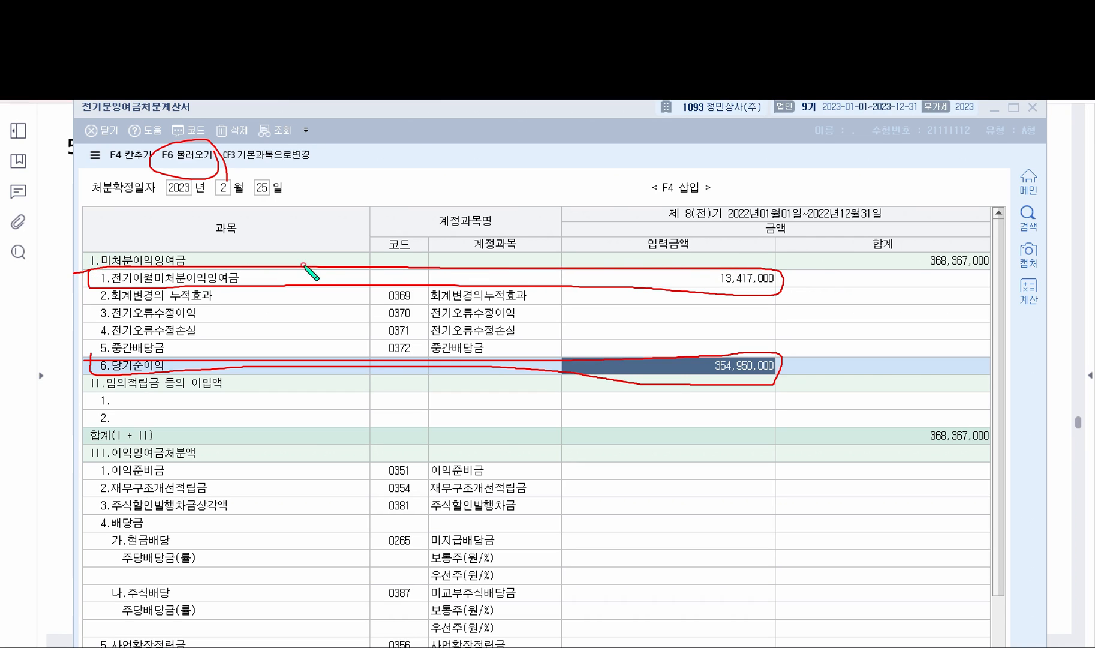
Circle the I.미처분이익잉여금 total in 전기분잉여금처분계산서 and clear all the markings
drag(892, 256, 995, 268)
drag(920, 243, 1000, 269)
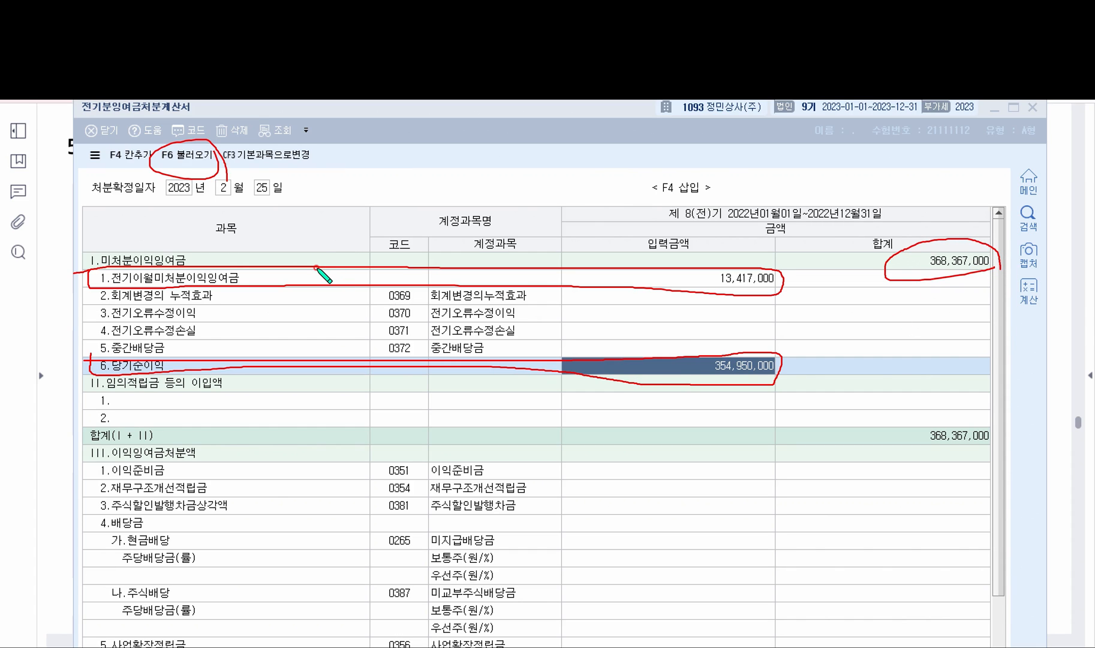
key(Escape)
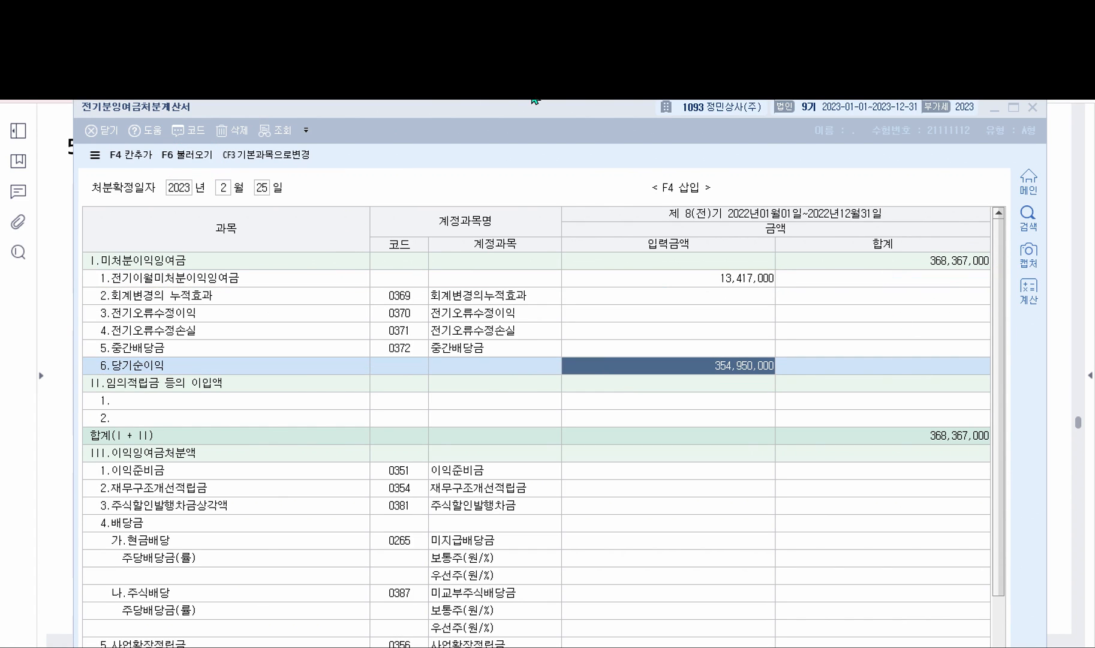
Move the 전기분잉여금처분계산서 window down, open 전기분재무상태표, and select the 0375 이월이익잉여금 amount
drag(456, 104, 466, 280)
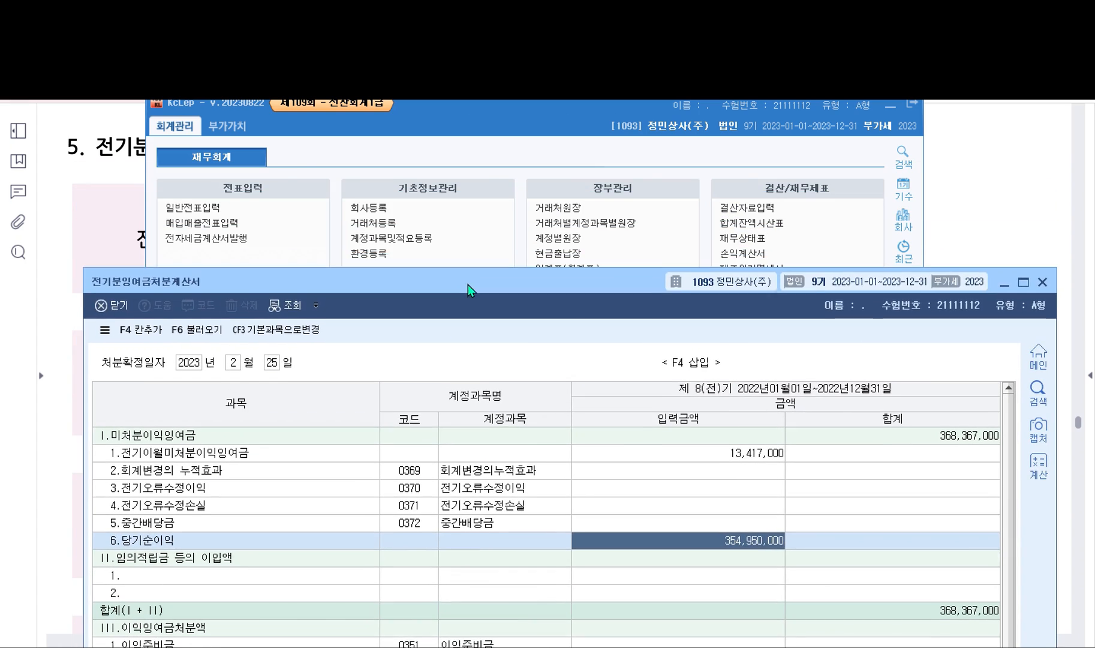
click(431, 120)
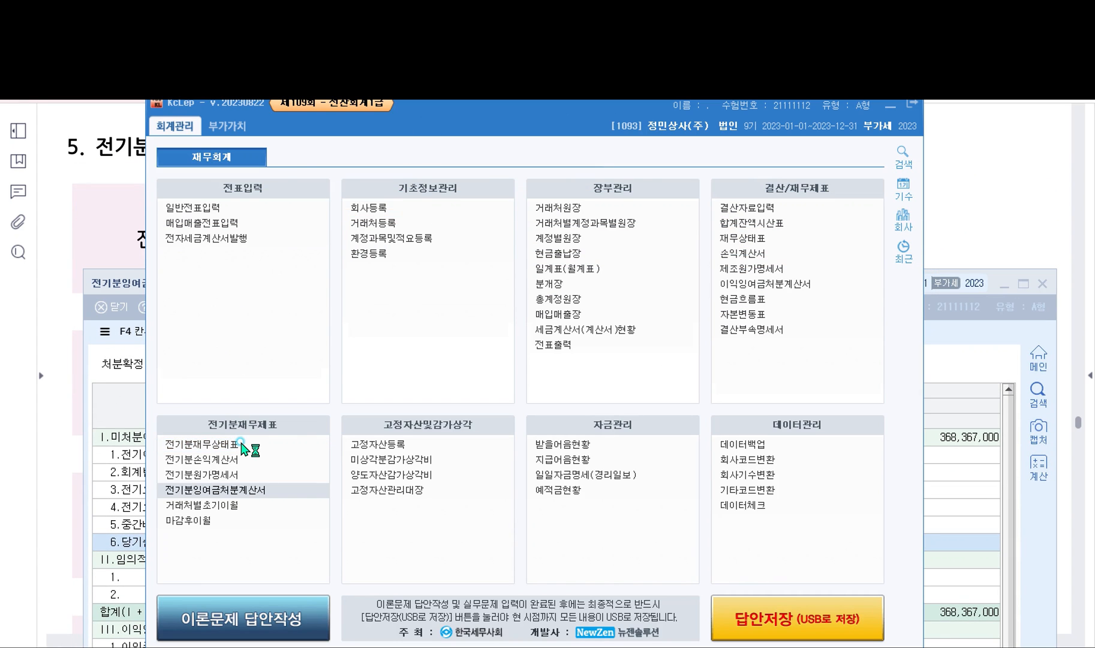
click(241, 445)
click(241, 445)
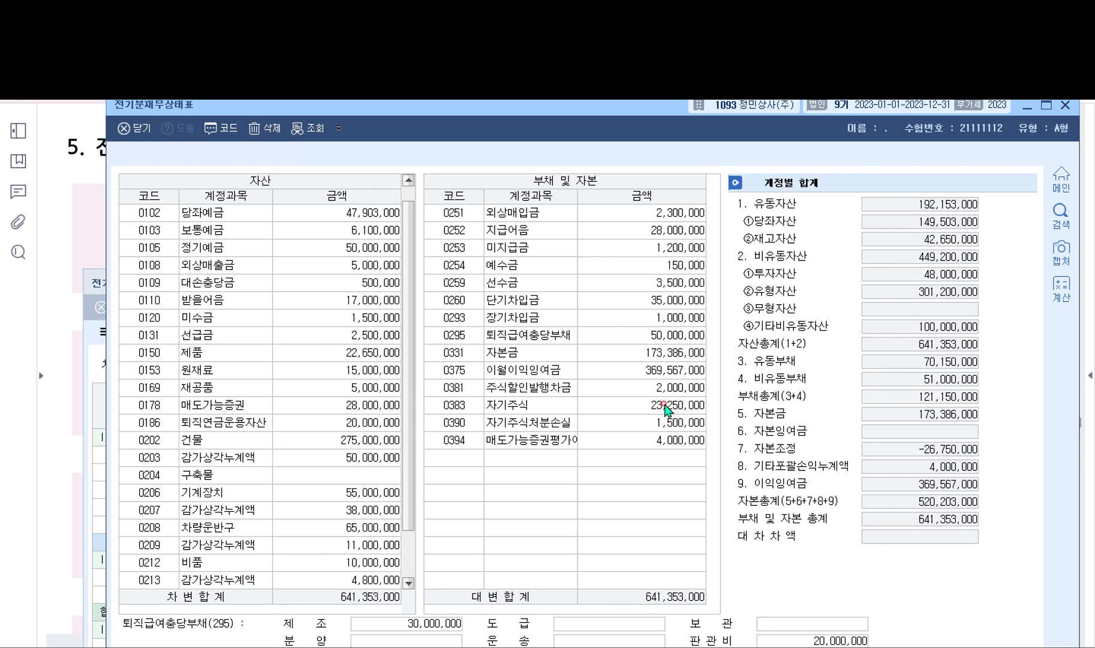
click(653, 370)
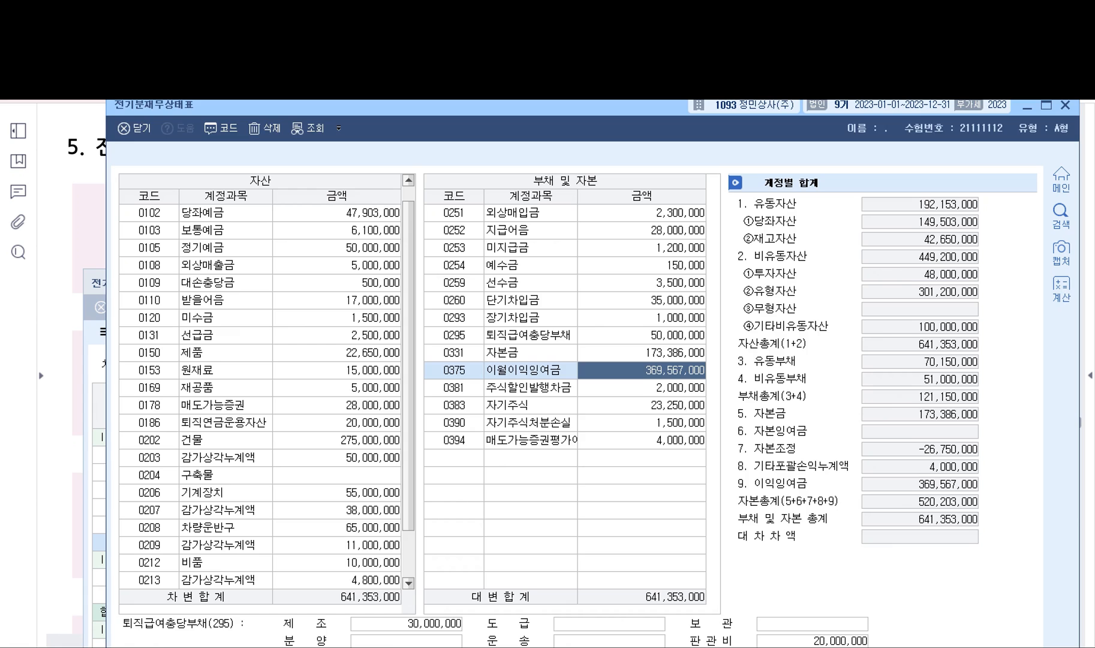
Place 전기분잉여금처분계산서 just below the 이월이익잉여금 row of 전기분재무상태표 and select its I.미처분이익잉여금 total
key(alt+Tab)
drag(651, 294, 627, 450)
drag(620, 403, 620, 396)
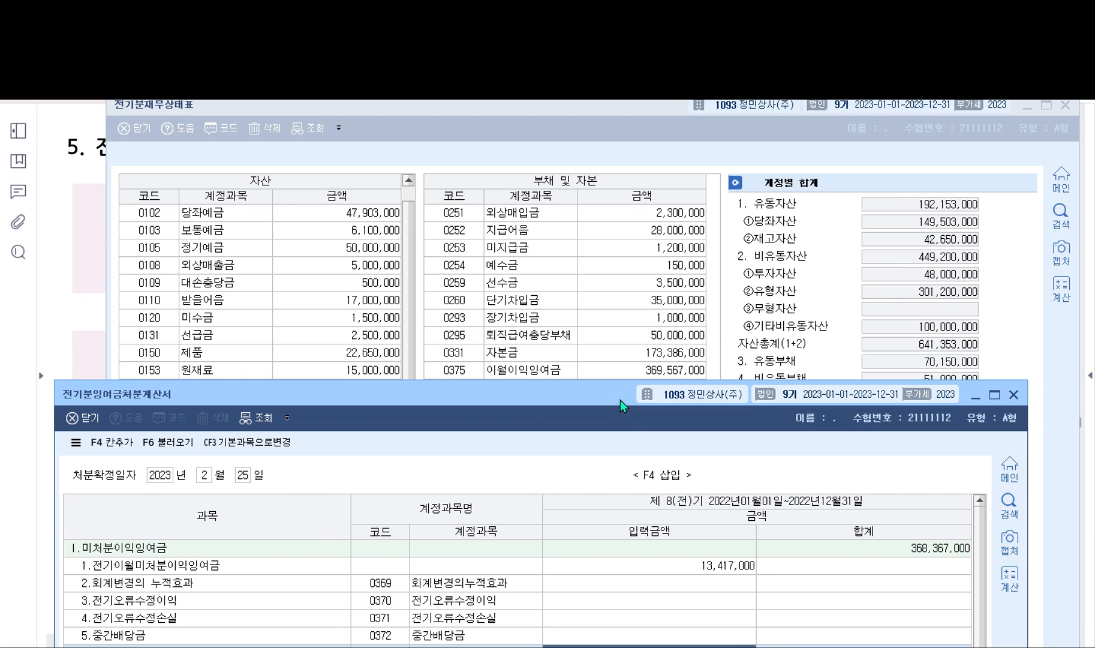
click(866, 554)
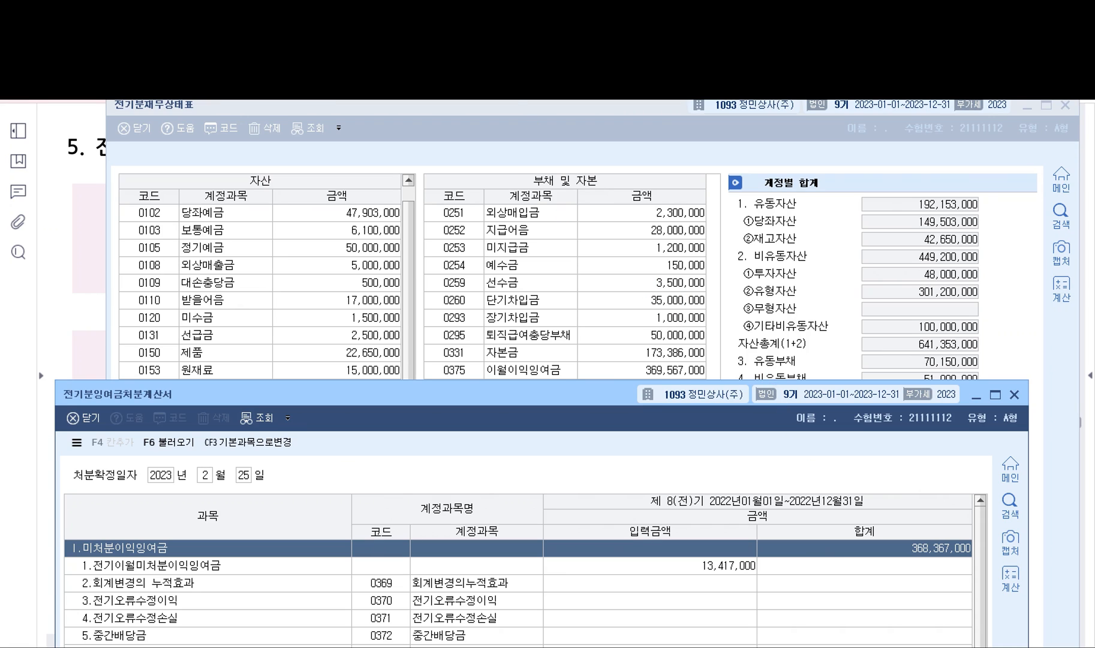
Circle 이월이익잉여금 and the I.미처분이익잉여금 total, link them with a line and equals sign, and clear the markings
mouse_move(717, 372)
mouse_down()
mouse_move(551, 382)
mouse_move(480, 356)
mouse_move(705, 362)
mouse_up()
mouse_move(986, 557)
mouse_down()
mouse_move(877, 552)
mouse_move(958, 559)
mouse_up()
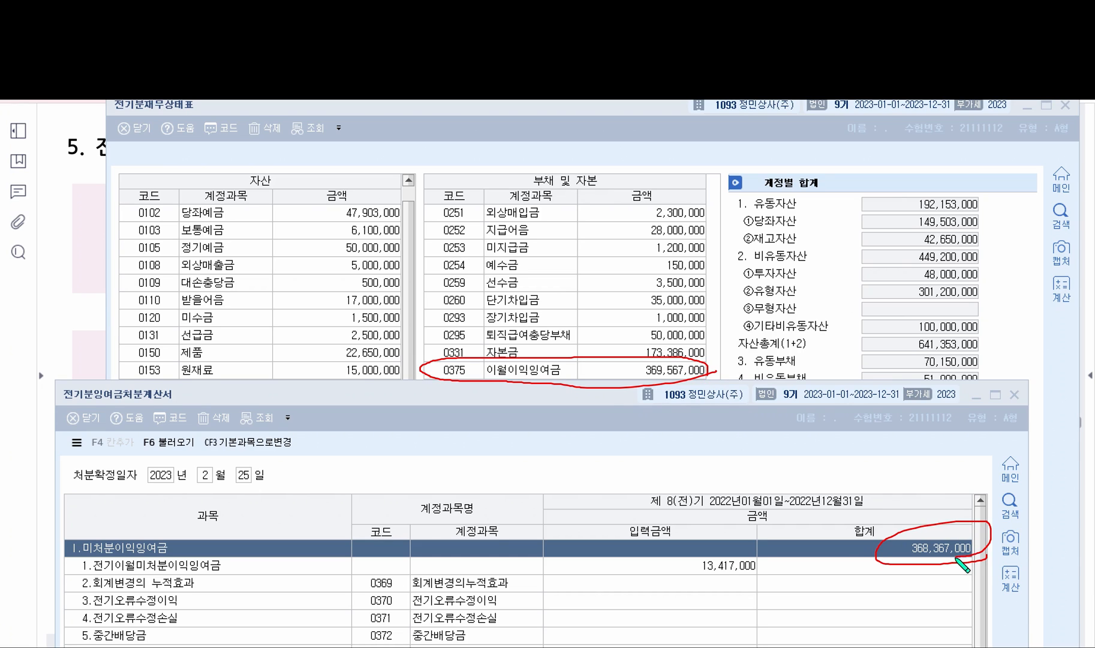
mouse_move(936, 521)
mouse_down()
mouse_move(872, 459)
mouse_move(709, 372)
mouse_up()
drag(663, 459, 707, 461)
mouse_move(703, 447)
mouse_down()
mouse_move(662, 440)
mouse_move(707, 489)
mouse_up()
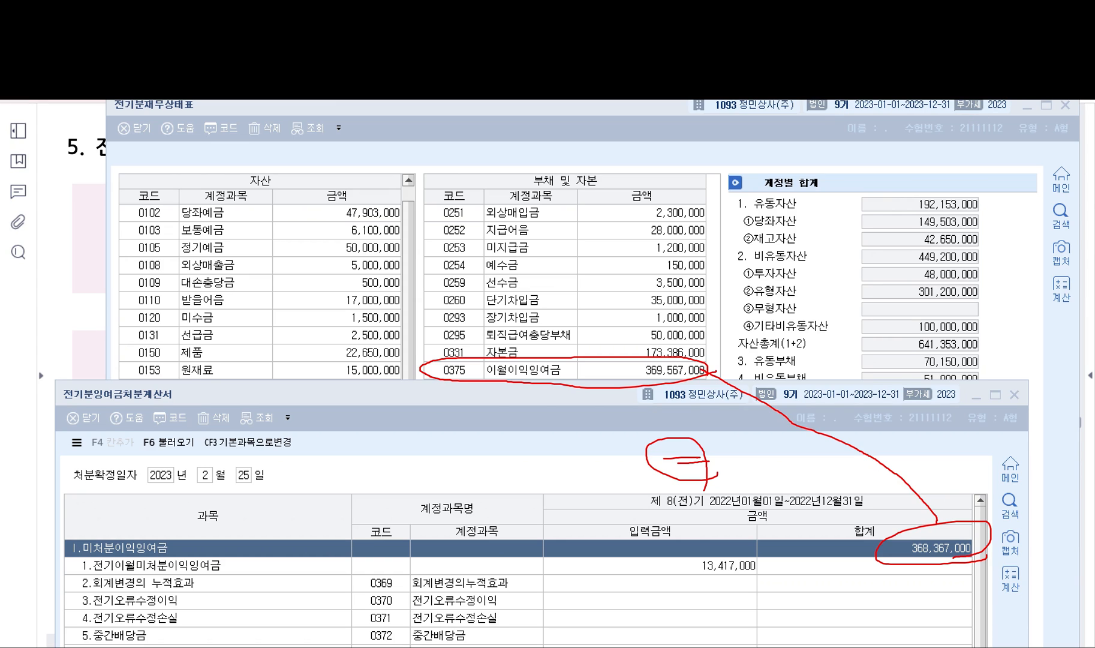
key(Escape)
Close 전기분잉여금처분계산서, then minimize 전기분재무상태표 and the main menu to return to the lecture document
click(1015, 395)
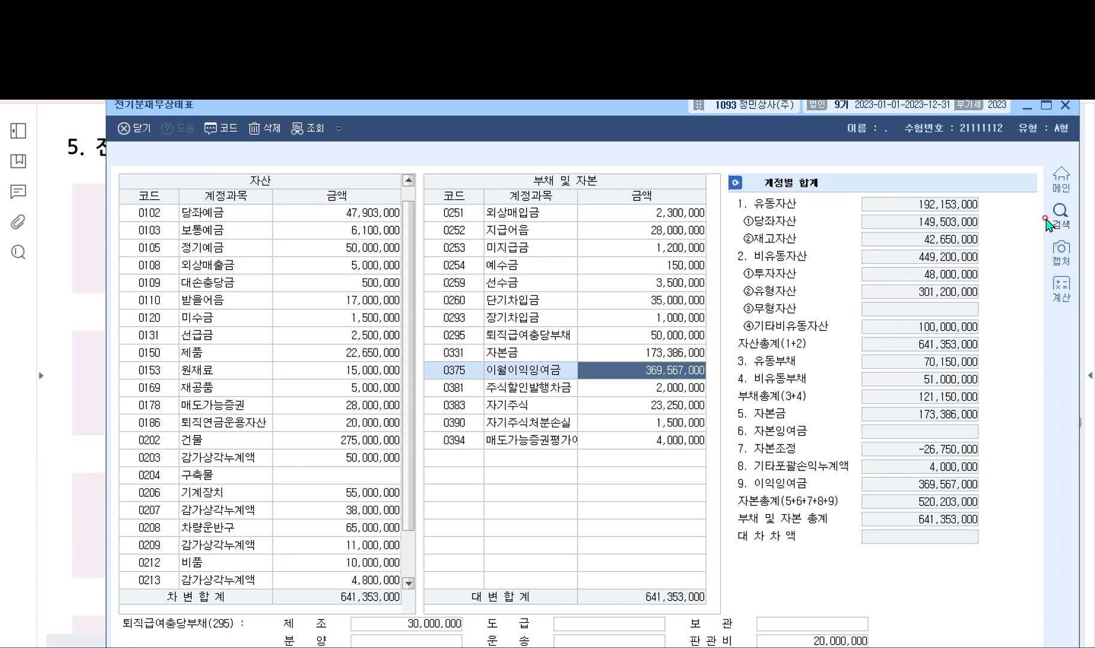
click(1024, 110)
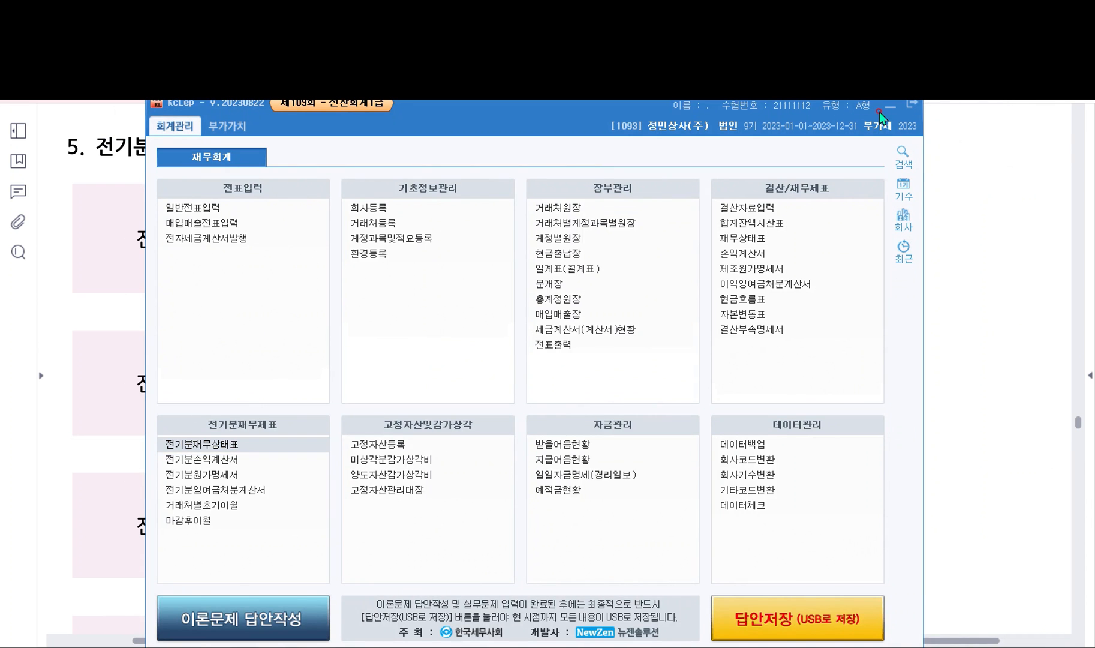
click(887, 107)
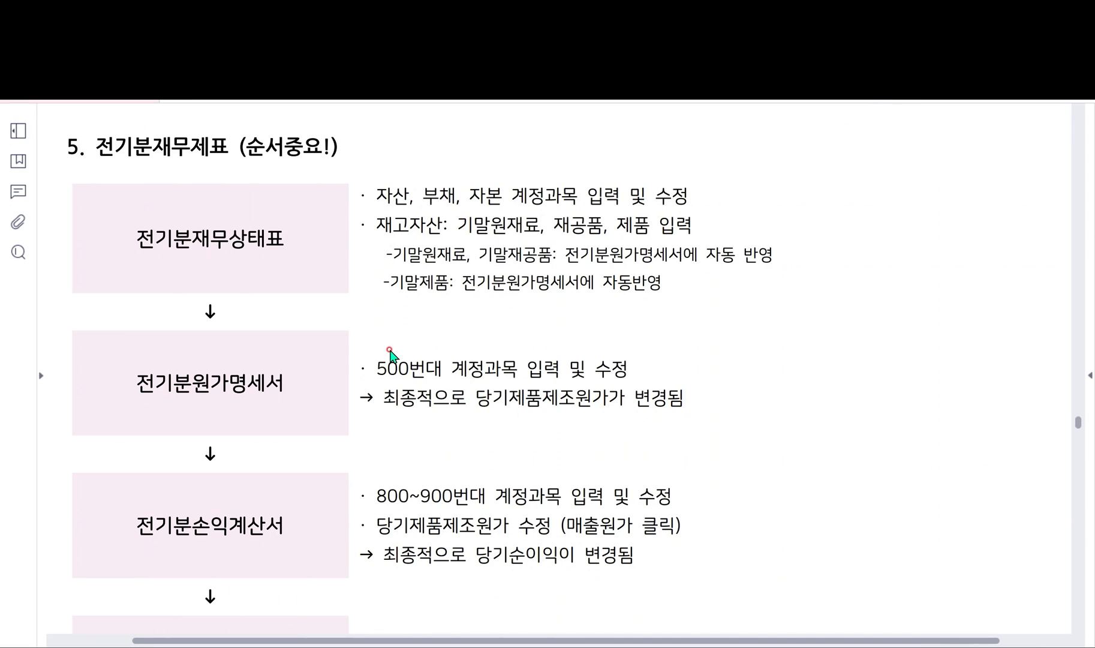
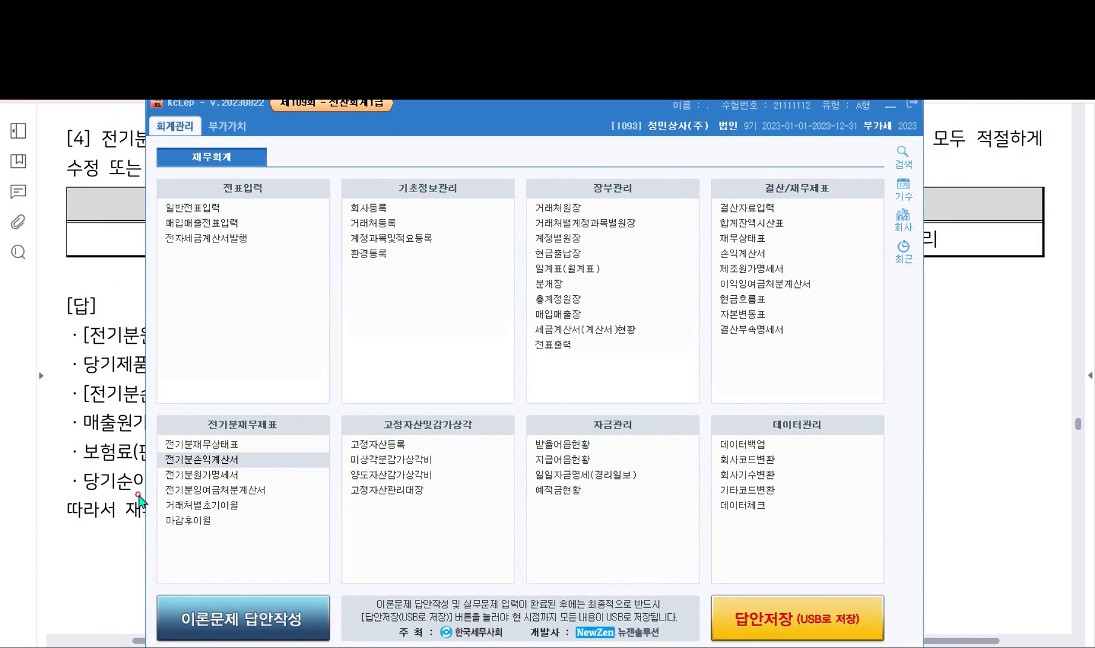
Open 전기분잉여금처분계산서 to check its amounts, close it, and minimize the main menu to show problem [4]
click(238, 485)
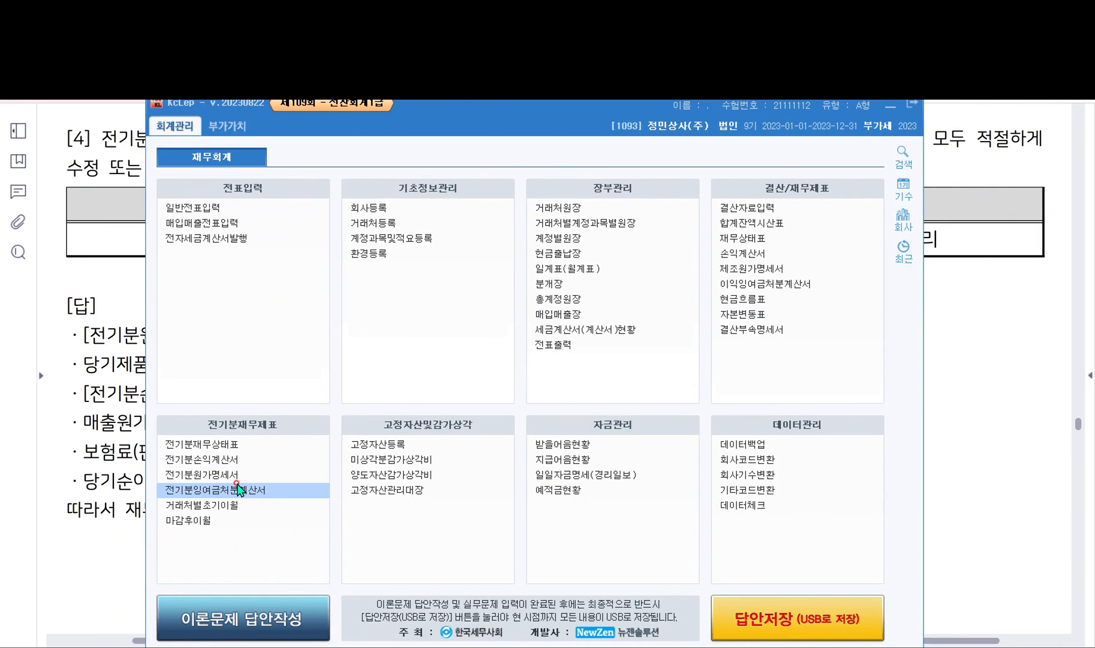
click(191, 312)
click(536, 597)
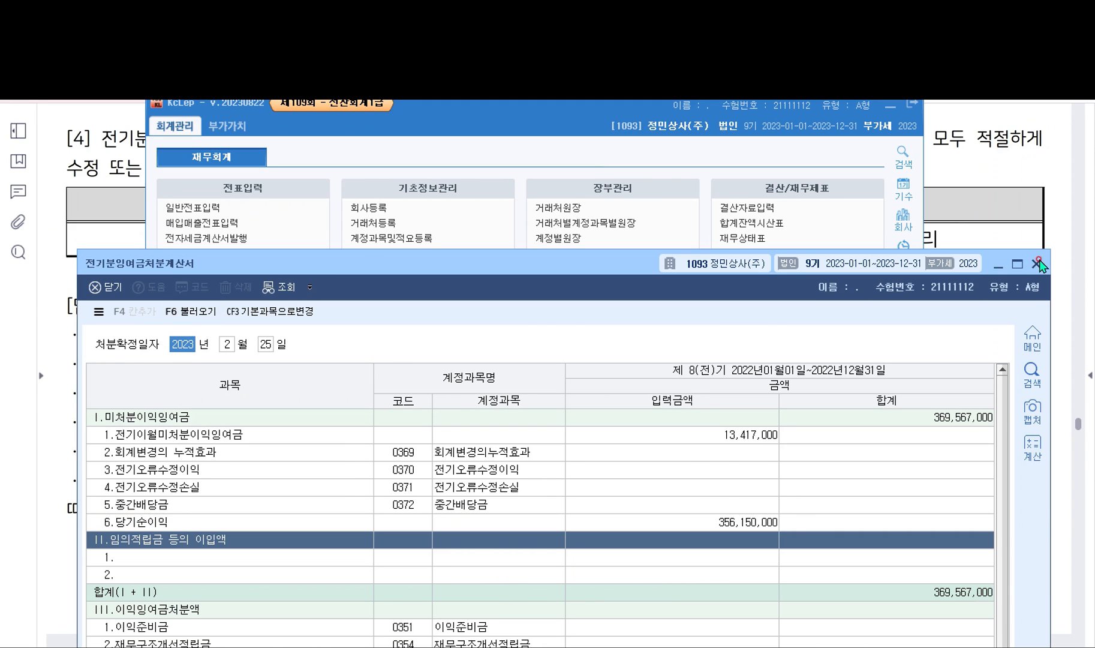
click(1035, 263)
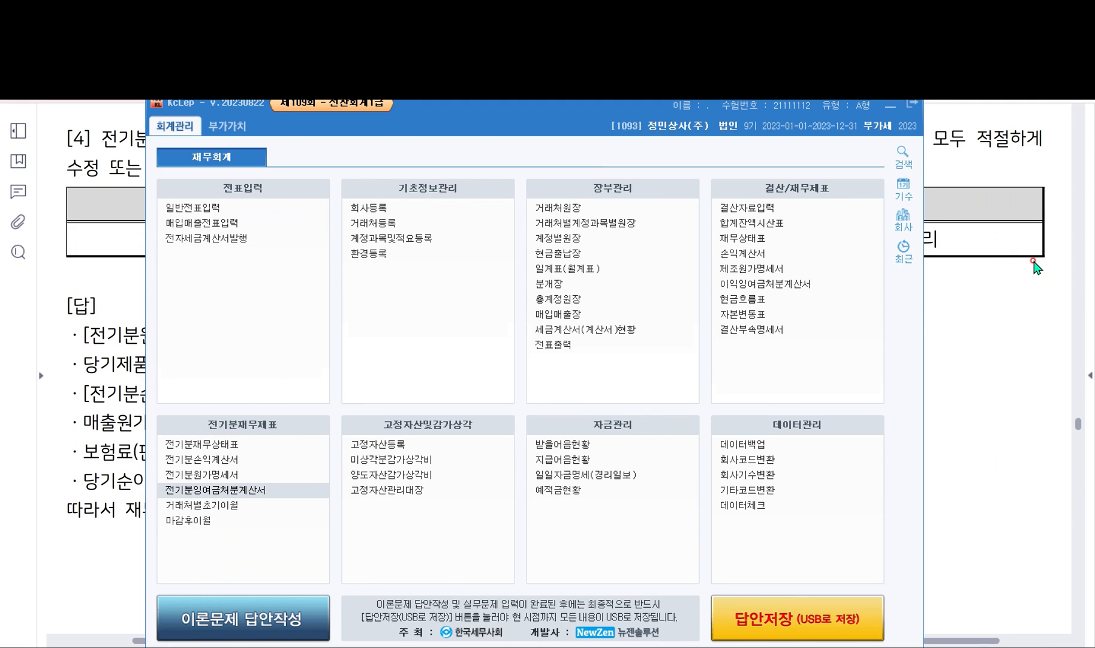
click(890, 111)
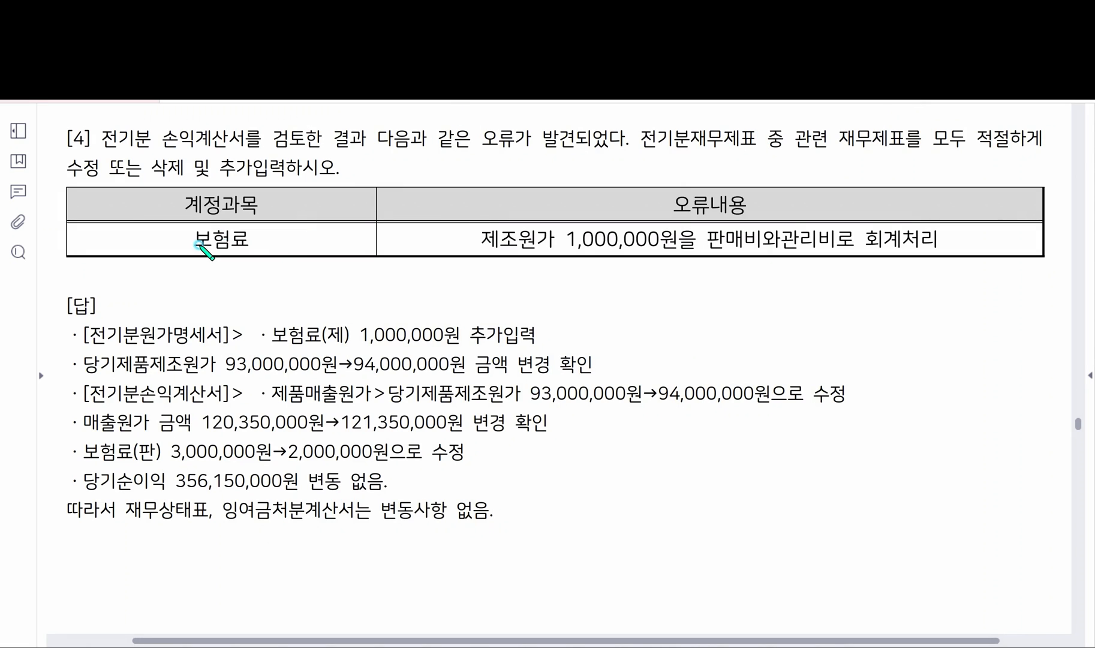
Mark 보험료, 제조원가 and 판매비와관리비 in problem [4], underline 전기분원가명세서, and box the 보험료(제) 1,000,000원 추가입력 answer
mouse_move(269, 249)
mouse_down()
mouse_move(247, 210)
mouse_move(271, 253)
mouse_up()
click(465, 246)
drag(514, 251, 552, 249)
drag(707, 247, 863, 247)
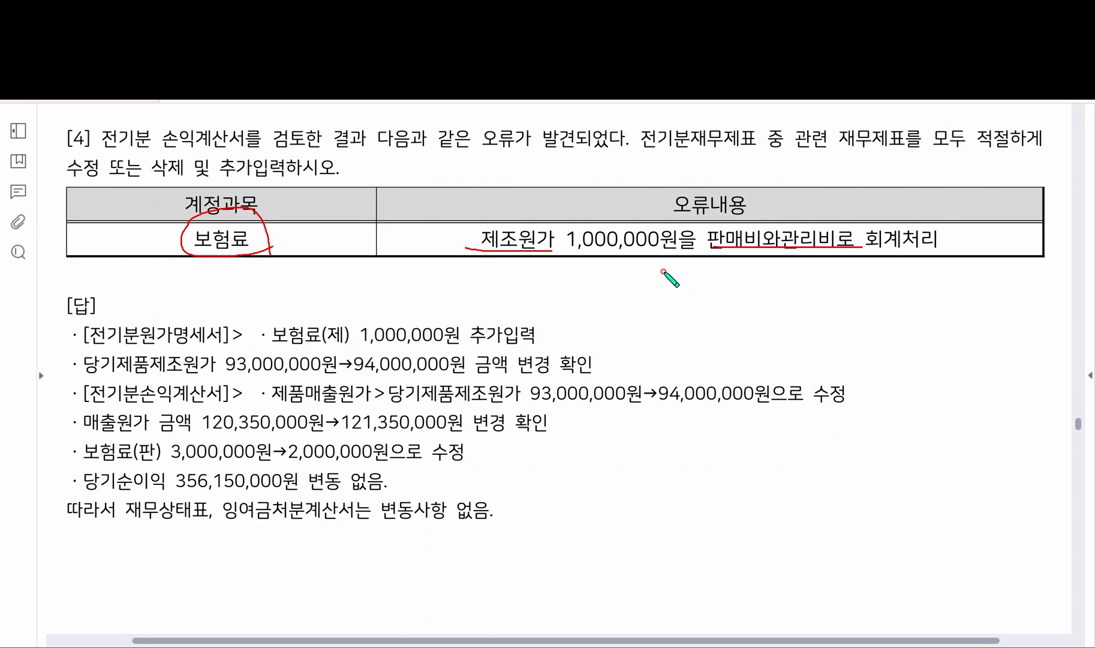
drag(52, 351, 218, 347)
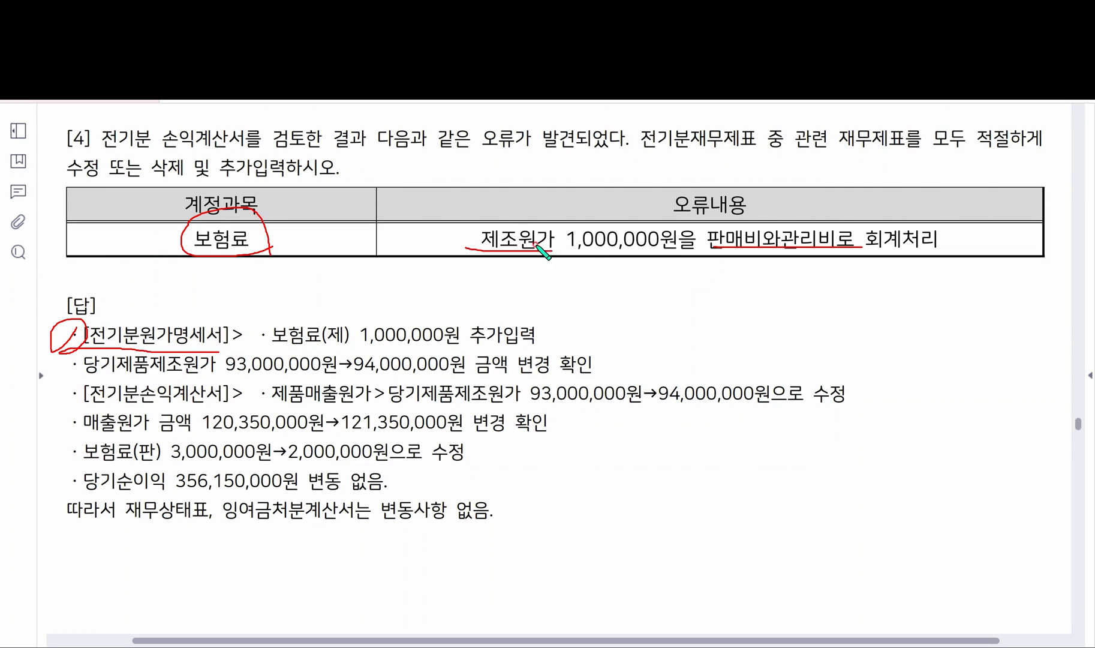
drag(526, 309, 423, 309)
mouse_move(331, 308)
mouse_down()
mouse_move(245, 337)
mouse_move(554, 348)
mouse_move(563, 322)
mouse_move(502, 312)
mouse_up()
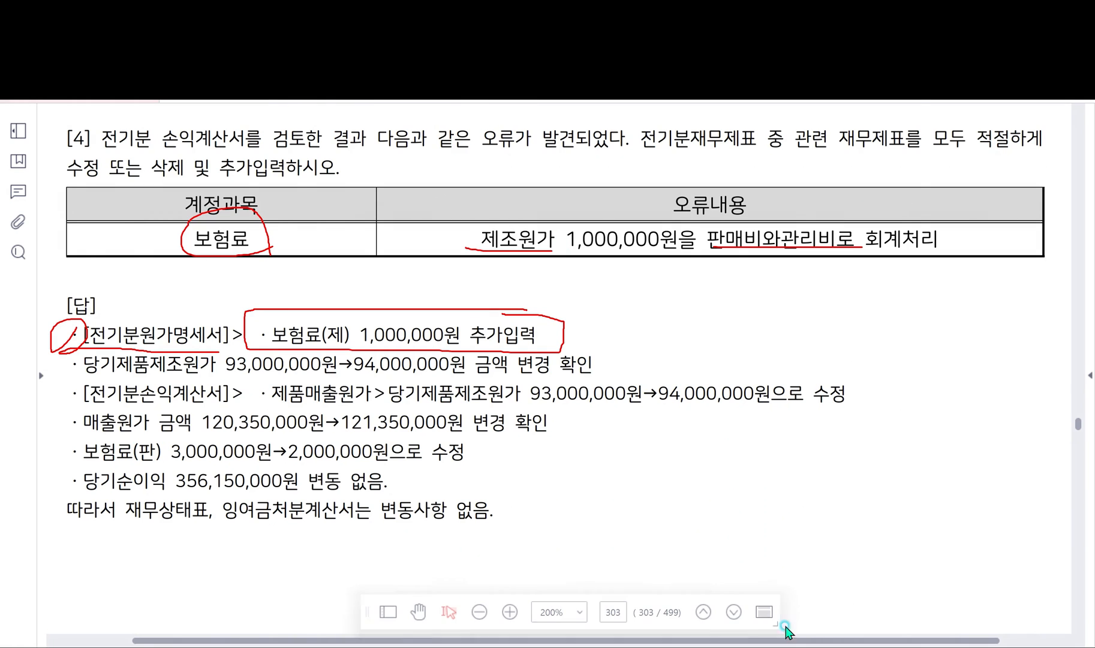
Switch to KcLep, open 전기분원가명세서, minimize the main menu, and position the statement so 11.당기제품제조원가 is in view
click(630, 646)
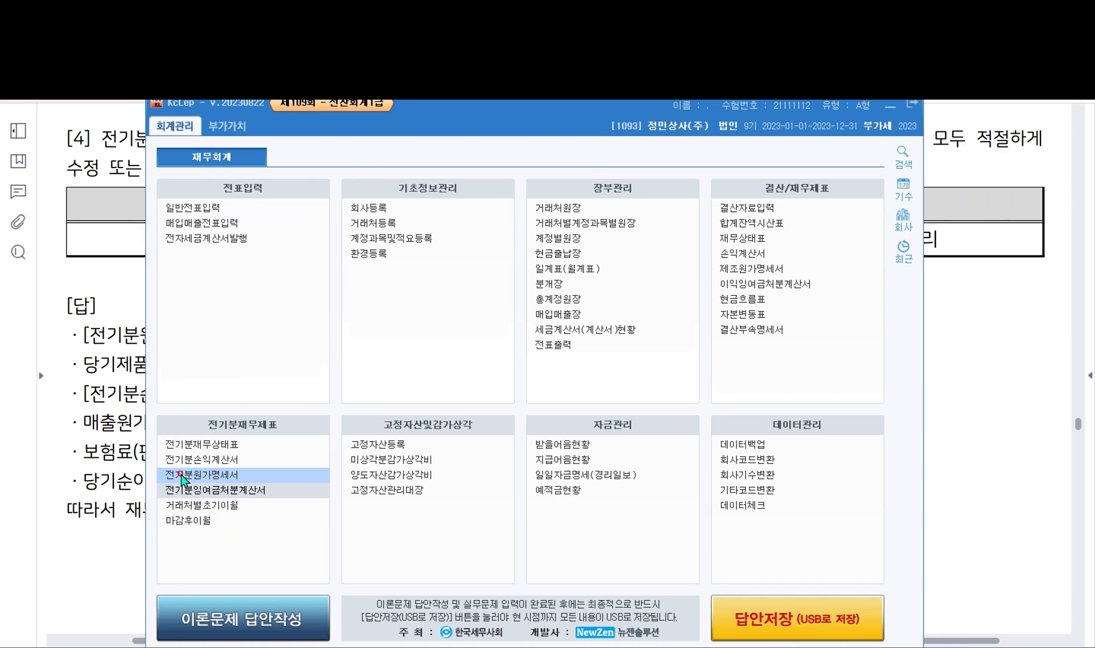
click(227, 477)
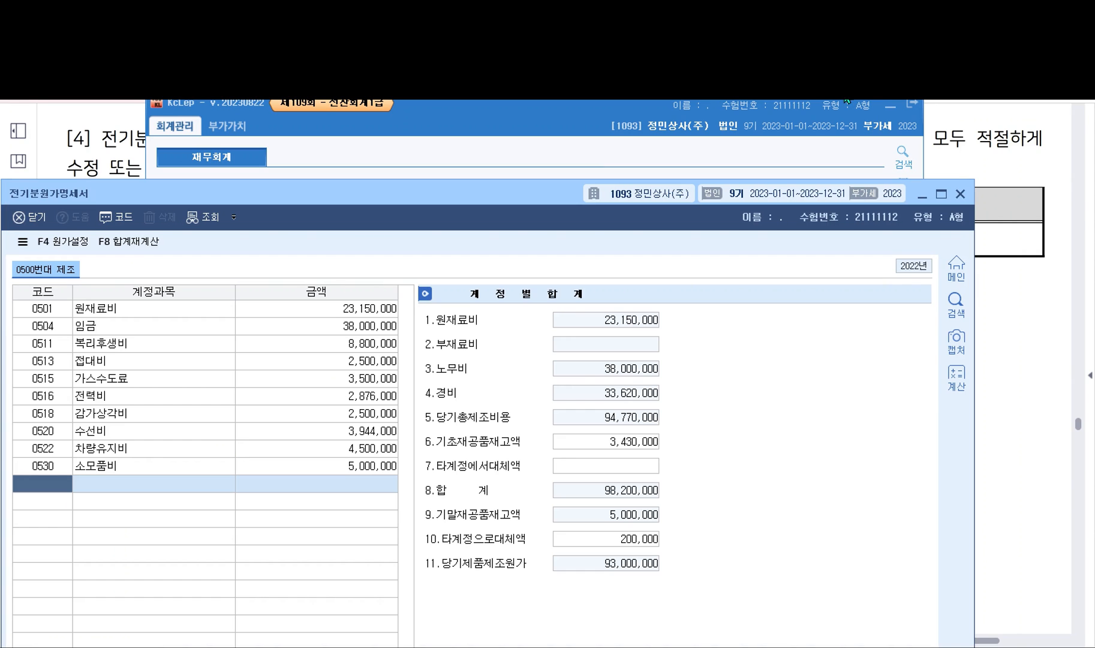
click(889, 106)
drag(527, 202, 585, 300)
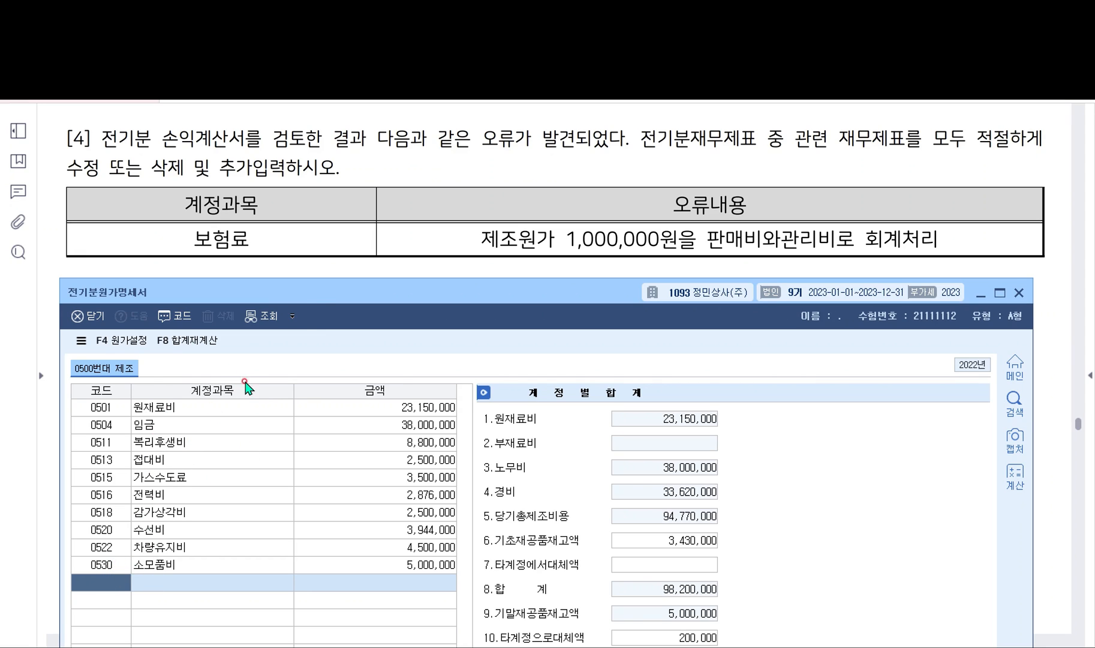
drag(331, 291, 331, 146)
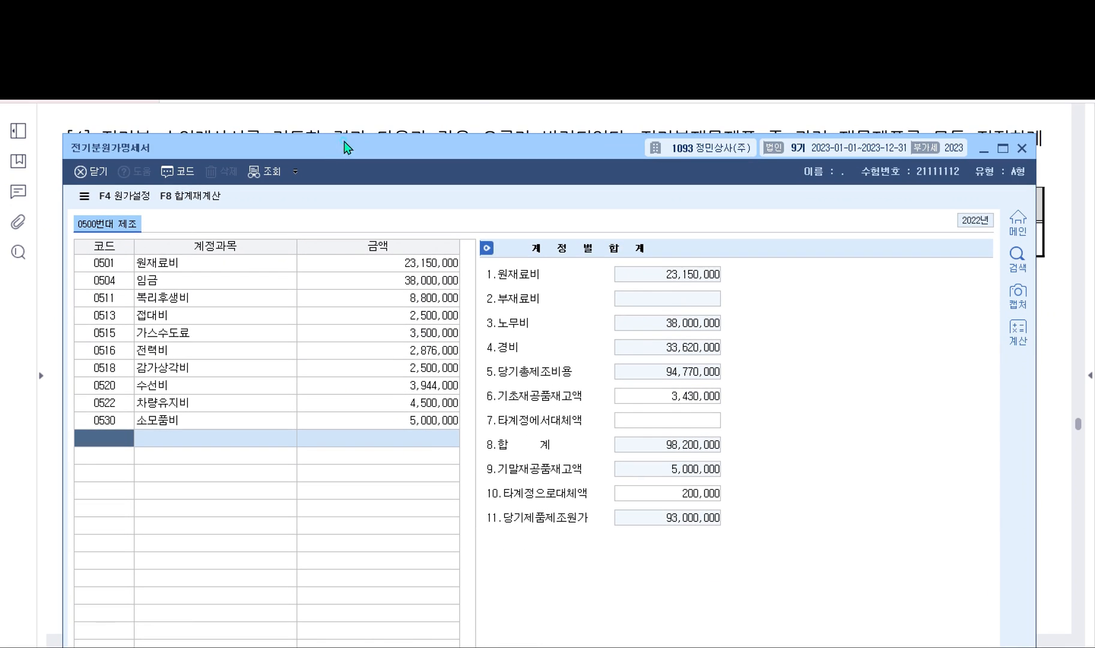
Box 11.당기제품제조원가 in 전기분원가명세서, add a mark beside it, and clear the markings
mouse_move(738, 505)
mouse_down()
mouse_move(568, 509)
mouse_move(480, 530)
mouse_move(715, 526)
mouse_move(738, 504)
mouse_up()
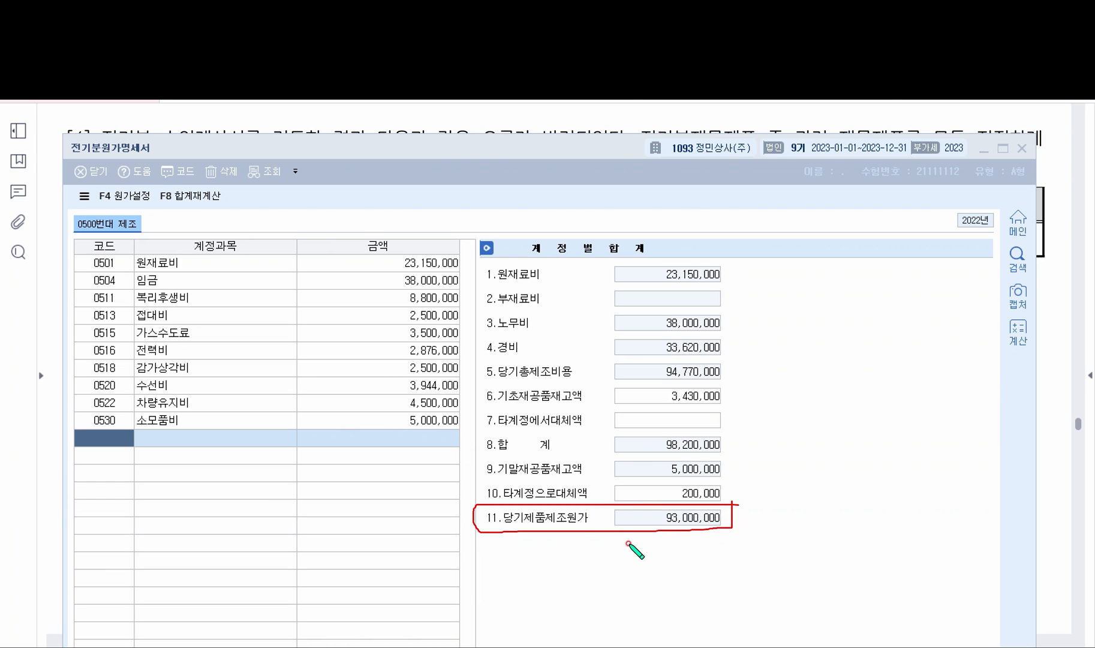
mouse_move(748, 517)
mouse_down()
mouse_move(787, 517)
mouse_move(779, 550)
mouse_up()
click(953, 72)
Move 전기분원가명세서 below the problem table and add account 0521 보험료 with an amount of 1,000,000
drag(487, 148, 491, 272)
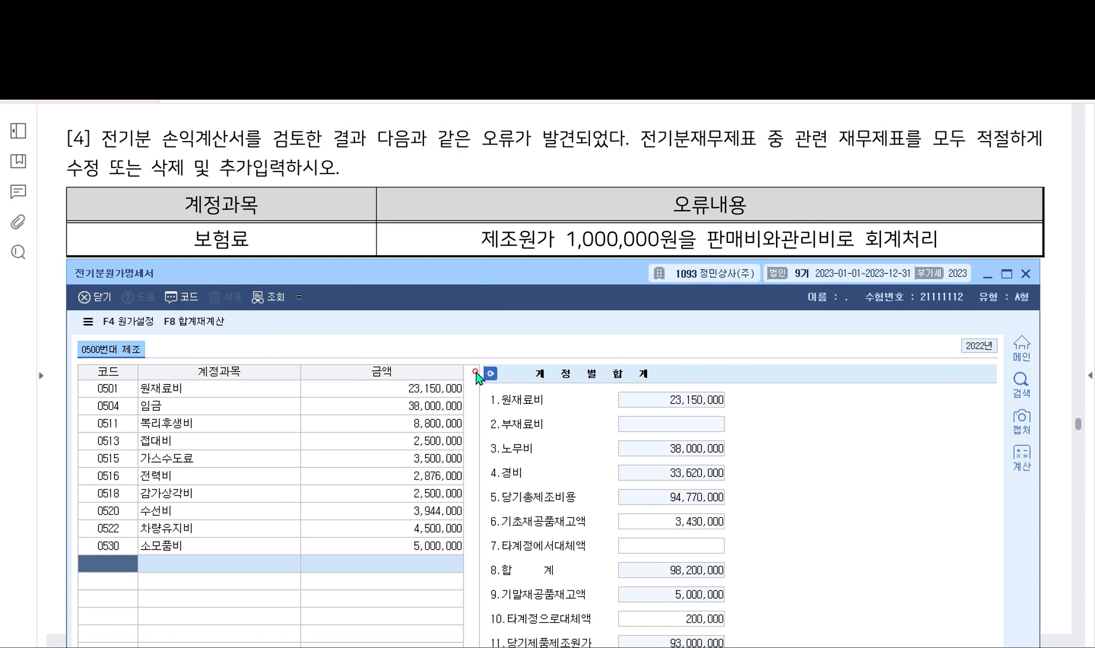
key(F2)
text(qhgjafy)
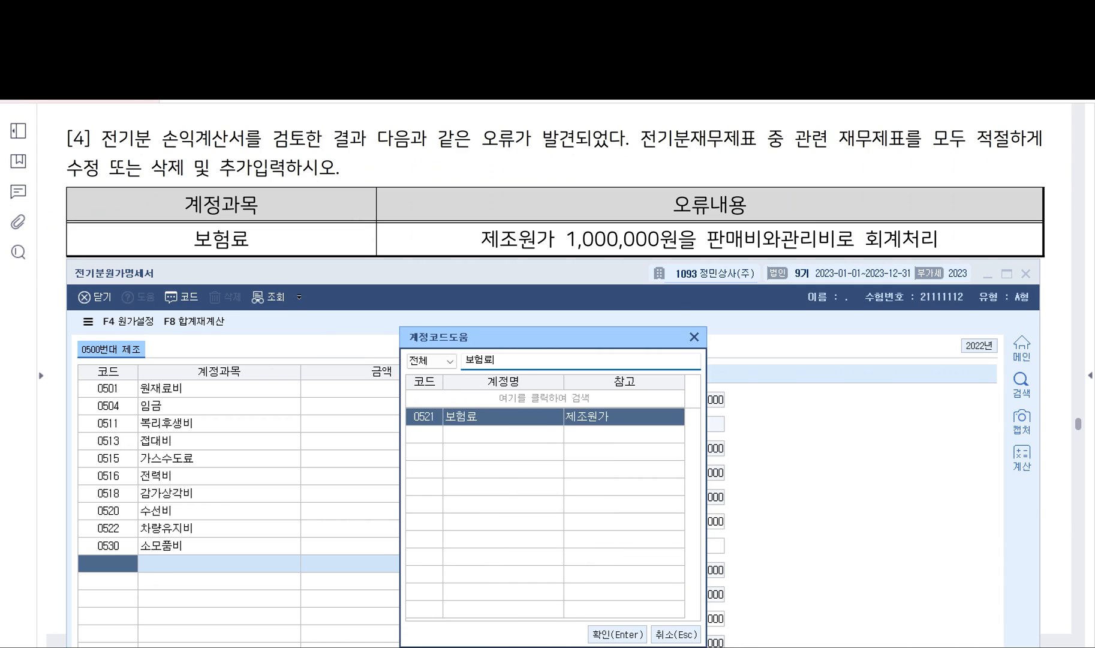
key(Return)
text(1000000)
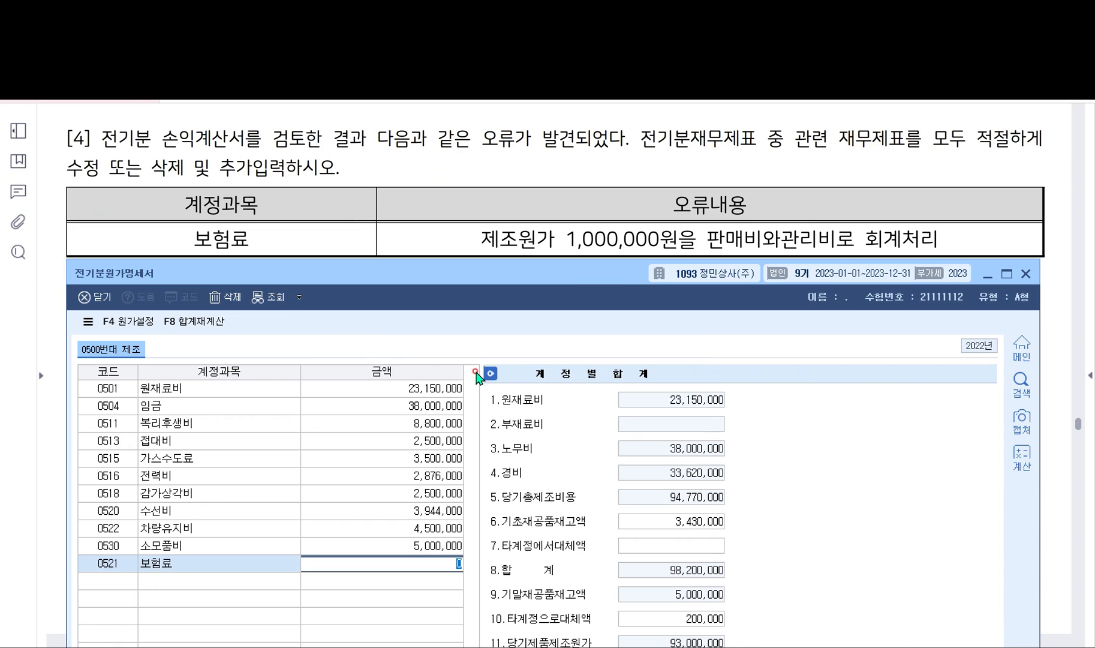
key(Return)
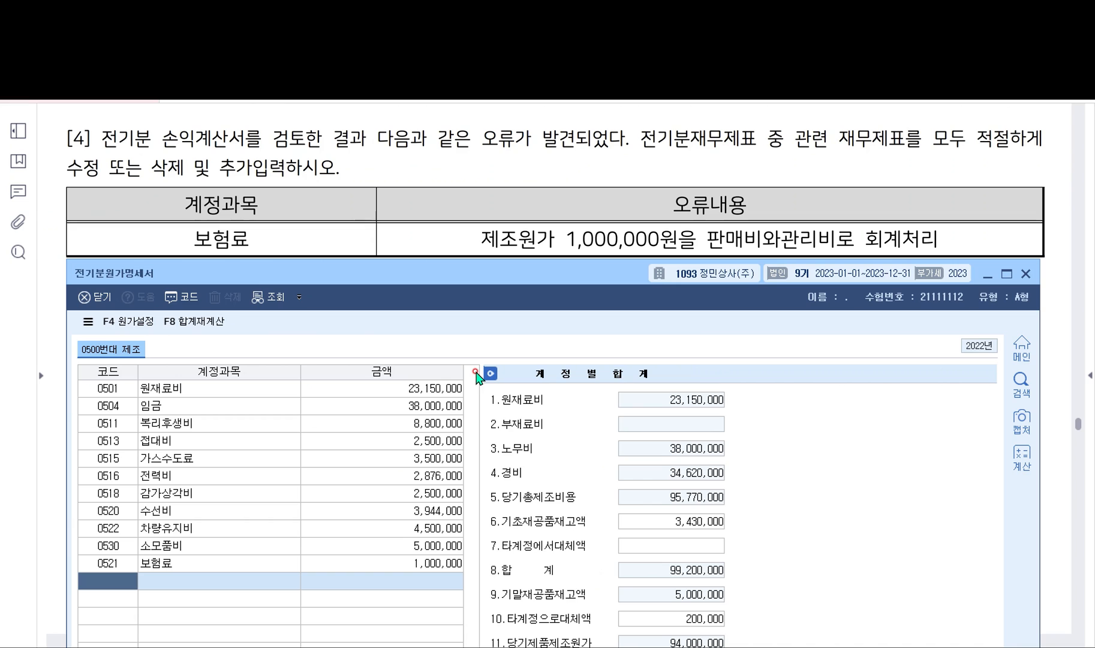
Select the 보험료 amount, move the window up slightly, and box and check-mark 11.당기제품제조원가
click(379, 563)
drag(556, 282, 556, 266)
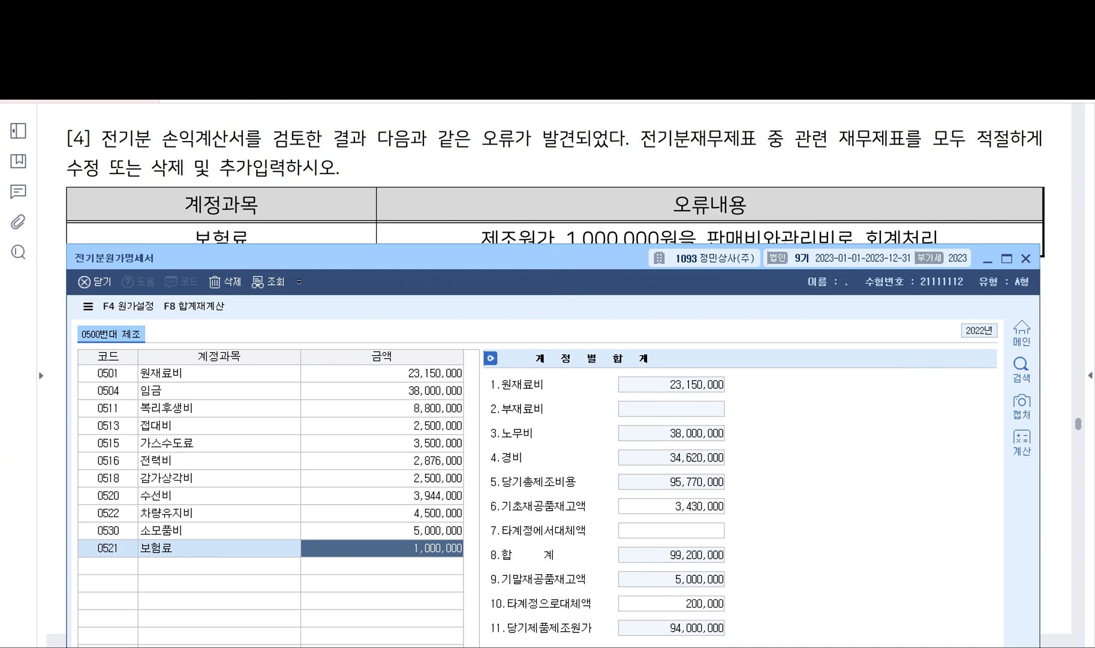
mouse_move(743, 614)
mouse_down()
mouse_move(491, 631)
mouse_move(750, 641)
mouse_move(732, 608)
mouse_move(764, 634)
mouse_move(776, 606)
mouse_up()
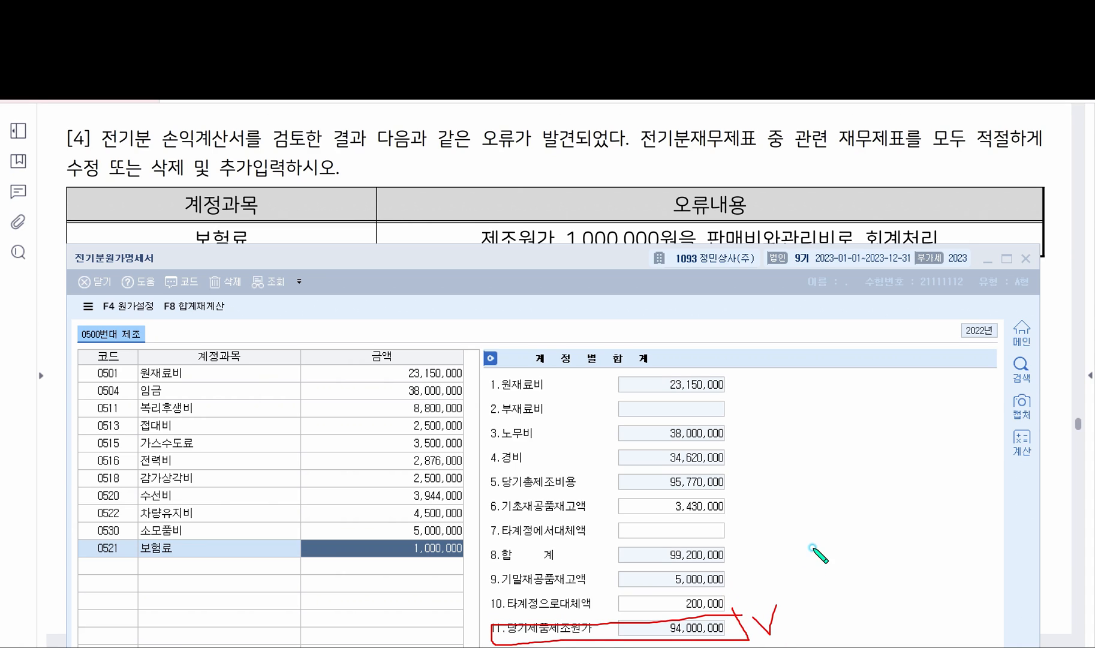
click(316, 268)
Close 전기분원가명세서, clear the remaining markings, and bring back the KcLep main menu
click(1025, 259)
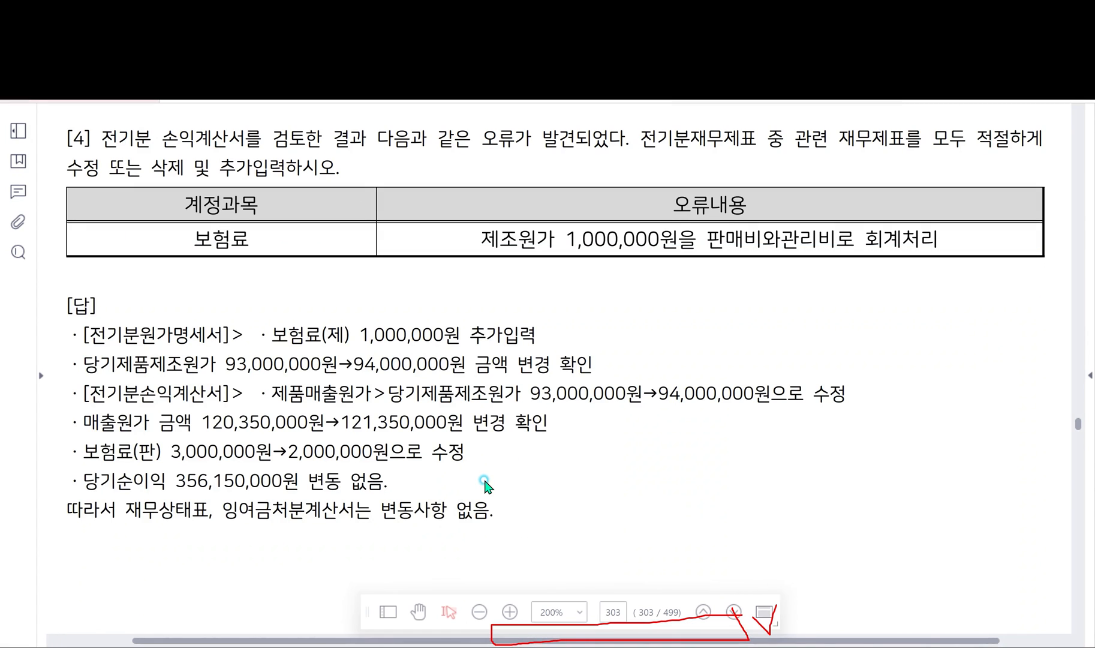
key(Escape)
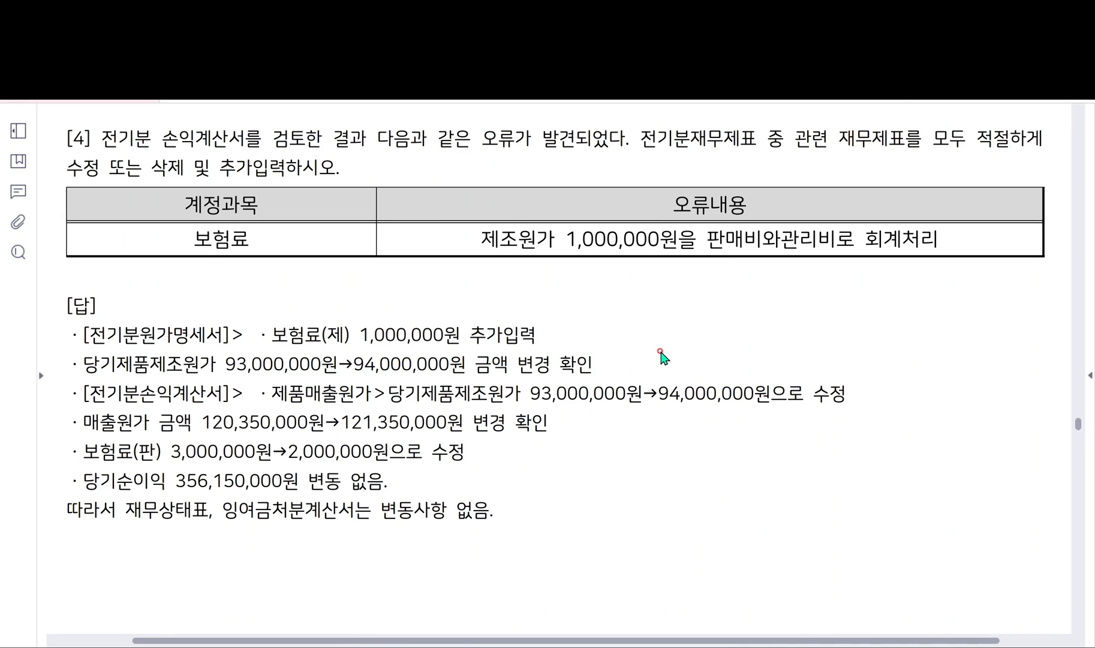
click(778, 647)
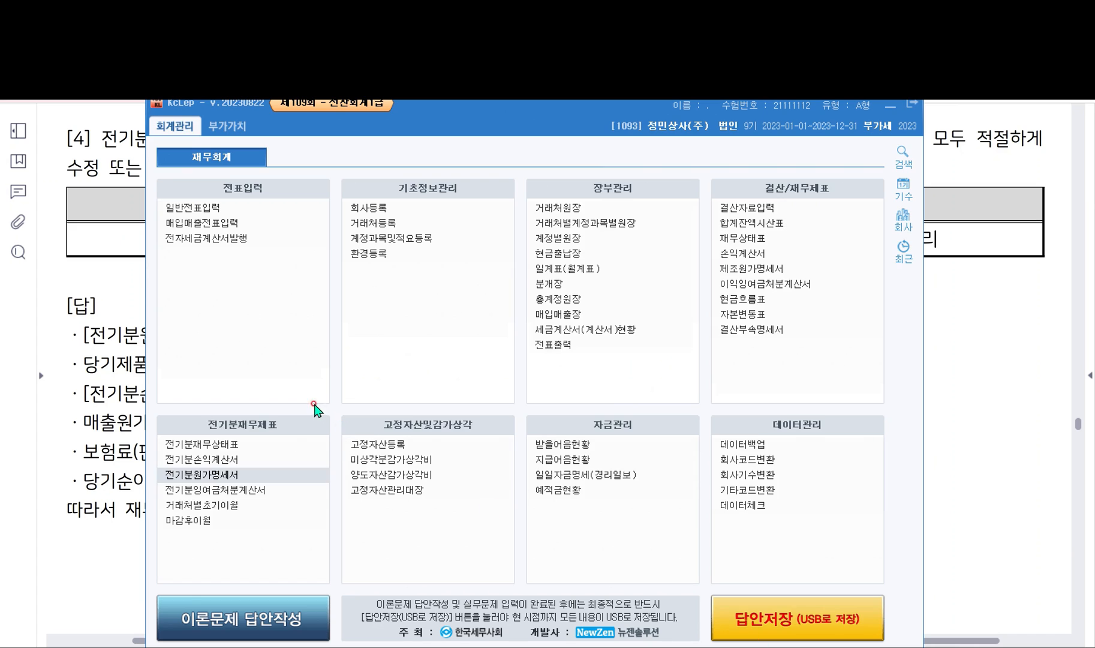
Open 전기분손익계산서, position it below the problem text, and select the amount of account 0821 보험료
click(207, 460)
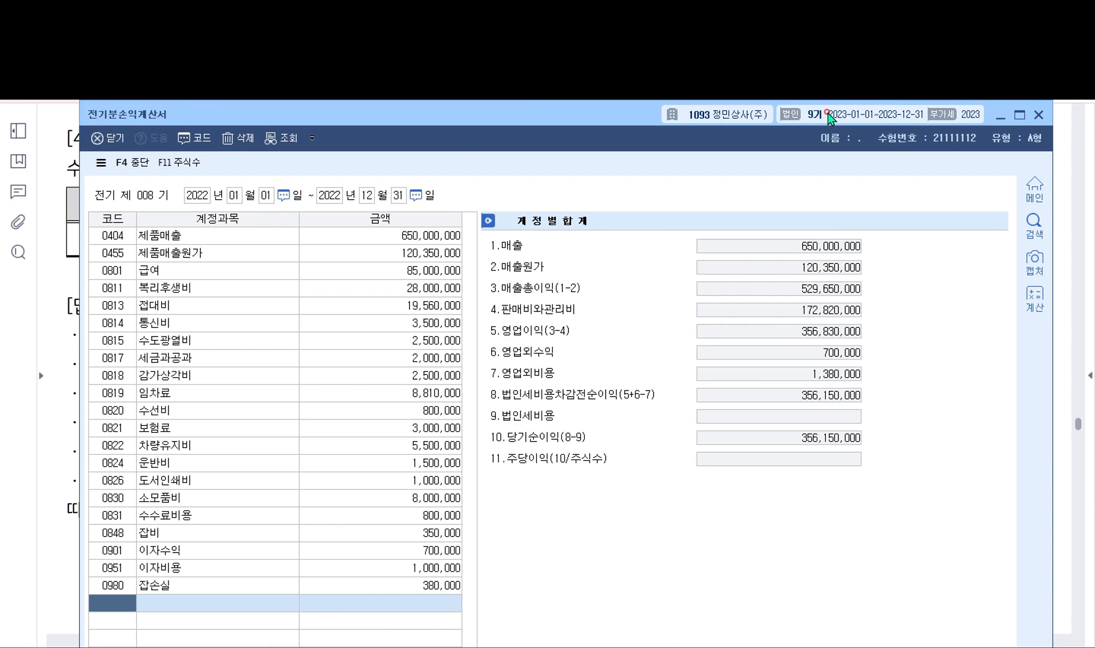
drag(827, 114, 823, 204)
click(875, 110)
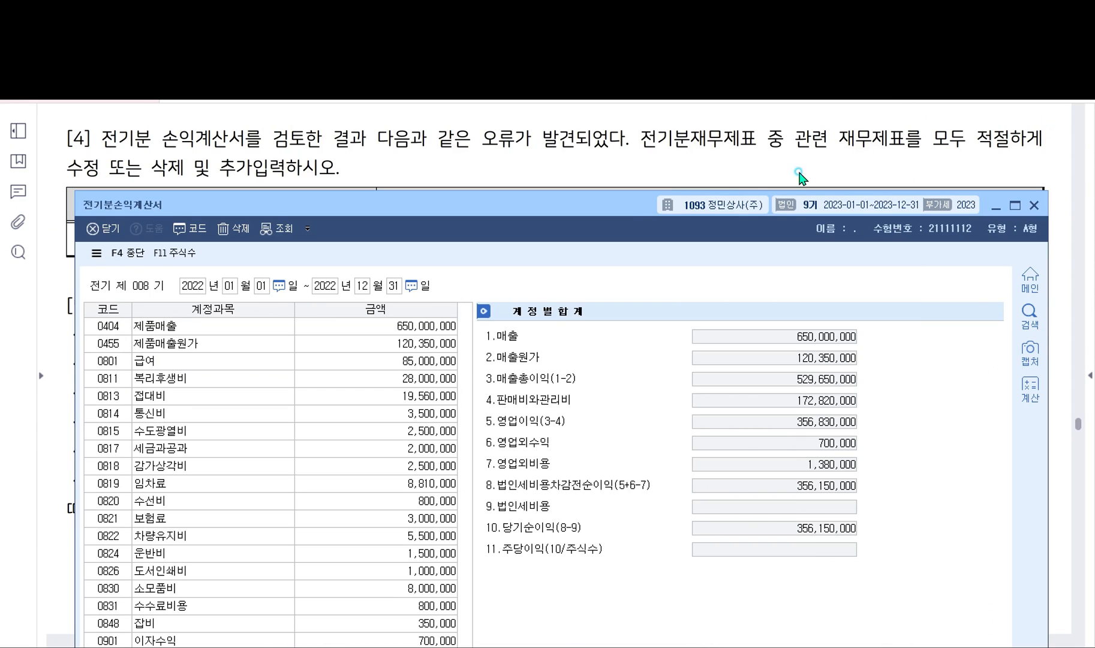
drag(633, 204, 624, 282)
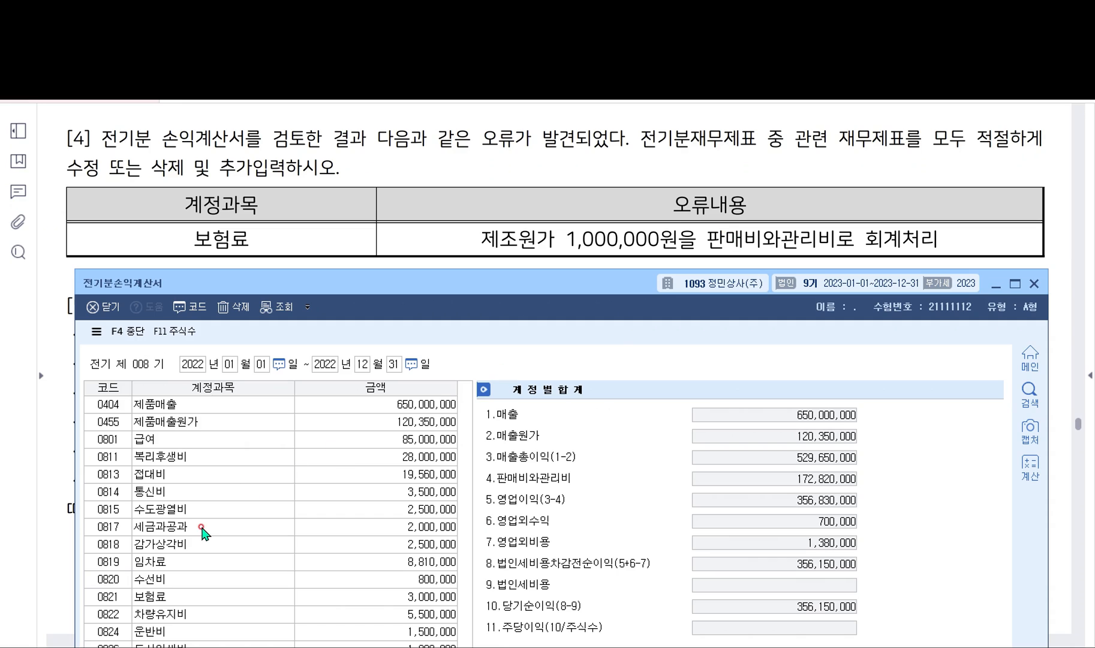
click(171, 599)
click(345, 598)
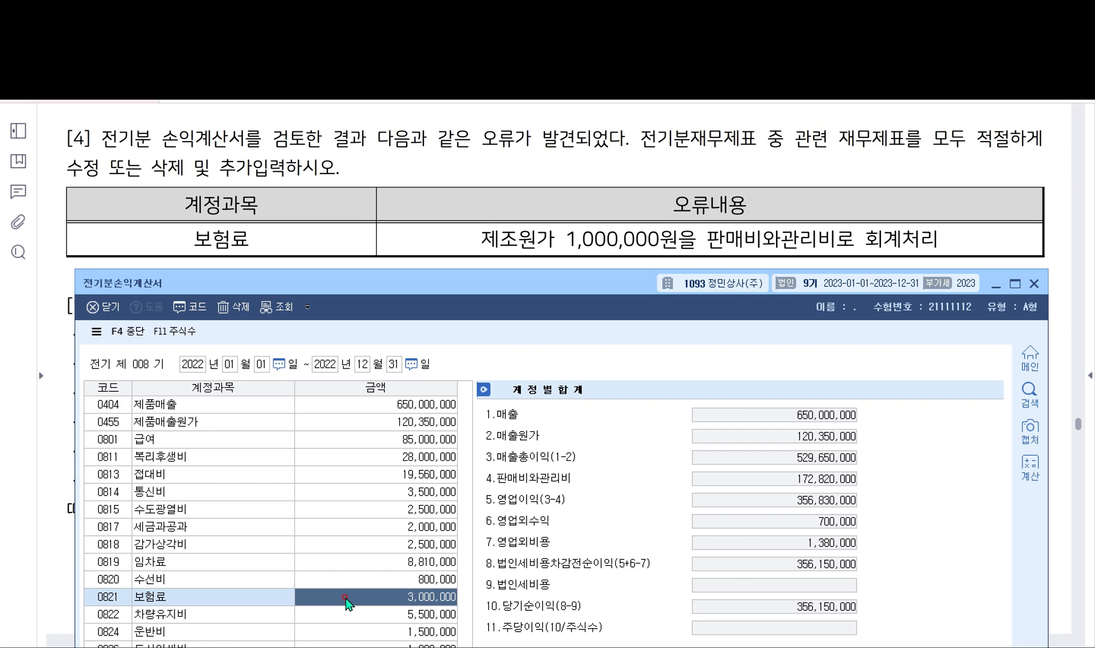
drag(473, 283, 470, 199)
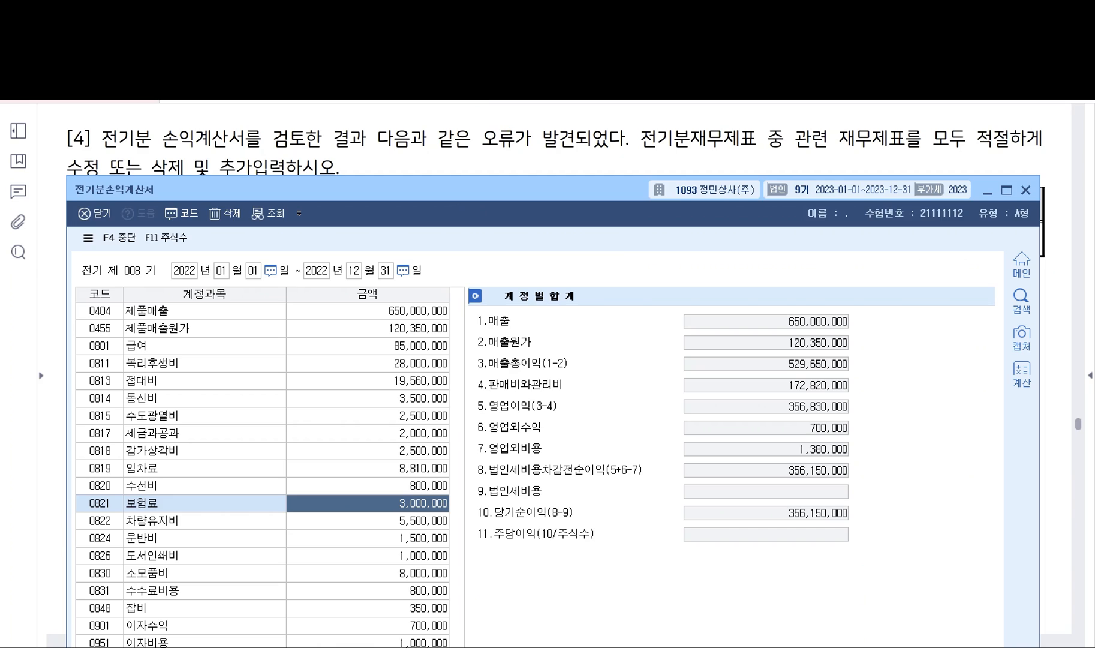
Box 10.당기순이익 with the pen and write 356,150,000 below the totals as a note
click(474, 84)
mouse_move(863, 497)
mouse_down()
mouse_move(471, 502)
mouse_move(774, 526)
mouse_move(871, 496)
mouse_move(878, 510)
mouse_up()
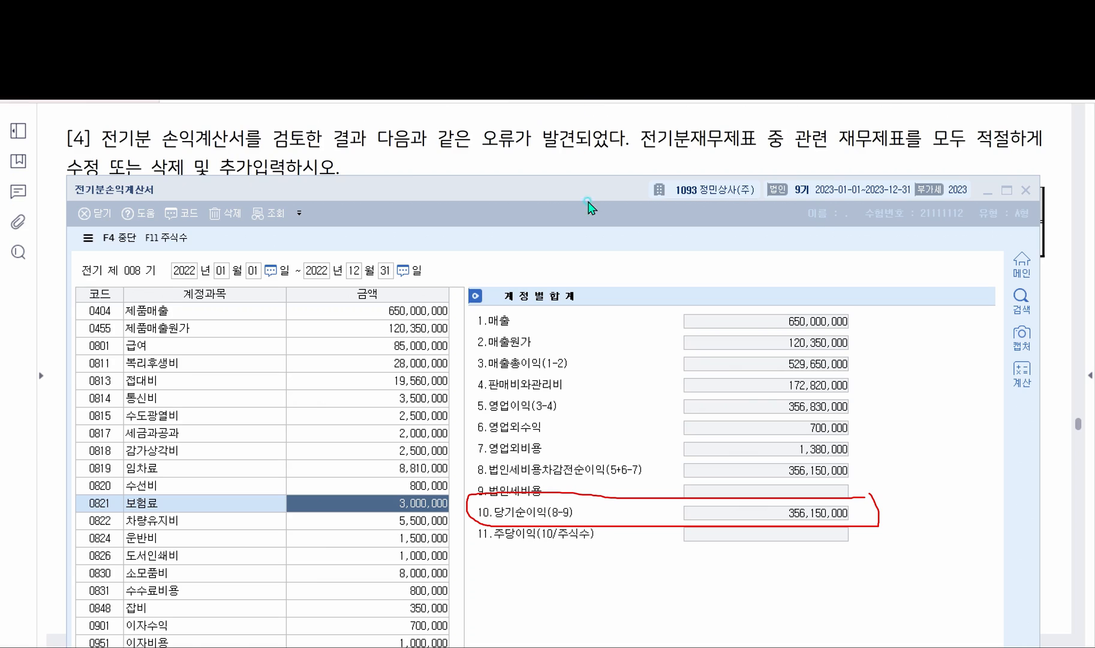
click(595, 580)
text(356,150,000)
click(750, 615)
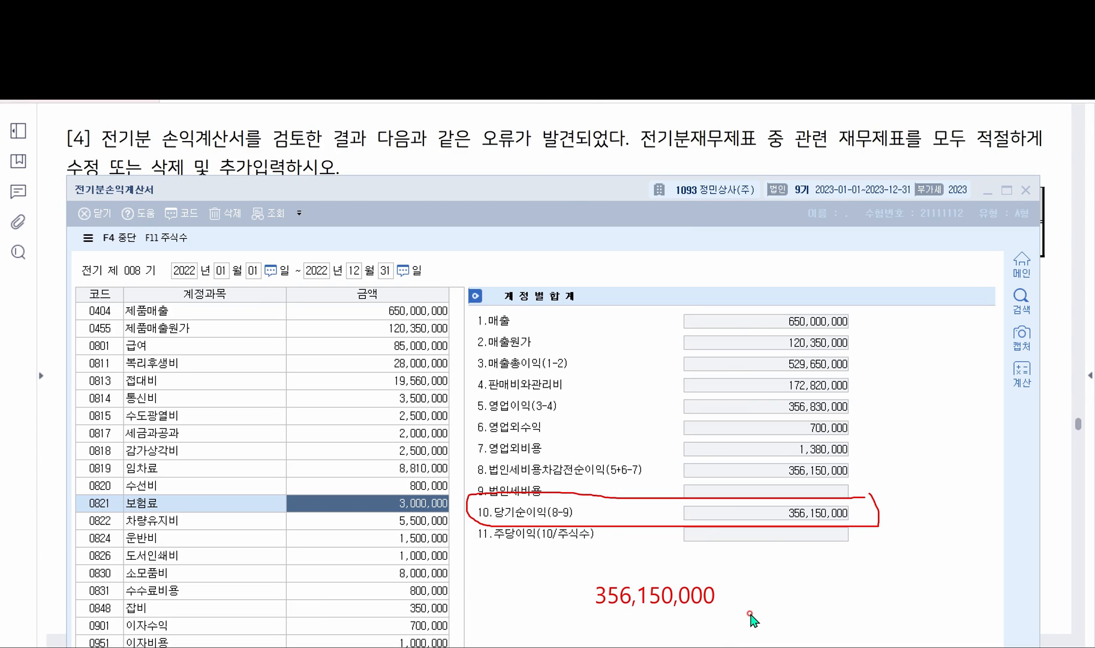
Set the amount of account 0821 보험료 in 전기분손익계산서 to 2,000,000
click(353, 501)
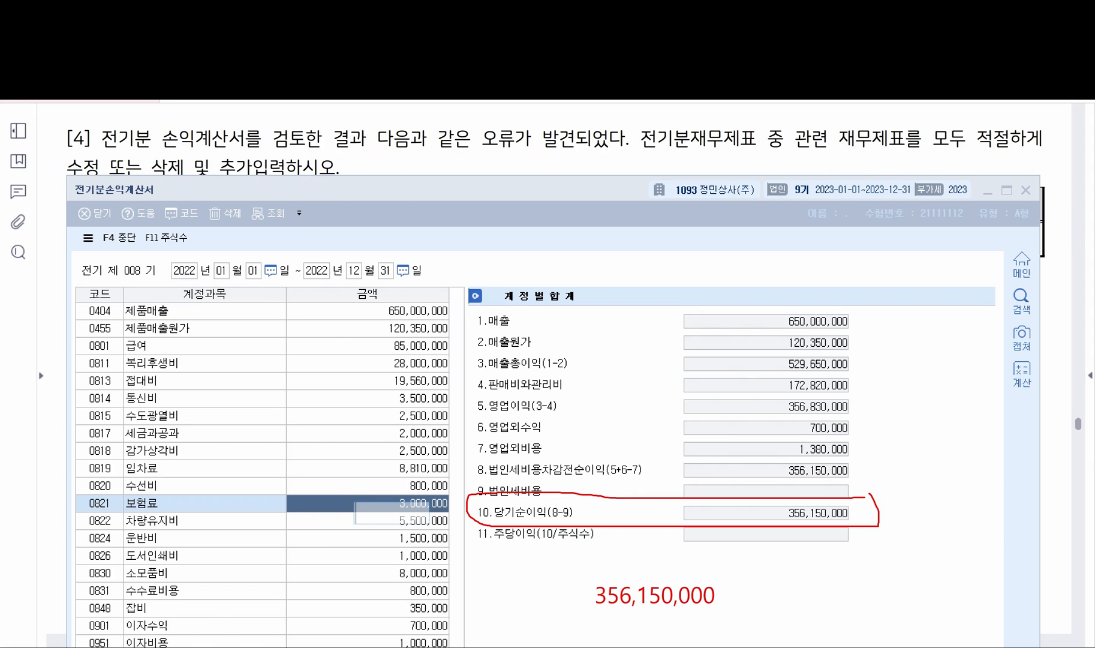
click(338, 498)
text(2000000)
key(Return)
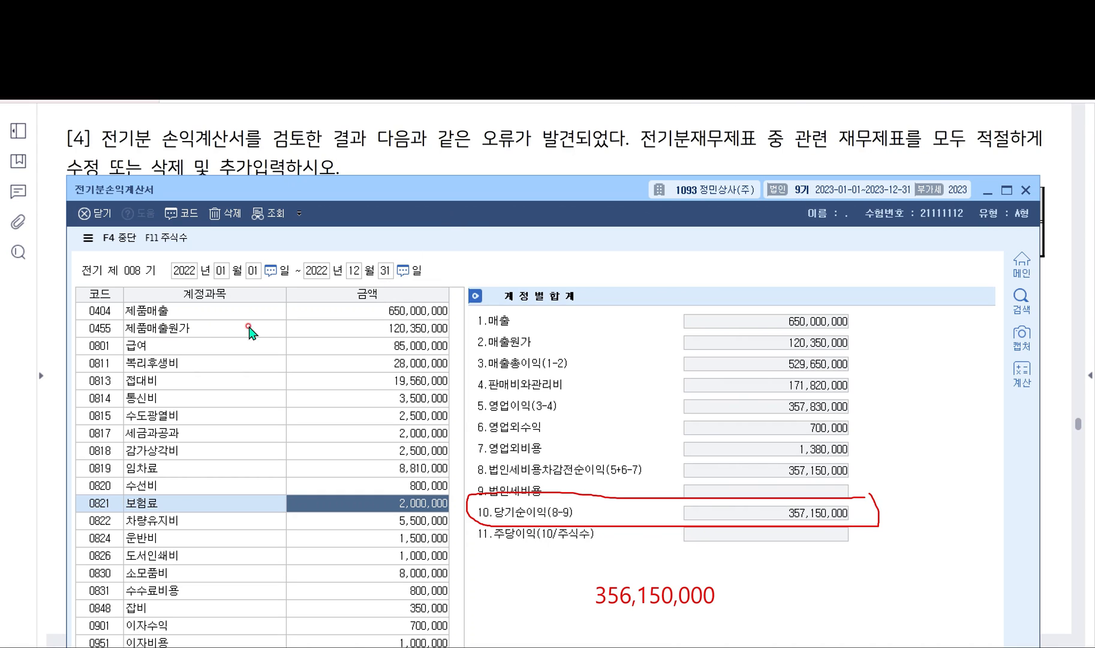
Open the 매출원가 breakdown of 0455 제품매출원가 at 당기제품제조원가, and check 11.당기제품제조원가 in 전기분원가명세서
click(327, 329)
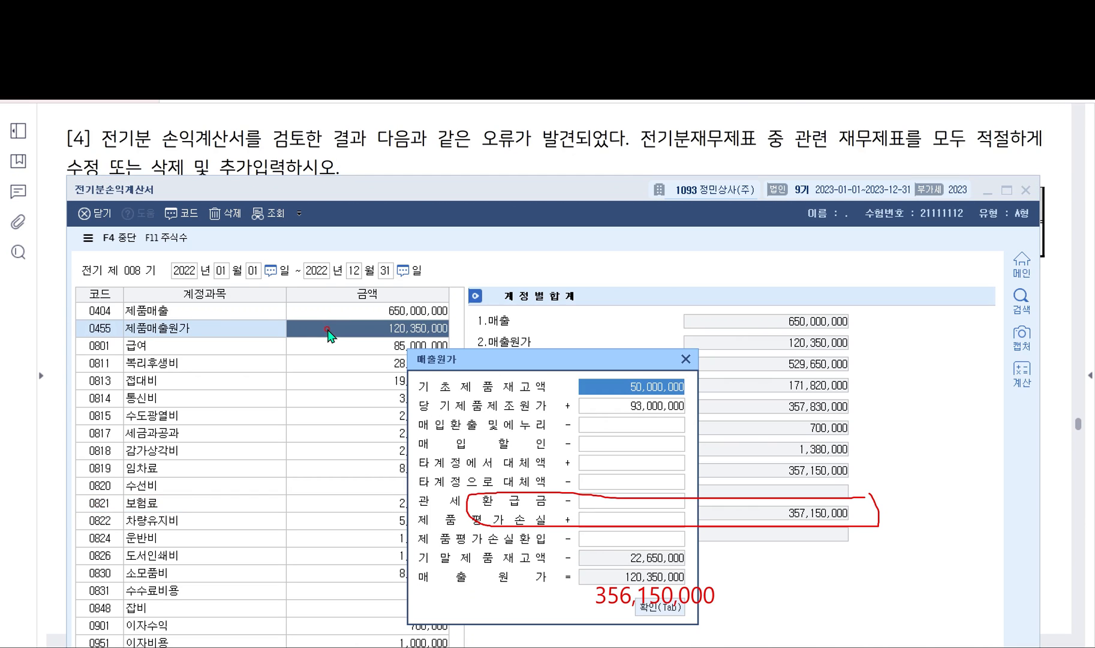
click(624, 408)
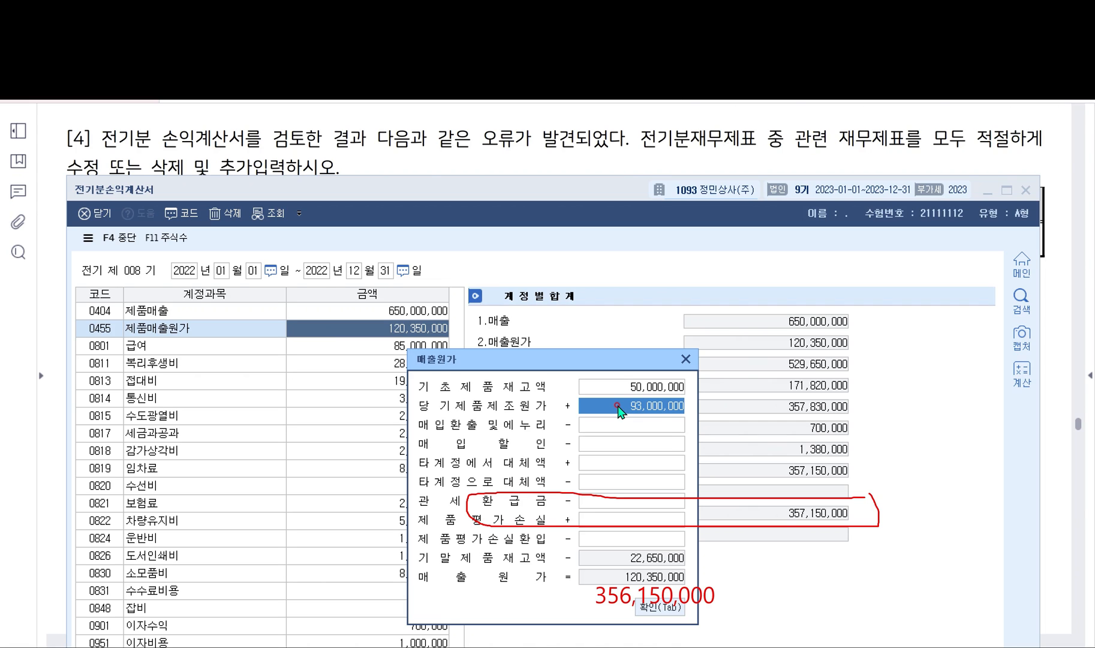
key(alt+Tab)
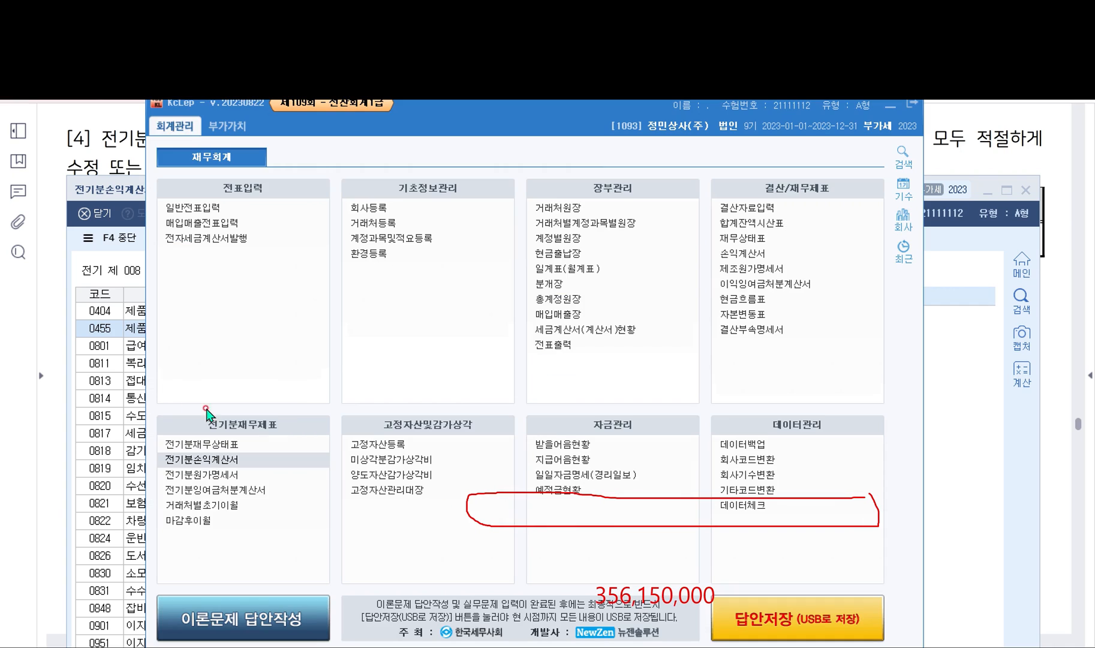
click(205, 474)
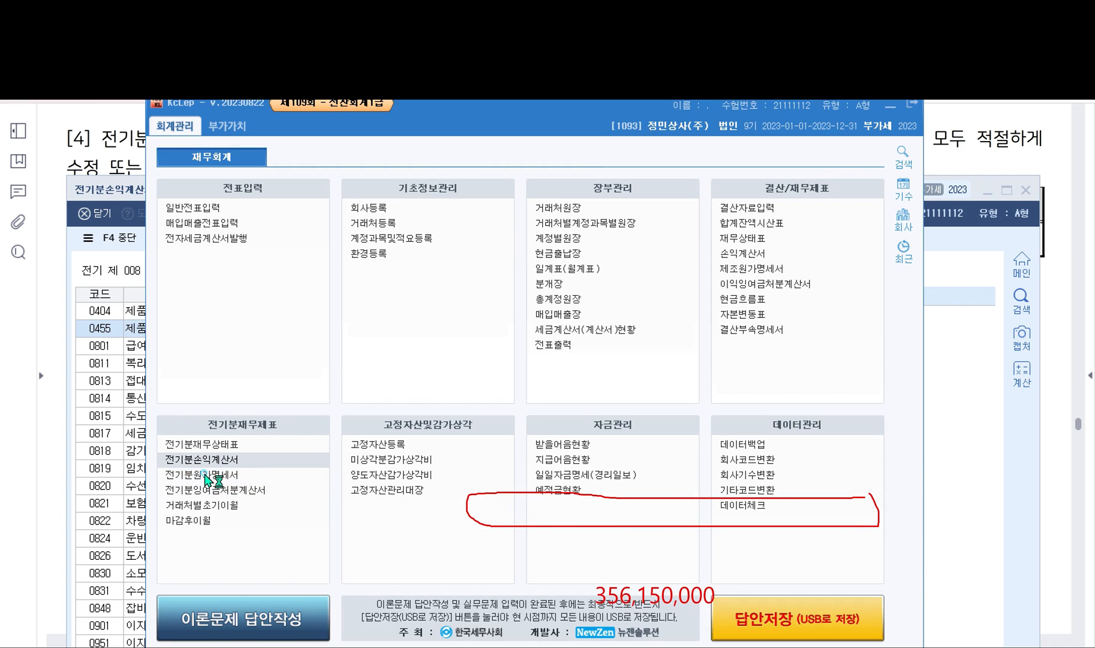
click(892, 104)
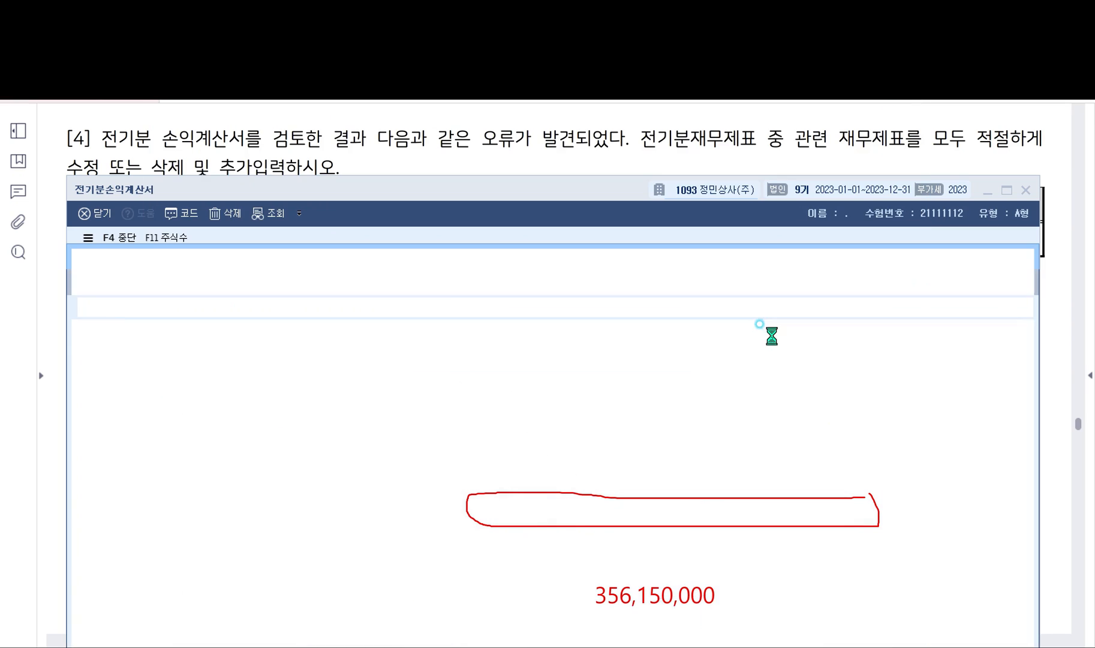
click(152, 548)
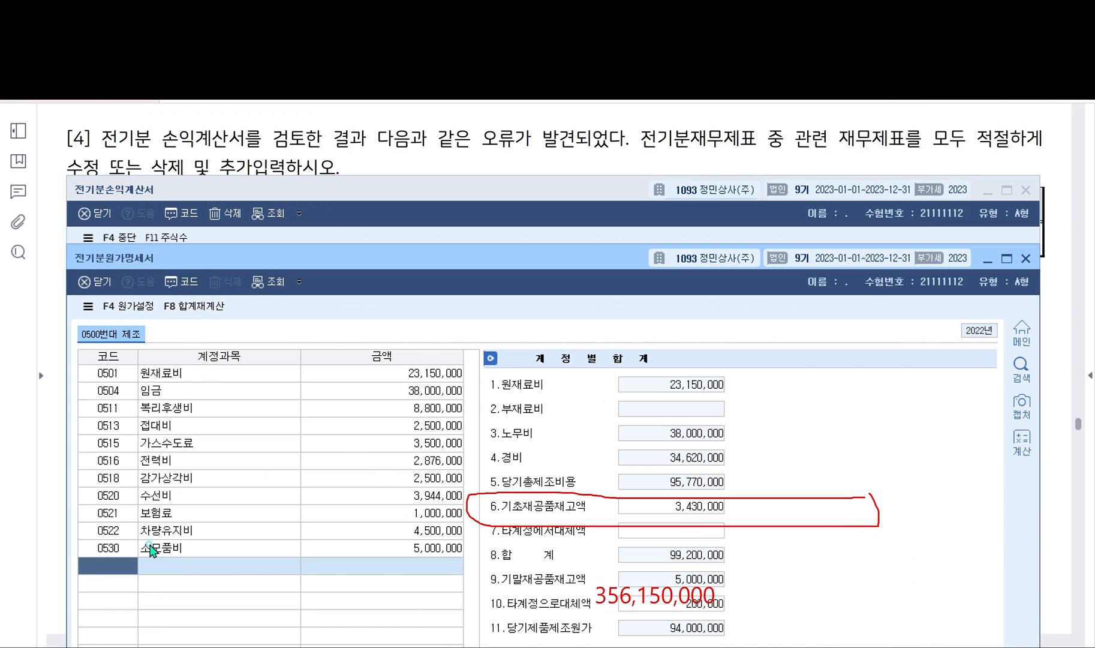
click(159, 514)
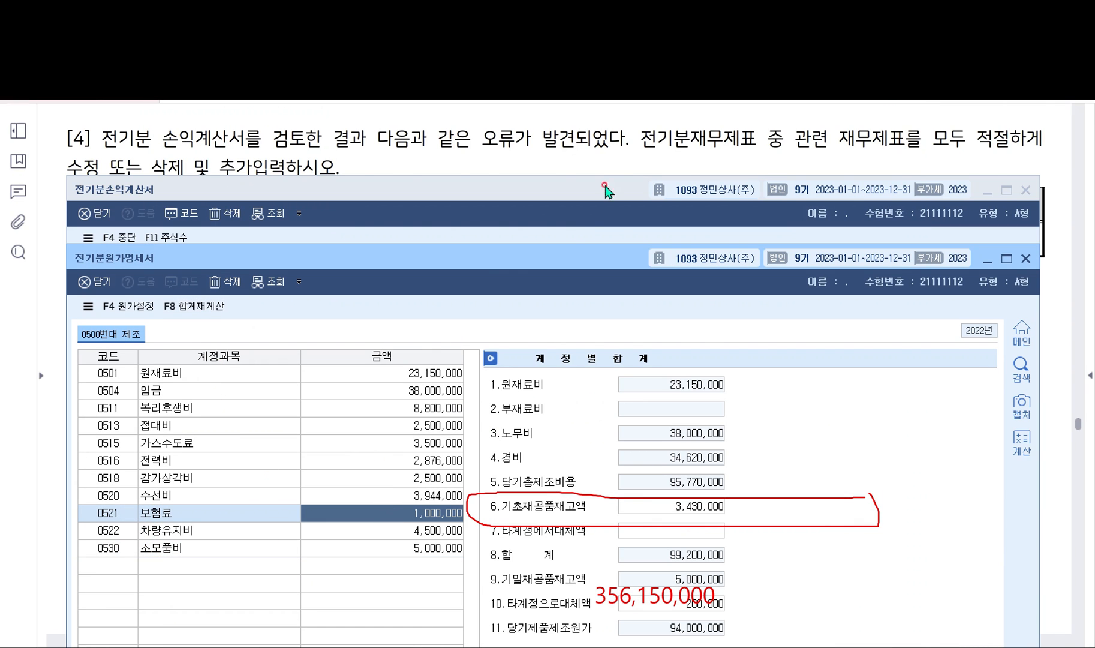
drag(484, 267, 490, 99)
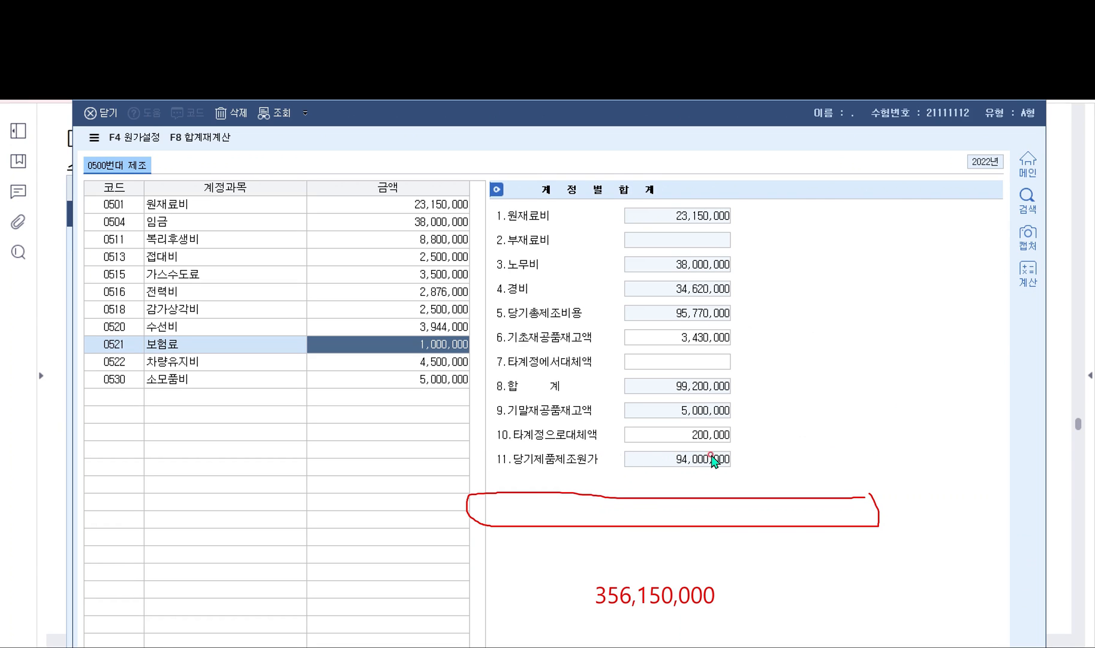
click(988, 93)
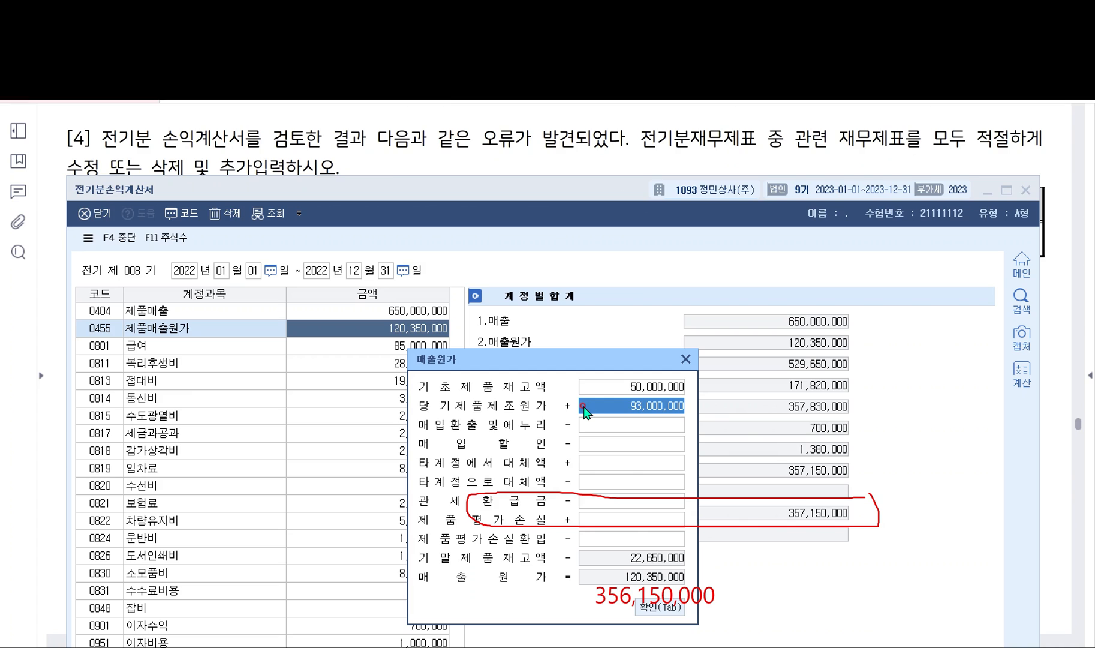
Set 당기제품제조원가 to 94,000,000 in the 매출원가 breakdown and confirm it
text(94,000,000)
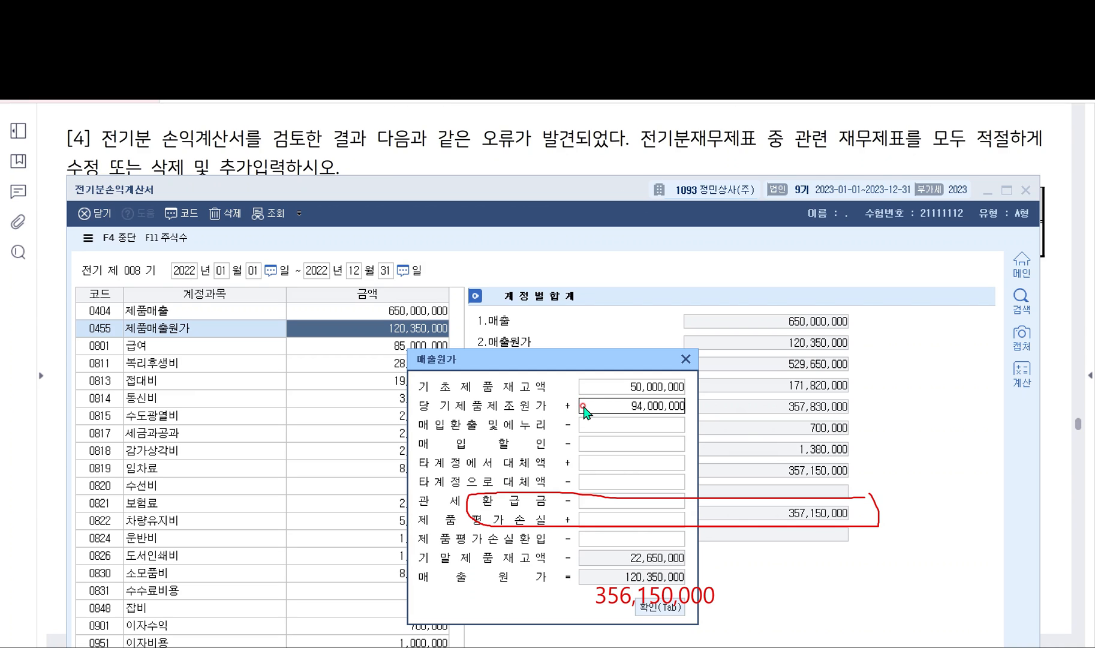
key(Return)
drag(627, 359, 615, 243)
click(658, 292)
click(629, 289)
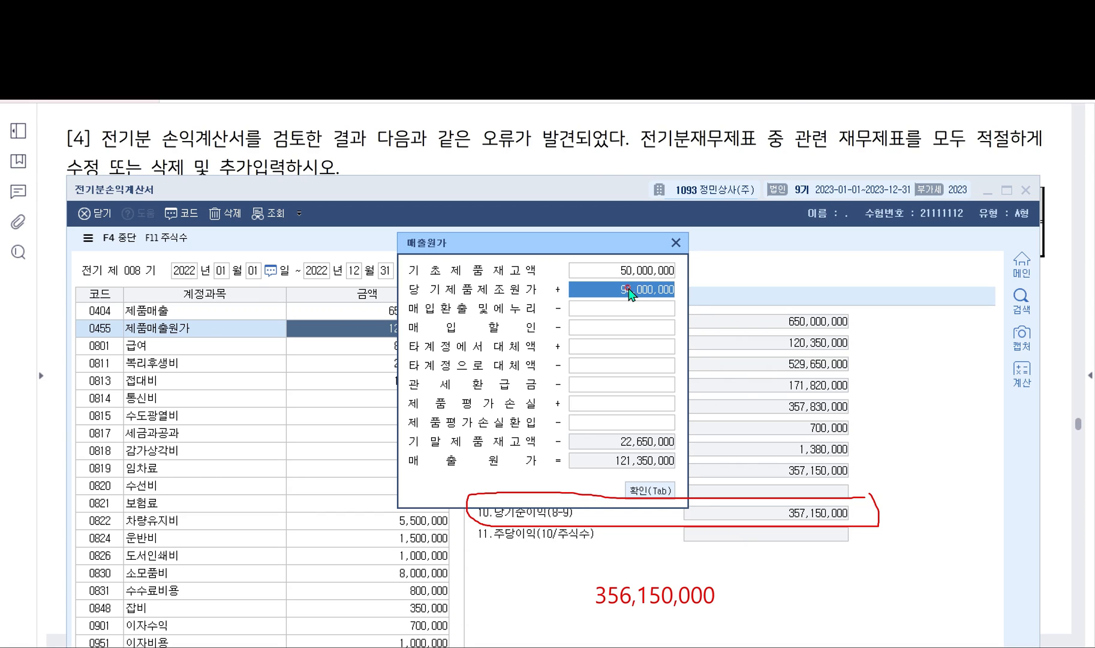
click(645, 485)
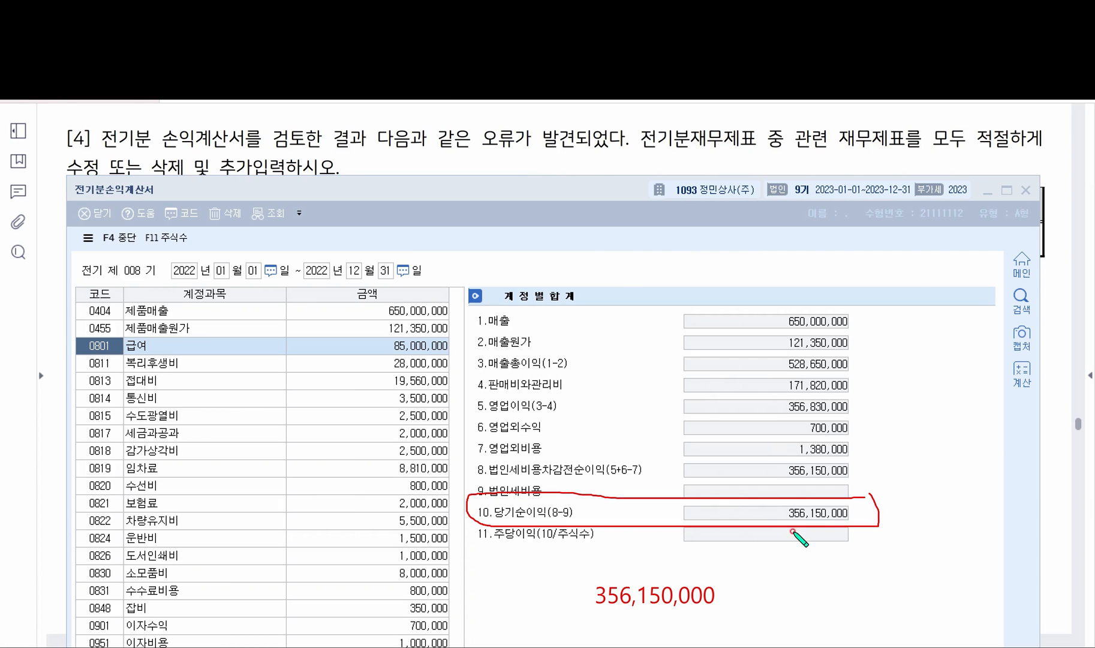
Draw a line from 당기순이익 to the 356,150,000 note and write "제조 100+" and "판관비 100-" above the account totals
drag(797, 523, 674, 578)
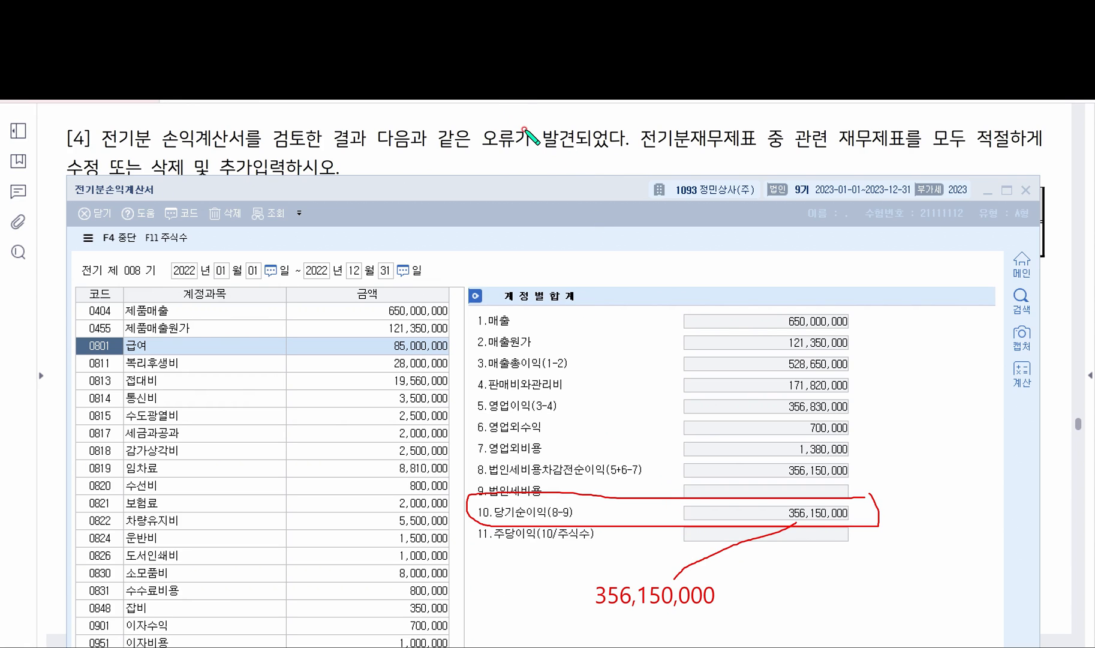
click(628, 250)
text(wpwh)
key(BackSpace)
key(BackSpace)
key(BackSpace)
key(BackSpace)
key(Hangul)
text(제조 10)
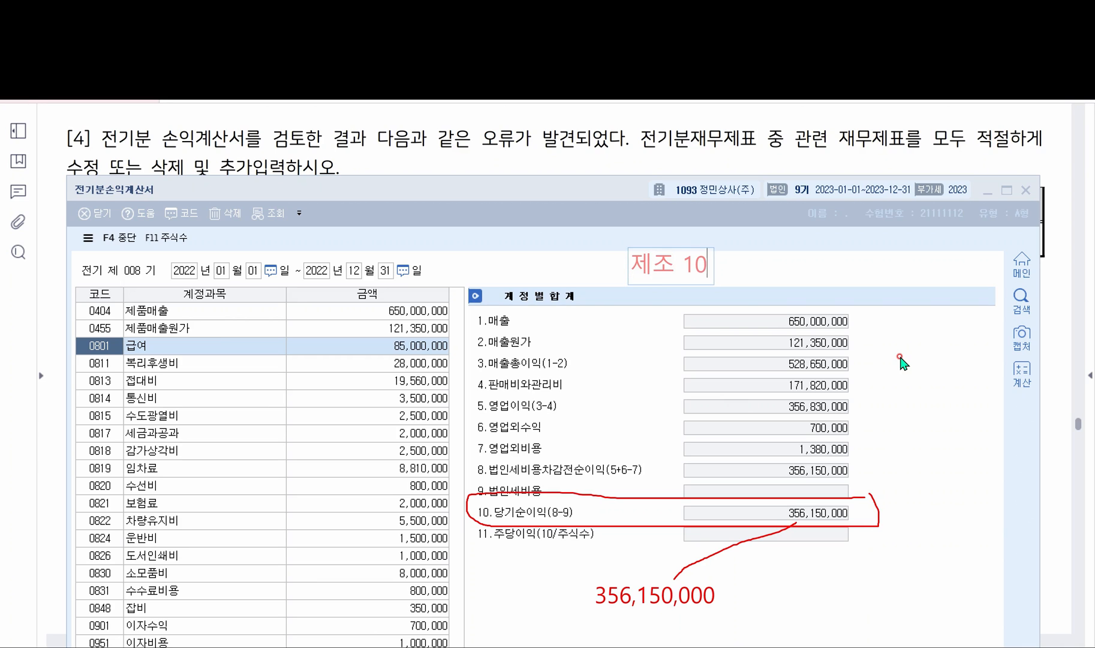
text(0+)
key(Return)
text(판관비 )
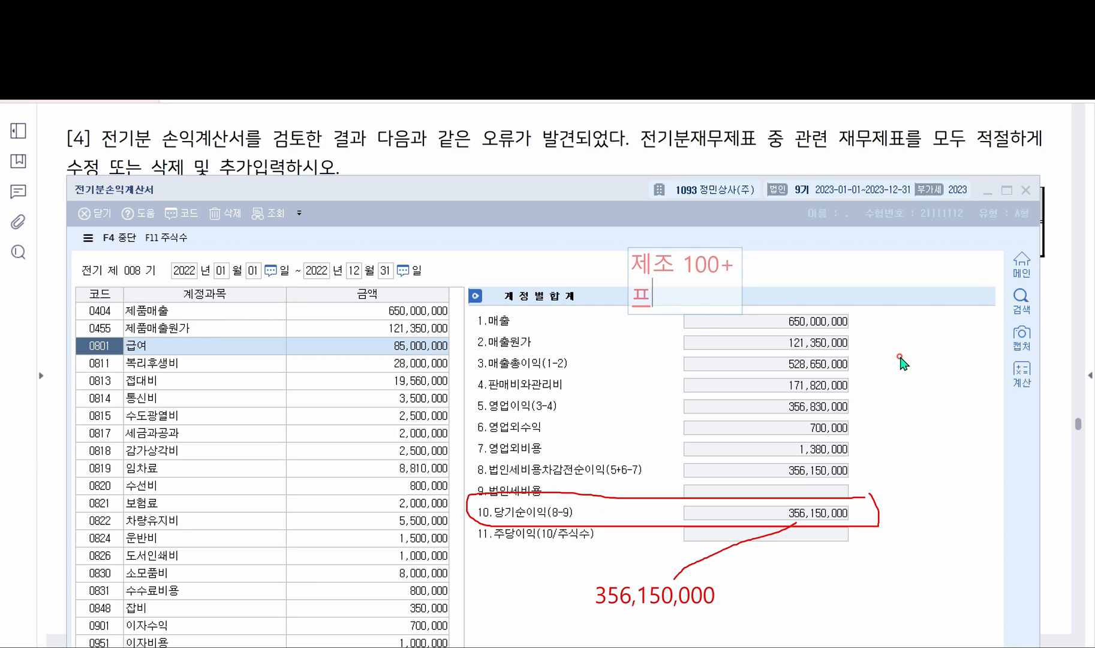
text(100+-)
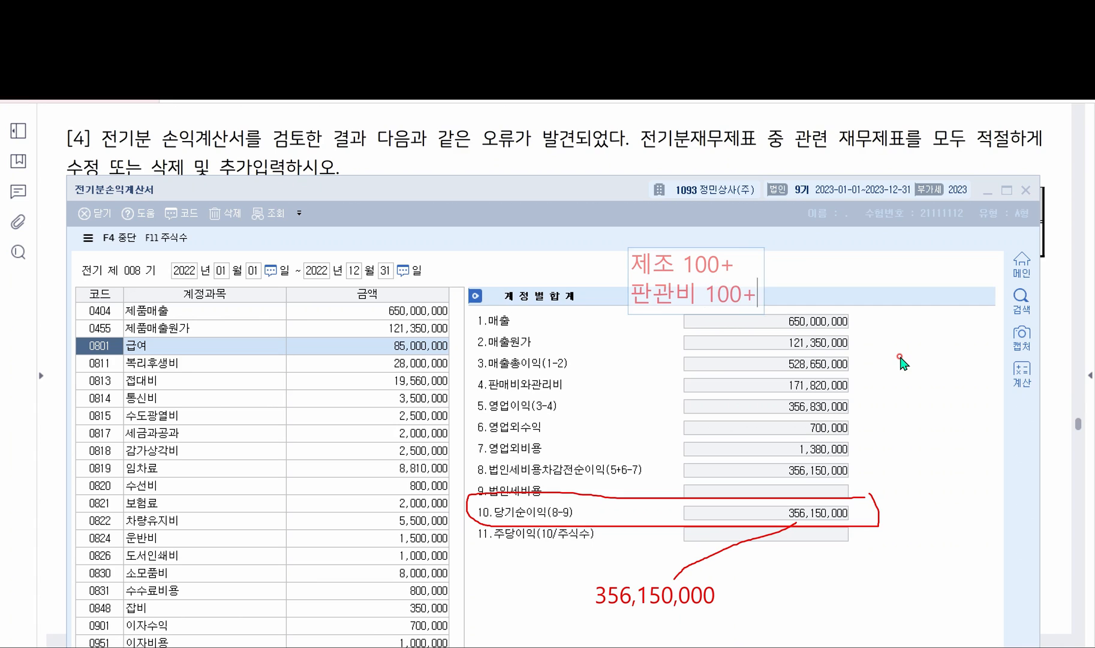
key(BackSpace)
key(BackSpace)
text(-)
key(Return)
Add the line "비용변동x -> 이익변동x" to the text note and finish it
text(비용변도)
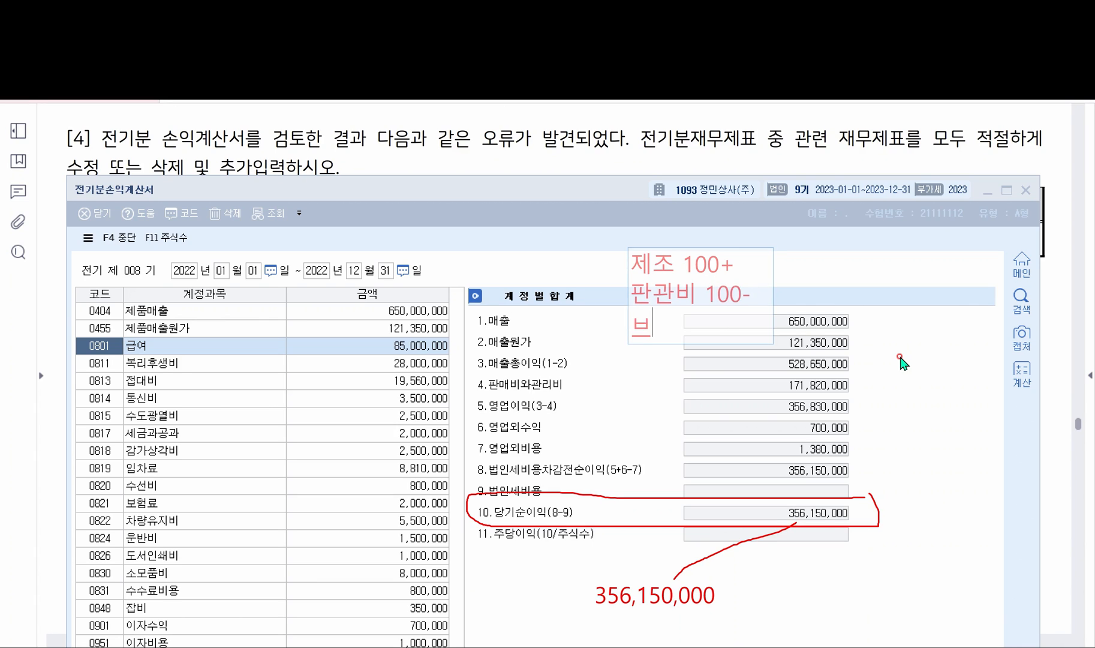
text(ㅇx)
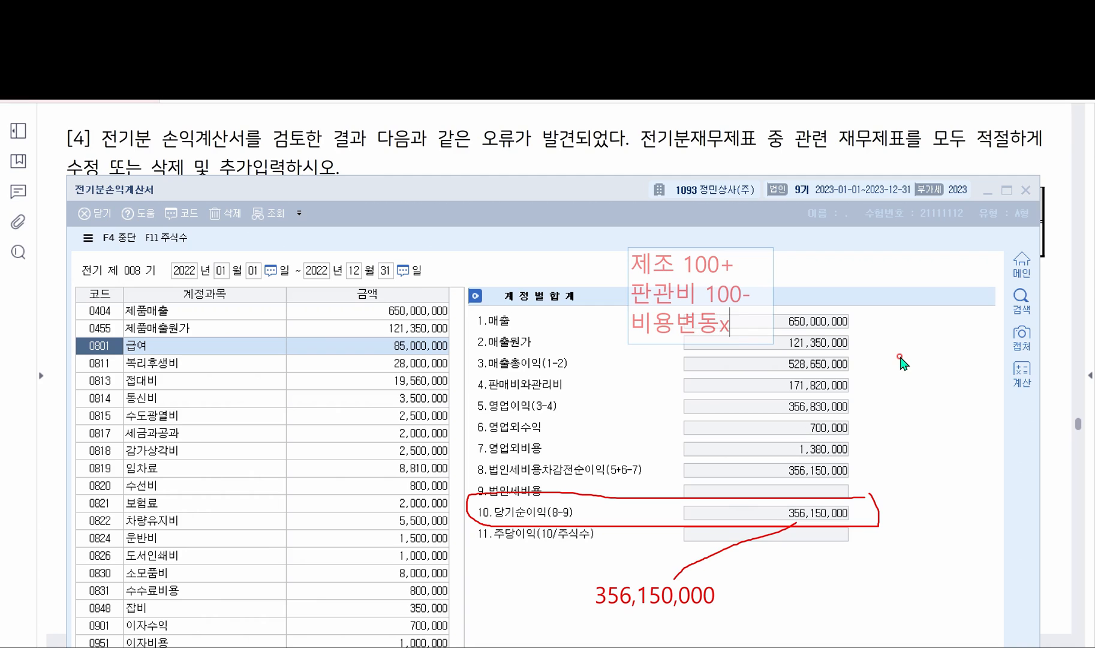
text( -> d)
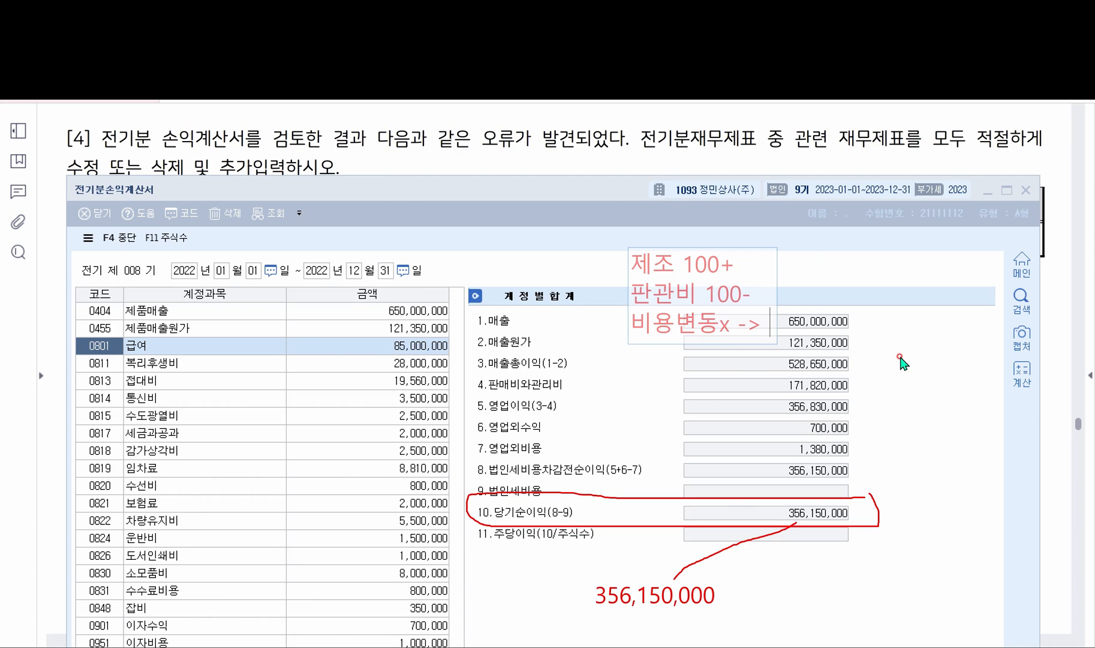
key(BackSpace)
text(이익변동x)
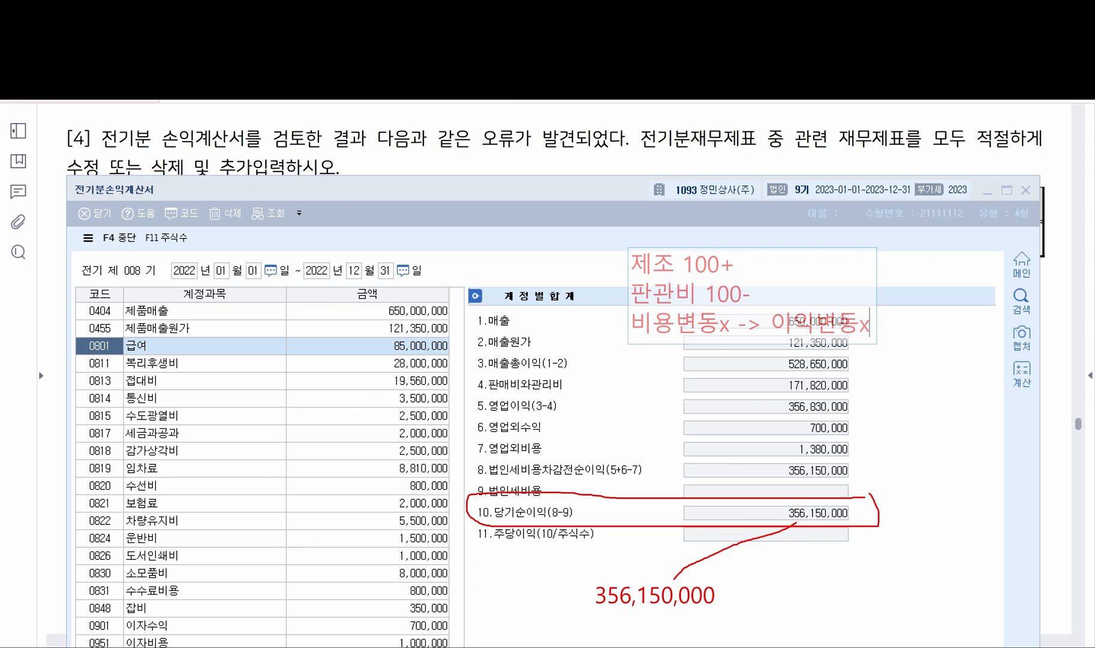
click(941, 339)
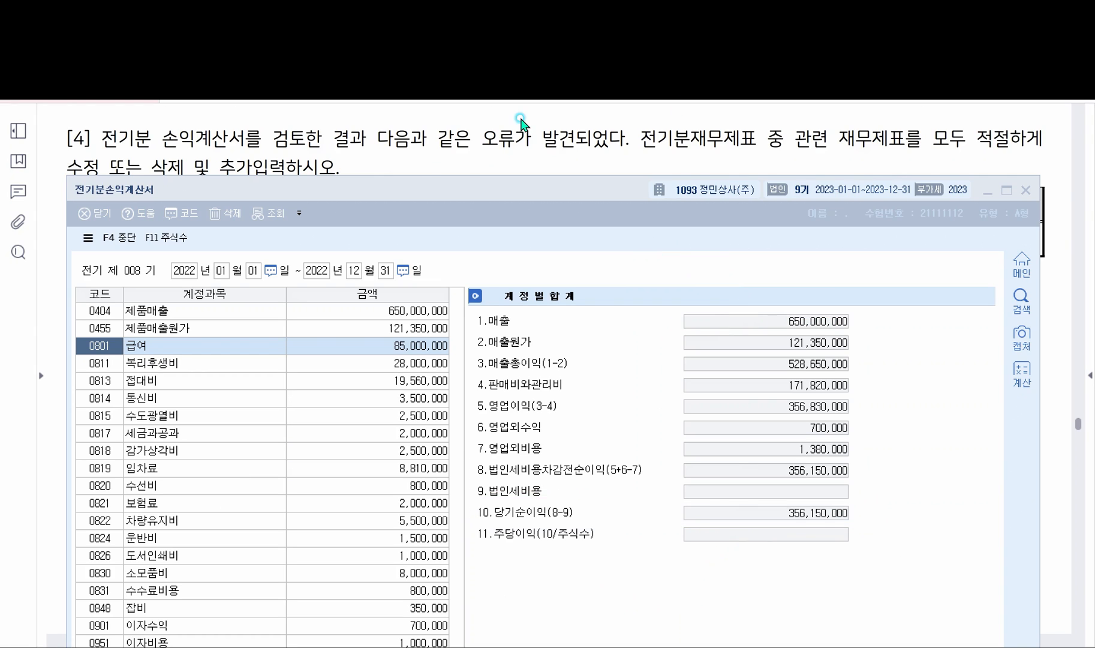
Return to 전기분손익계산서 and close it
click(514, 191)
key(Escape)
click(398, 198)
click(1027, 189)
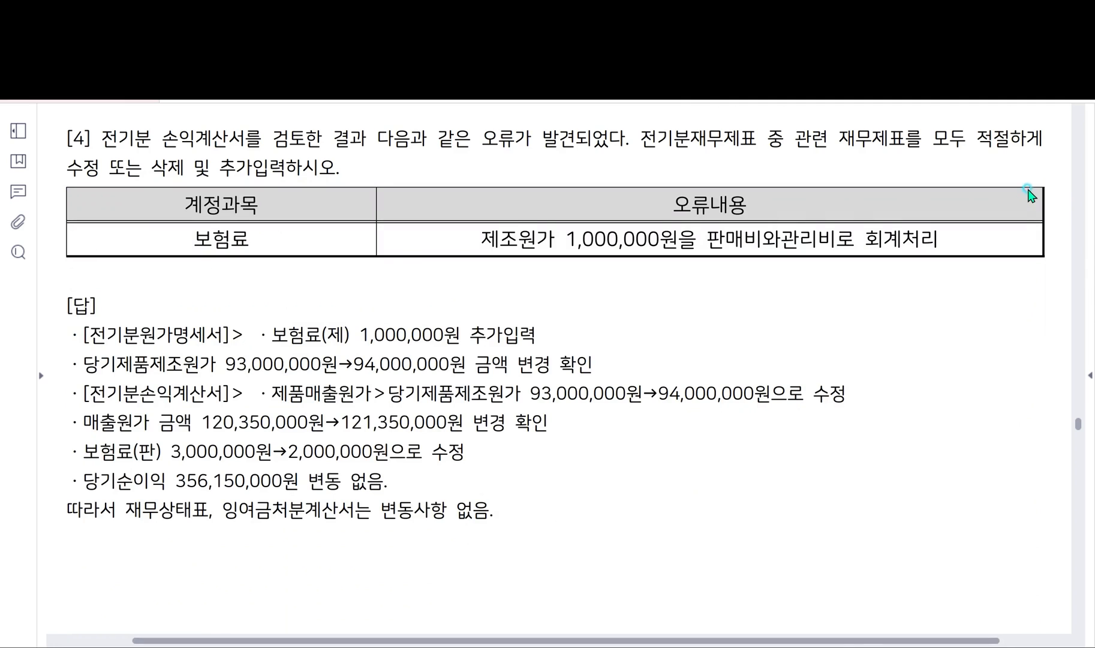
Open 전기분잉여금처분계산서 from the KcLep main menu, move the window up, and check the 6.당기순이익 amount
click(690, 647)
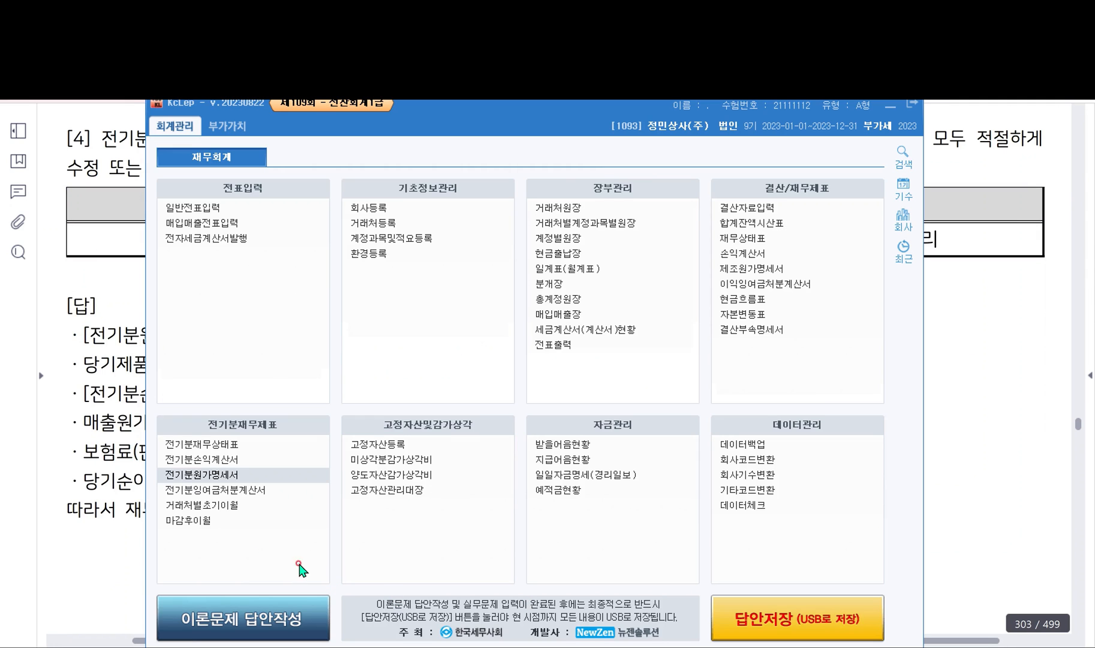
click(198, 493)
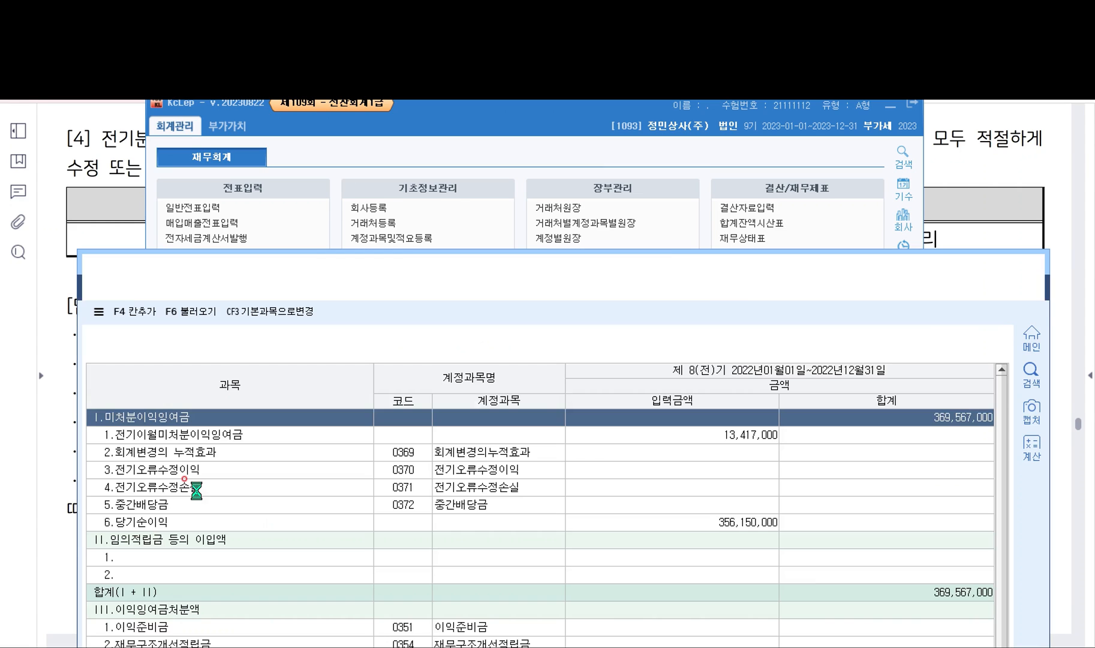
drag(337, 258, 355, 153)
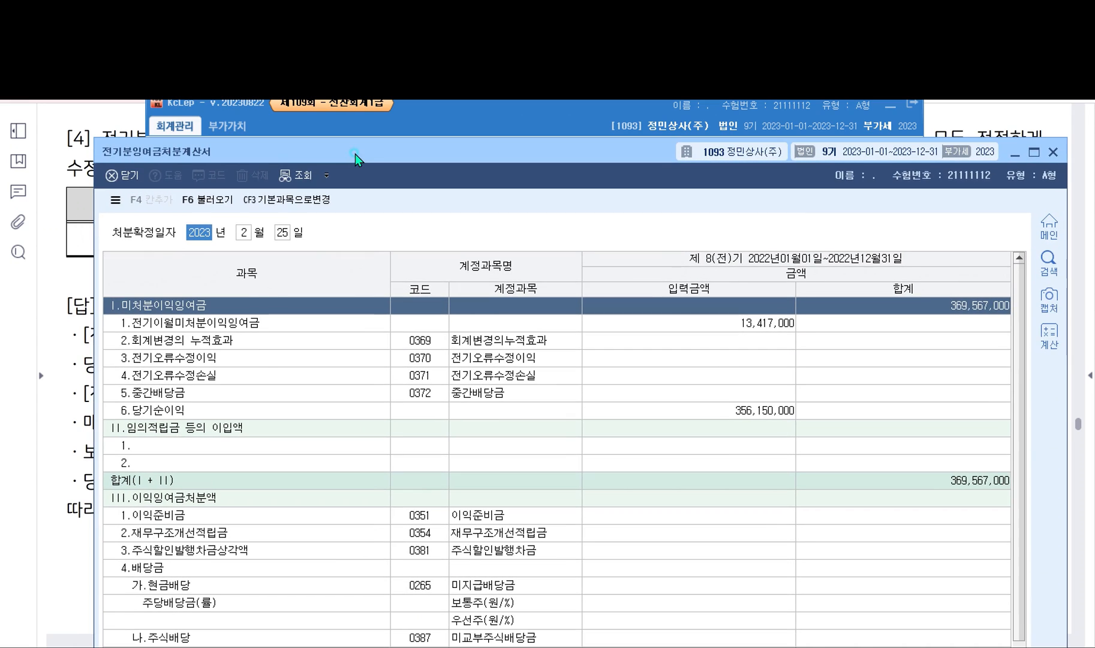
click(225, 409)
click(752, 412)
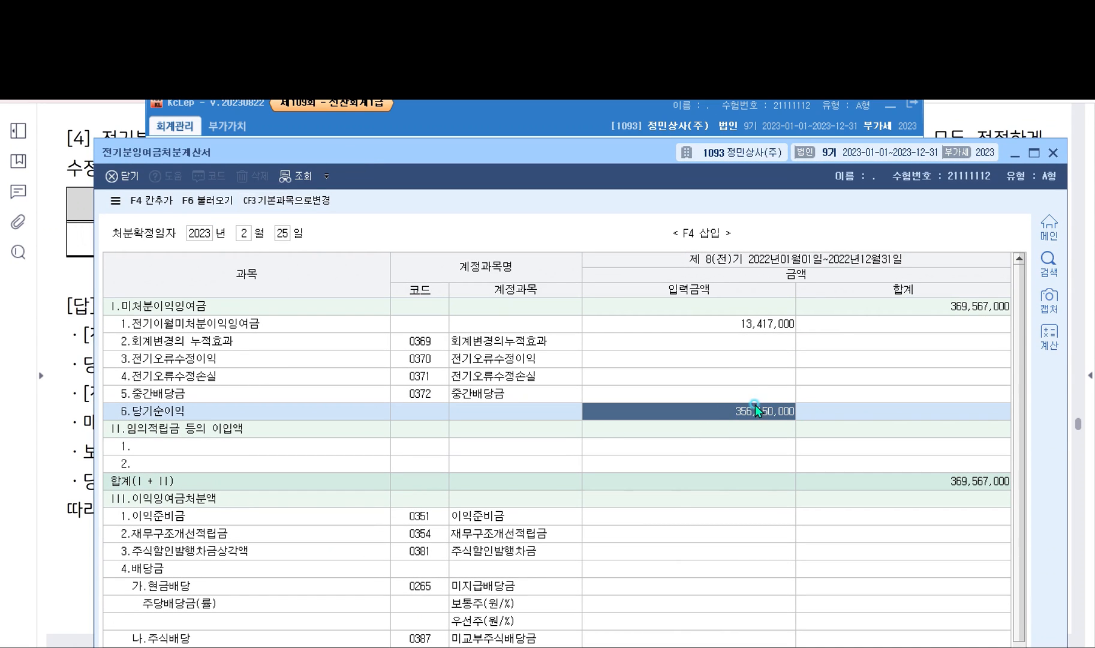
Load 당기순이익 from 전기분손익계산서 into 전기분잉여금처분계산서 and circle the 6.당기순이익 amount in red
drag(621, 152, 612, 105)
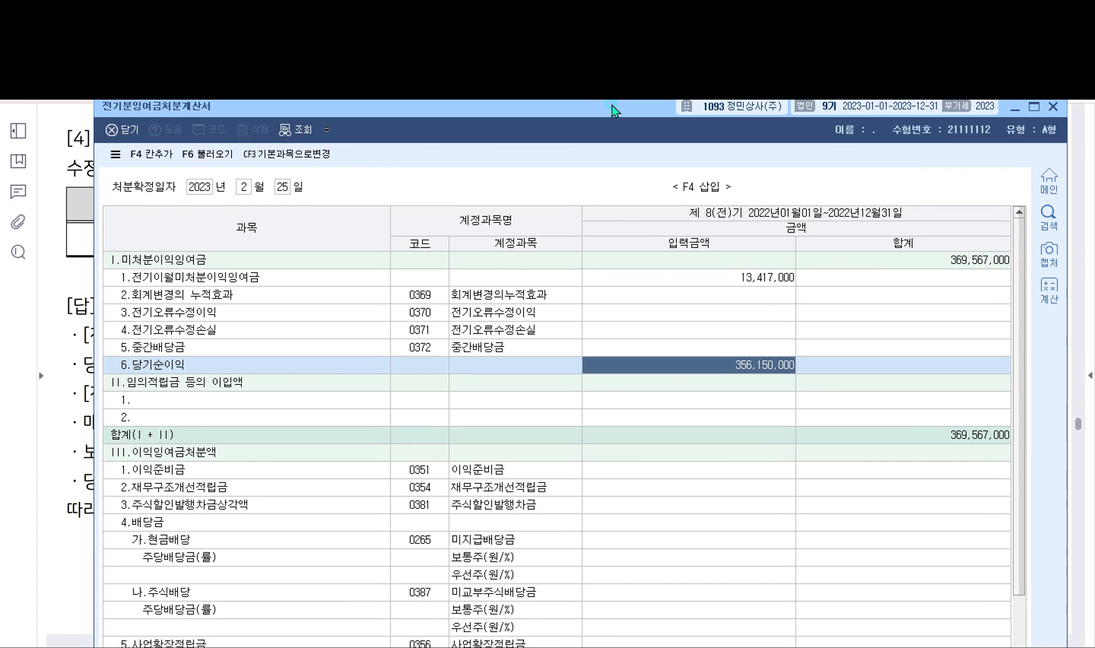
click(203, 157)
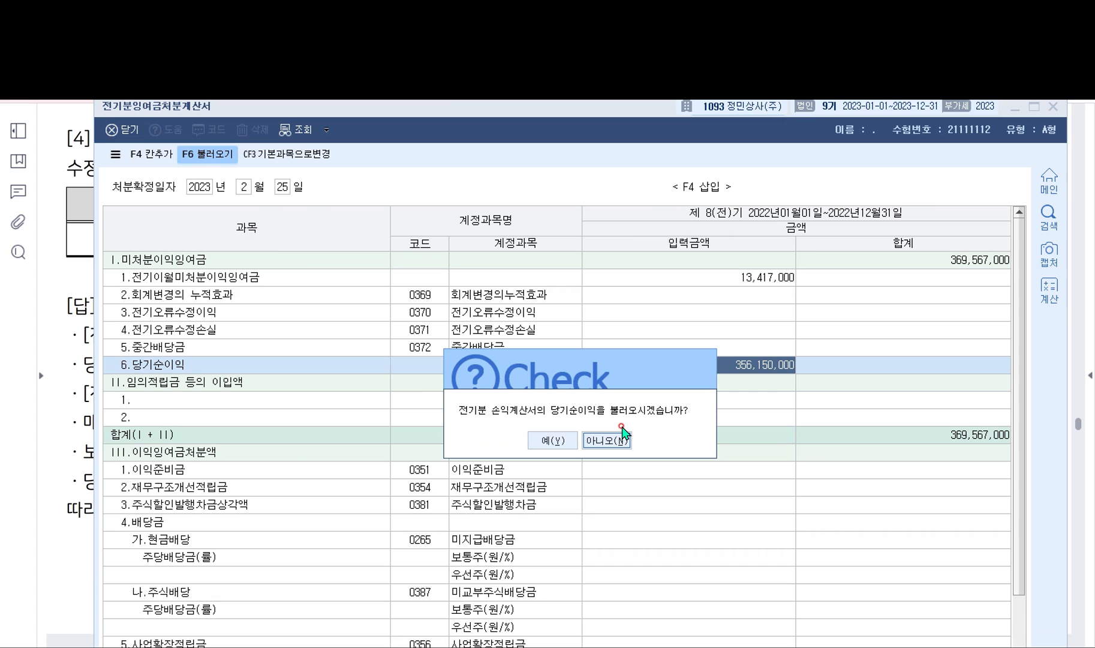
drag(595, 368, 600, 420)
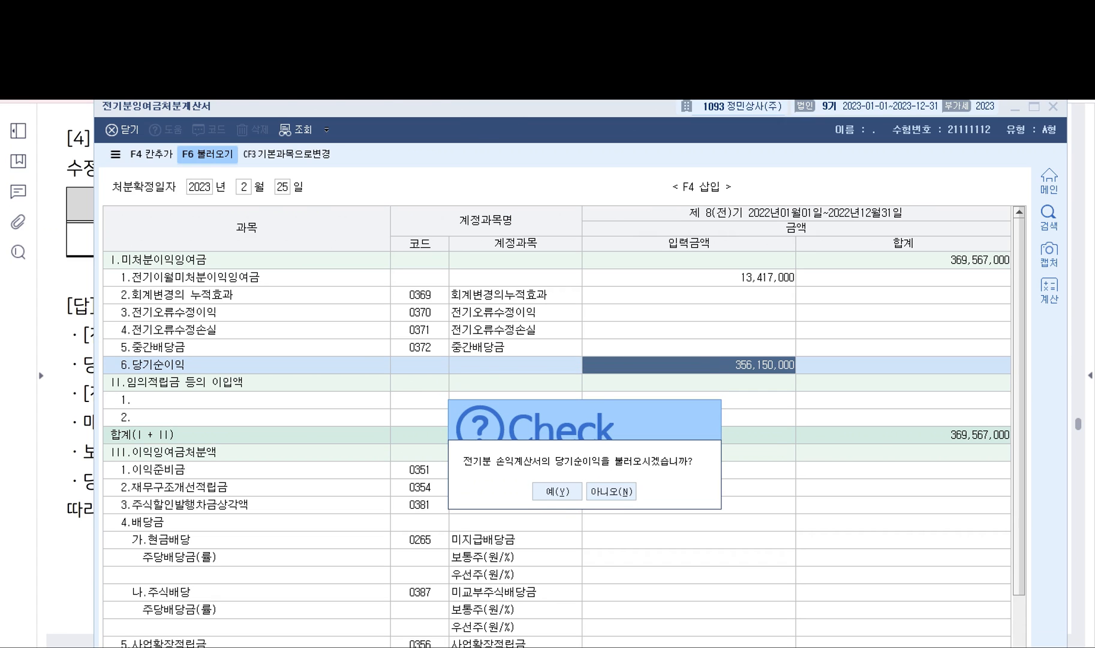
mouse_move(843, 377)
mouse_down()
mouse_move(815, 376)
mouse_move(818, 395)
mouse_up()
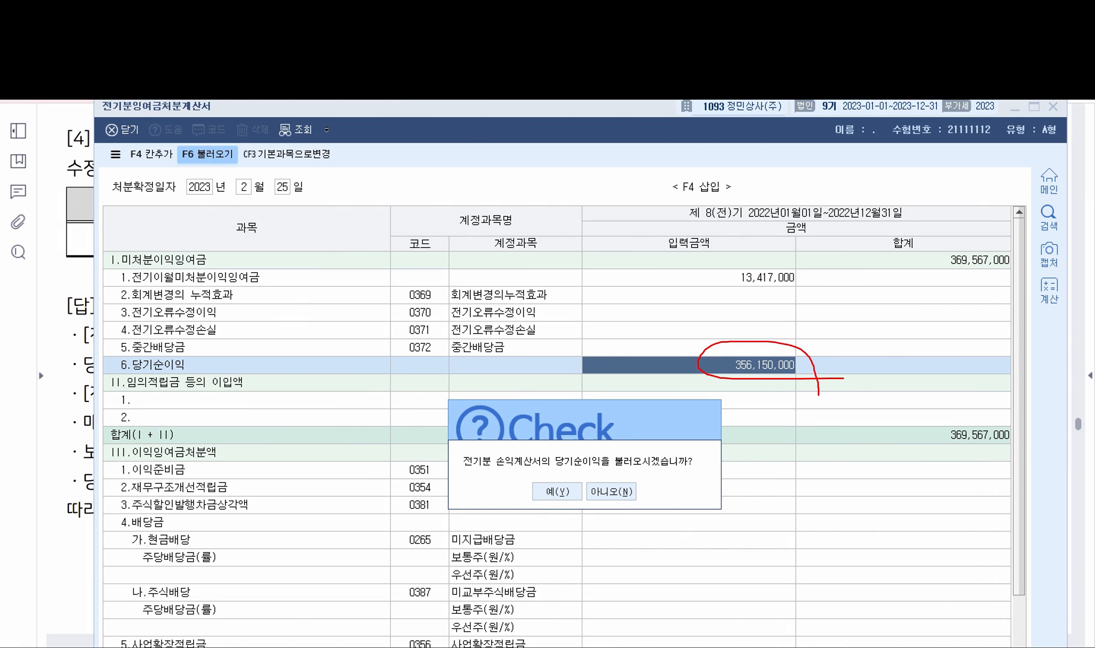
click(534, 492)
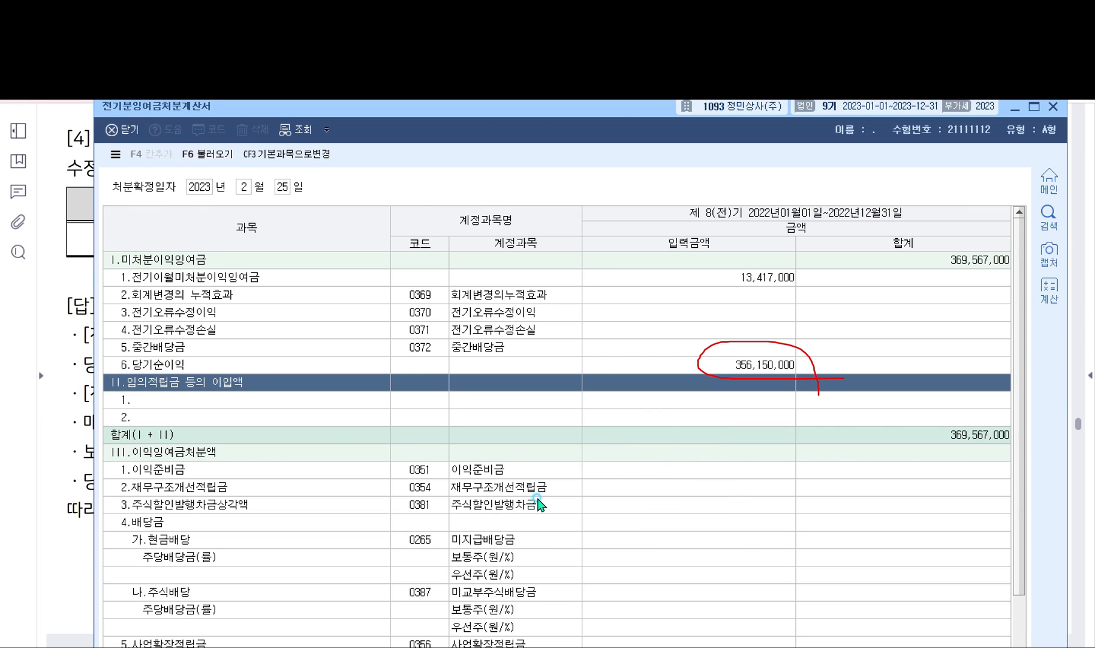
click(766, 369)
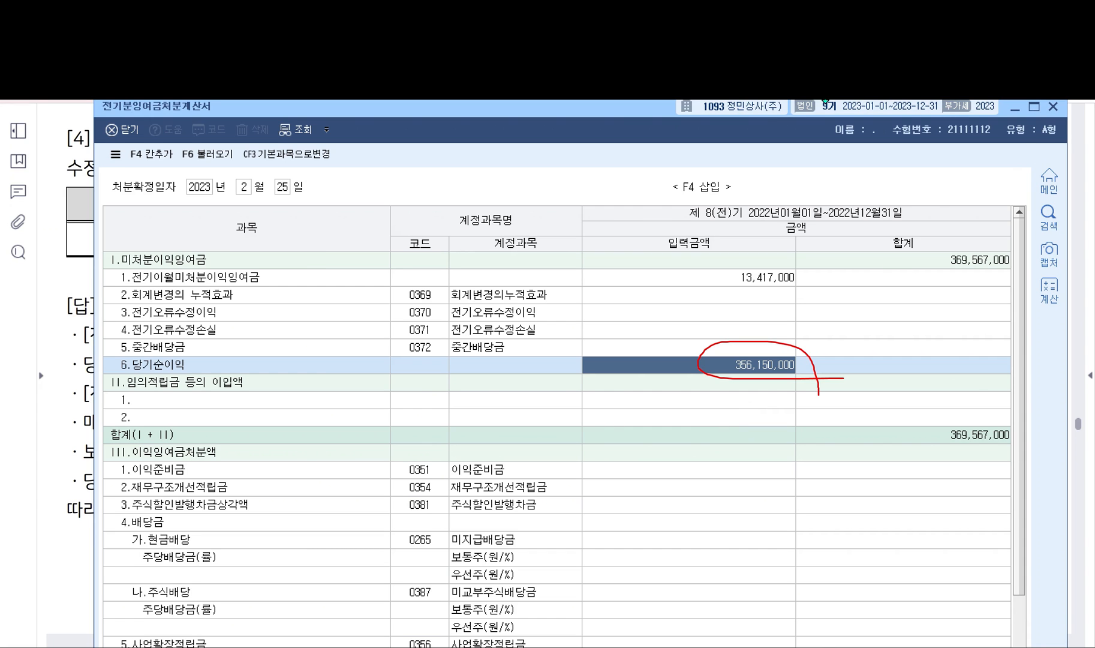
Close 전기분잉여금처분계산서 and open 전기분재무상태표 from the KcLep main menu
click(1053, 106)
click(479, 646)
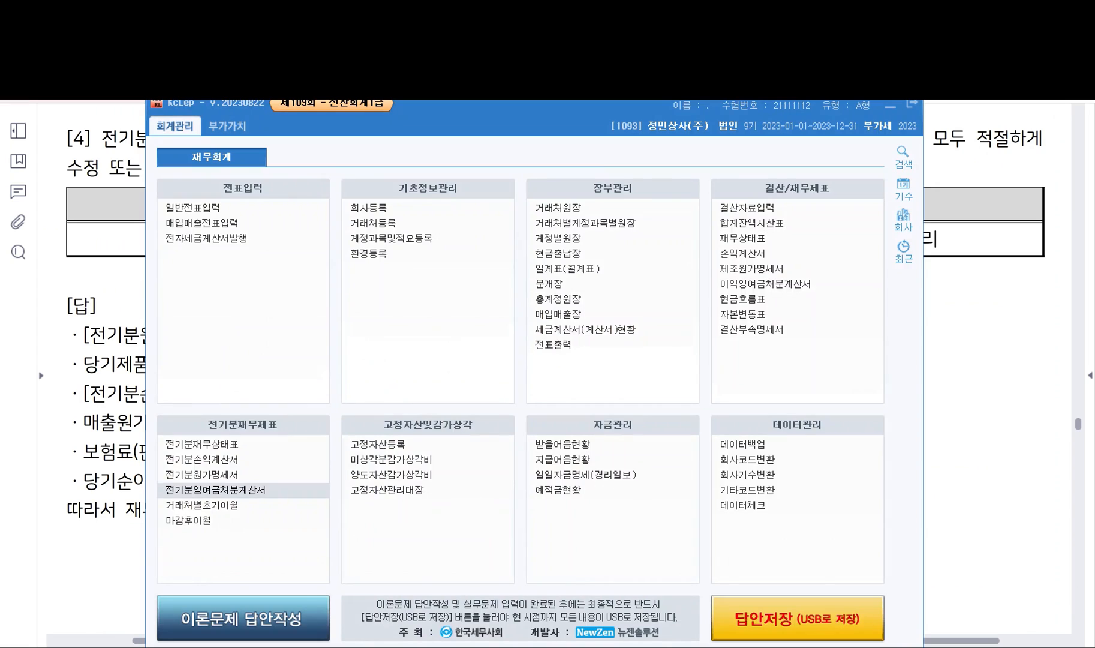
click(212, 448)
click(213, 450)
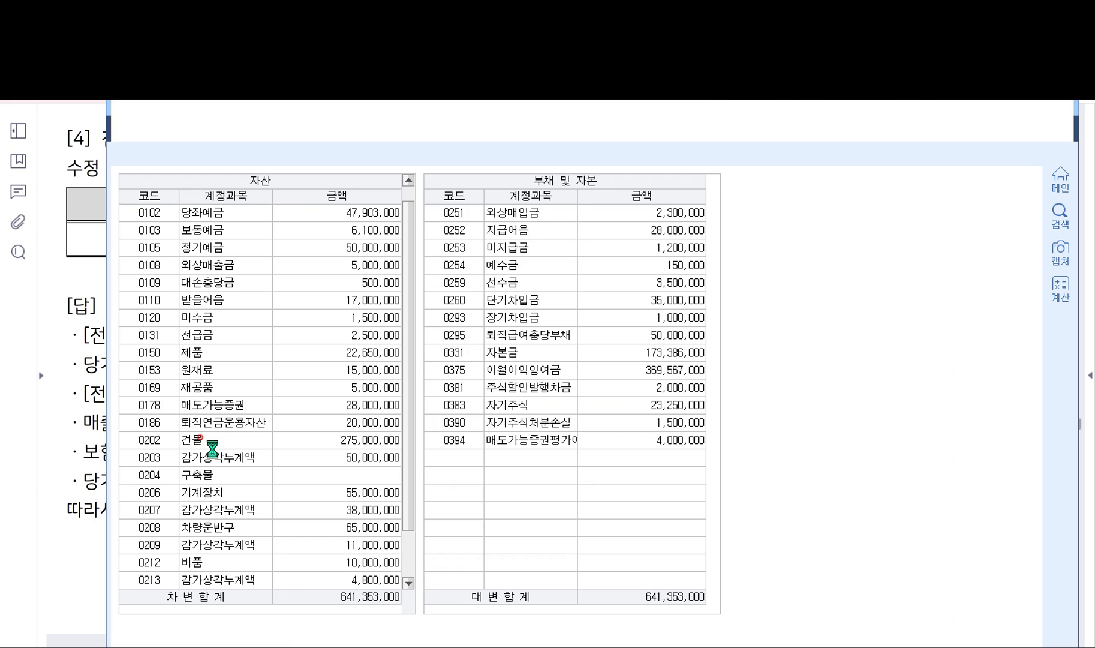
Check the 대차차액 row of 전기분재무상태표, circling it in red, and return to problem [4] in the PDF
mouse_move(982, 525)
mouse_down()
mouse_move(741, 532)
mouse_move(996, 540)
mouse_move(971, 524)
mouse_up()
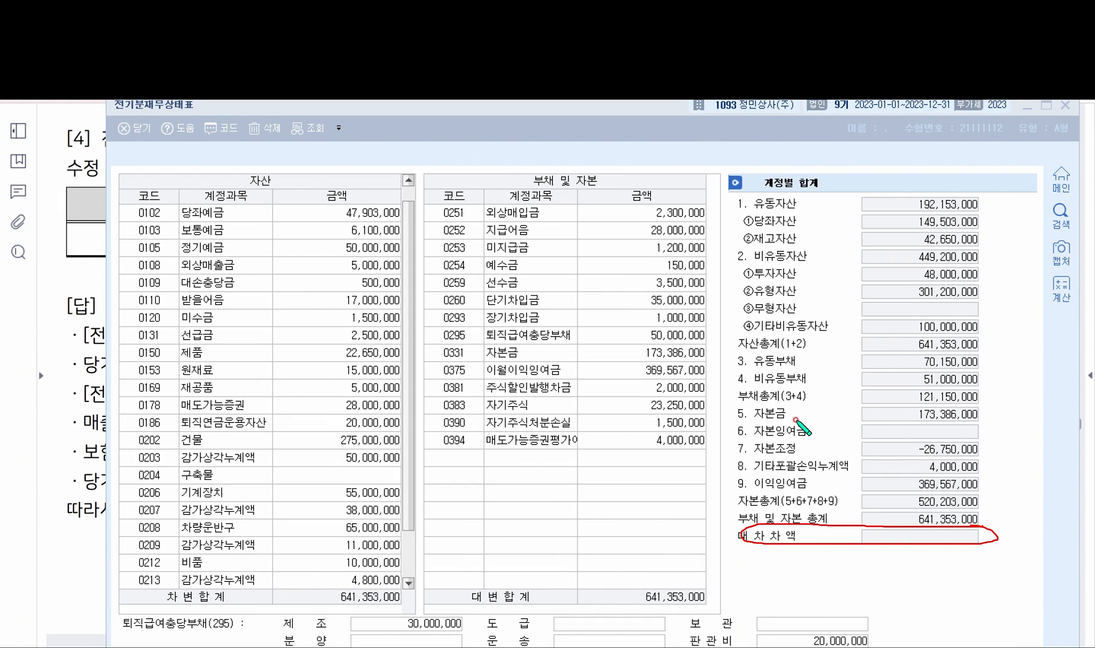
click(465, 95)
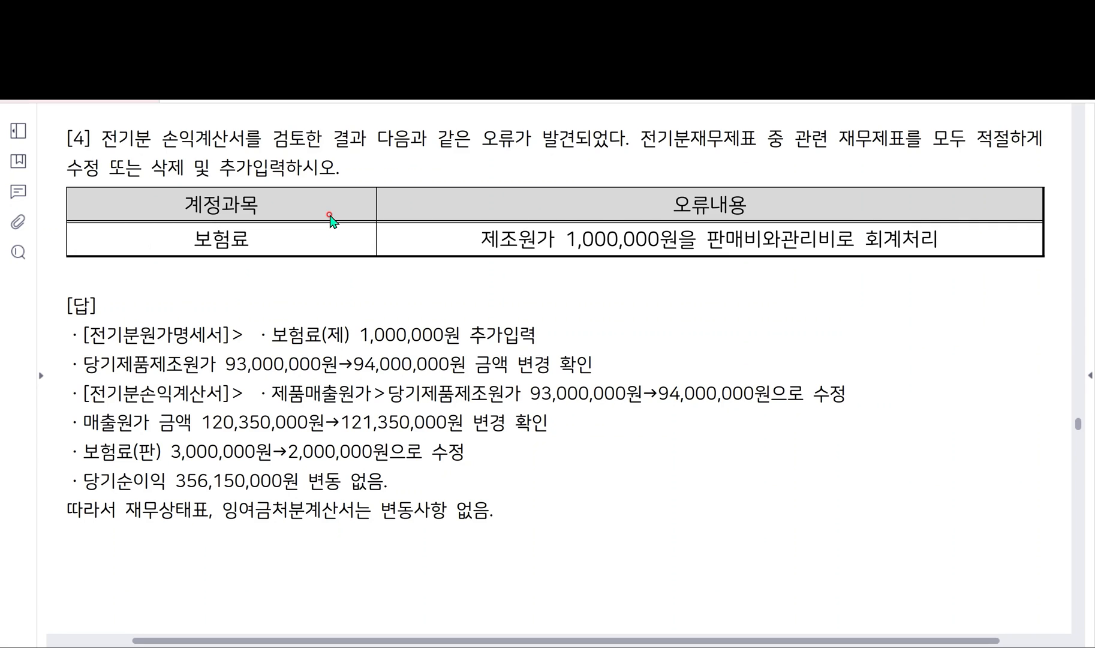